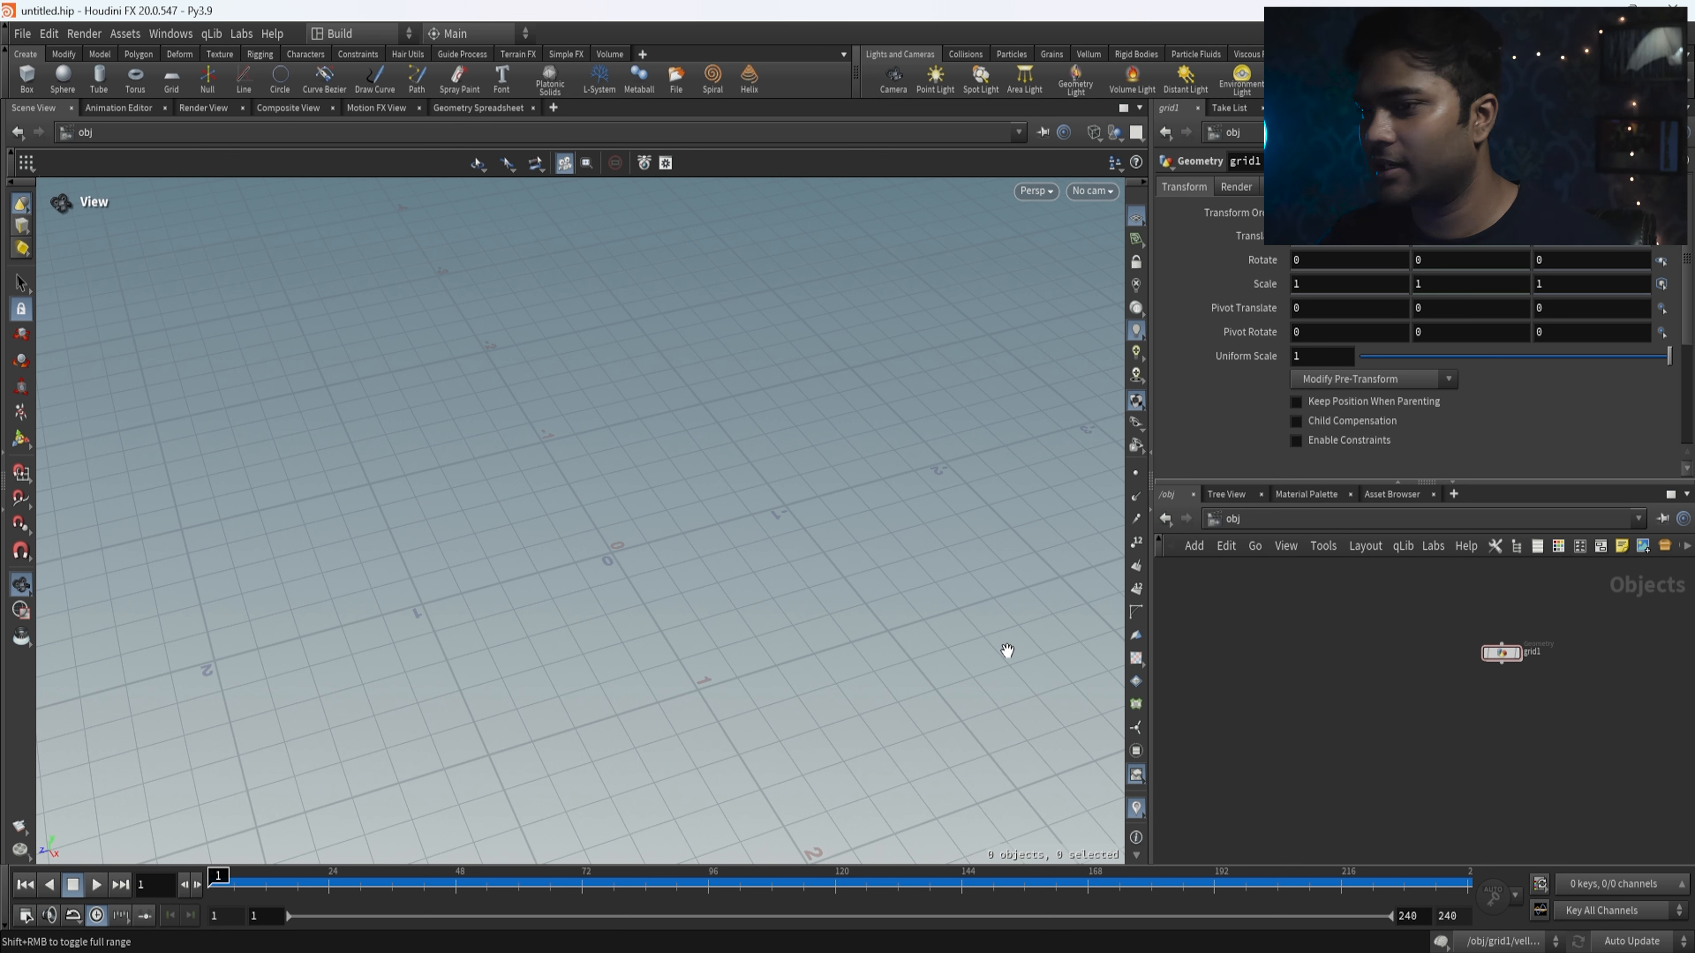
{"action": "scroll", "coordinate": [1535, 714], "scroll_direction": "up", "scroll_amount": 5}
{"action": "left_click_drag", "start_coordinate": [1285, 663], "coordinate": [1506, 601]}
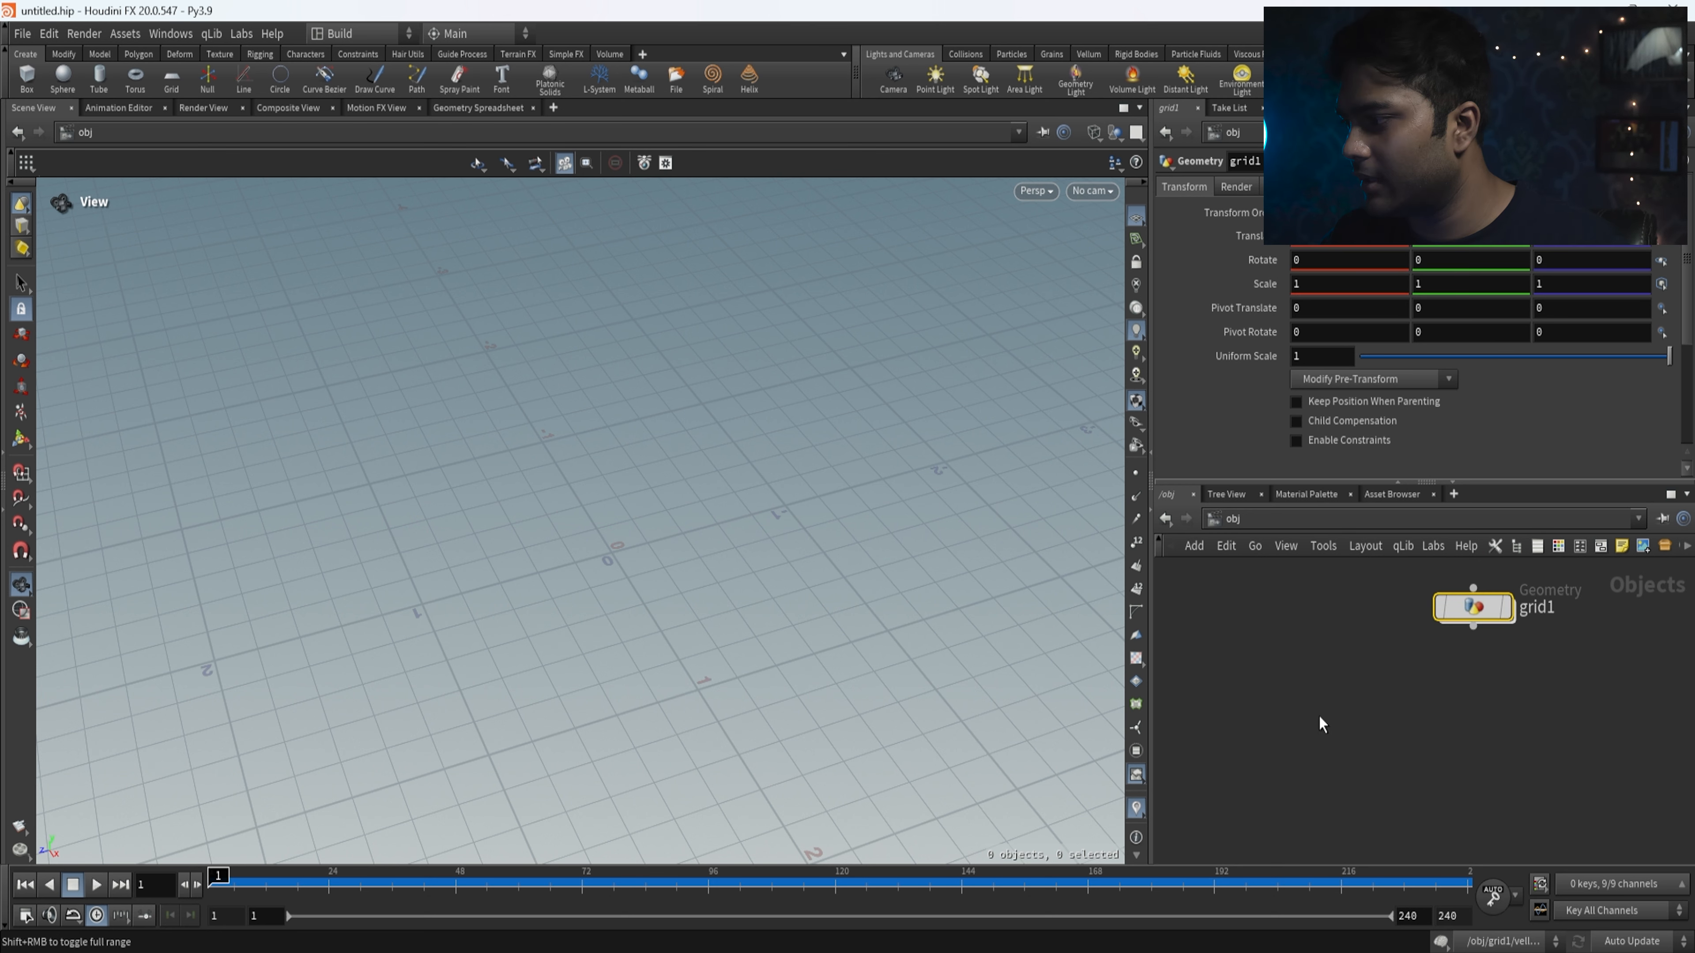
{"action": "middle_click_drag", "start_coordinate": [1318, 716], "coordinate": [1411, 688]}
{"action": "scroll", "coordinate": [1421, 686], "scroll_direction": "down", "scroll_amount": 5}
{"action": "scroll", "coordinate": [1421, 687], "scroll_direction": "up", "scroll_amount": 1}
{"action": "mouse_move", "coordinate": [1326, 638]}
{"action": "left_mouse_down"}
{"action": "mouse_move", "coordinate": [1575, 779]}
{"action": "mouse_move", "coordinate": [1344, 666]}
{"action": "left_mouse_up"}
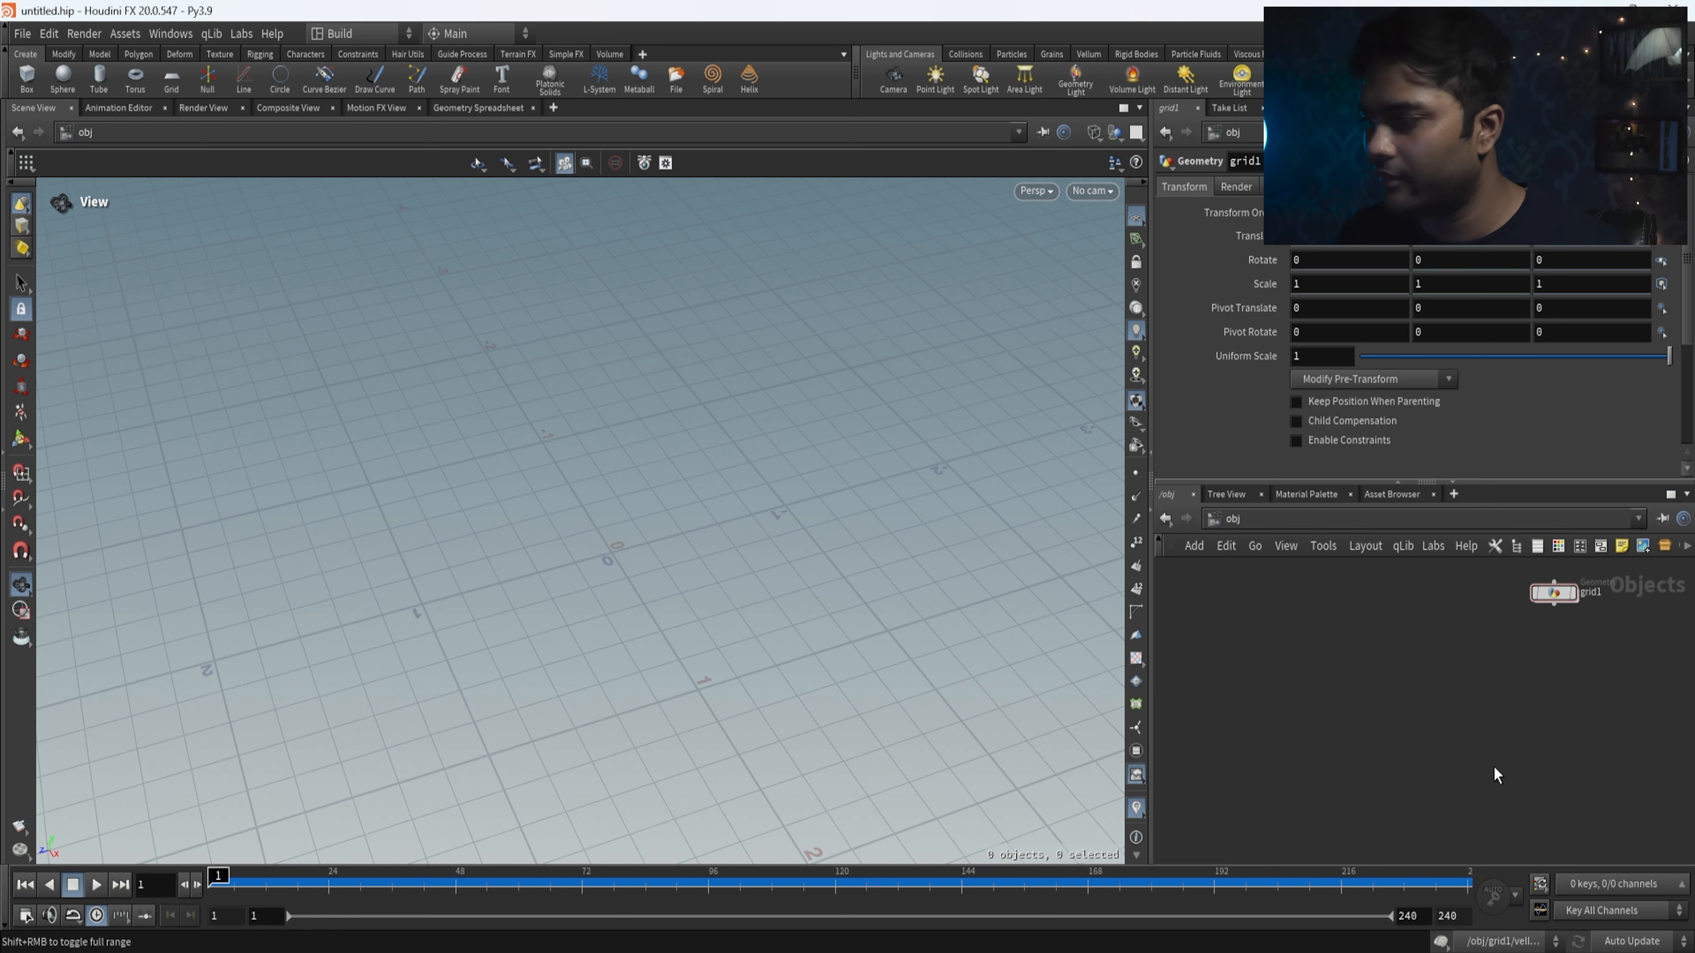
- Add a new Geometry object to the object network and go inside it
{"action": "key", "text": "Tab"}
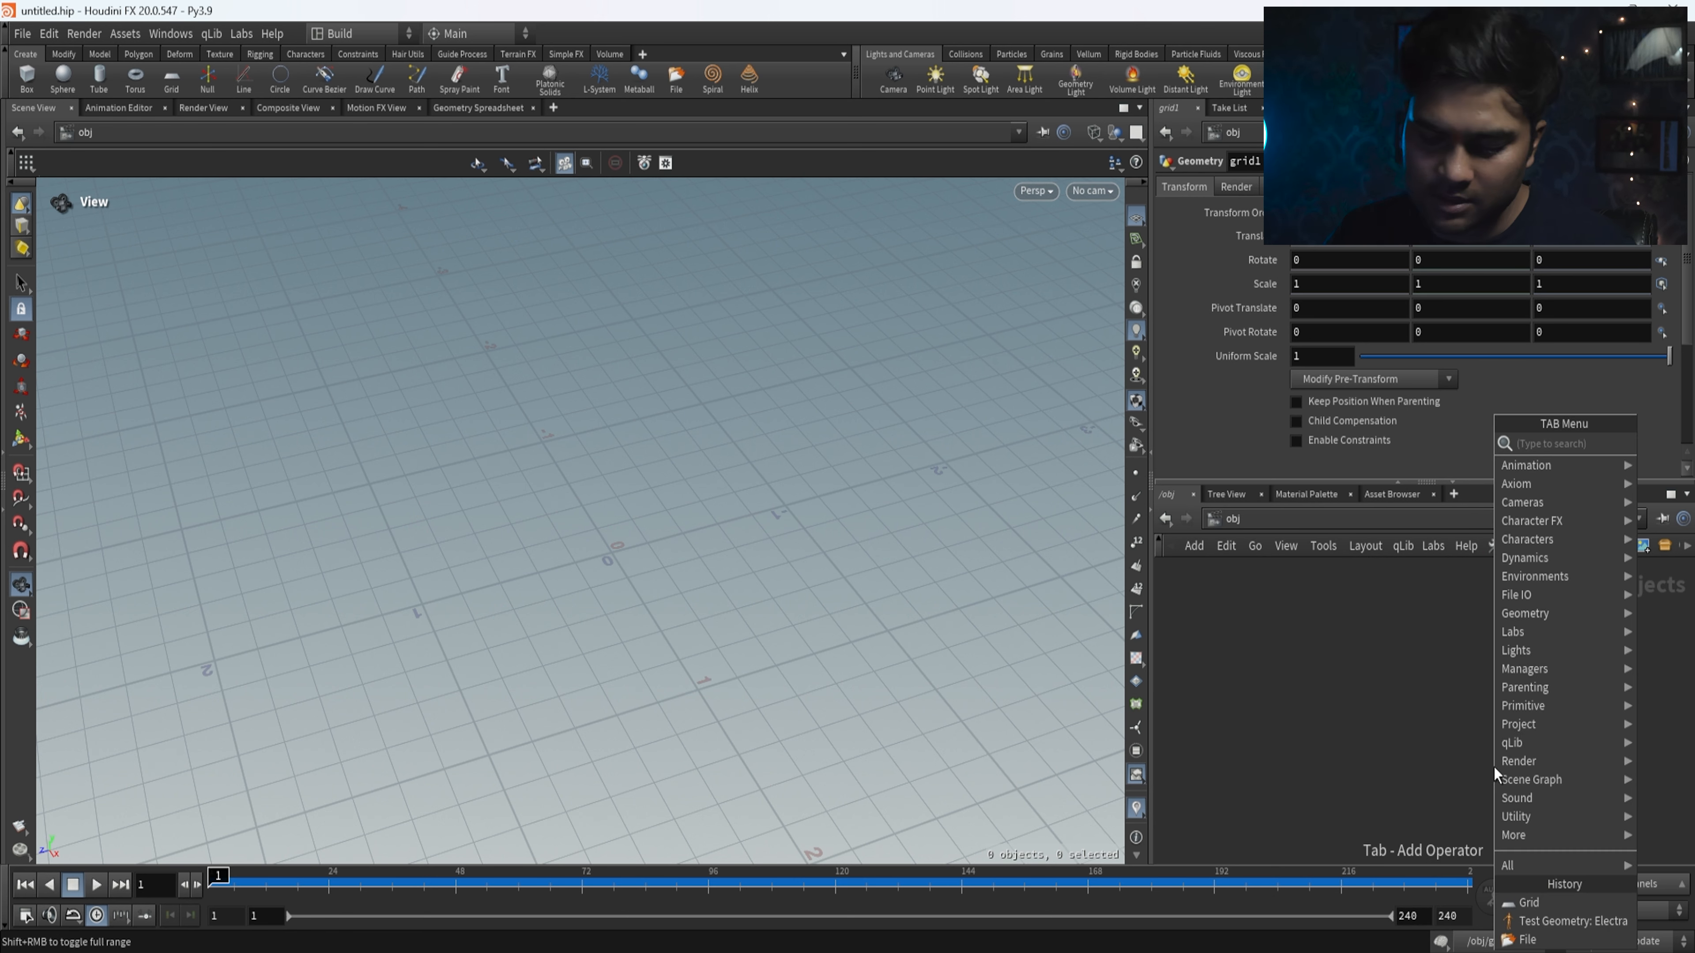
{"action": "type", "text": "ge"}
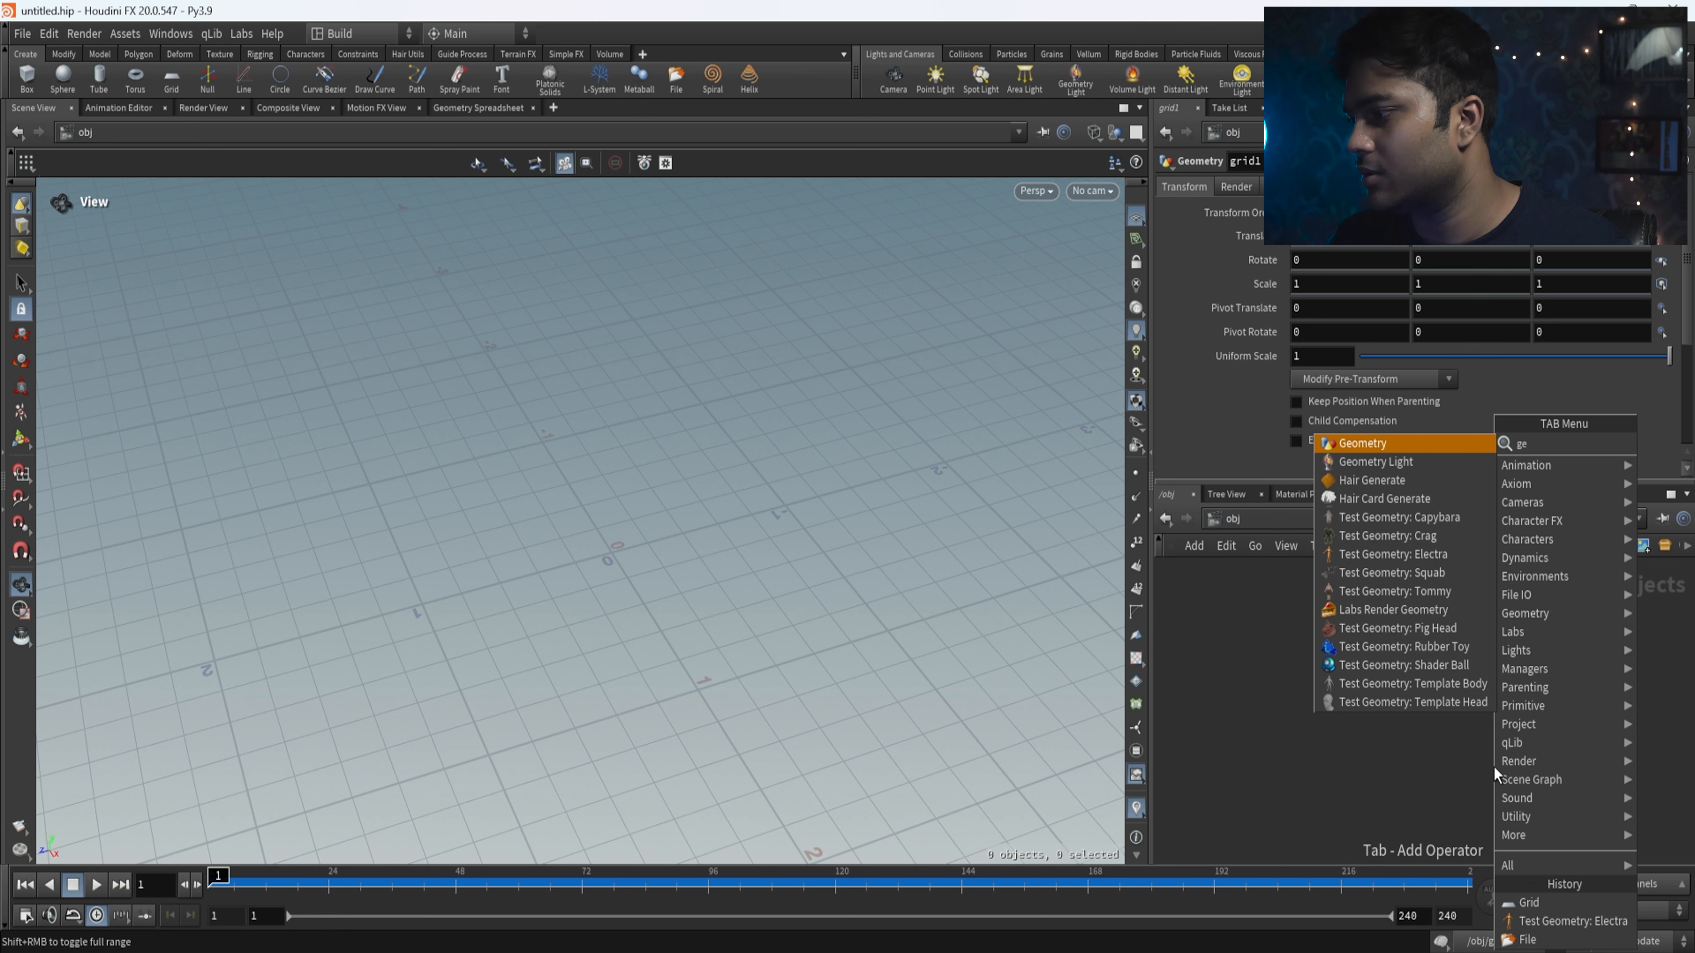
{"action": "key", "text": "Return"}
{"action": "left_click", "coordinate": [1310, 670]}
{"action": "scroll", "coordinate": [1307, 709], "scroll_direction": "up", "scroll_amount": 3}
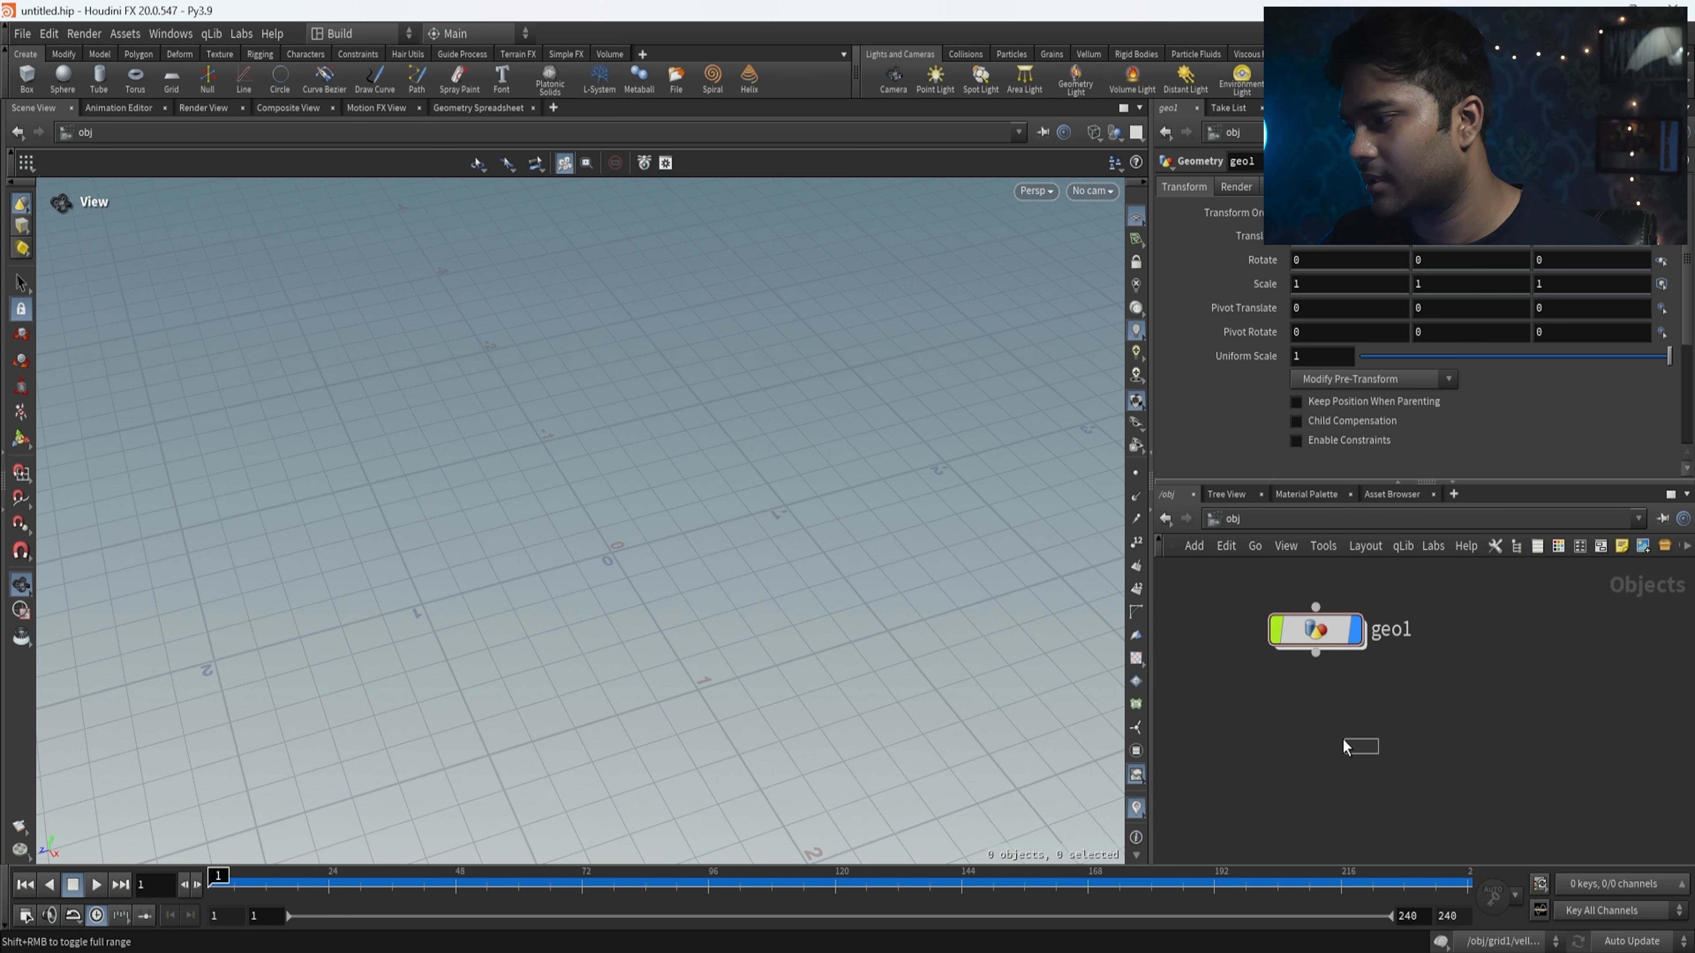
{"action": "double_click", "coordinate": [1317, 633]}
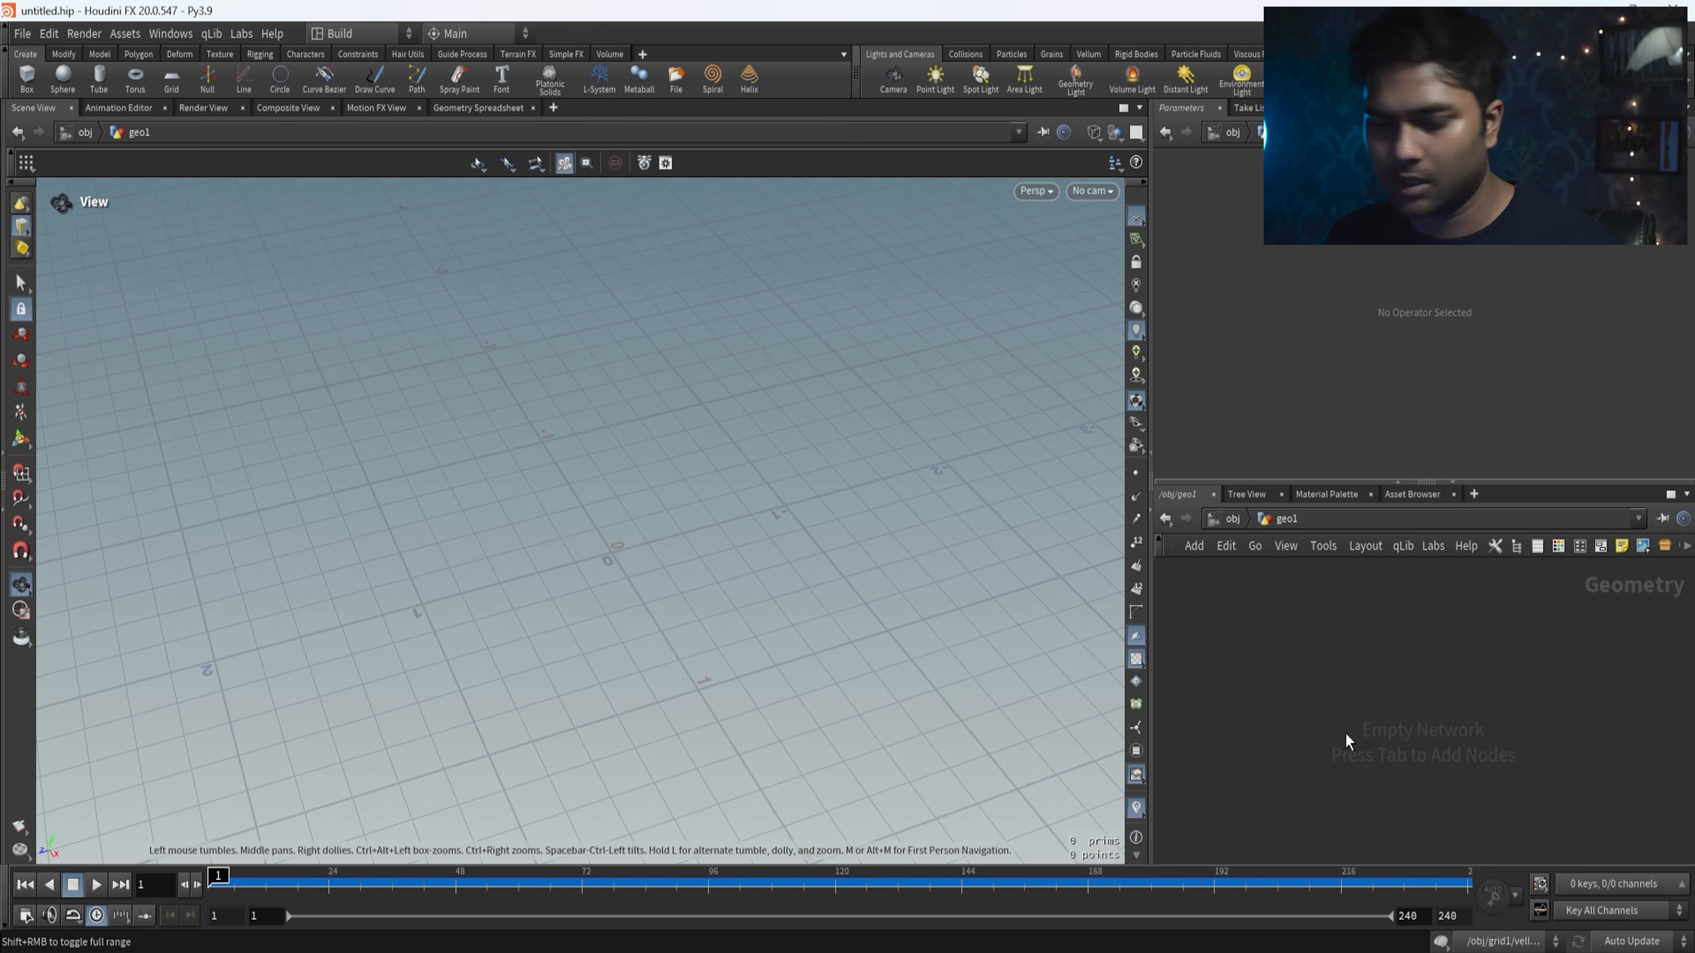
- Add a Grid node to the empty geometry network
{"action": "key", "text": "Tab"}
{"action": "type", "text": "grid"}
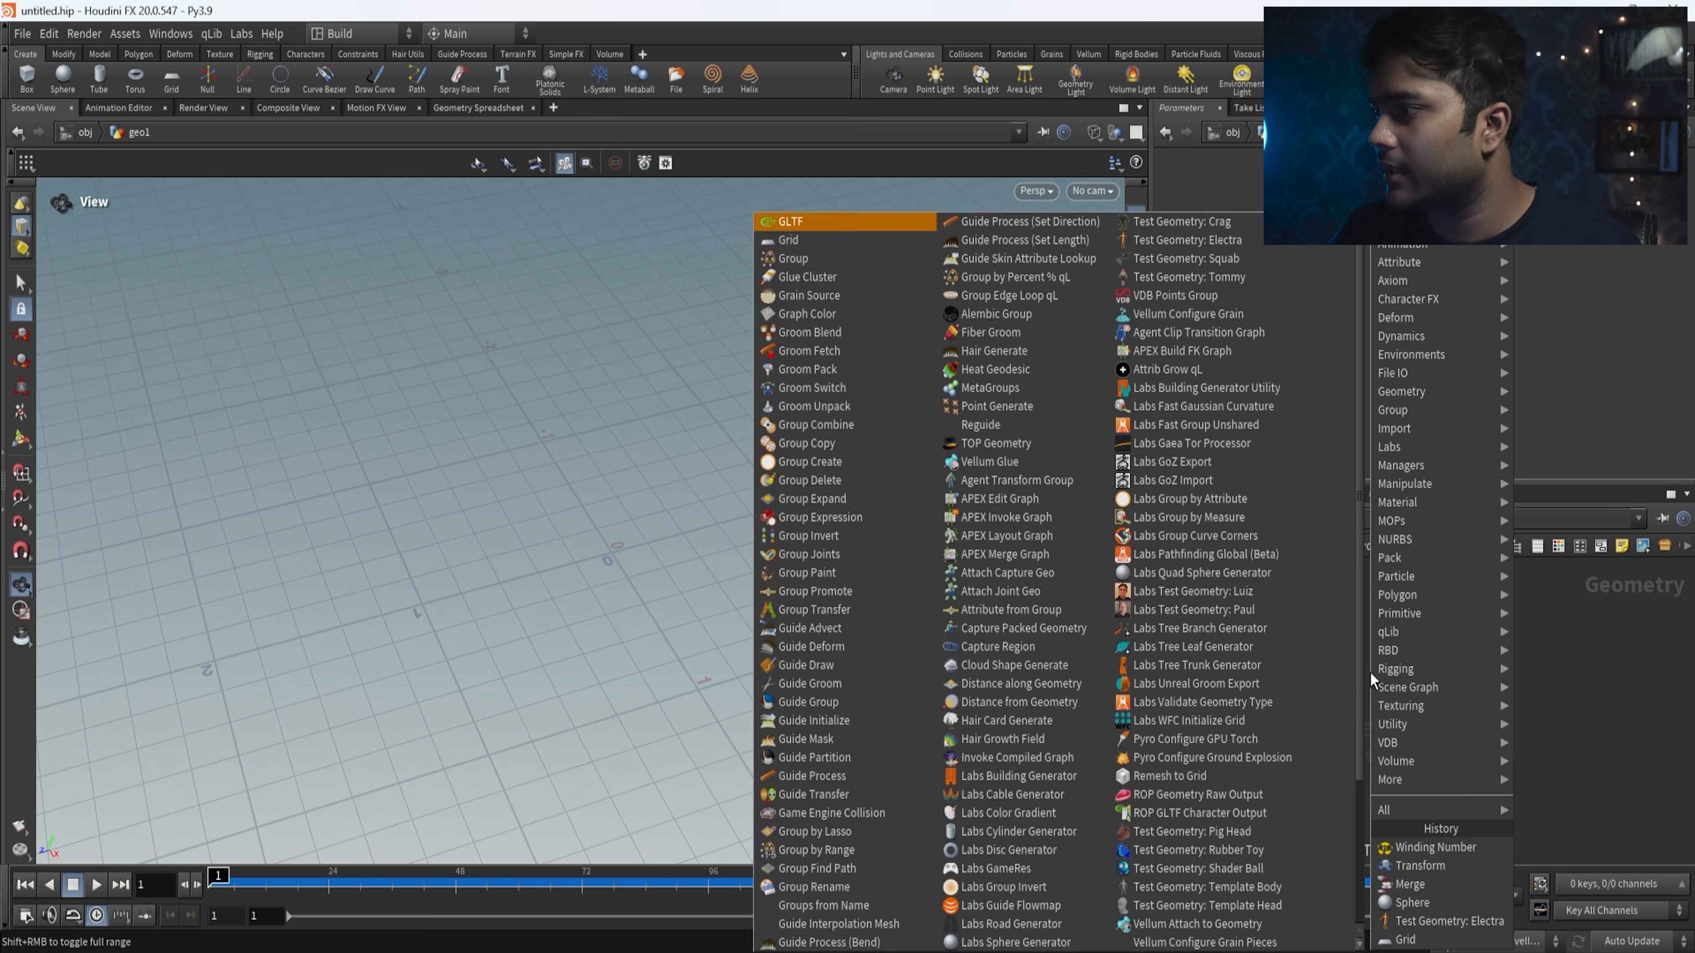
{"action": "key", "text": "Return"}
{"action": "left_click", "coordinate": [1369, 671]}
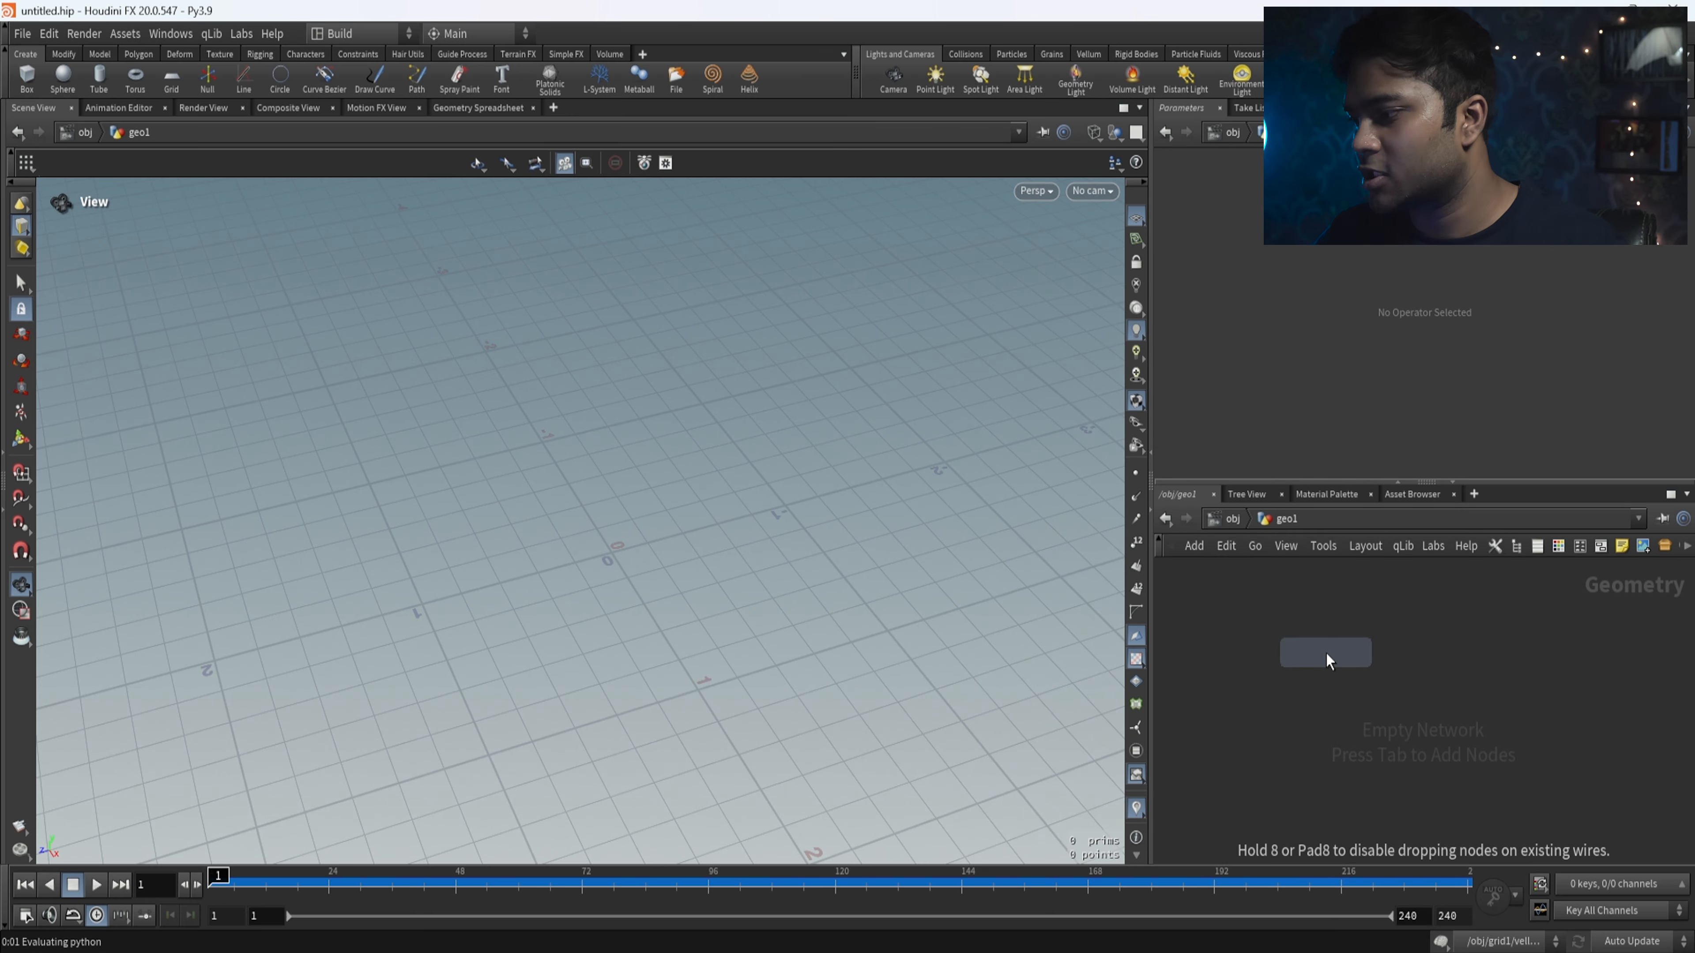
{"action": "scroll", "coordinate": [877, 617], "scroll_direction": "down", "scroll_amount": 7}
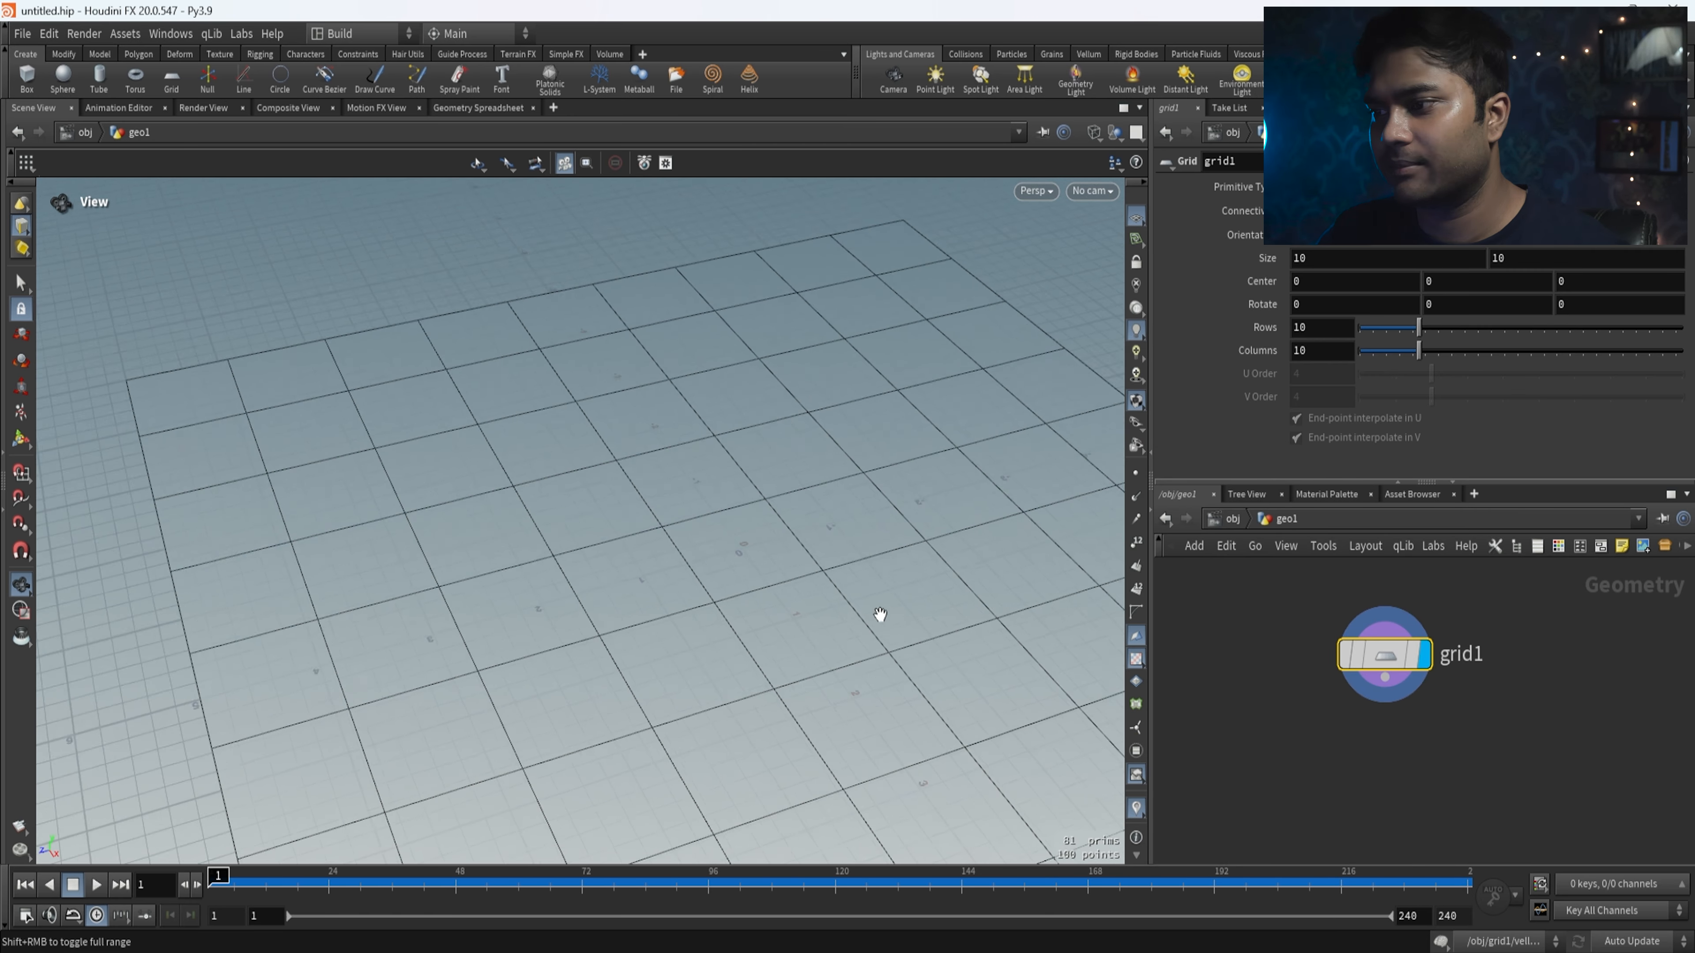
{"action": "scroll", "coordinate": [827, 675], "scroll_direction": "down", "scroll_amount": 1}
{"action": "scroll", "coordinate": [827, 674], "scroll_direction": "down", "scroll_amount": 5}
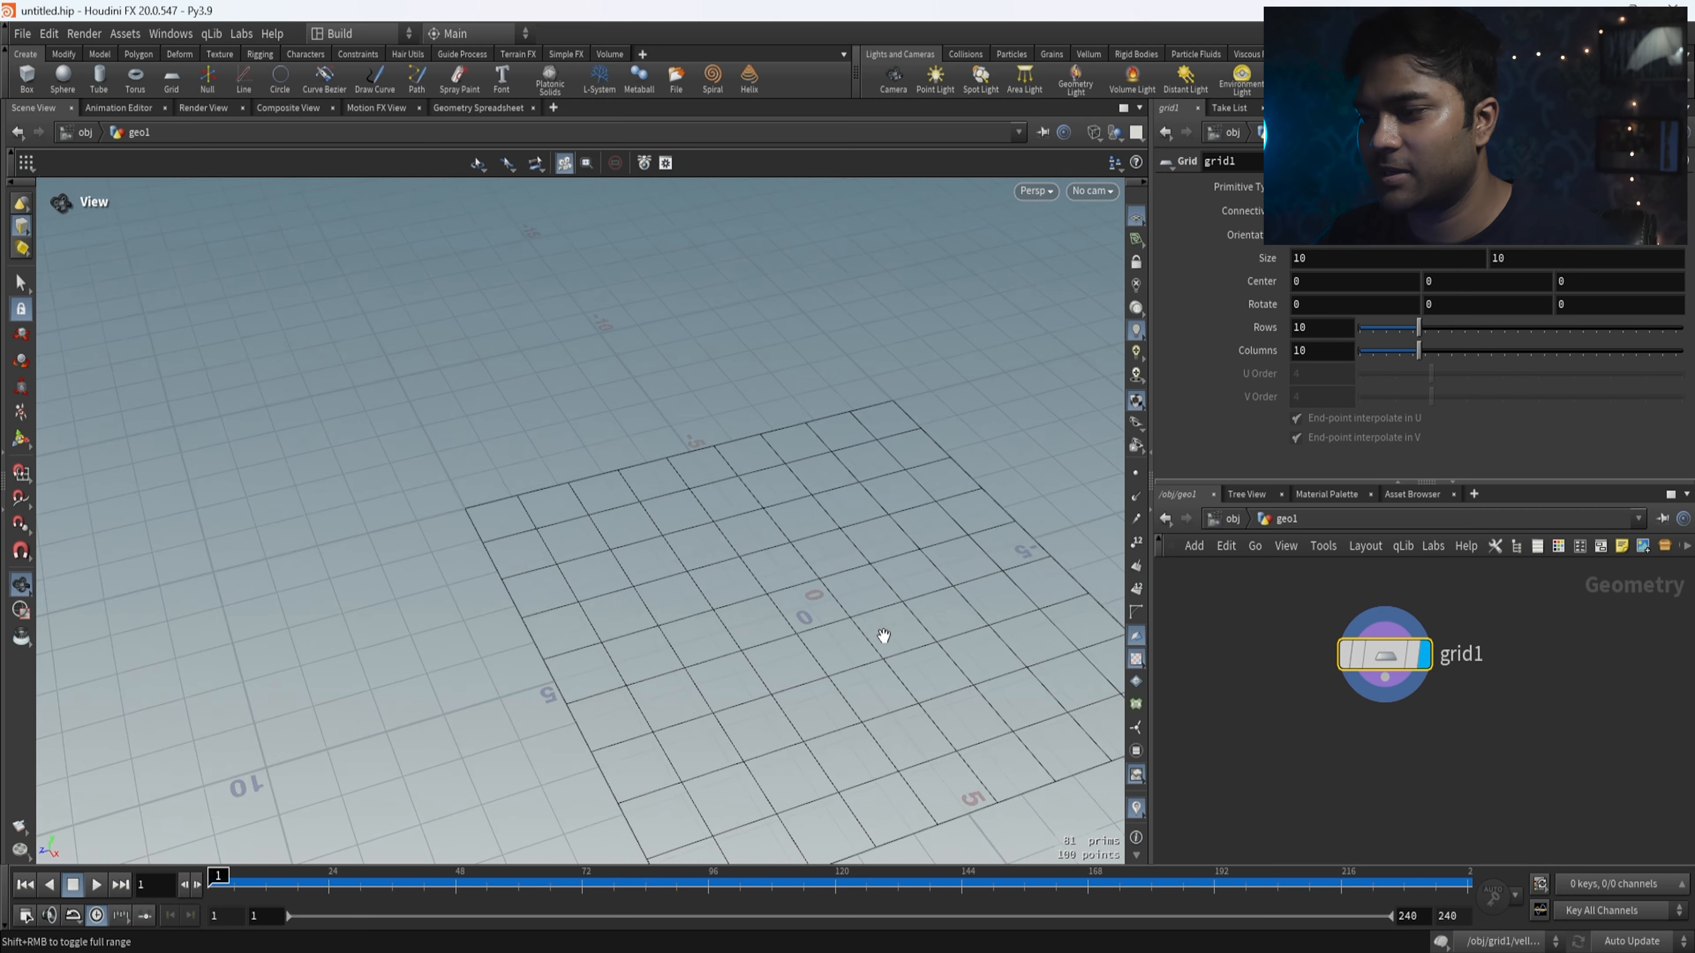
{"action": "middle_click_drag", "start_coordinate": [851, 694], "coordinate": [757, 598]}
{"action": "left_click_drag", "start_coordinate": [756, 598], "coordinate": [650, 746]}
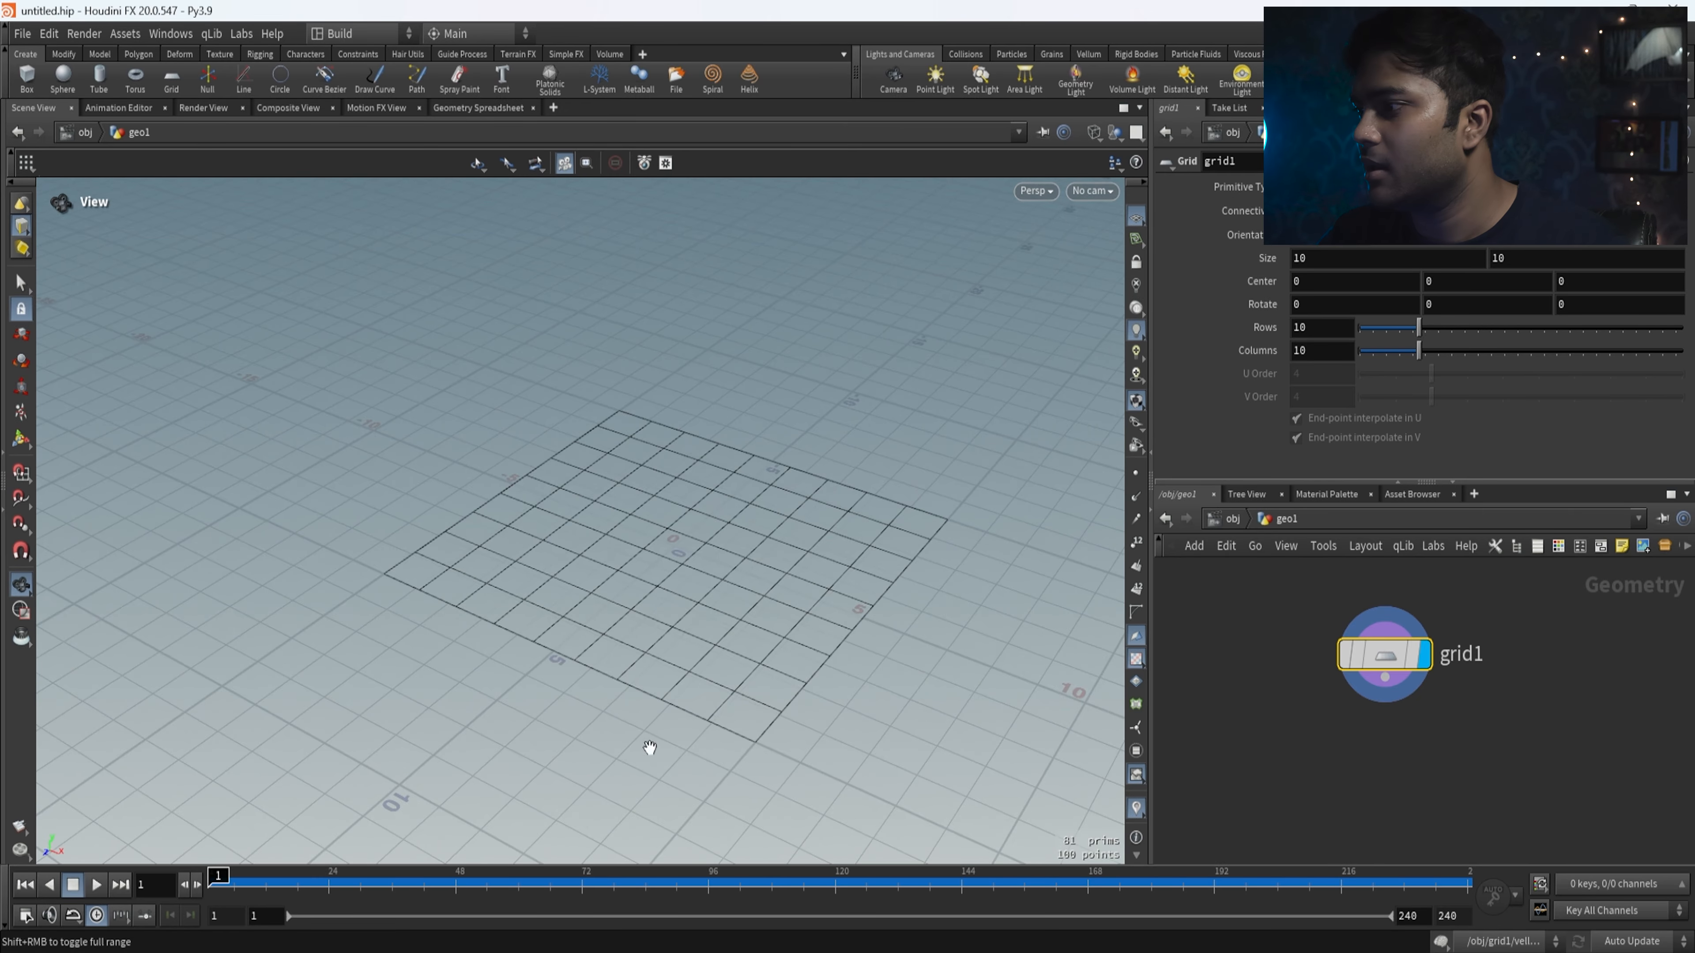
- Set the grid's rows and columns to 50 each
{"action": "left_click_drag", "start_coordinate": [1420, 328], "coordinate": [1683, 409]}
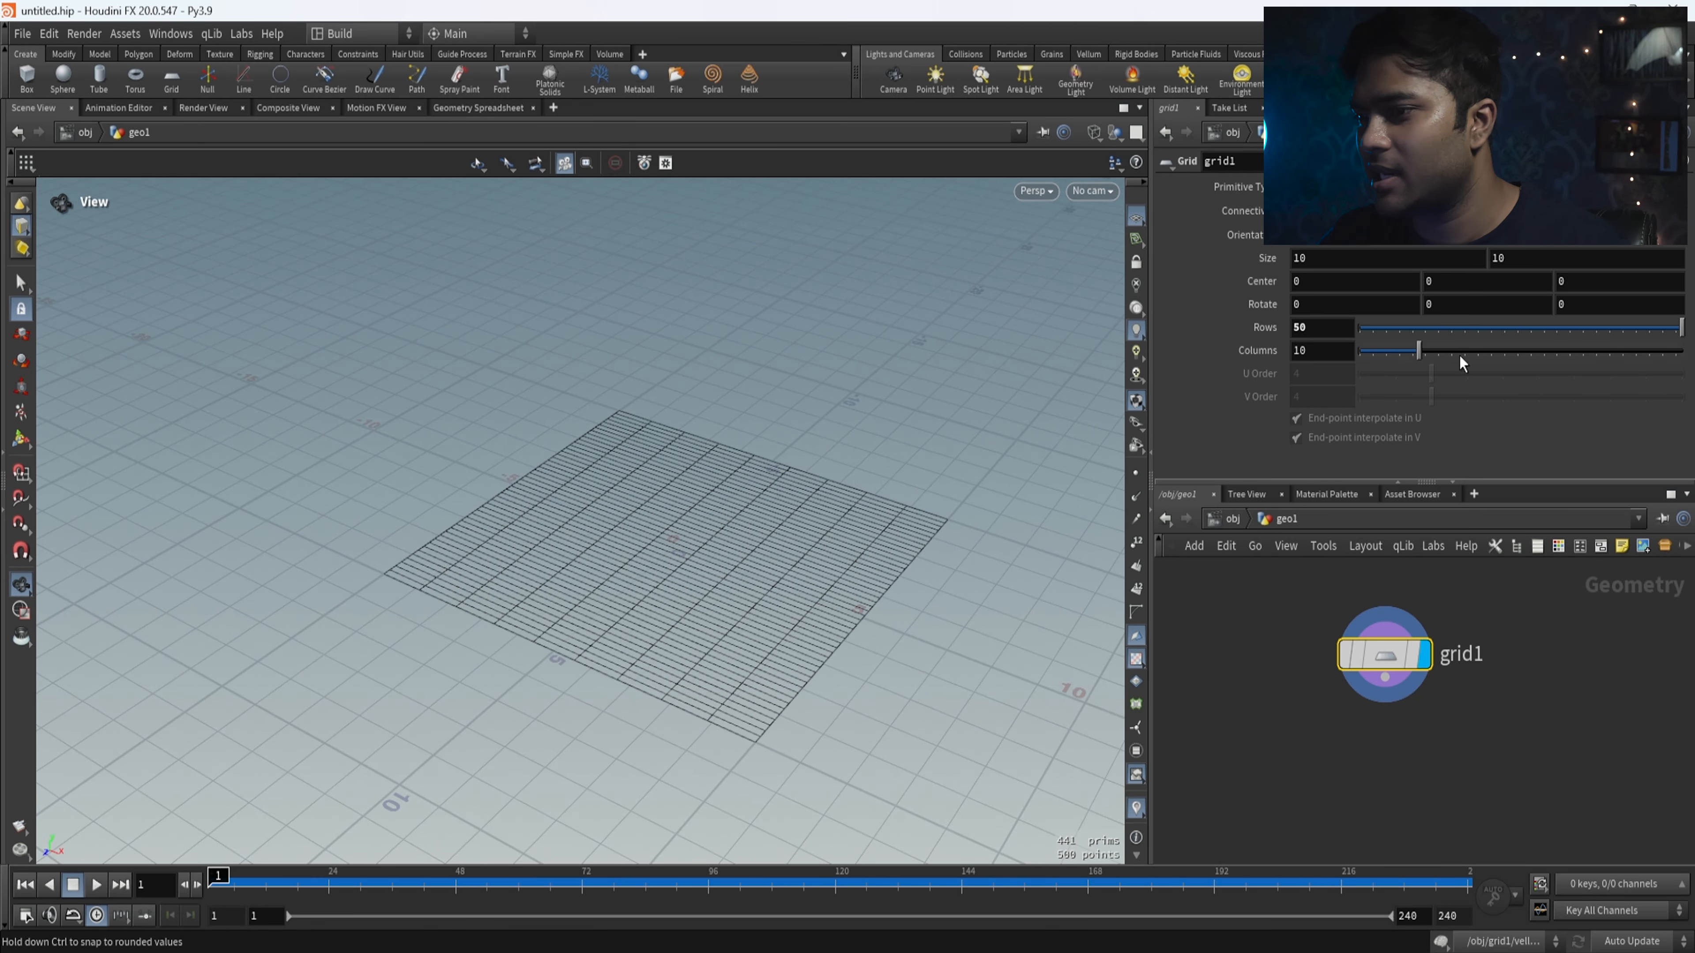
{"action": "left_click_drag", "start_coordinate": [1419, 351], "coordinate": [1682, 351]}
{"action": "mouse_move", "coordinate": [724, 724]}
{"action": "left_mouse_down"}
{"action": "mouse_move", "coordinate": [675, 736]}
{"action": "mouse_move", "coordinate": [706, 700]}
{"action": "left_mouse_up"}
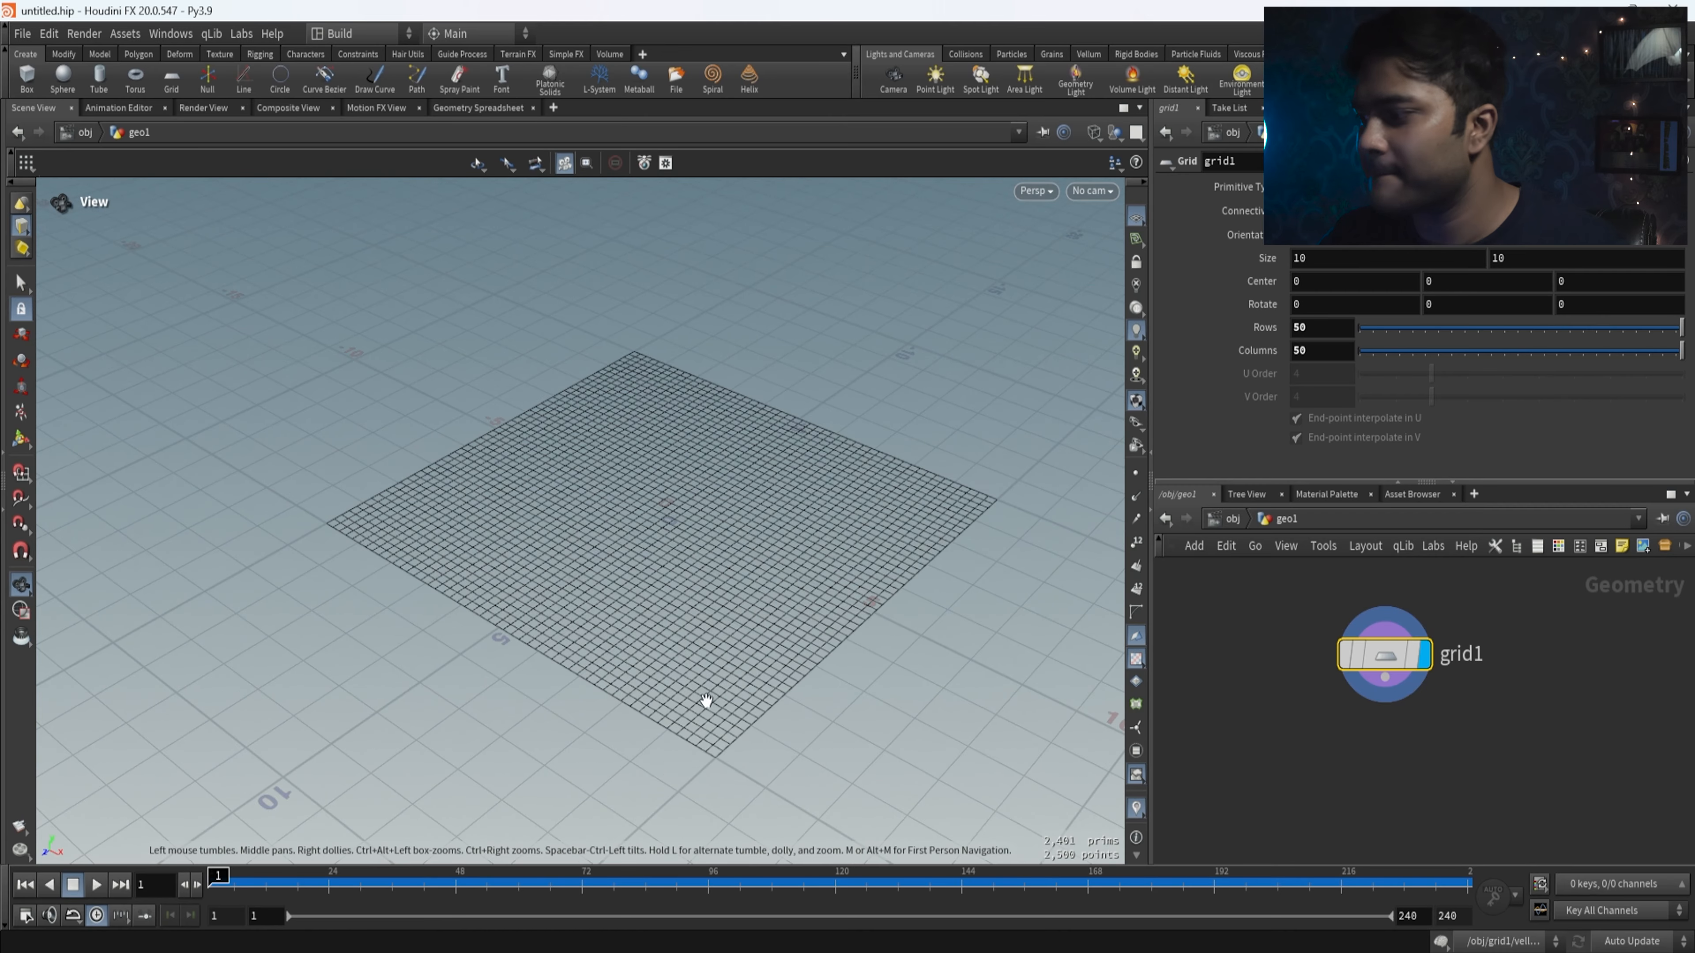
{"action": "scroll", "coordinate": [1423, 712], "scroll_direction": "down", "scroll_amount": 3}
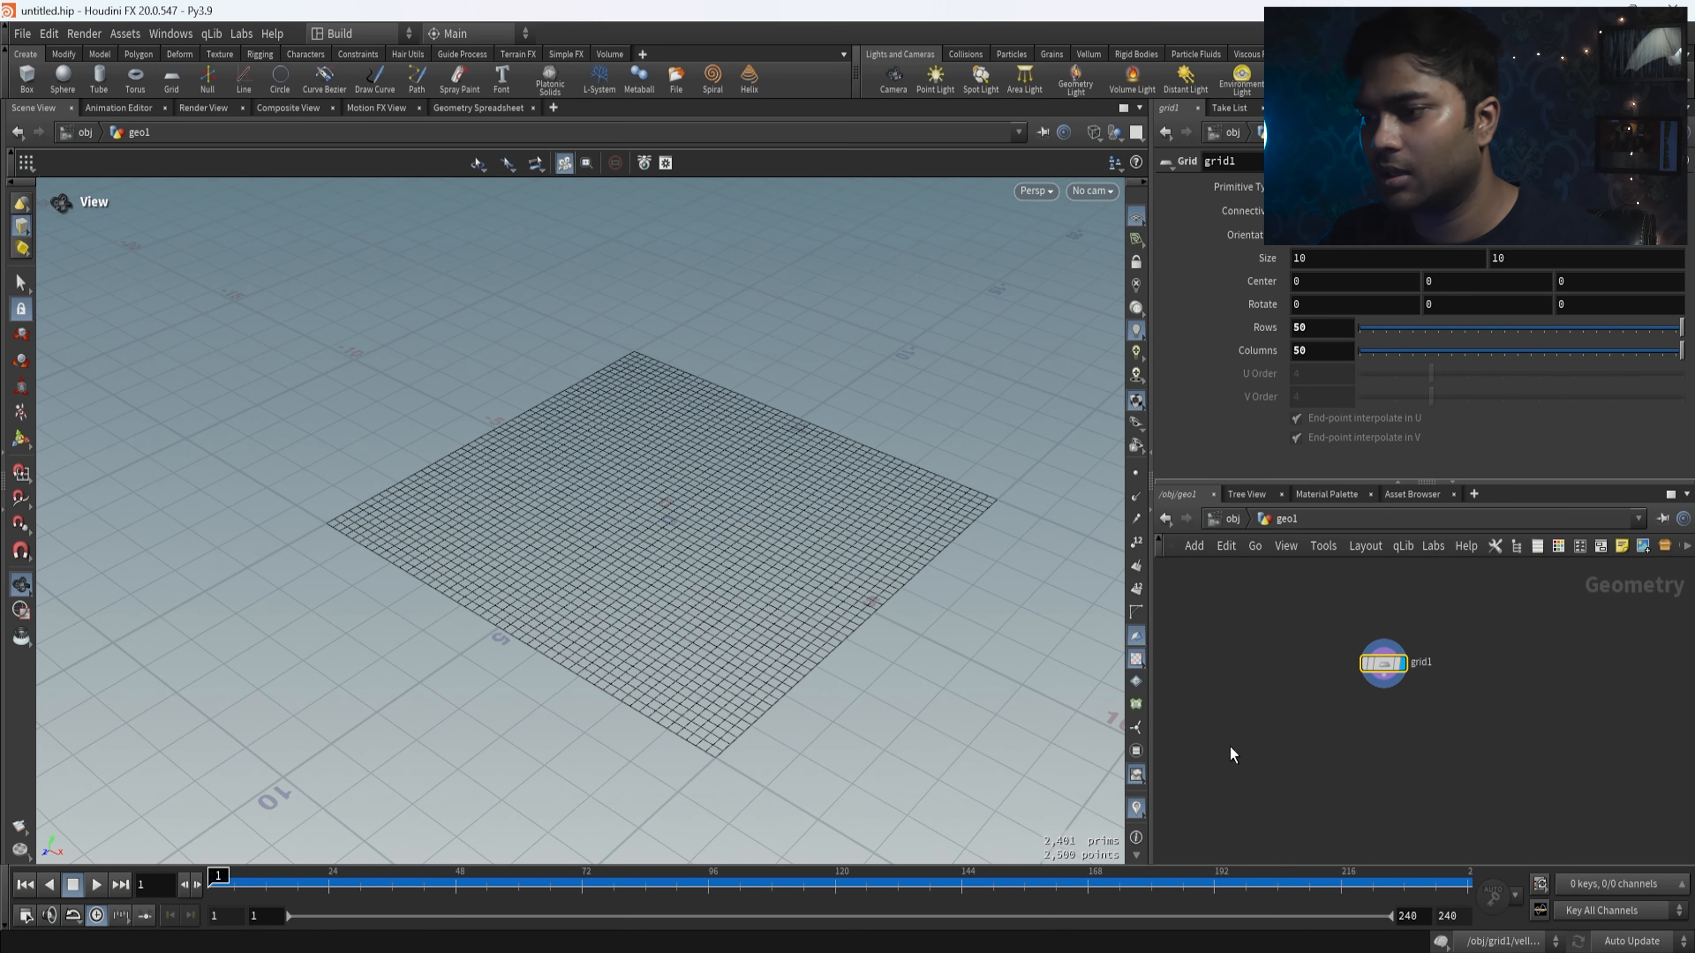
{"action": "scroll", "coordinate": [832, 652], "scroll_direction": "down", "scroll_amount": 2}
{"action": "left_click_drag", "start_coordinate": [832, 653], "coordinate": [849, 658]}
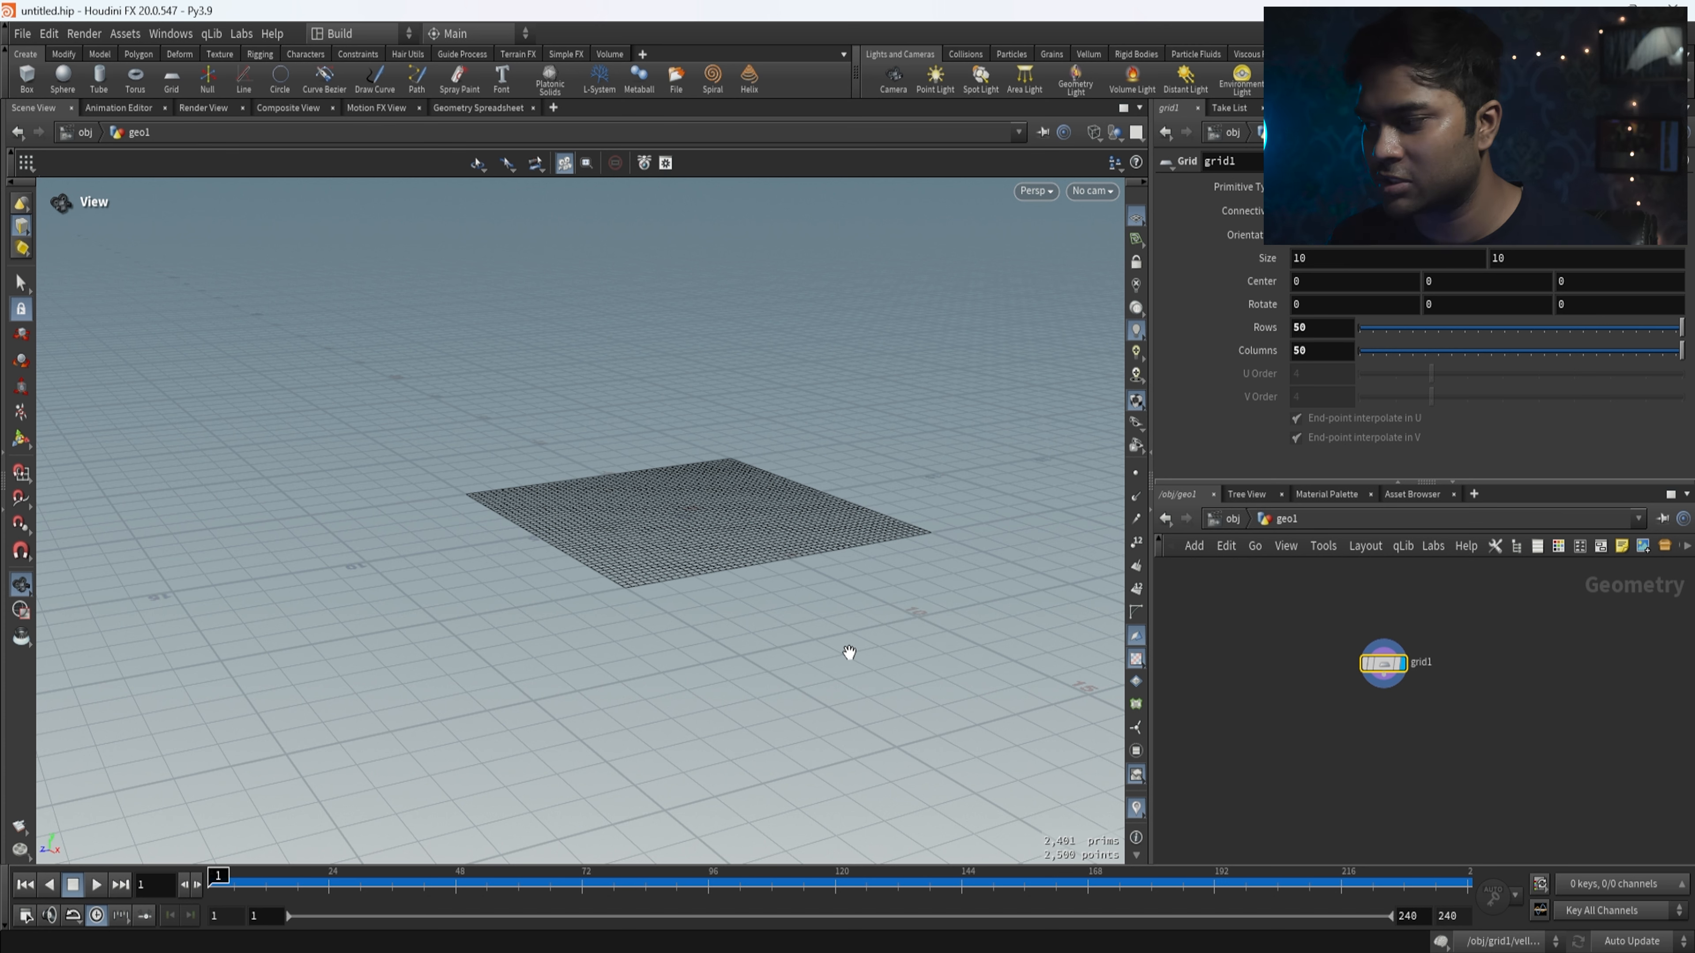
{"action": "scroll", "coordinate": [1427, 748], "scroll_direction": "up", "scroll_amount": 3}
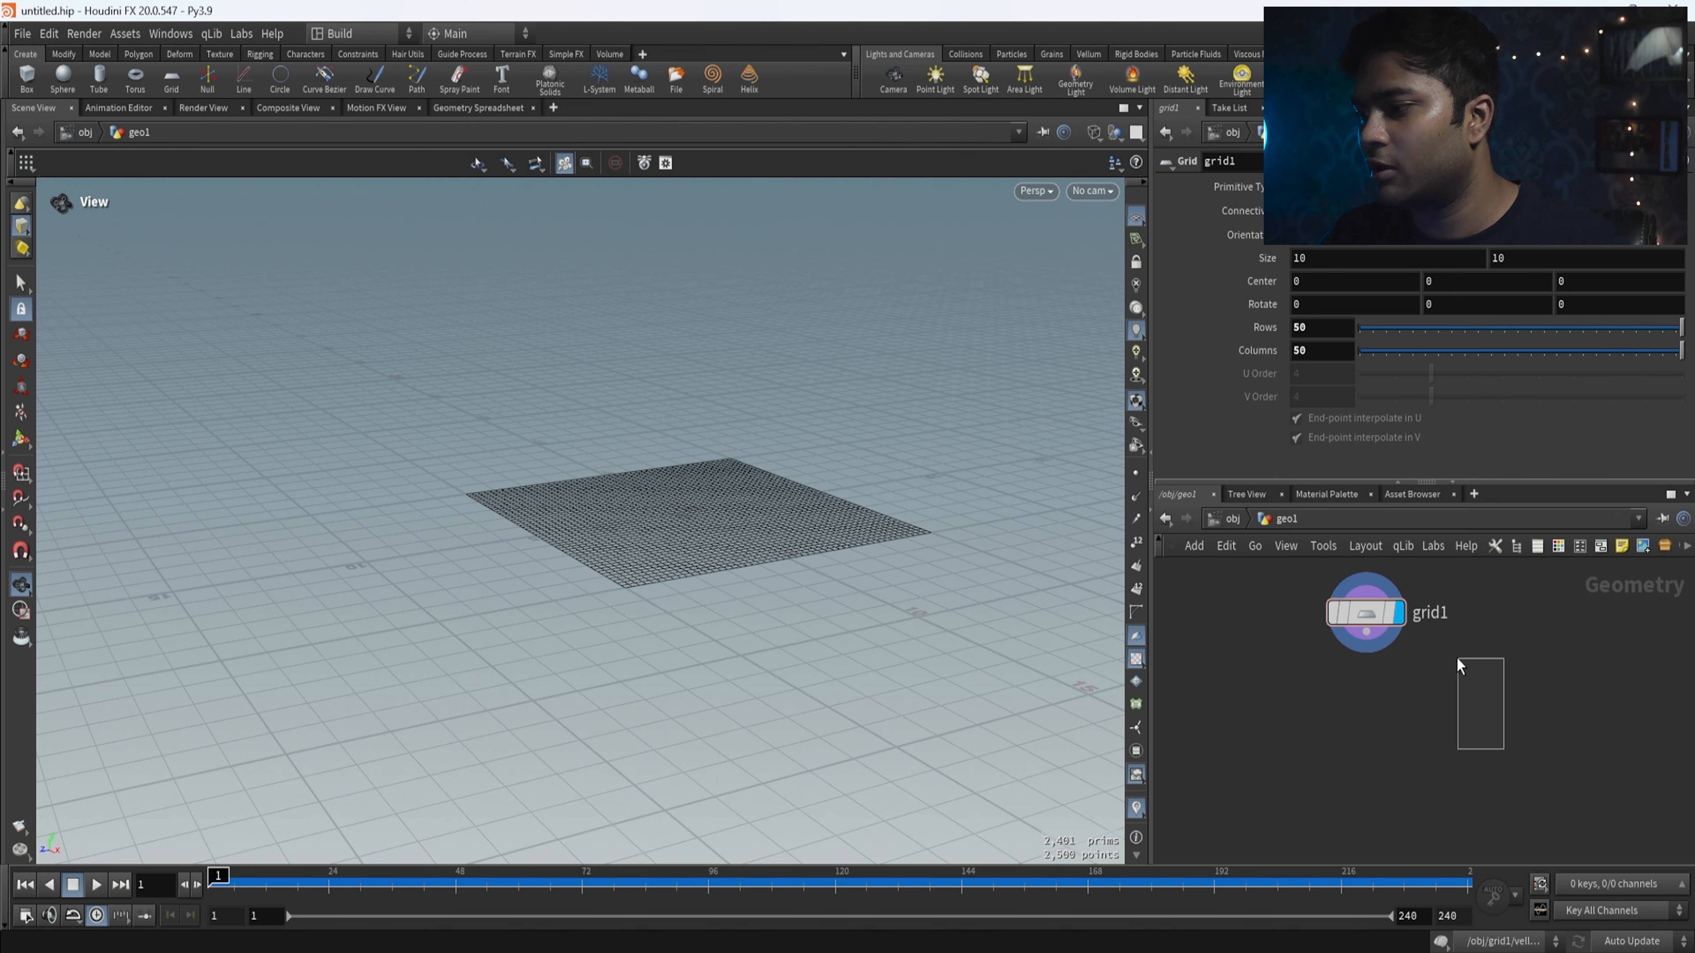
{"action": "left_click_drag", "start_coordinate": [1458, 665], "coordinate": [1264, 561]}
{"action": "left_click_drag", "start_coordinate": [821, 447], "coordinate": [906, 415]}
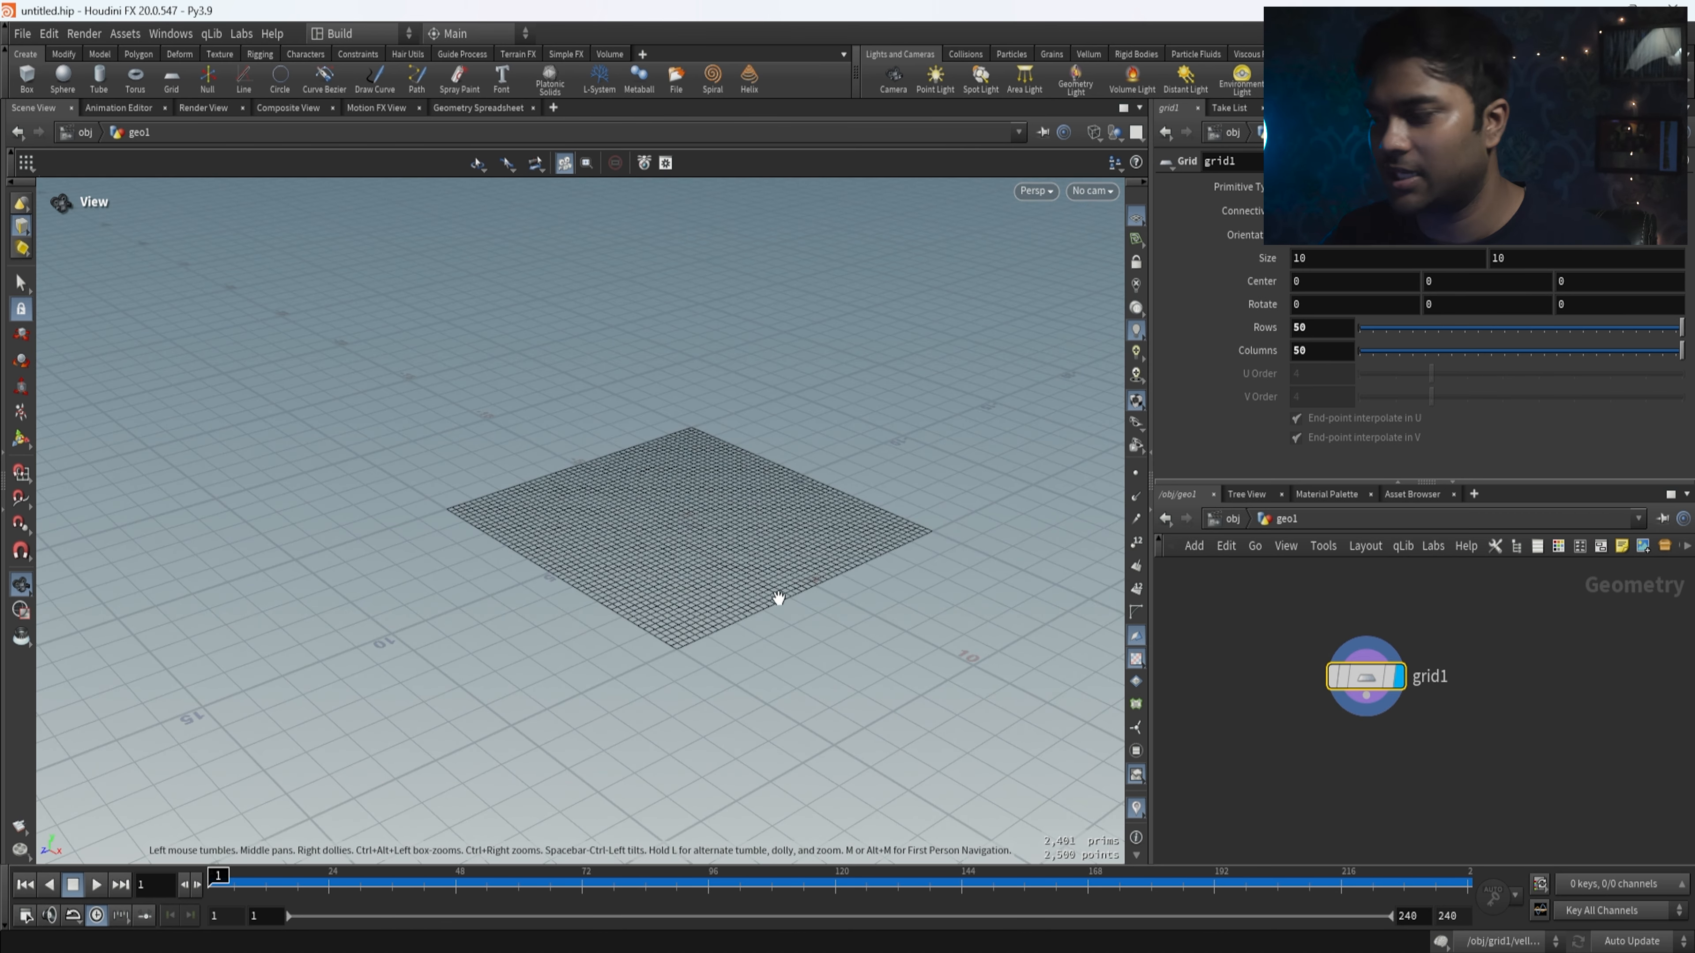
{"action": "left_click_drag", "start_coordinate": [727, 664], "coordinate": [759, 677]}
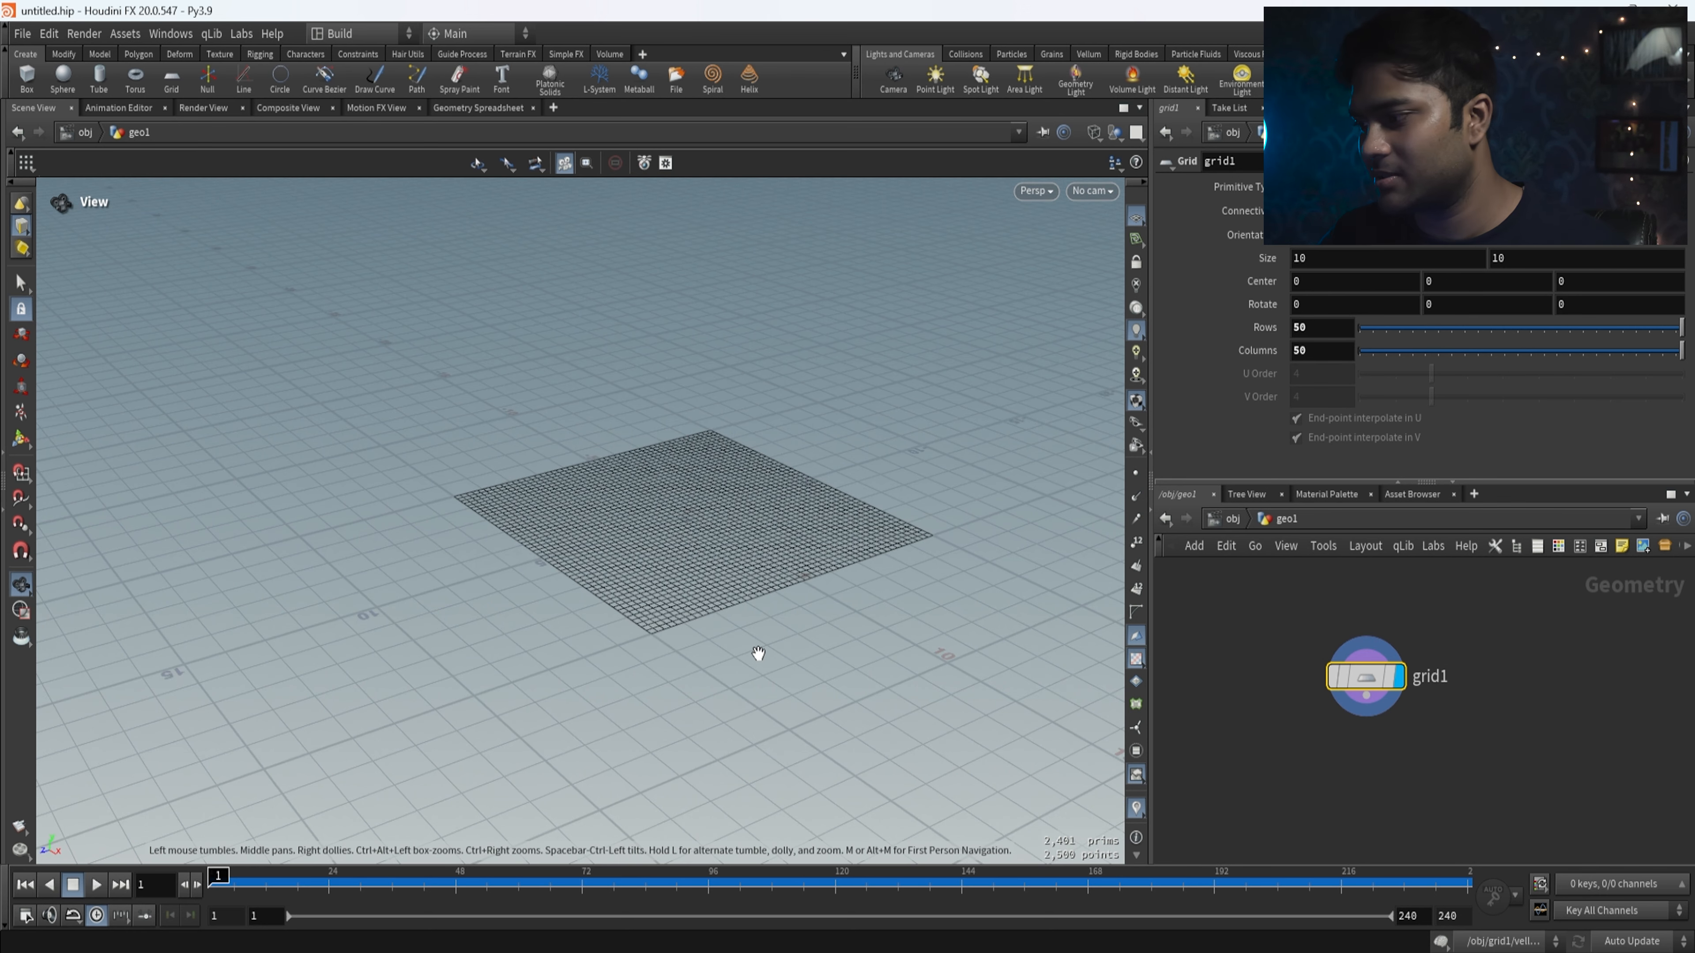
- Add a Copy and Transform node below the grid, feed the grid into it and display its output
{"action": "middle_click_drag", "start_coordinate": [1392, 758], "coordinate": [1376, 725]}
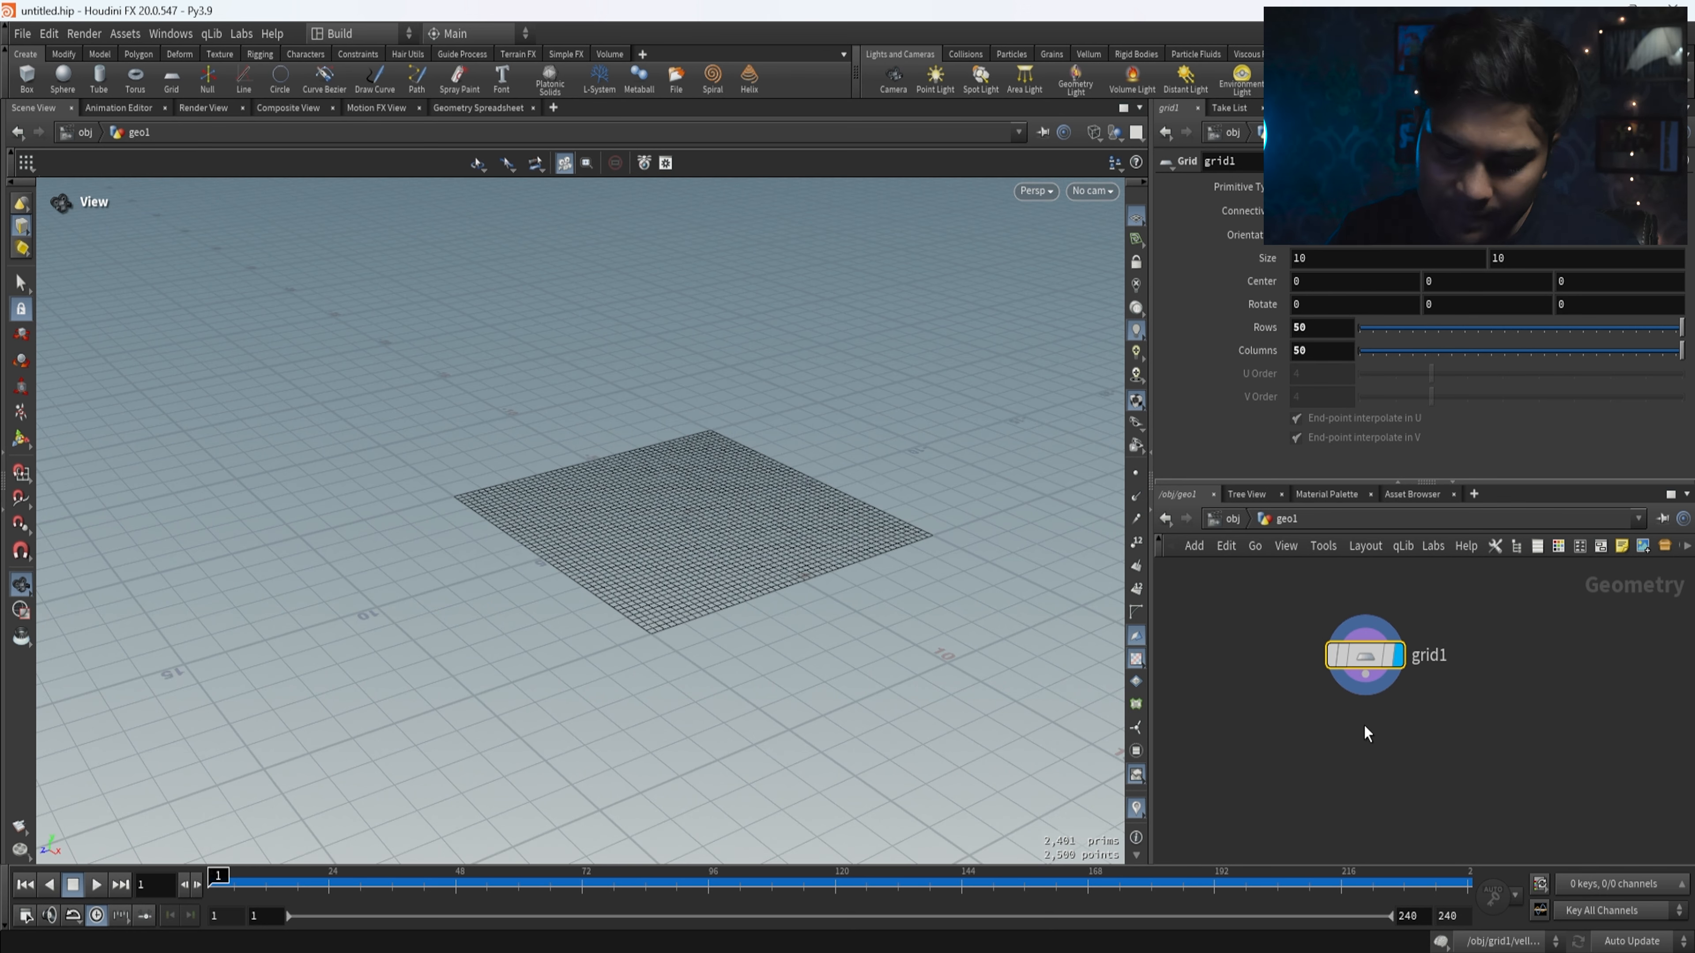
{"action": "key", "text": "Tab"}
{"action": "type", "text": "copy"}
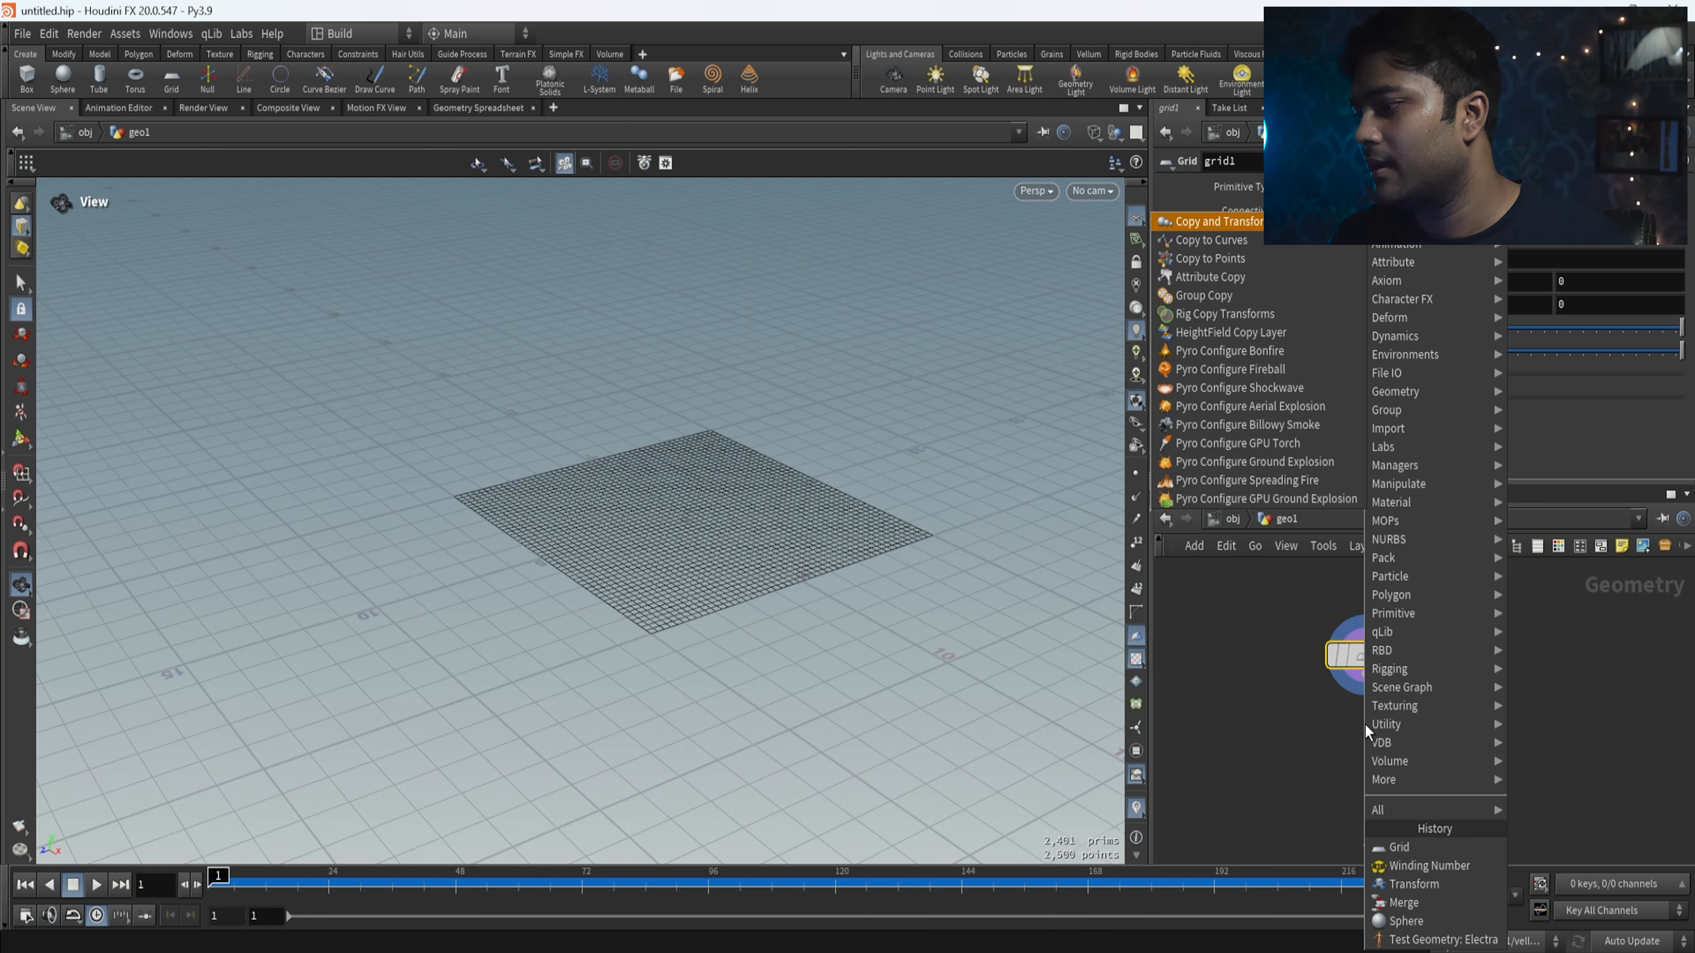
{"action": "key", "text": "Return"}
{"action": "left_click", "coordinate": [1365, 764]}
{"action": "mouse_move", "coordinate": [1365, 746]}
{"action": "left_mouse_down"}
{"action": "mouse_move", "coordinate": [1365, 660]}
{"action": "mouse_move", "coordinate": [1364, 777]}
{"action": "left_mouse_up"}
{"action": "left_click", "coordinate": [1402, 772]}
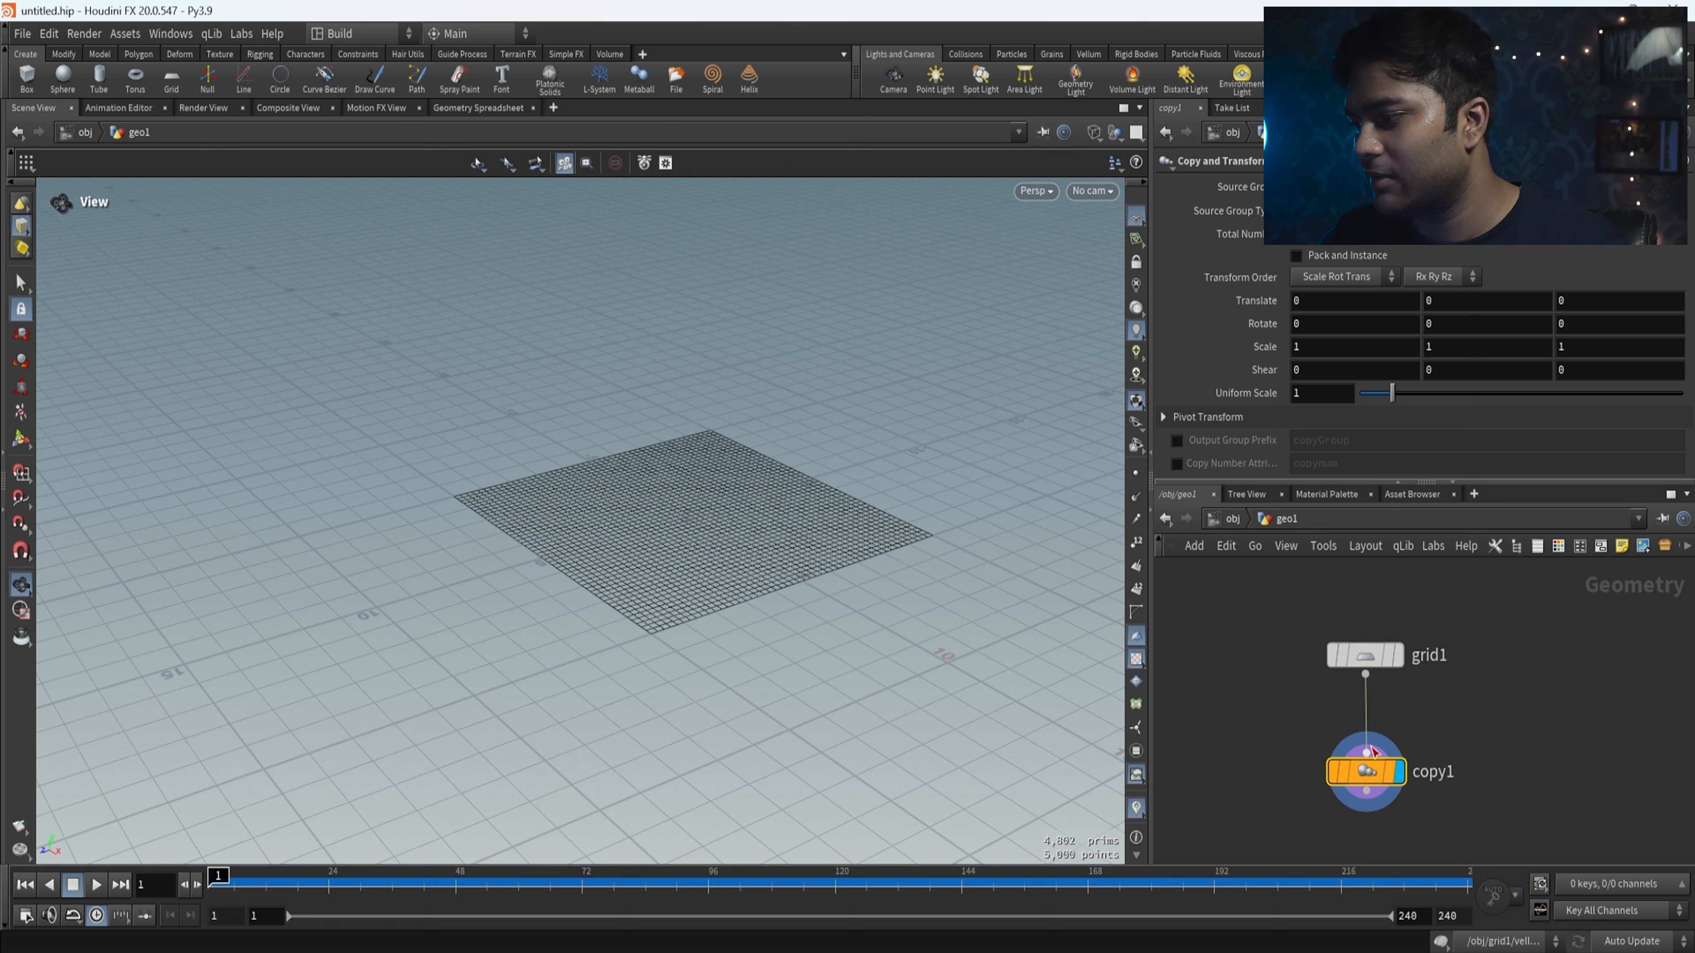
{"action": "scroll", "coordinate": [1452, 758], "scroll_direction": "down", "scroll_amount": 2}
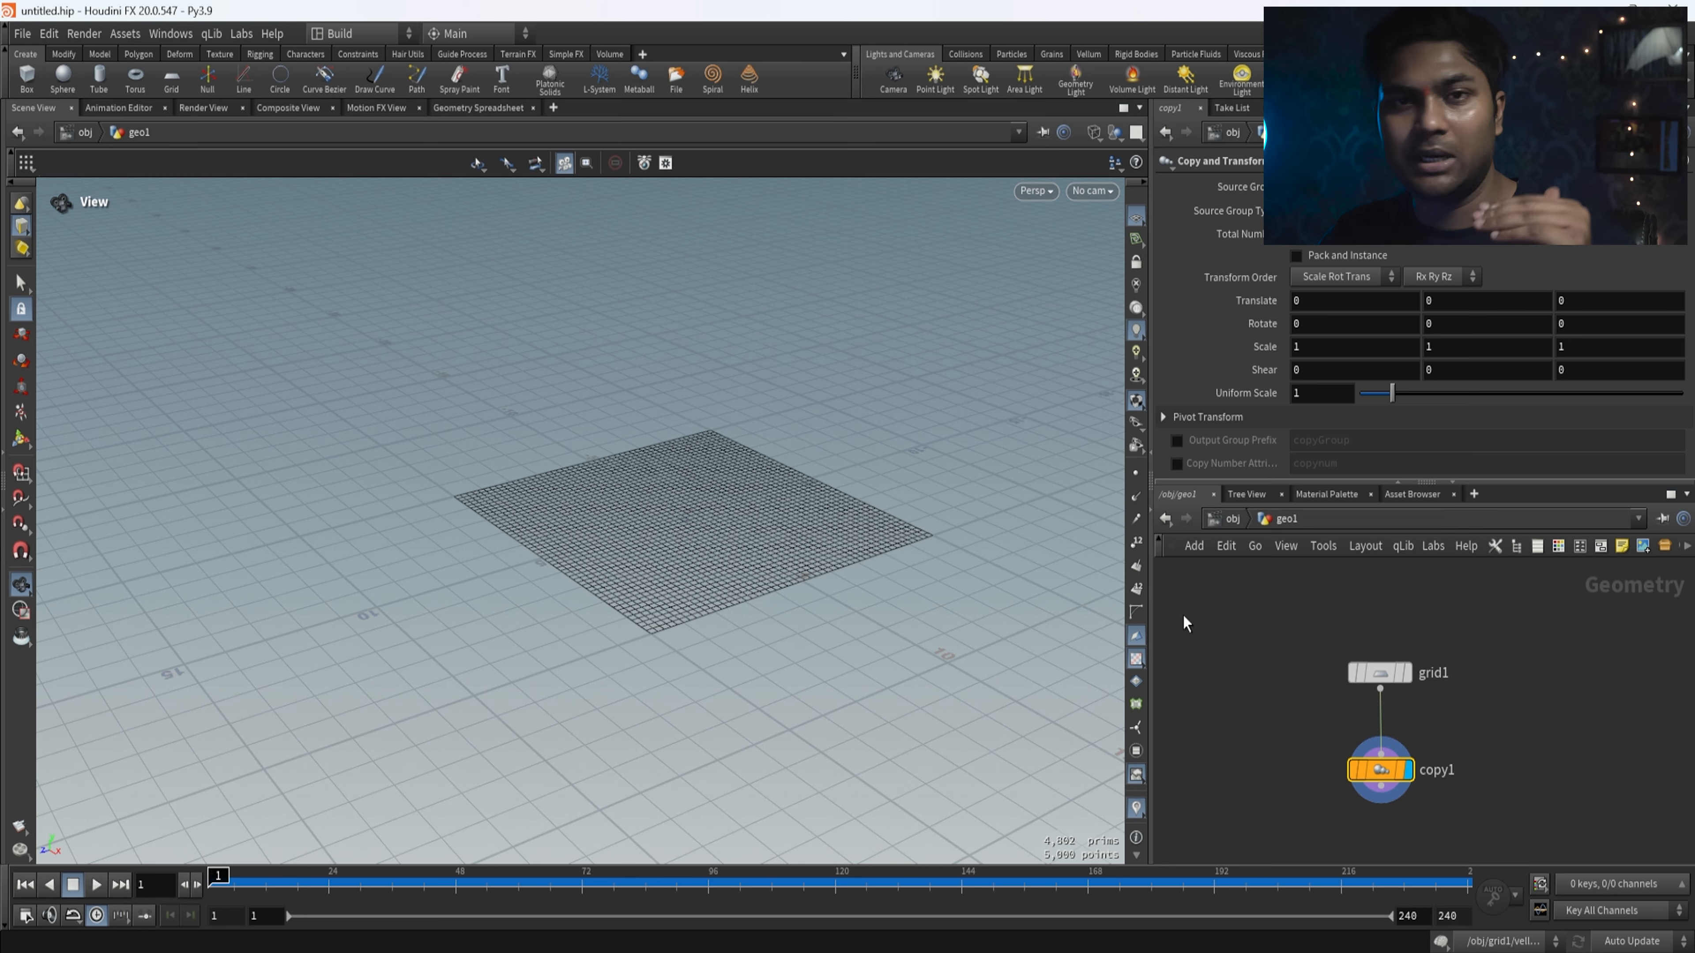
- Set the total number of copies in the Copy and Transform node to 4
{"action": "left_click_drag", "start_coordinate": [748, 621], "coordinate": [787, 623]}
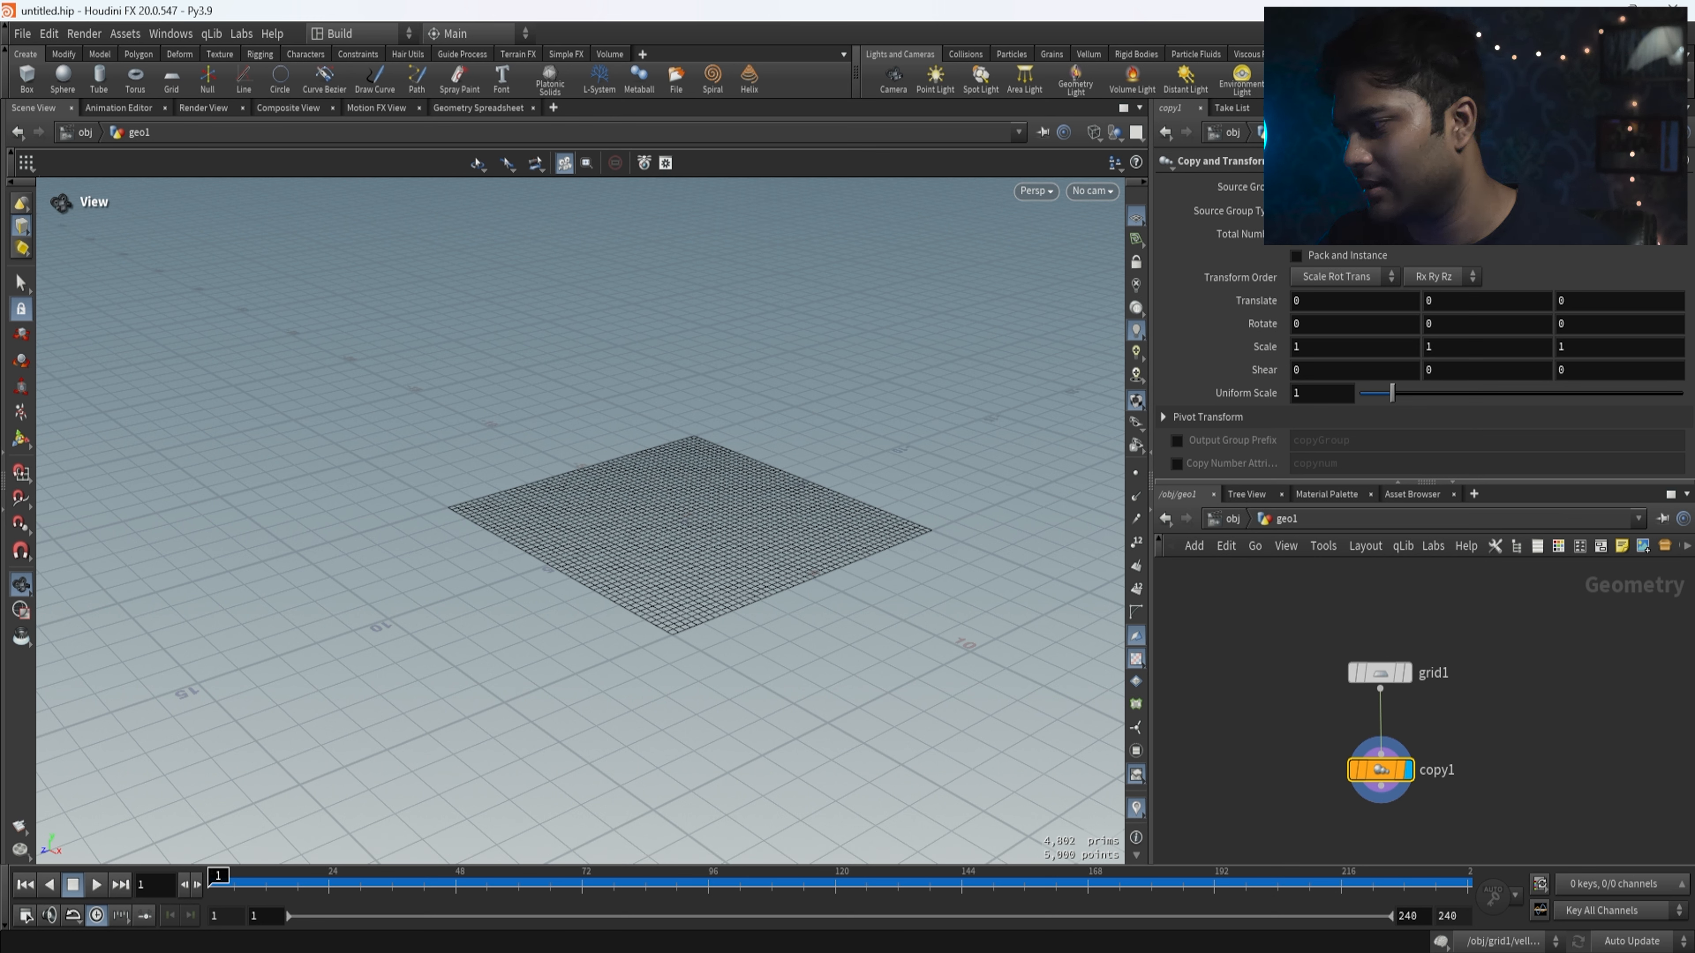
{"action": "scroll", "coordinate": [1396, 799], "scroll_direction": "up", "scroll_amount": 2}
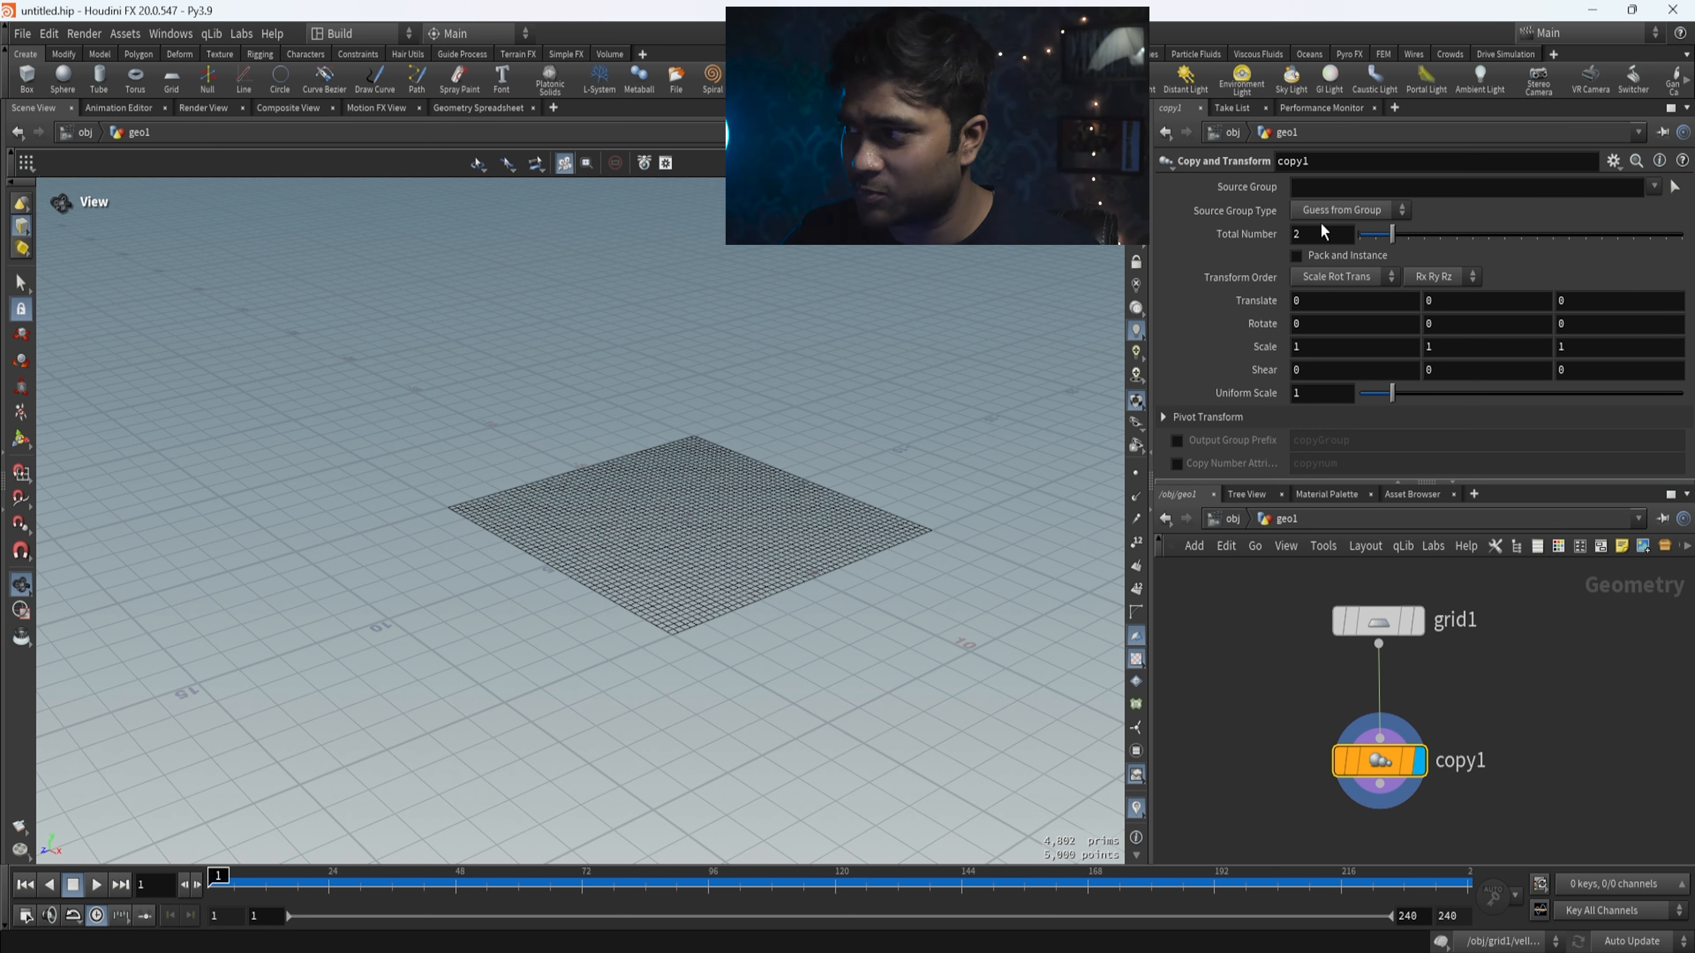
{"action": "left_click", "coordinate": [1322, 233]}
{"action": "type", "text": "3"}
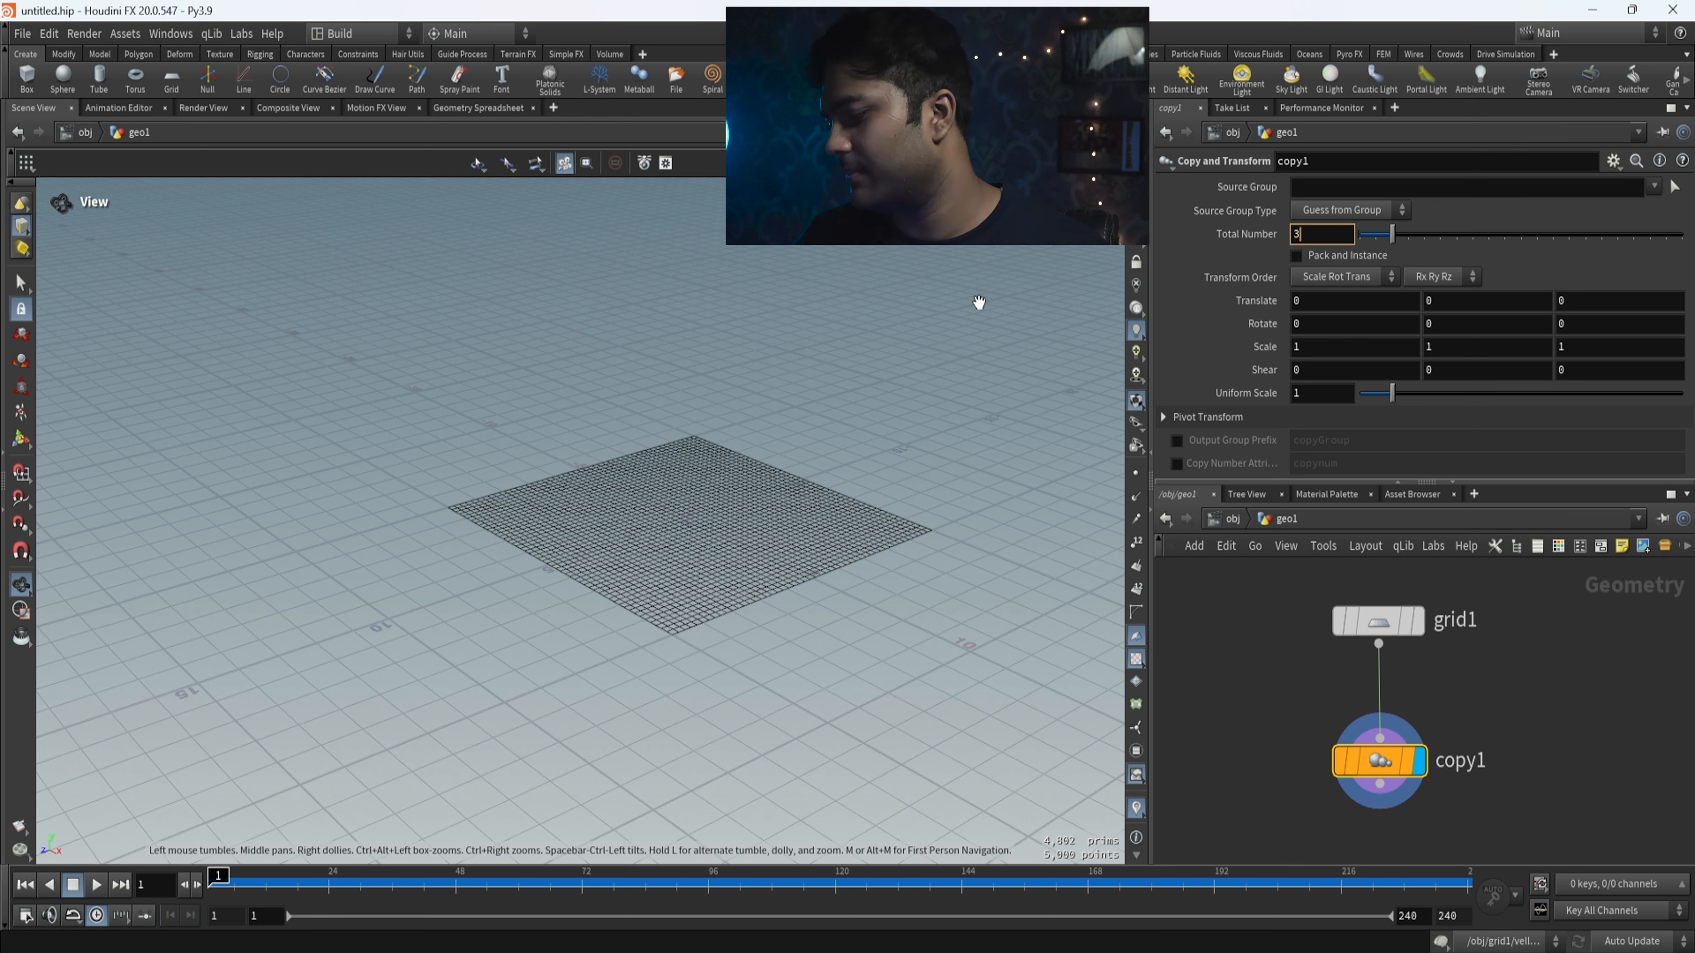
{"action": "key", "text": "BackSpace"}
{"action": "type", "text": "4"}
{"action": "key", "text": "Return"}
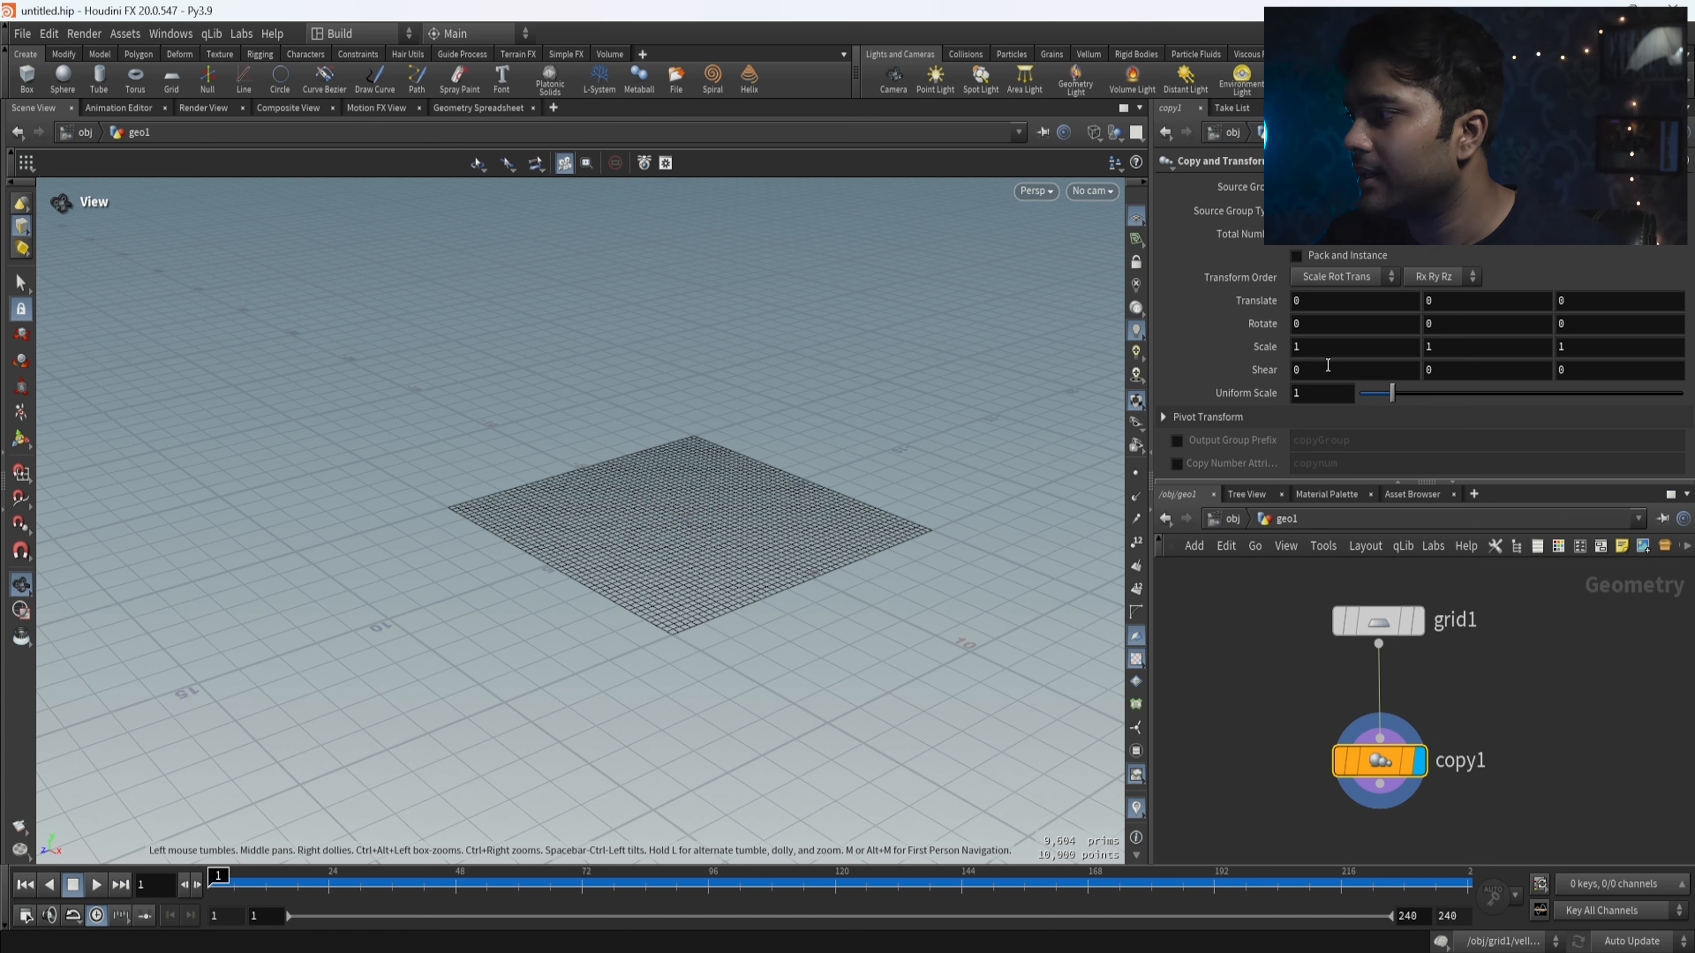
- Space the grid copies vertically by setting the copy node's Y translation to 4.6
{"action": "middle_click_drag", "start_coordinate": [1428, 303], "coordinate": [1486, 305]}
{"action": "scroll", "coordinate": [902, 561], "scroll_direction": "down", "scroll_amount": 5}
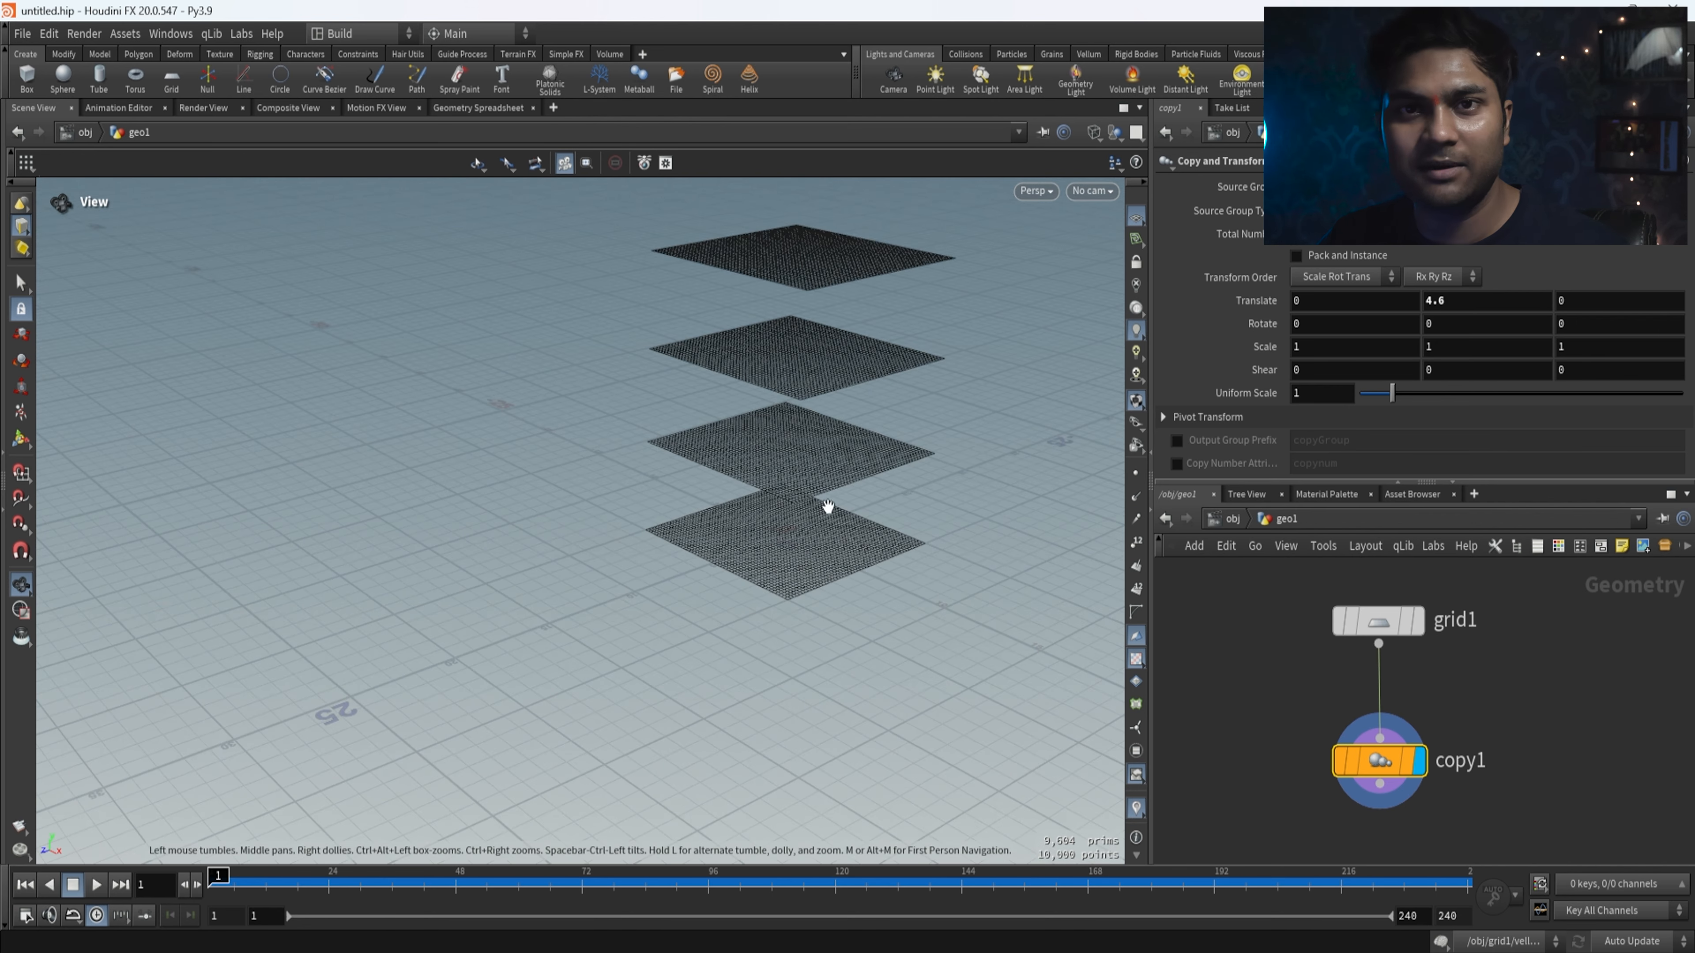
{"action": "scroll", "coordinate": [867, 708], "scroll_direction": "up", "scroll_amount": 5}
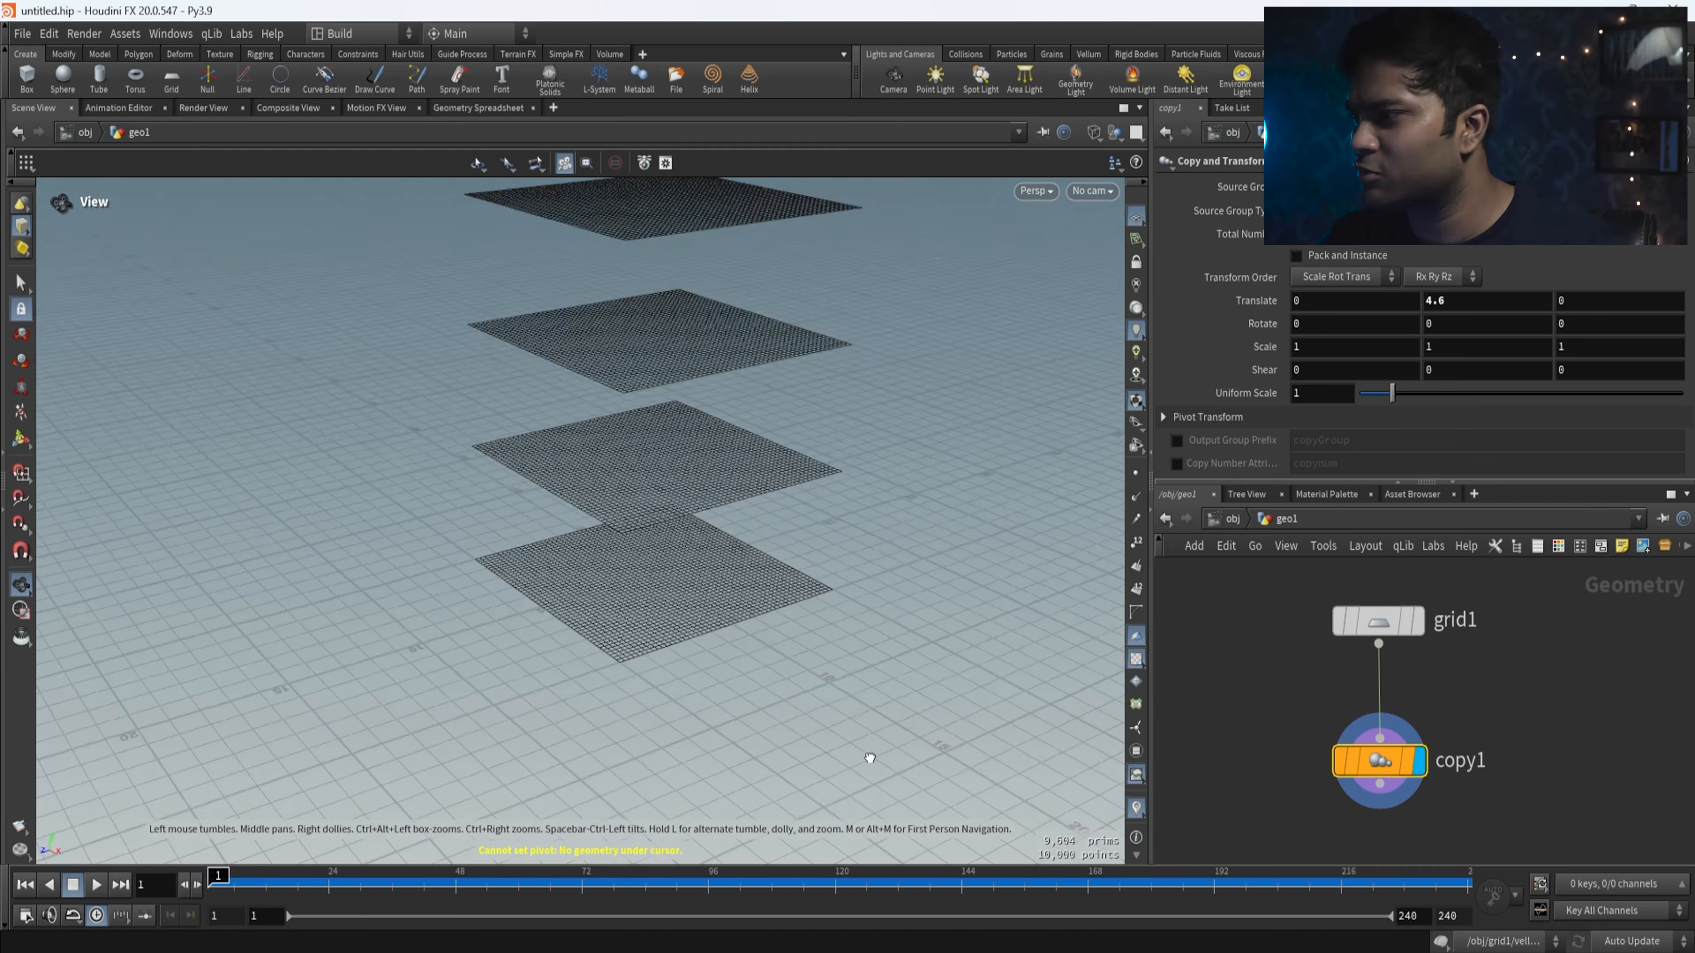
{"action": "left_click_drag", "start_coordinate": [870, 758], "coordinate": [867, 765]}
- Rotate each successive grid copy by -3.3 in X, 13.8 in Y and -1.96 in Z
{"action": "middle_click_drag", "start_coordinate": [1502, 325], "coordinate": [1499, 376]}
{"action": "middle_click_drag", "start_coordinate": [1573, 324], "coordinate": [200, 333]}
{"action": "scroll", "coordinate": [549, 648], "scroll_direction": "down", "scroll_amount": 1}
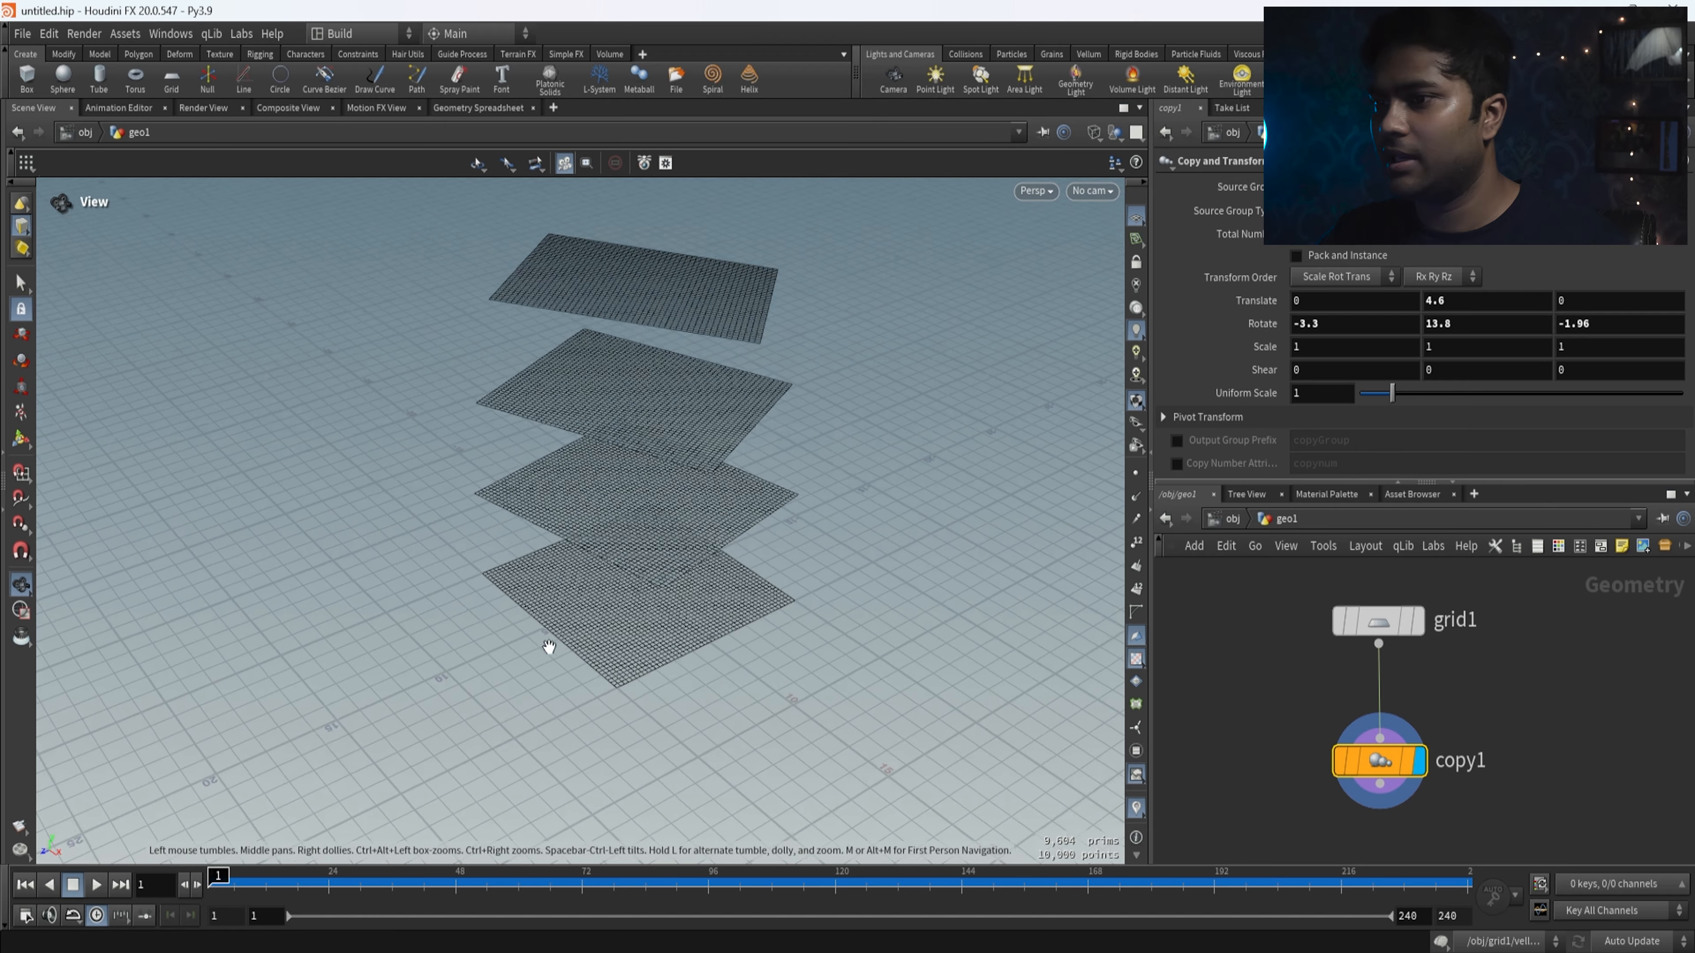
{"action": "scroll", "coordinate": [799, 658], "scroll_direction": "up", "scroll_amount": 2}
{"action": "left_click_drag", "start_coordinate": [778, 684], "coordinate": [765, 579]}
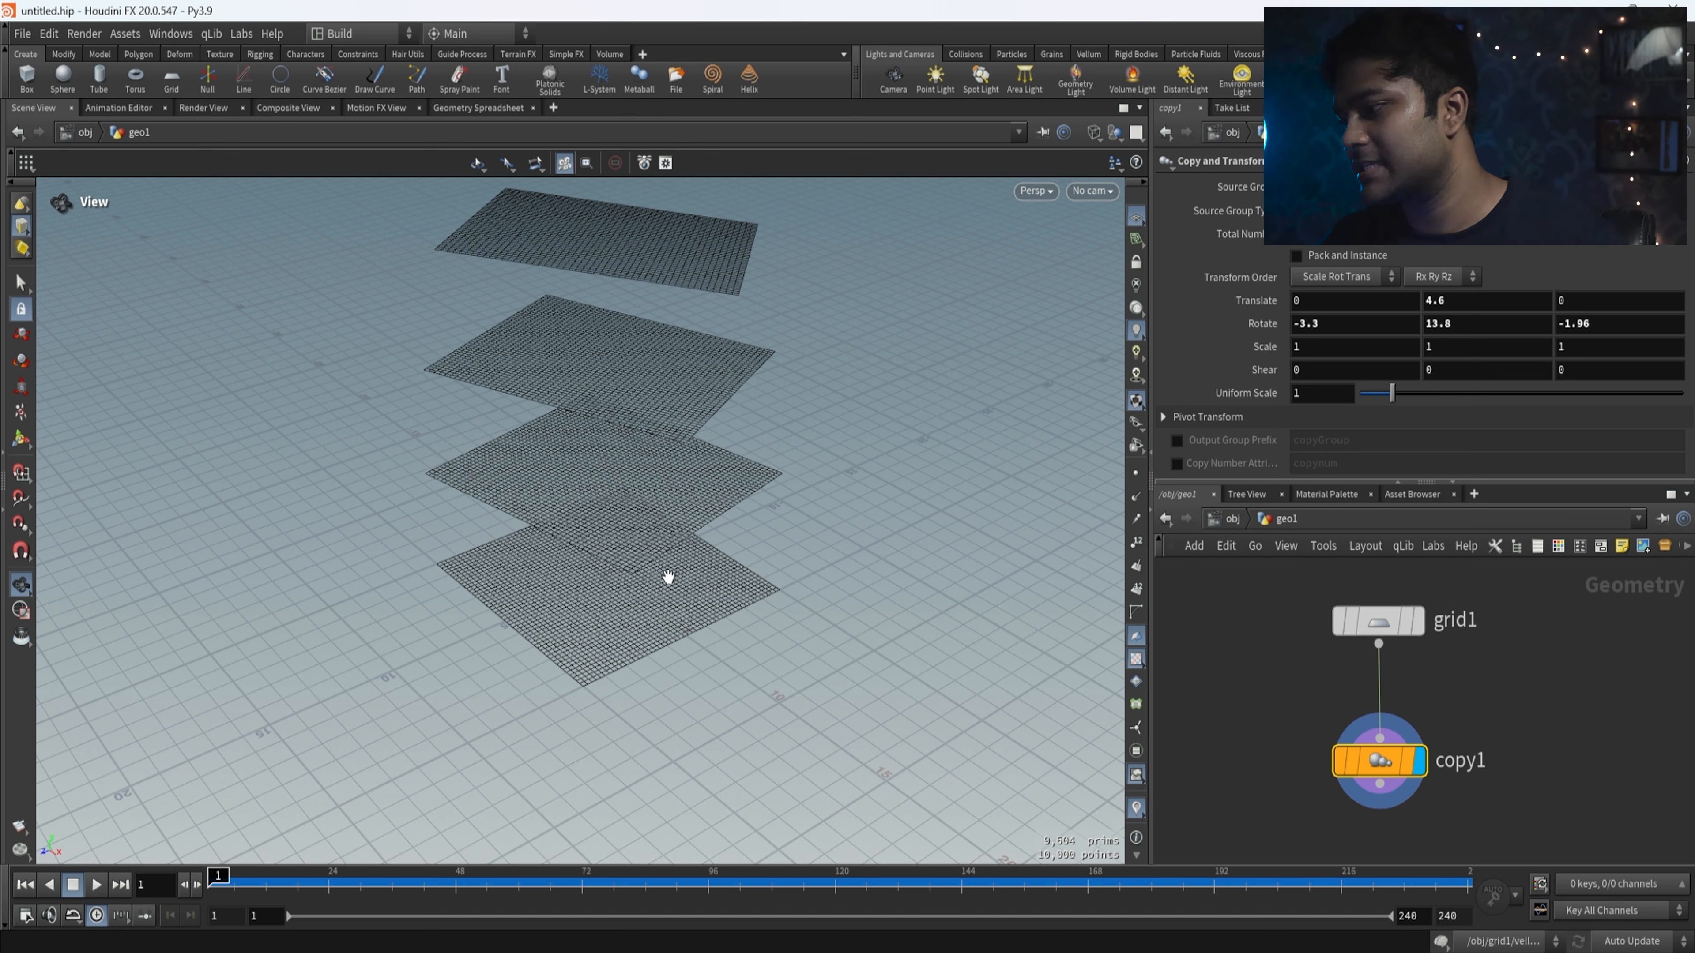
- Add a Test Geometry: Electra node beside the grid and copy nodes
{"action": "scroll", "coordinate": [1494, 768], "scroll_direction": "down", "scroll_amount": 3}
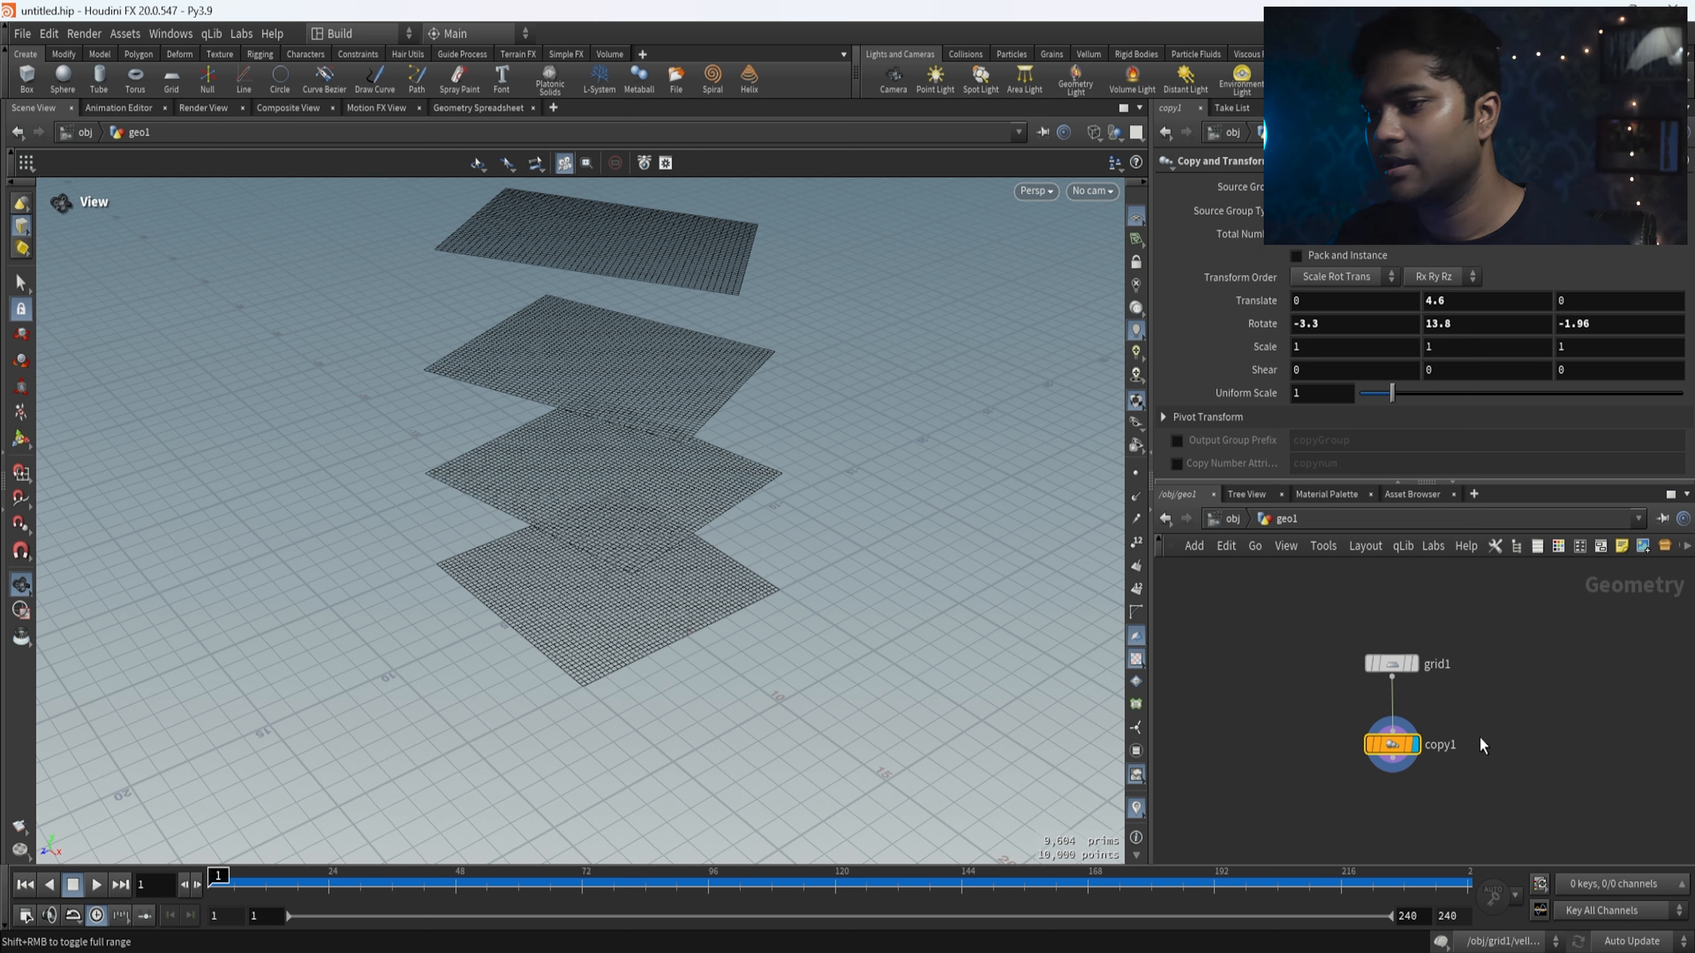
{"action": "scroll", "coordinate": [1479, 714], "scroll_direction": "down", "scroll_amount": 3}
{"action": "scroll", "coordinate": [1478, 696], "scroll_direction": "up", "scroll_amount": 3}
{"action": "left_click_drag", "start_coordinate": [1501, 601], "coordinate": [1267, 844]}
{"action": "middle_click_drag", "start_coordinate": [1484, 732], "coordinate": [1446, 739]}
{"action": "left_click_drag", "start_coordinate": [1460, 741], "coordinate": [1498, 705]}
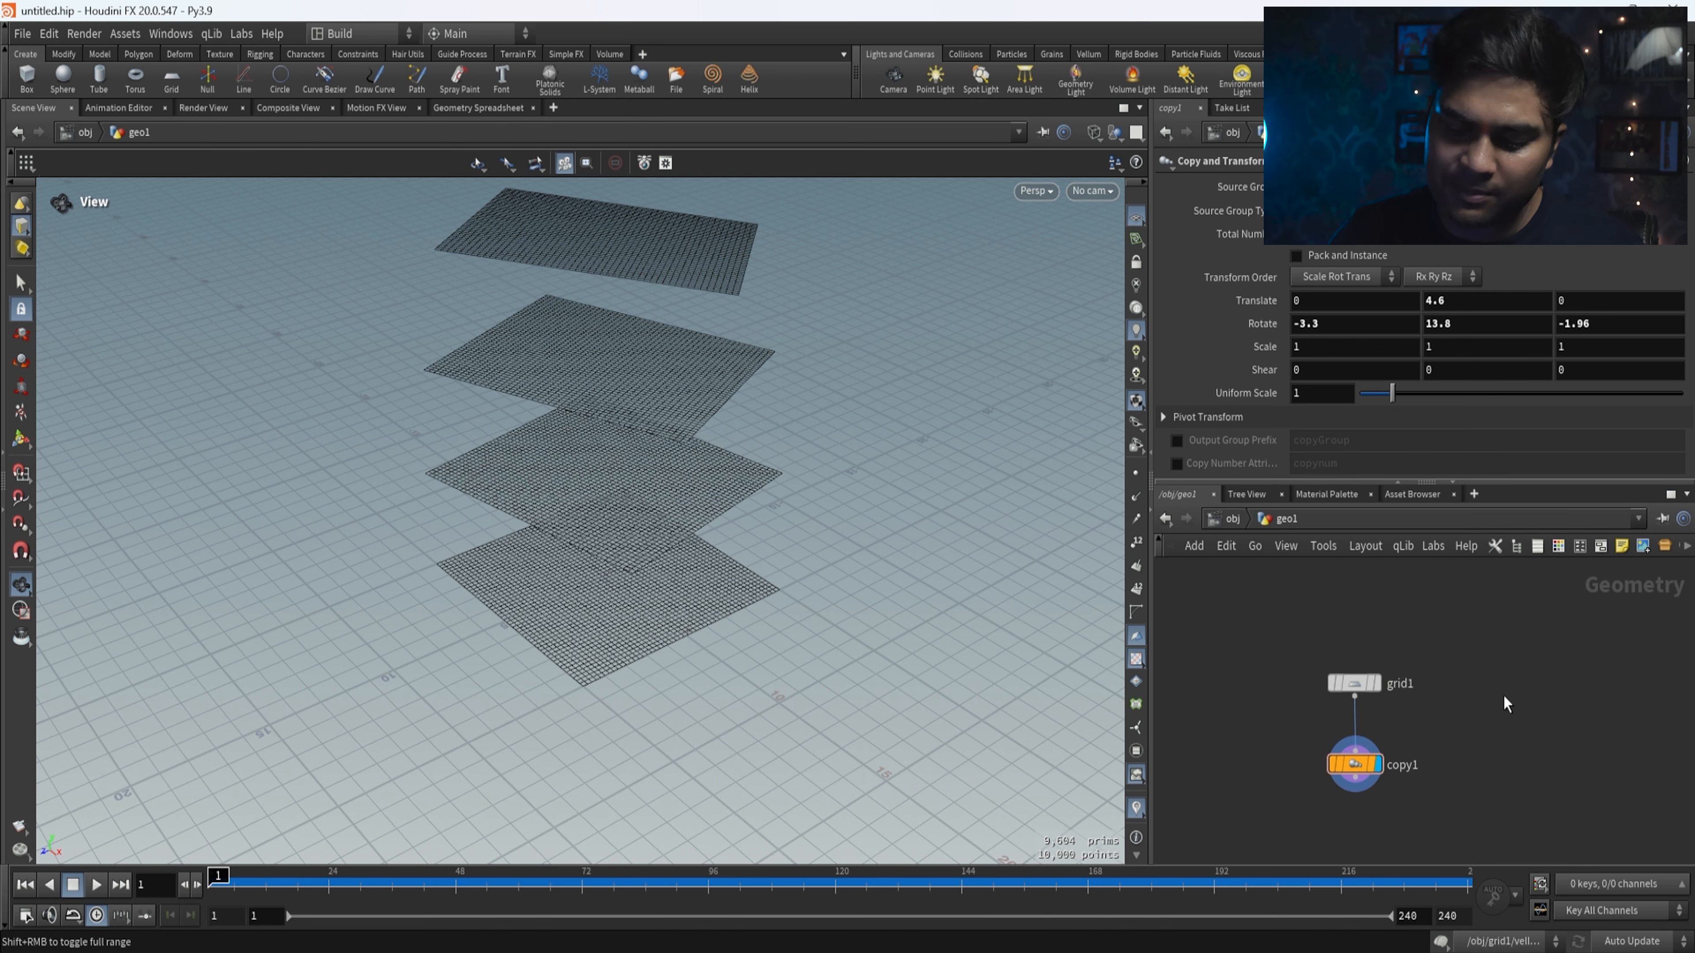
{"action": "key", "text": "Tab"}
{"action": "mouse_move", "coordinate": [1504, 695]}
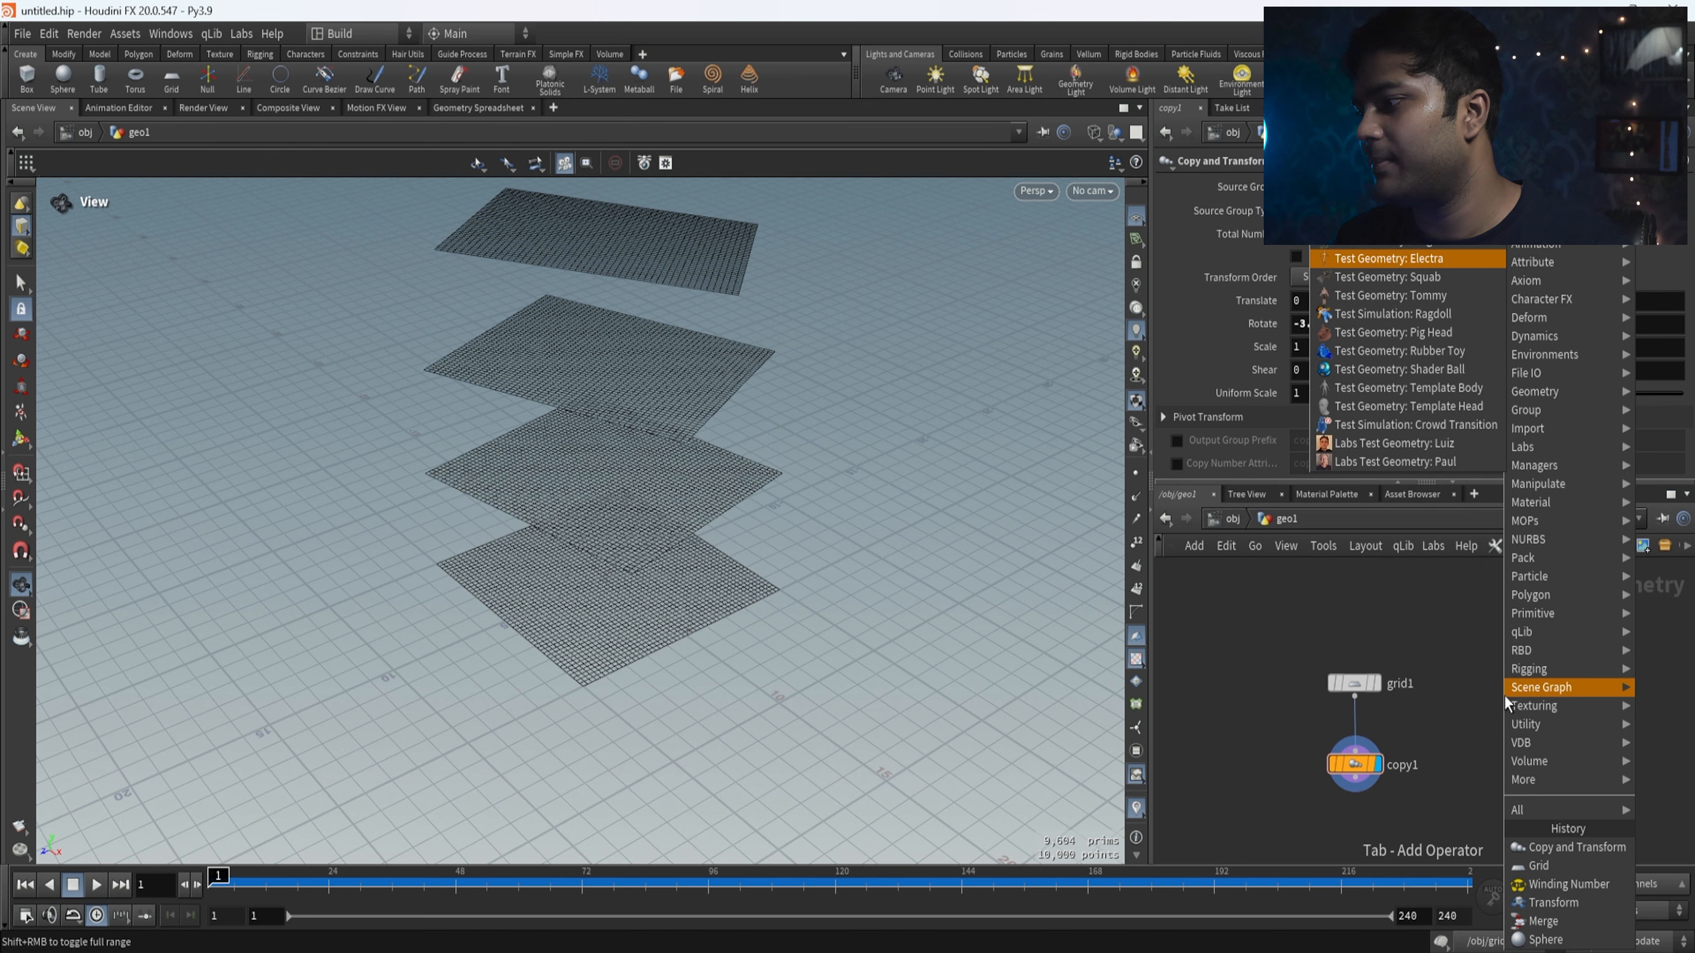
{"action": "key", "text": "Return"}
{"action": "left_click", "coordinate": [1515, 688]}
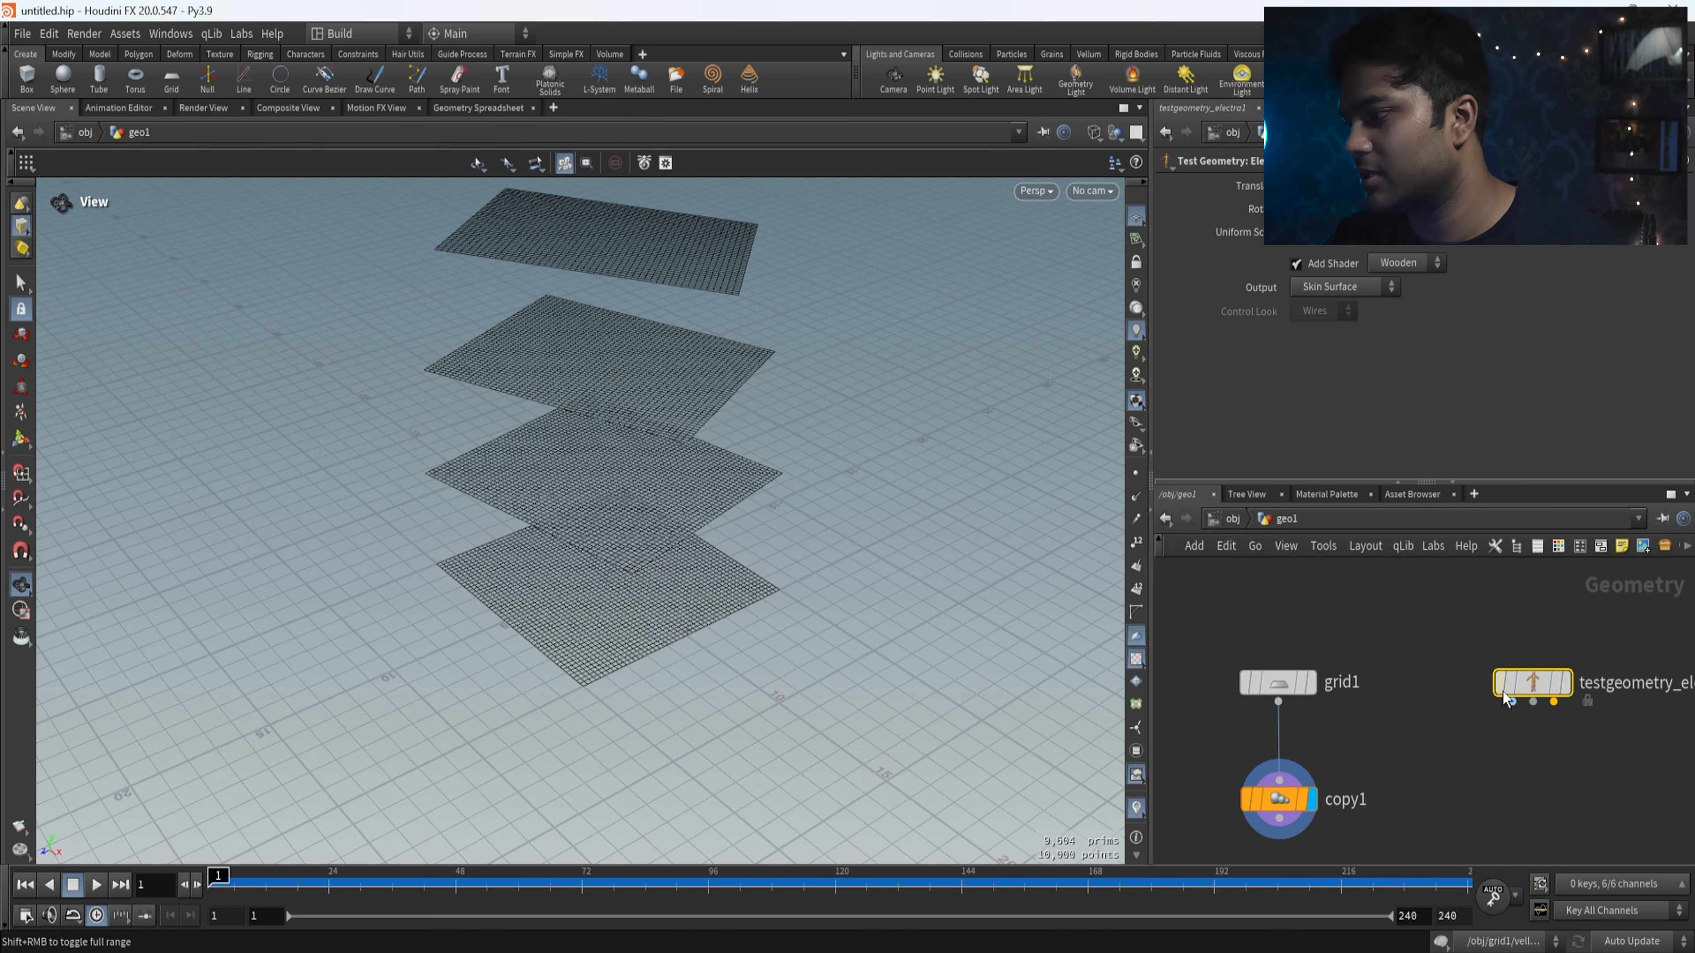
{"action": "scroll", "coordinate": [798, 412], "scroll_direction": "down", "scroll_amount": 2}
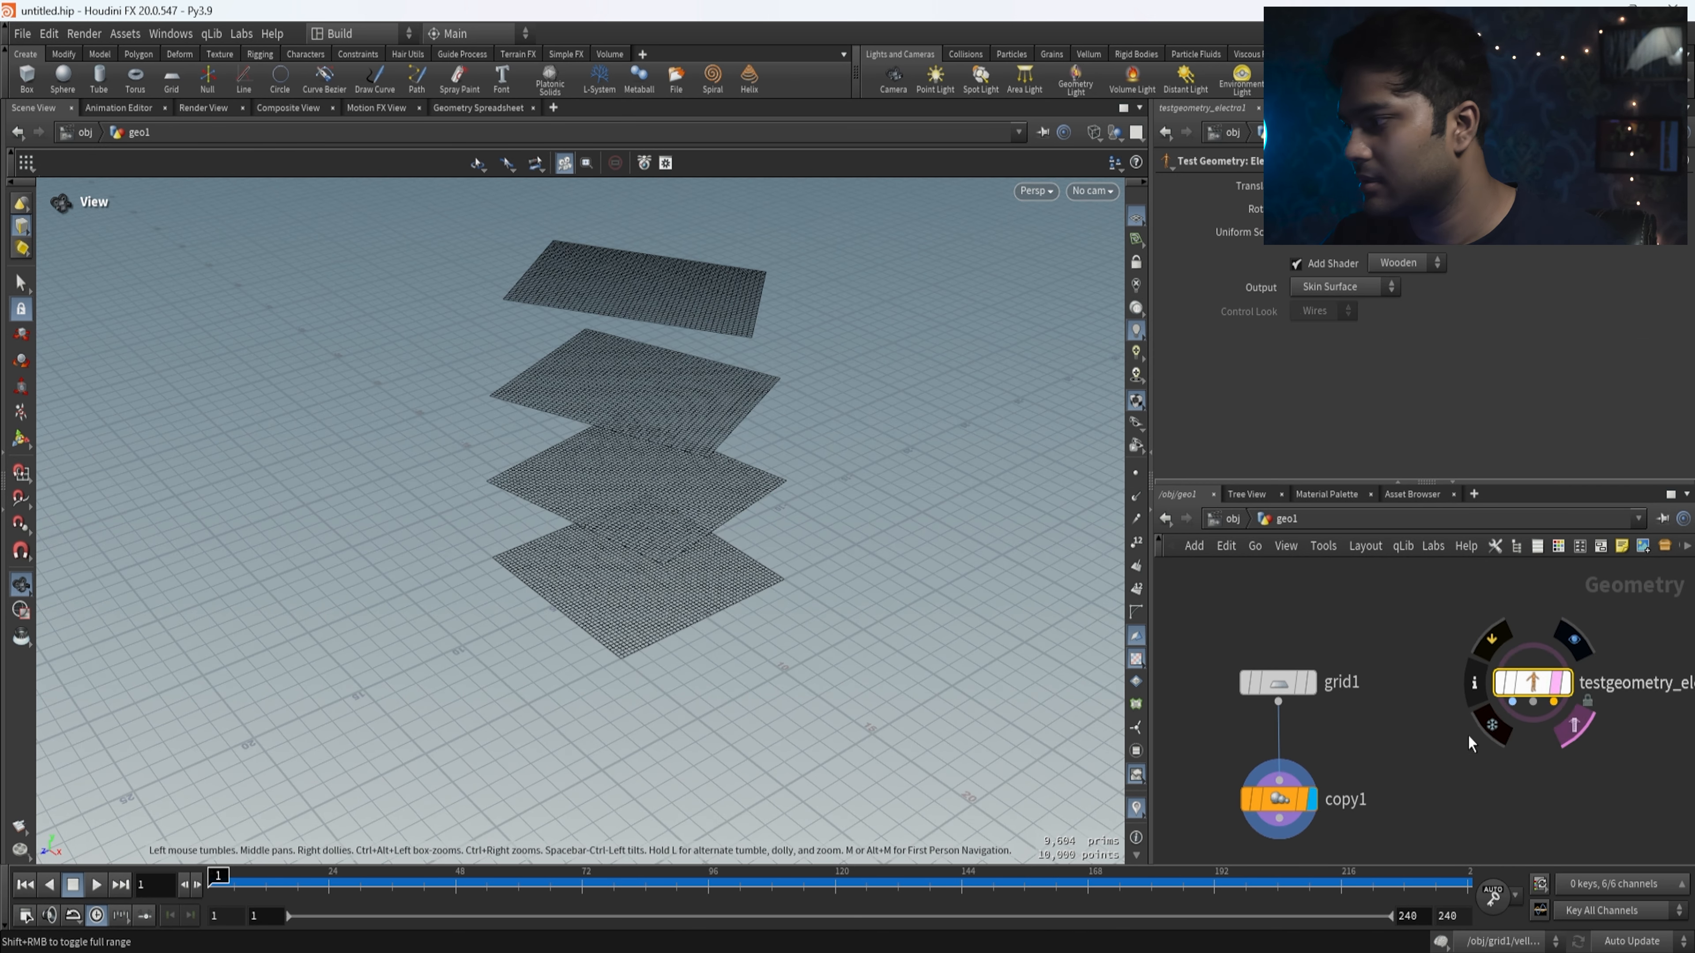
- Display the Electra character in the viewport and enlarge it with its uniform scale
{"action": "left_click", "coordinate": [1564, 682]}
{"action": "scroll", "coordinate": [692, 568], "scroll_direction": "up", "scroll_amount": 10}
{"action": "scroll", "coordinate": [472, 618], "scroll_direction": "down", "scroll_amount": 8}
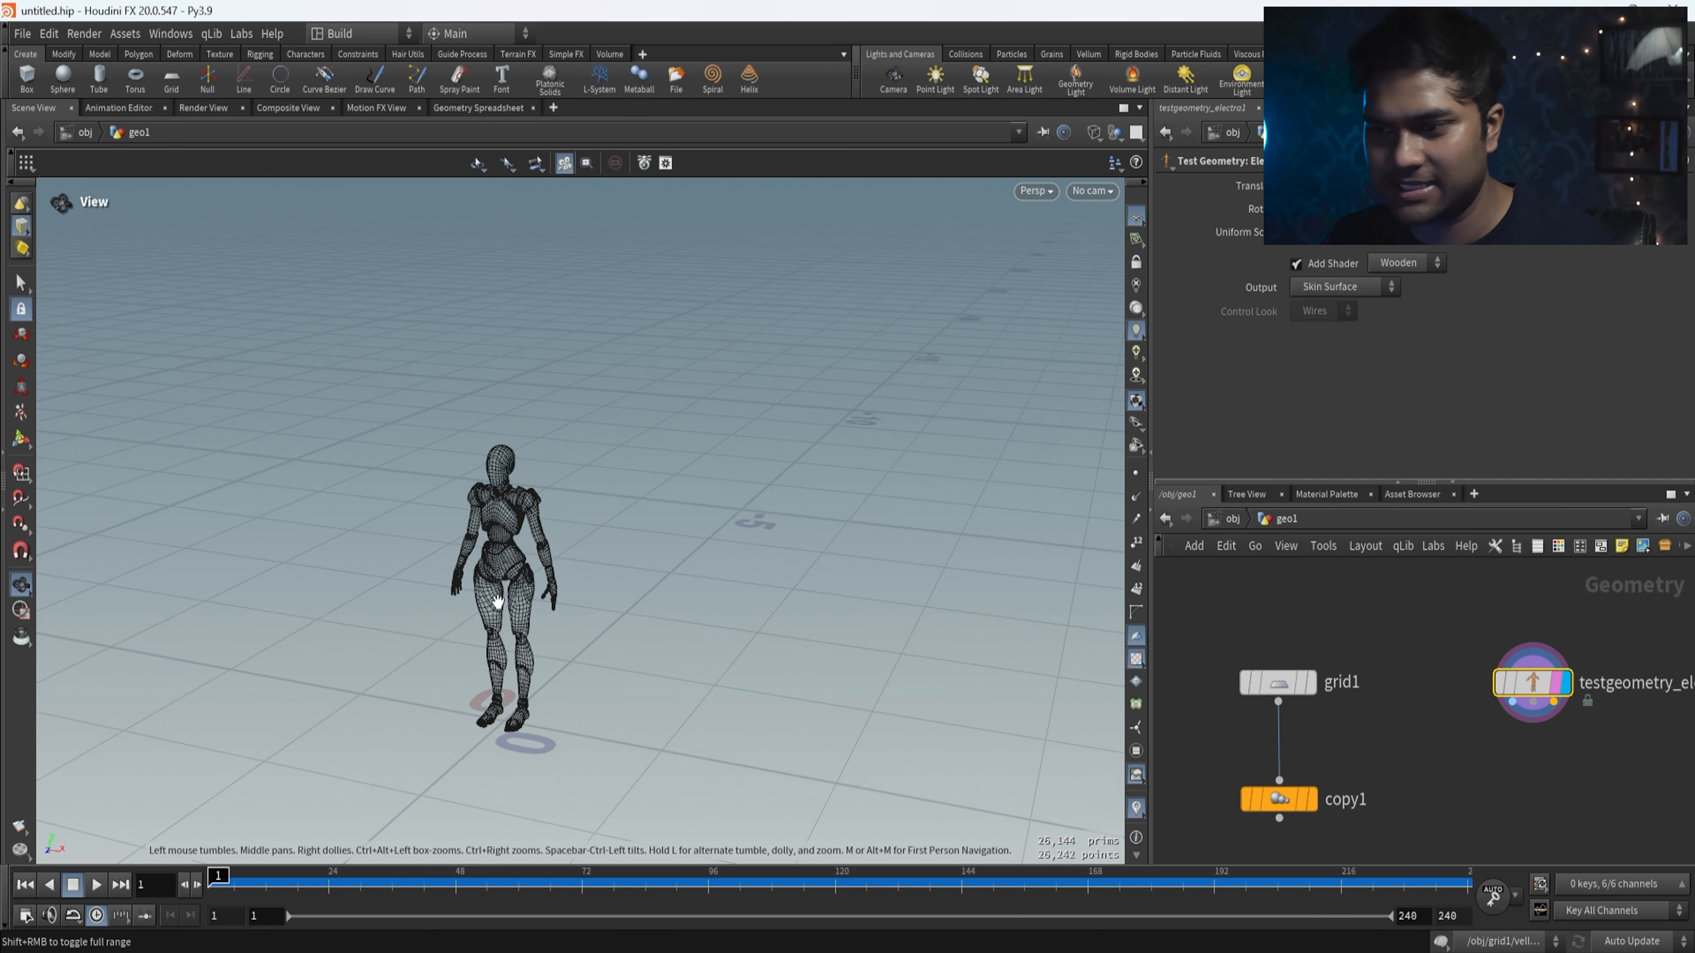
{"action": "scroll", "coordinate": [504, 696], "scroll_direction": "up", "scroll_amount": 4}
{"action": "scroll", "coordinate": [729, 574], "scroll_direction": "down", "scroll_amount": 7}
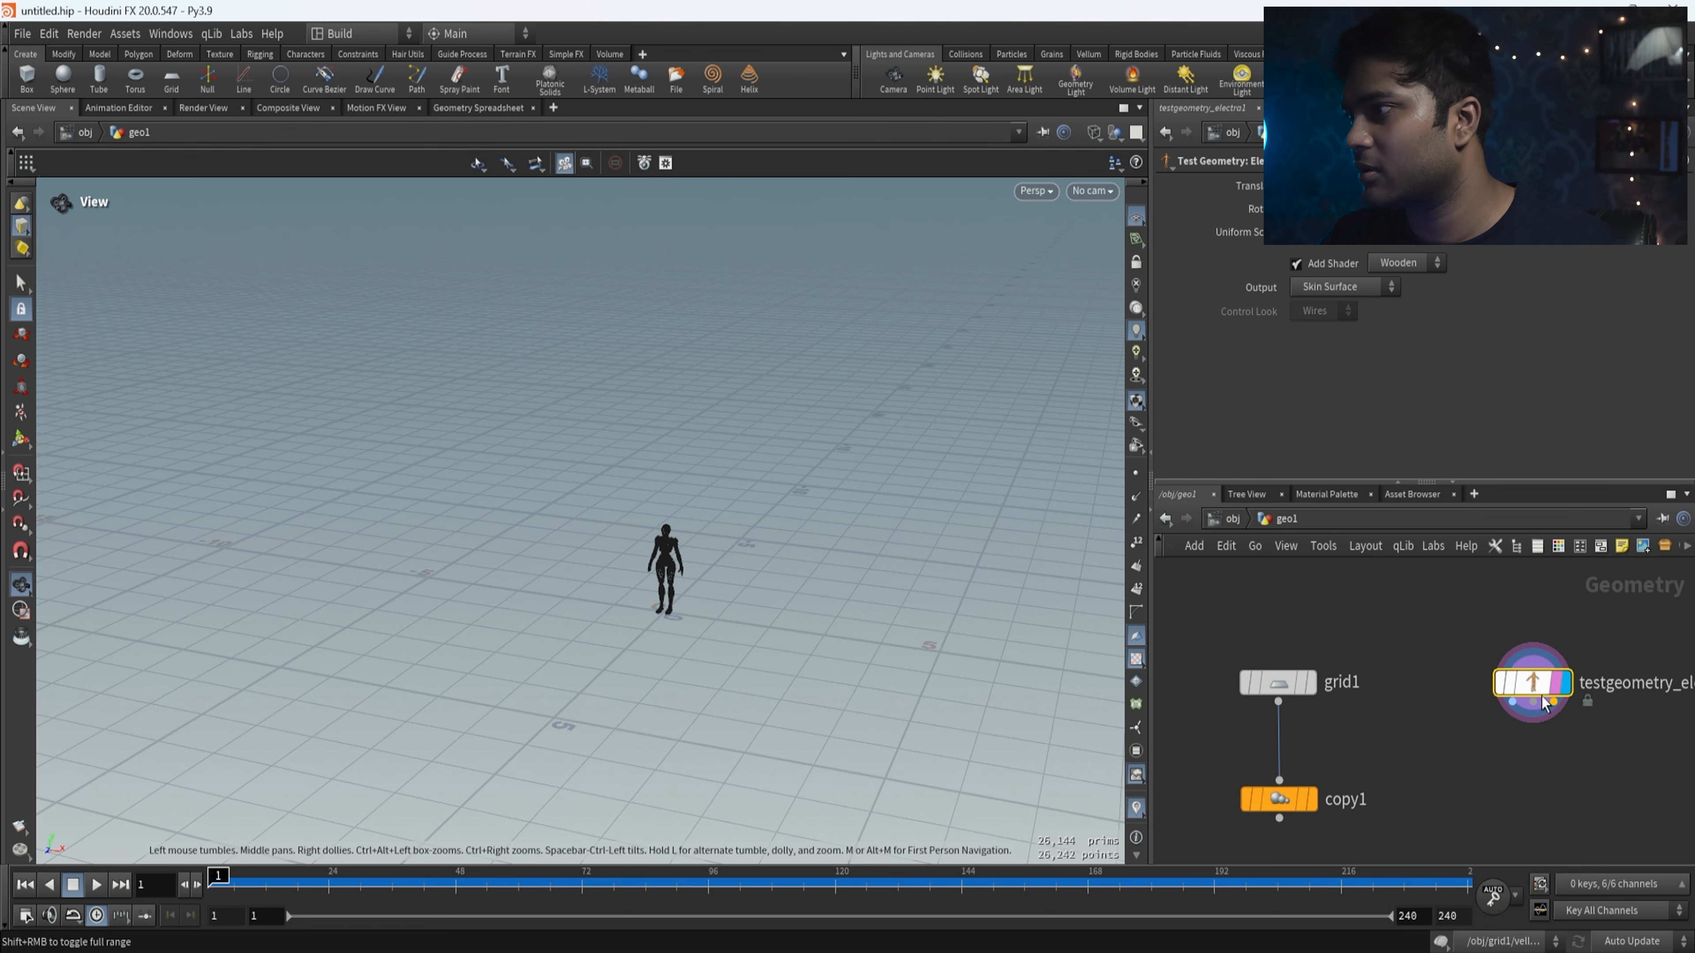
{"action": "left_click_drag", "start_coordinate": [1400, 243], "coordinate": [1490, 243]}
- Display the grid copies from the copy node, with the Electra character shown as a template alongside them
{"action": "left_click", "coordinate": [1311, 806]}
{"action": "scroll", "coordinate": [692, 594], "scroll_direction": "down", "scroll_amount": 5}
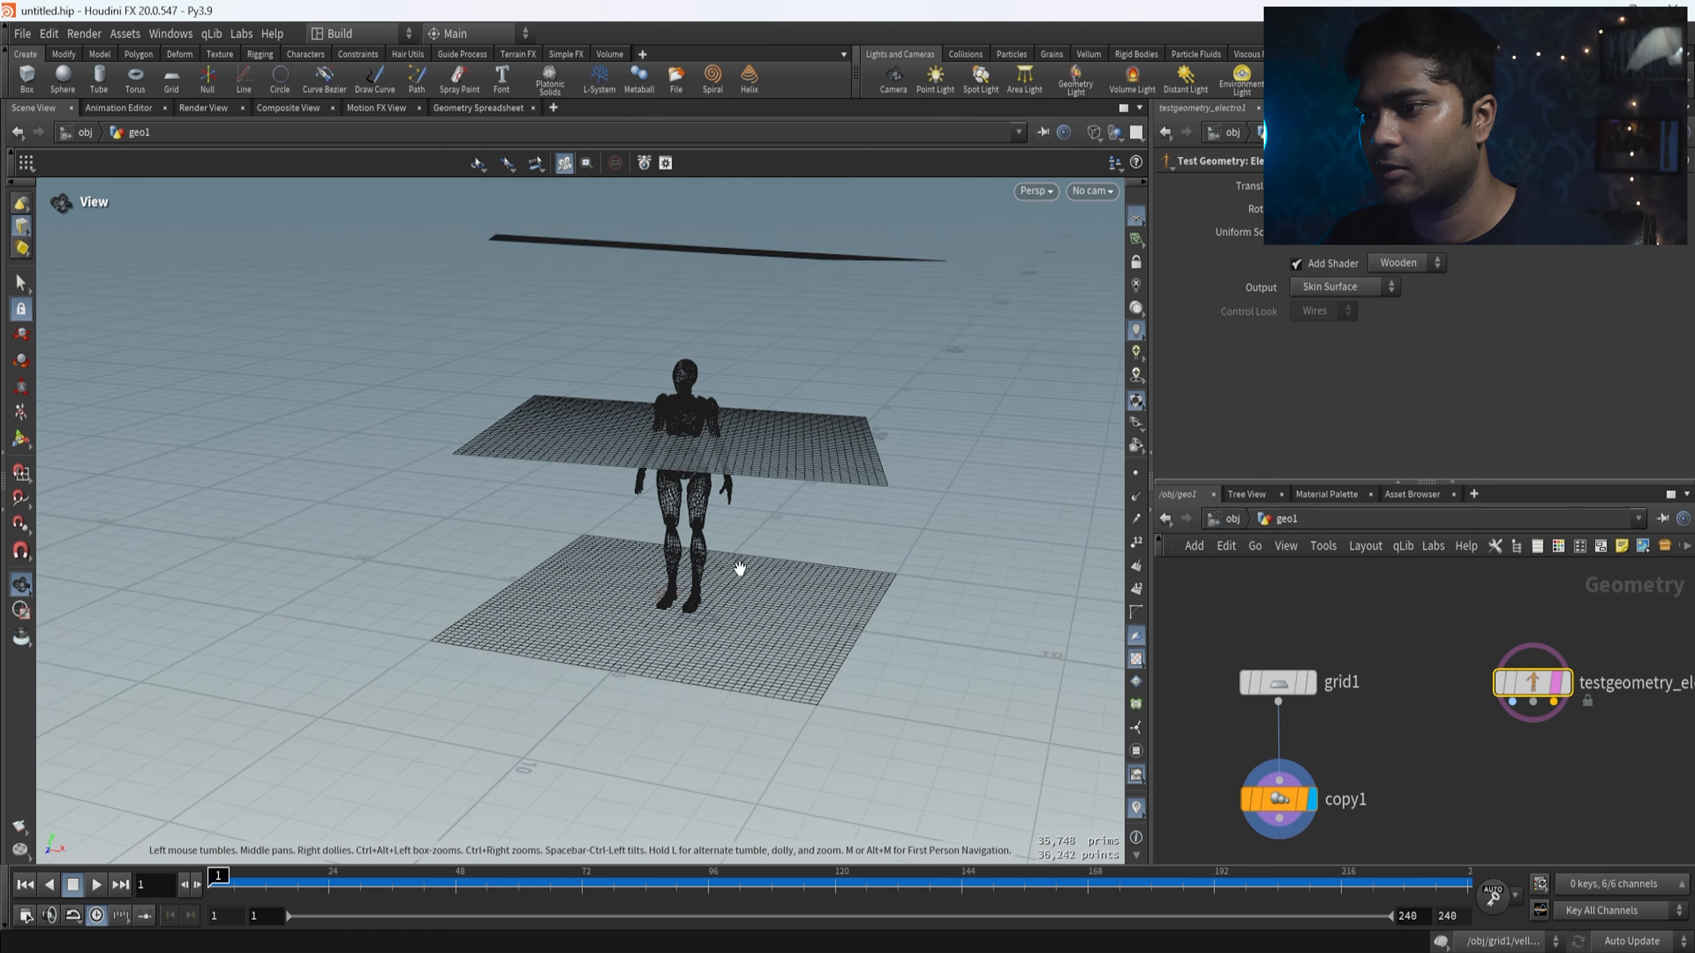
{"action": "scroll", "coordinate": [752, 554], "scroll_direction": "up", "scroll_amount": 2}
{"action": "scroll", "coordinate": [1365, 762], "scroll_direction": "down", "scroll_amount": 4}
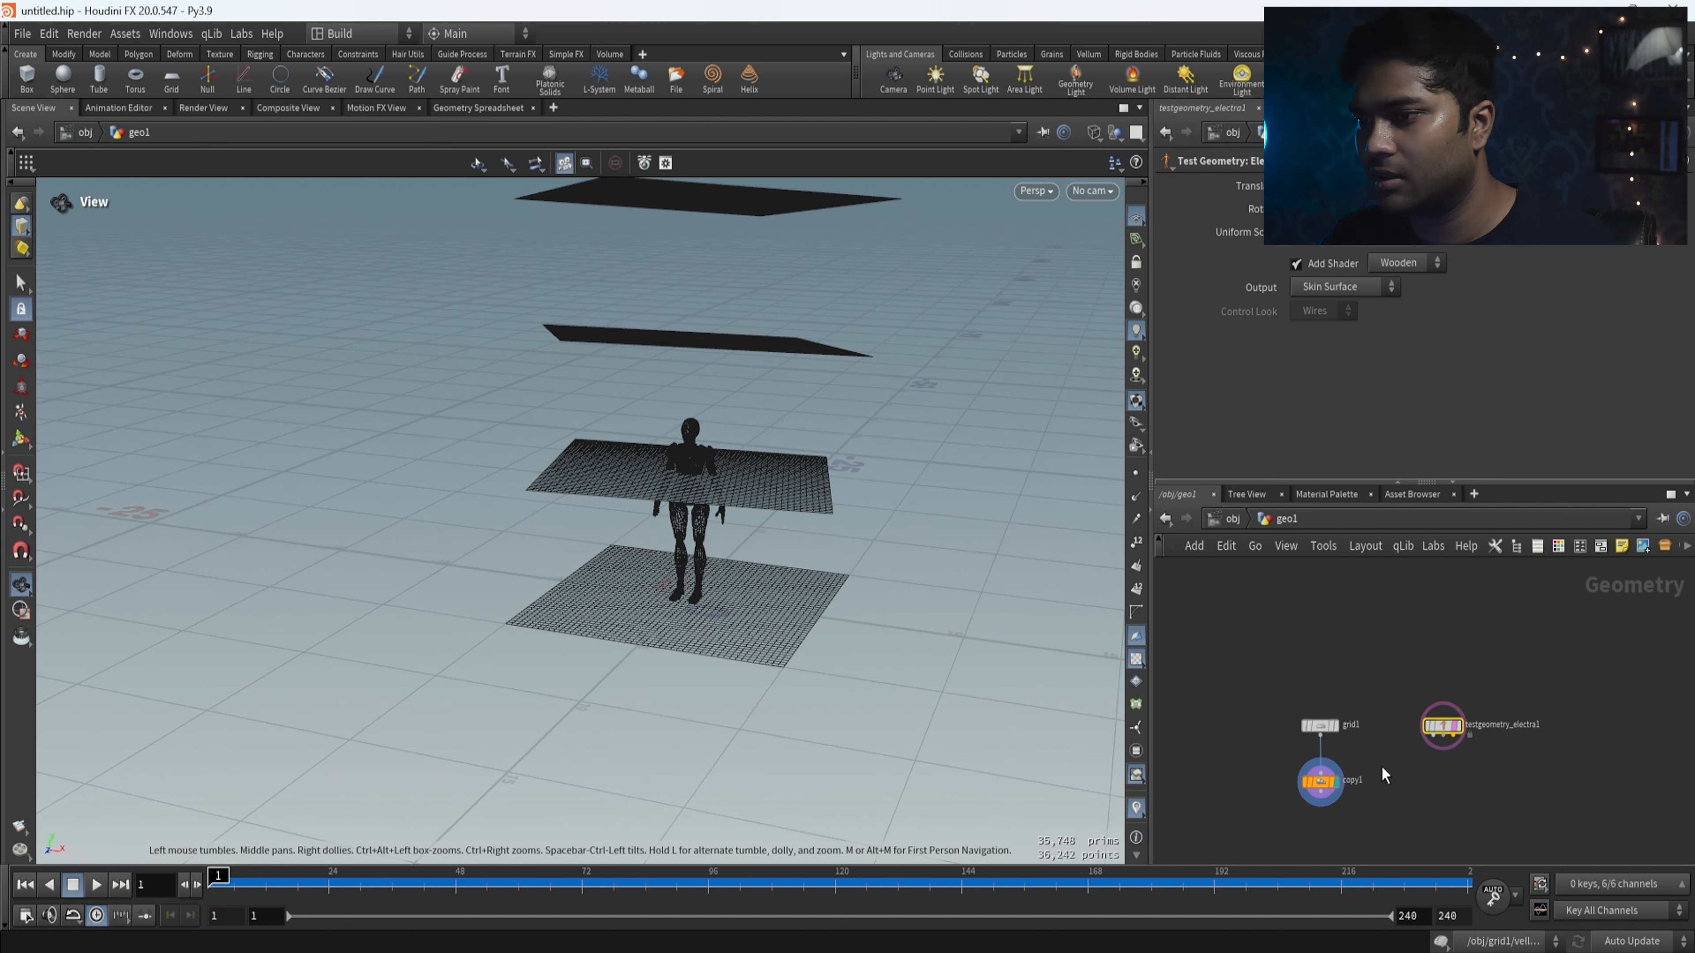
{"action": "scroll", "coordinate": [1462, 722], "scroll_direction": "up", "scroll_amount": 5}
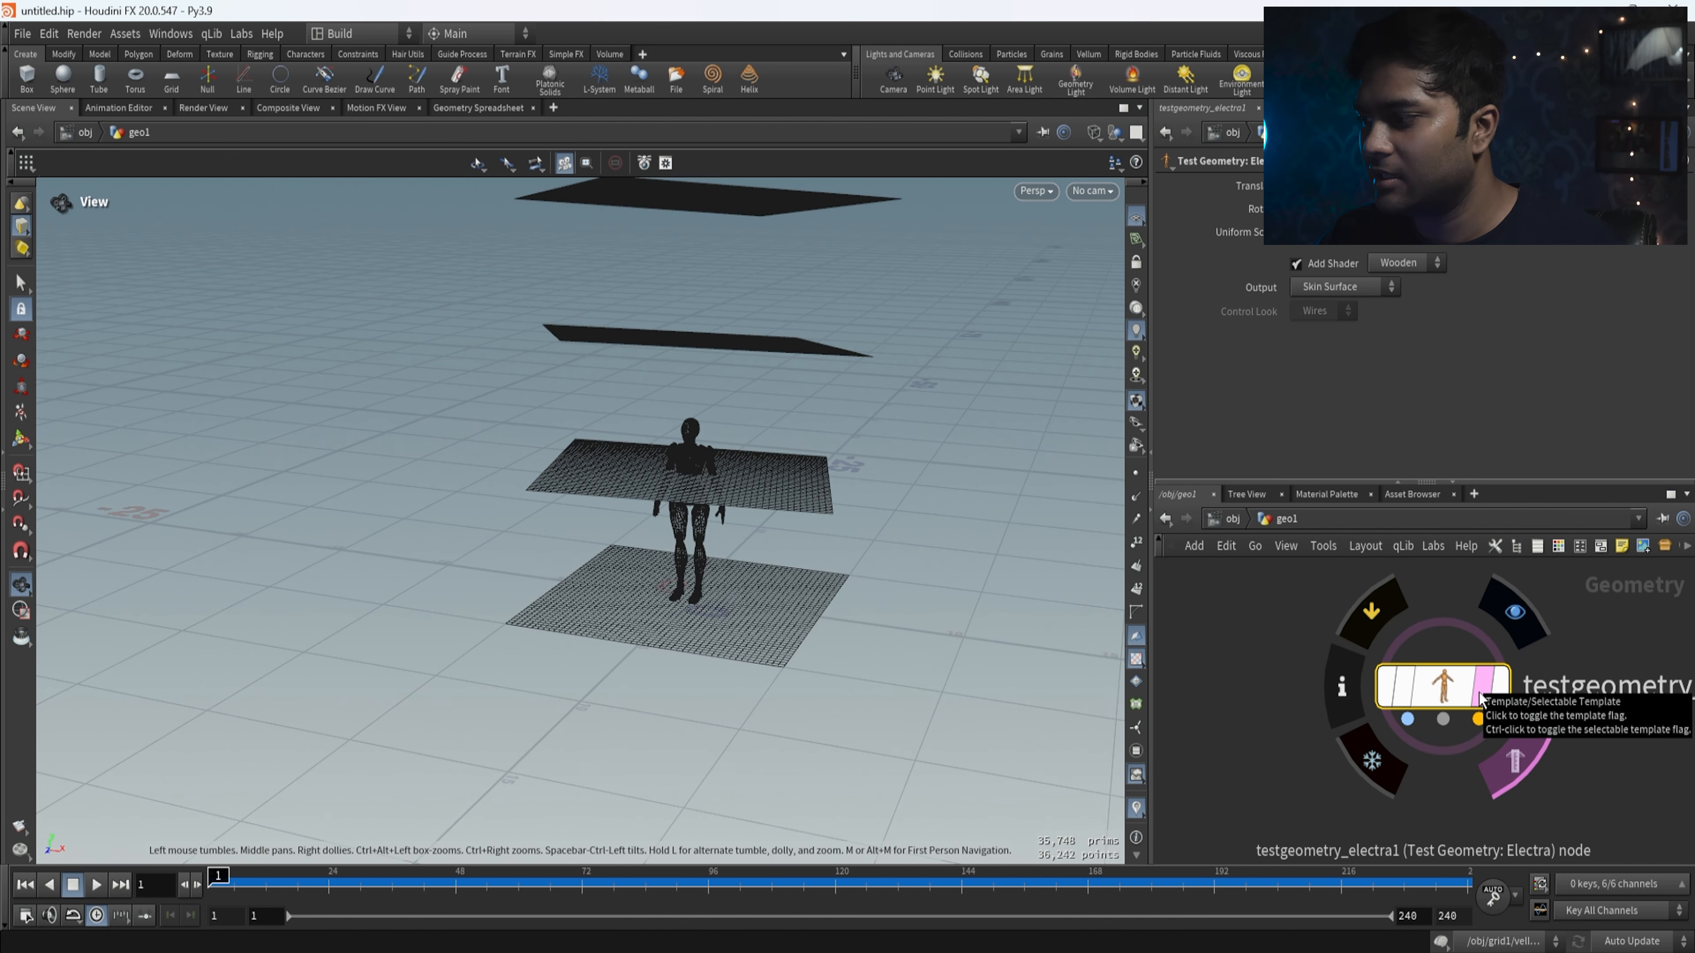
{"action": "left_click", "coordinate": [1480, 699]}
{"action": "scroll", "coordinate": [1331, 728], "scroll_direction": "down", "scroll_amount": 4}
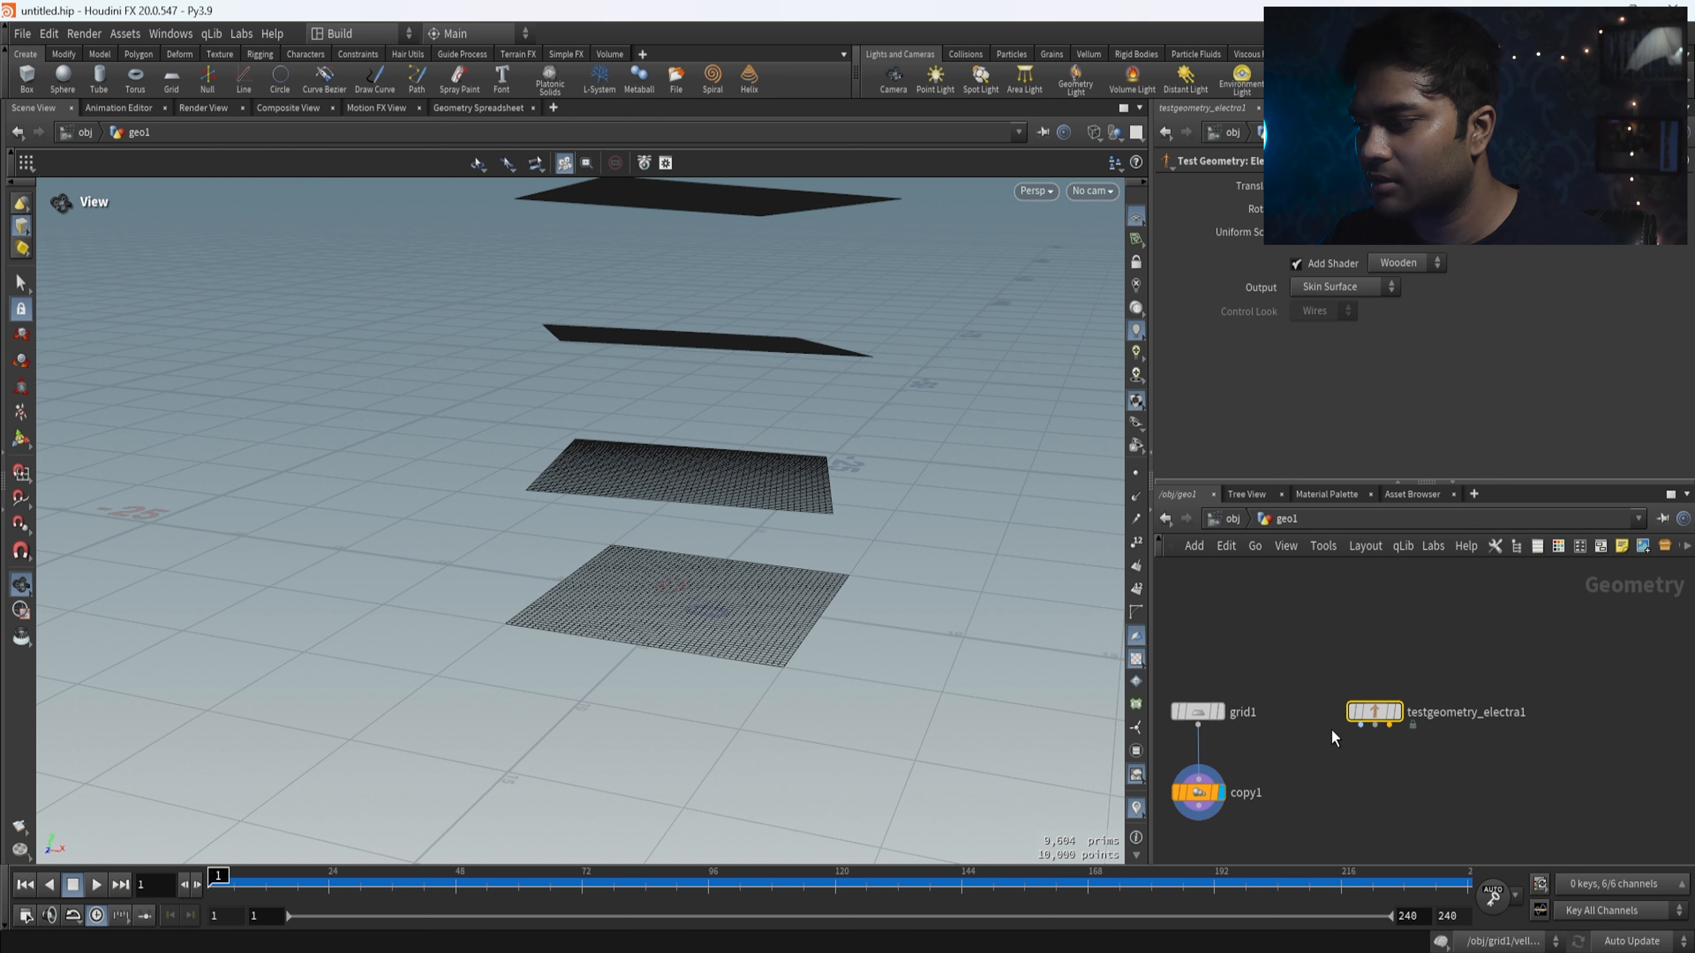
{"action": "scroll", "coordinate": [1331, 728], "scroll_direction": "up", "scroll_amount": 5}
{"action": "left_click", "coordinate": [1405, 704]}
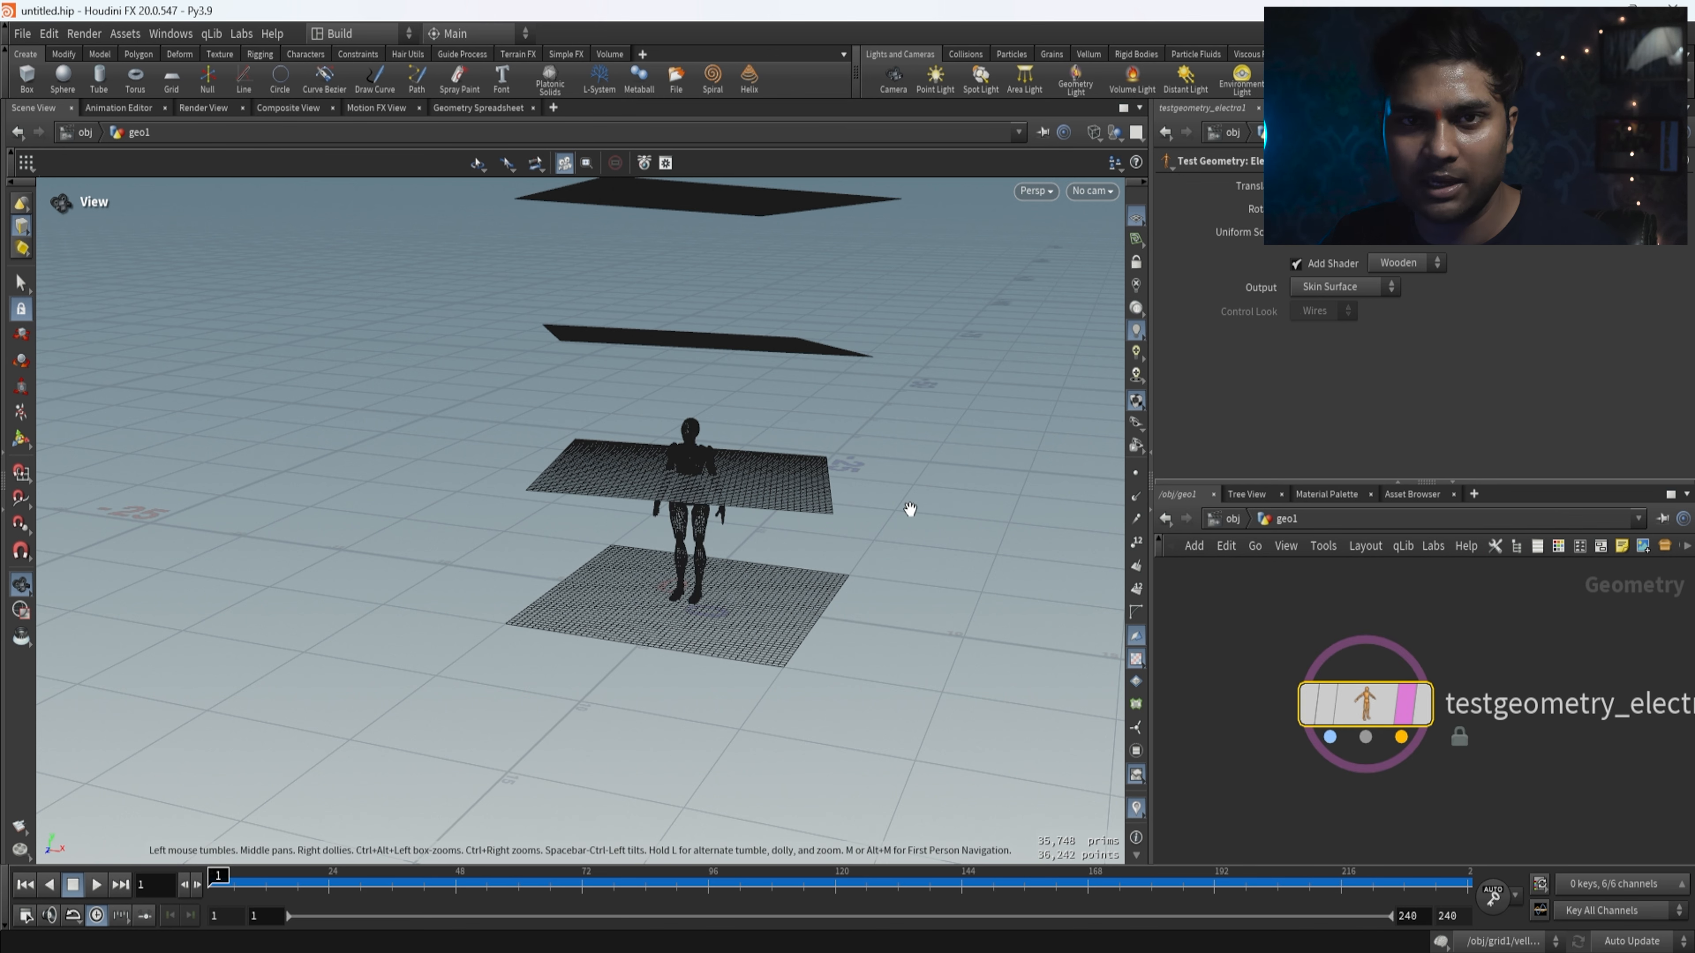
- Examine the Electra character's size and position relative to the stacked grids
{"action": "left_click_drag", "start_coordinate": [684, 571], "coordinate": [821, 587]}
{"action": "mouse_move", "coordinate": [1313, 798]}
{"action": "scroll", "coordinate": [1450, 730], "scroll_direction": "down", "scroll_amount": 5}
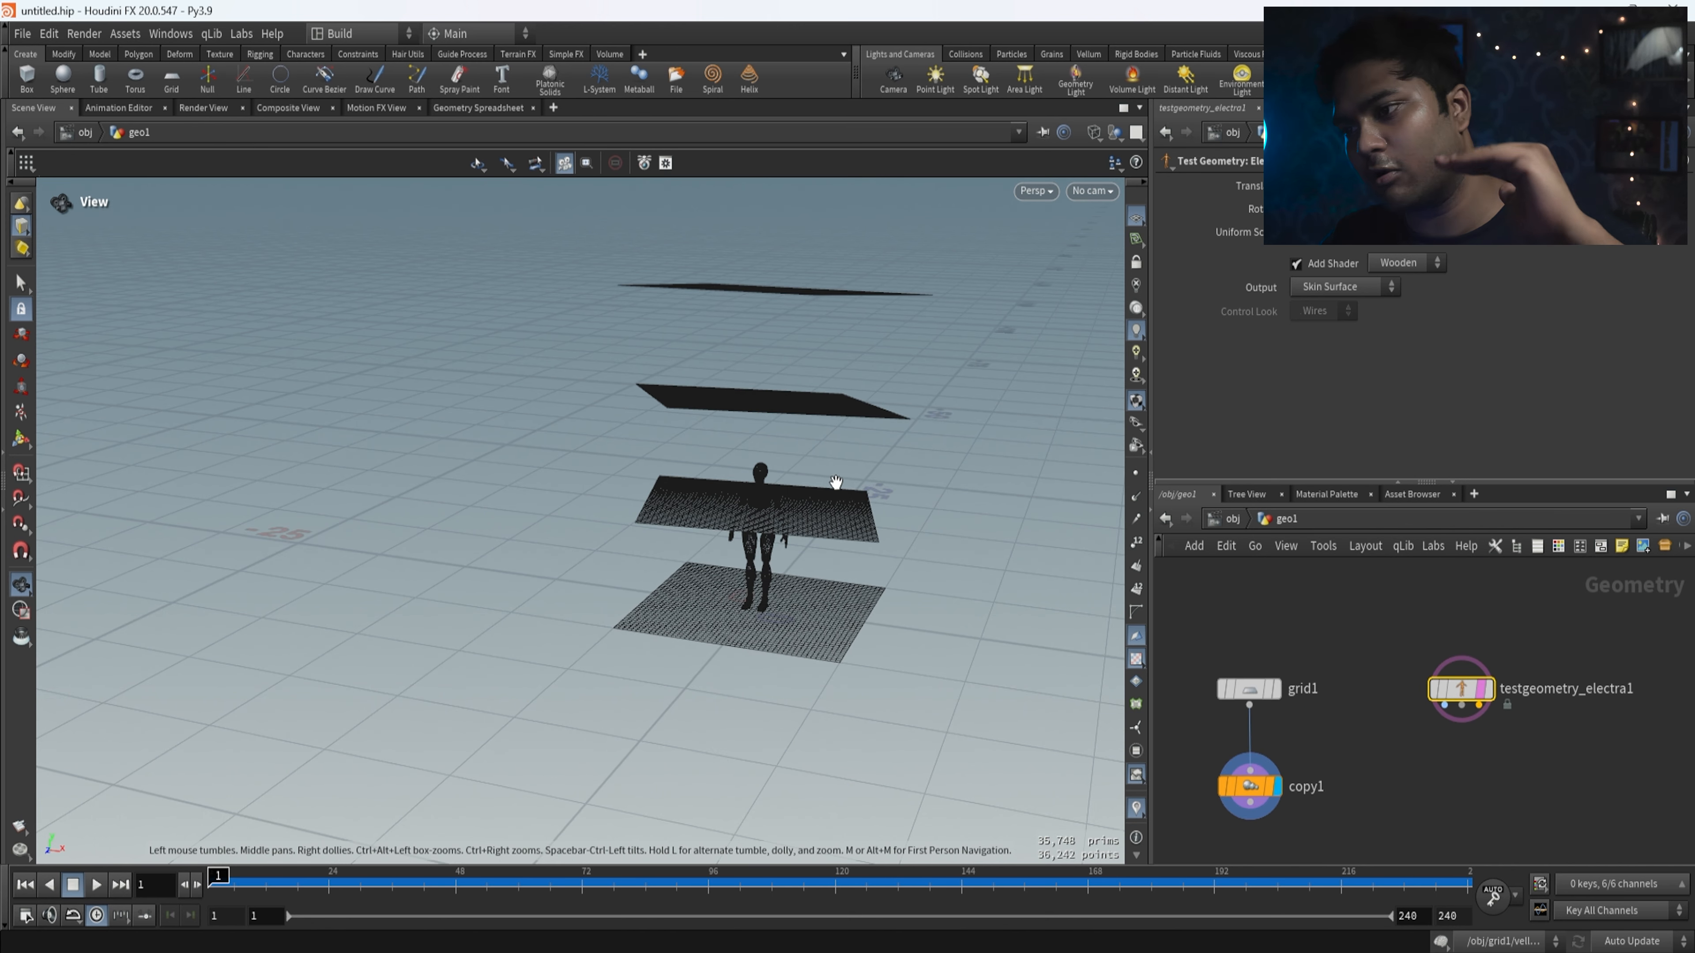
{"action": "scroll", "coordinate": [1290, 790], "scroll_direction": "down", "scroll_amount": 3}
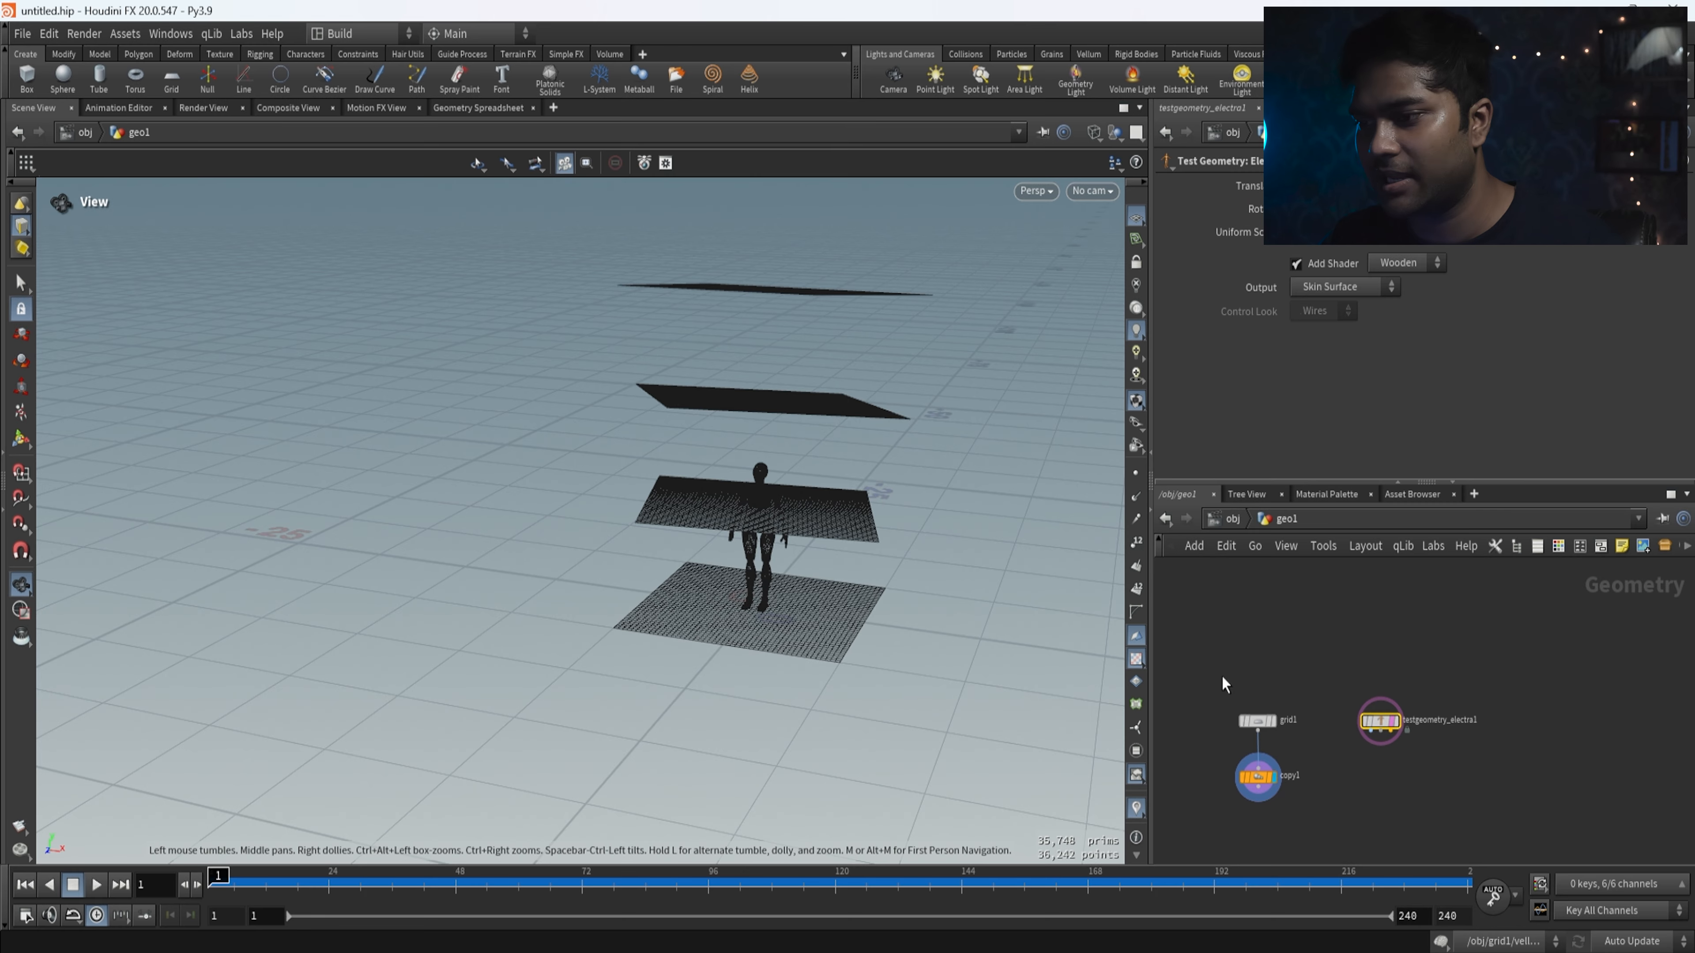
{"action": "scroll", "coordinate": [780, 638], "scroll_direction": "up", "scroll_amount": 5}
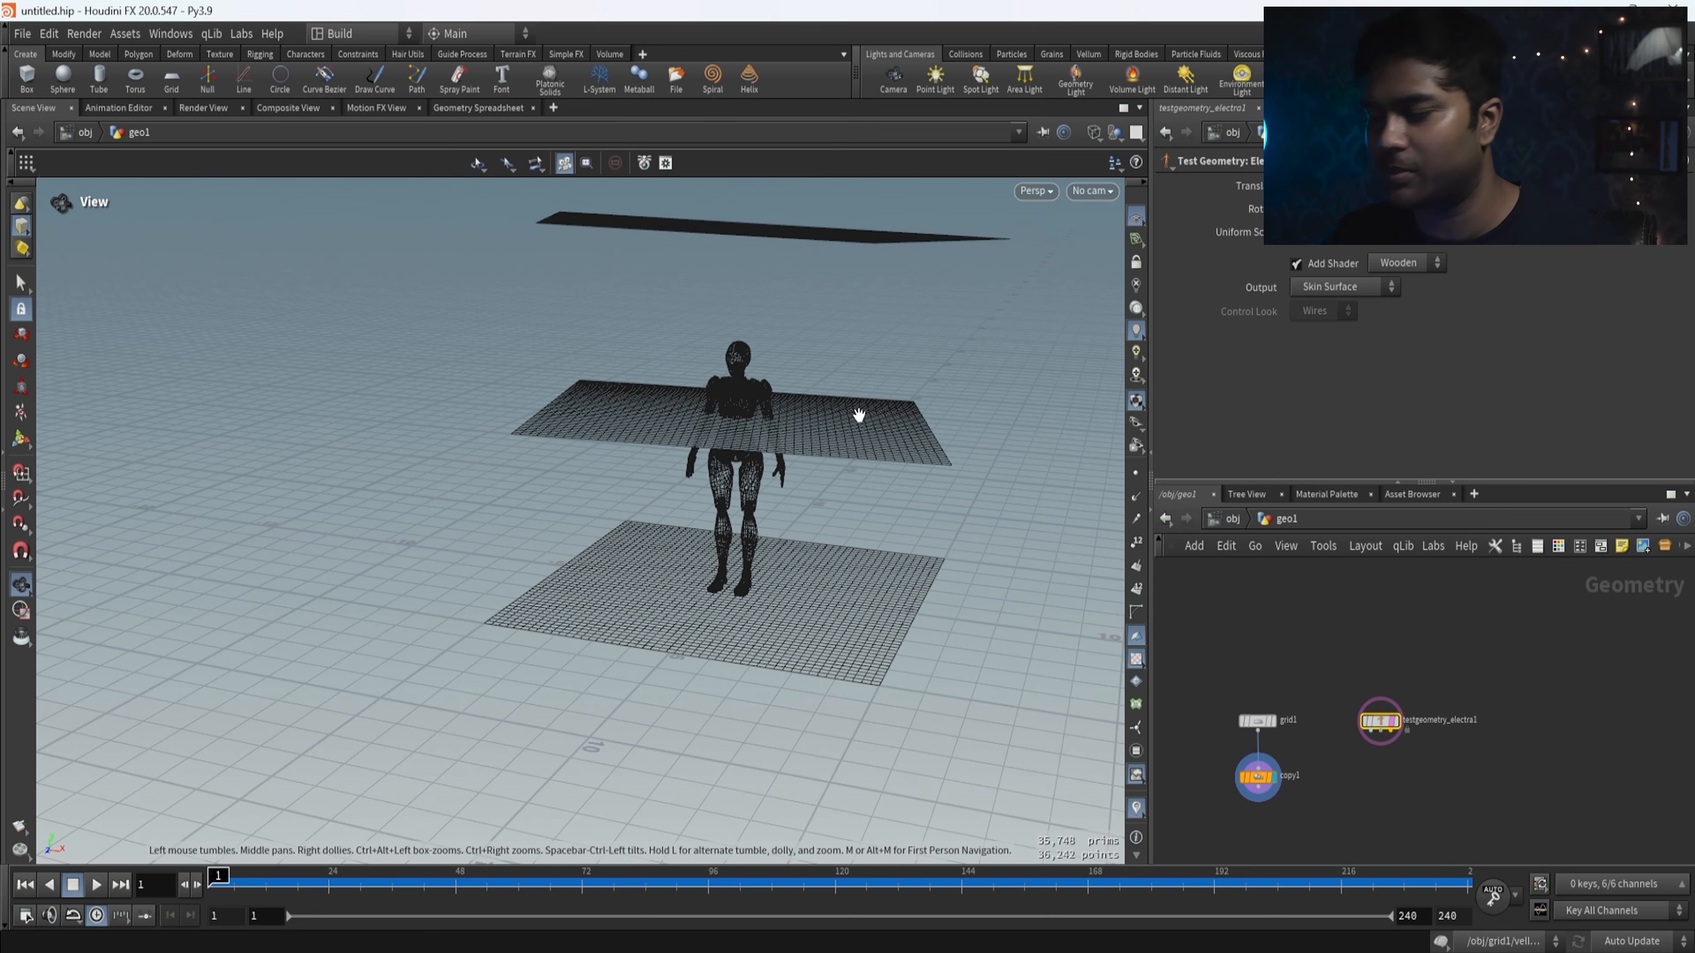
{"action": "scroll", "coordinate": [1233, 702], "scroll_direction": "down", "scroll_amount": 3}
{"action": "scroll", "coordinate": [1261, 768], "scroll_direction": "up", "scroll_amount": 6}
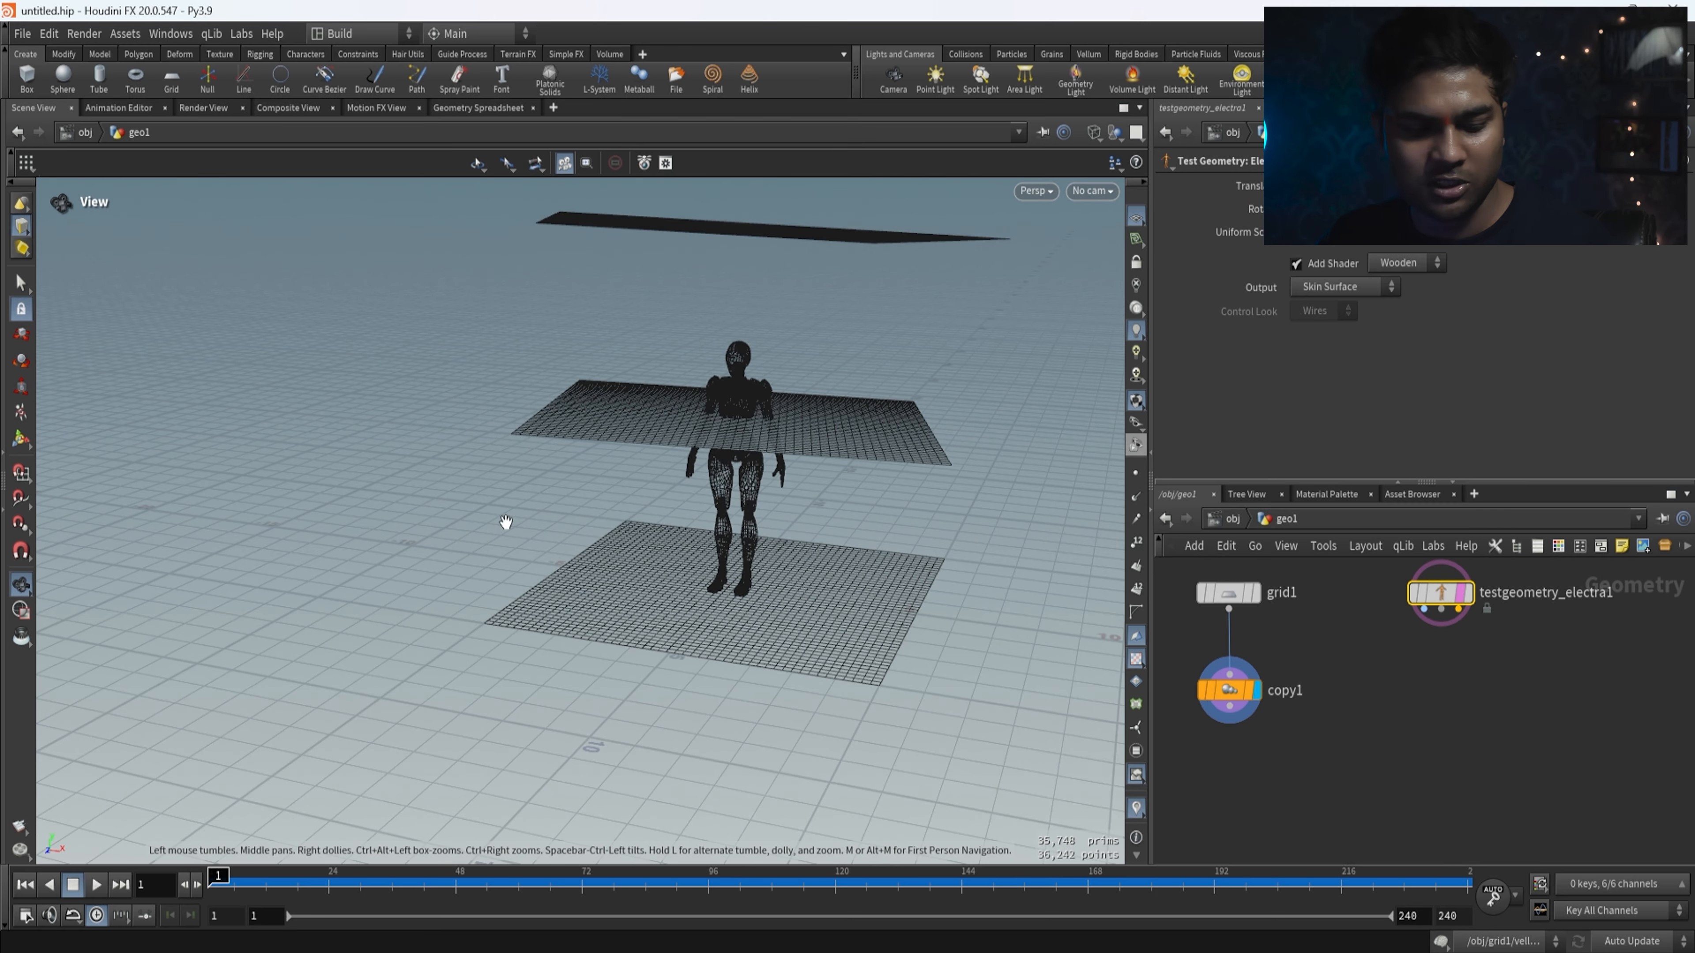
{"action": "scroll", "coordinate": [1255, 784], "scroll_direction": "down", "scroll_amount": 3}
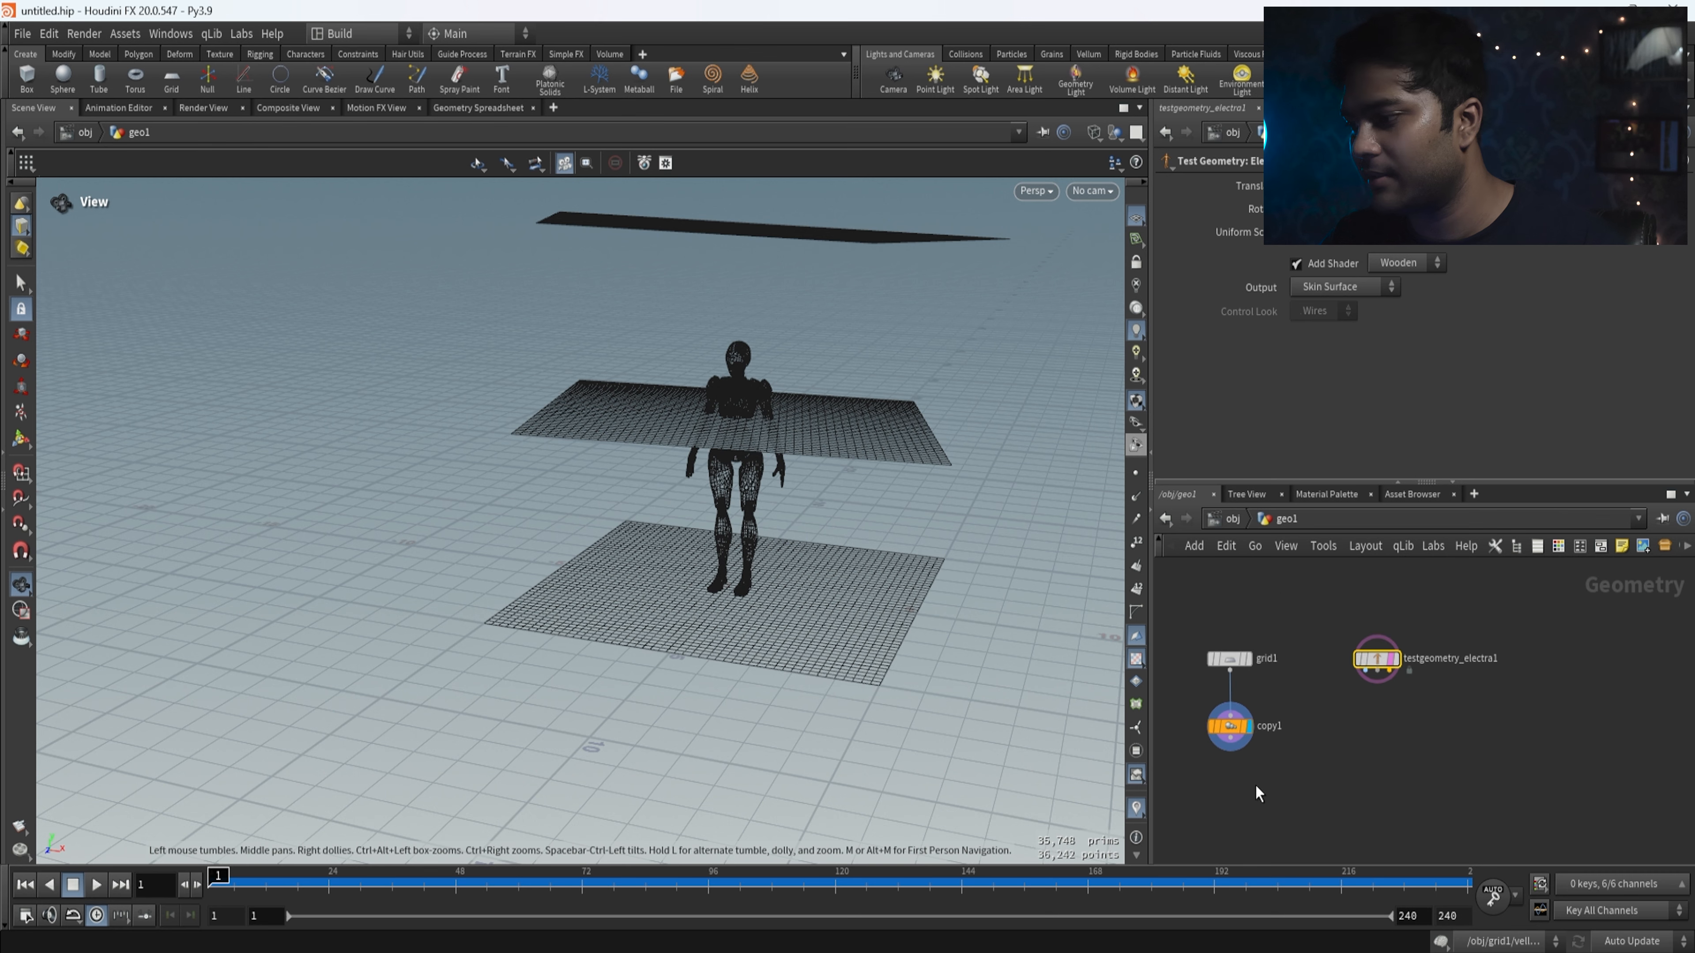
- Add a Transform node below the copy node and connect it to the copy node's output
{"action": "scroll", "coordinate": [1309, 743], "scroll_direction": "up", "scroll_amount": 3}
{"action": "key", "text": "Tab"}
{"action": "mouse_move", "coordinate": [1297, 761]}
{"action": "type", "text": "tre"}
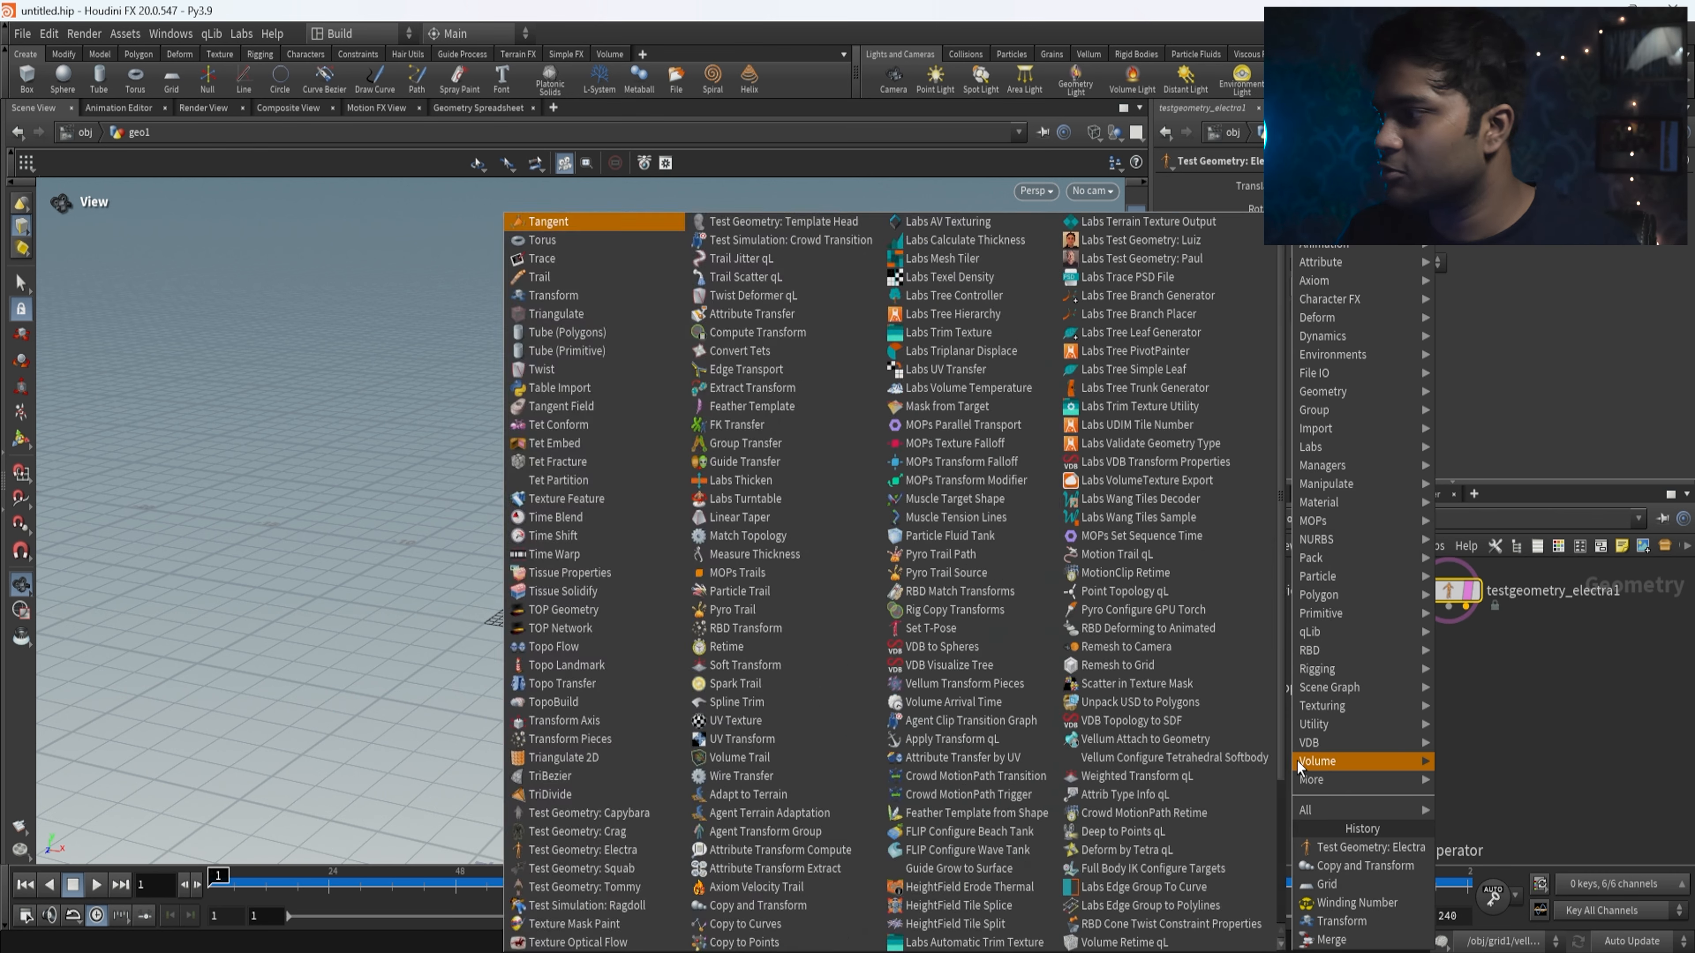
{"action": "key", "text": "BackSpace"}
{"action": "type", "text": "a"}
{"action": "key", "text": "Down"}
{"action": "key", "text": "Down"}
{"action": "key", "text": "Return"}
{"action": "left_click", "coordinate": [1258, 783]}
{"action": "mouse_move", "coordinate": [1254, 759]}
{"action": "left_mouse_down"}
{"action": "mouse_move", "coordinate": [1247, 738]}
{"action": "mouse_move", "coordinate": [1230, 777]}
{"action": "left_mouse_up"}
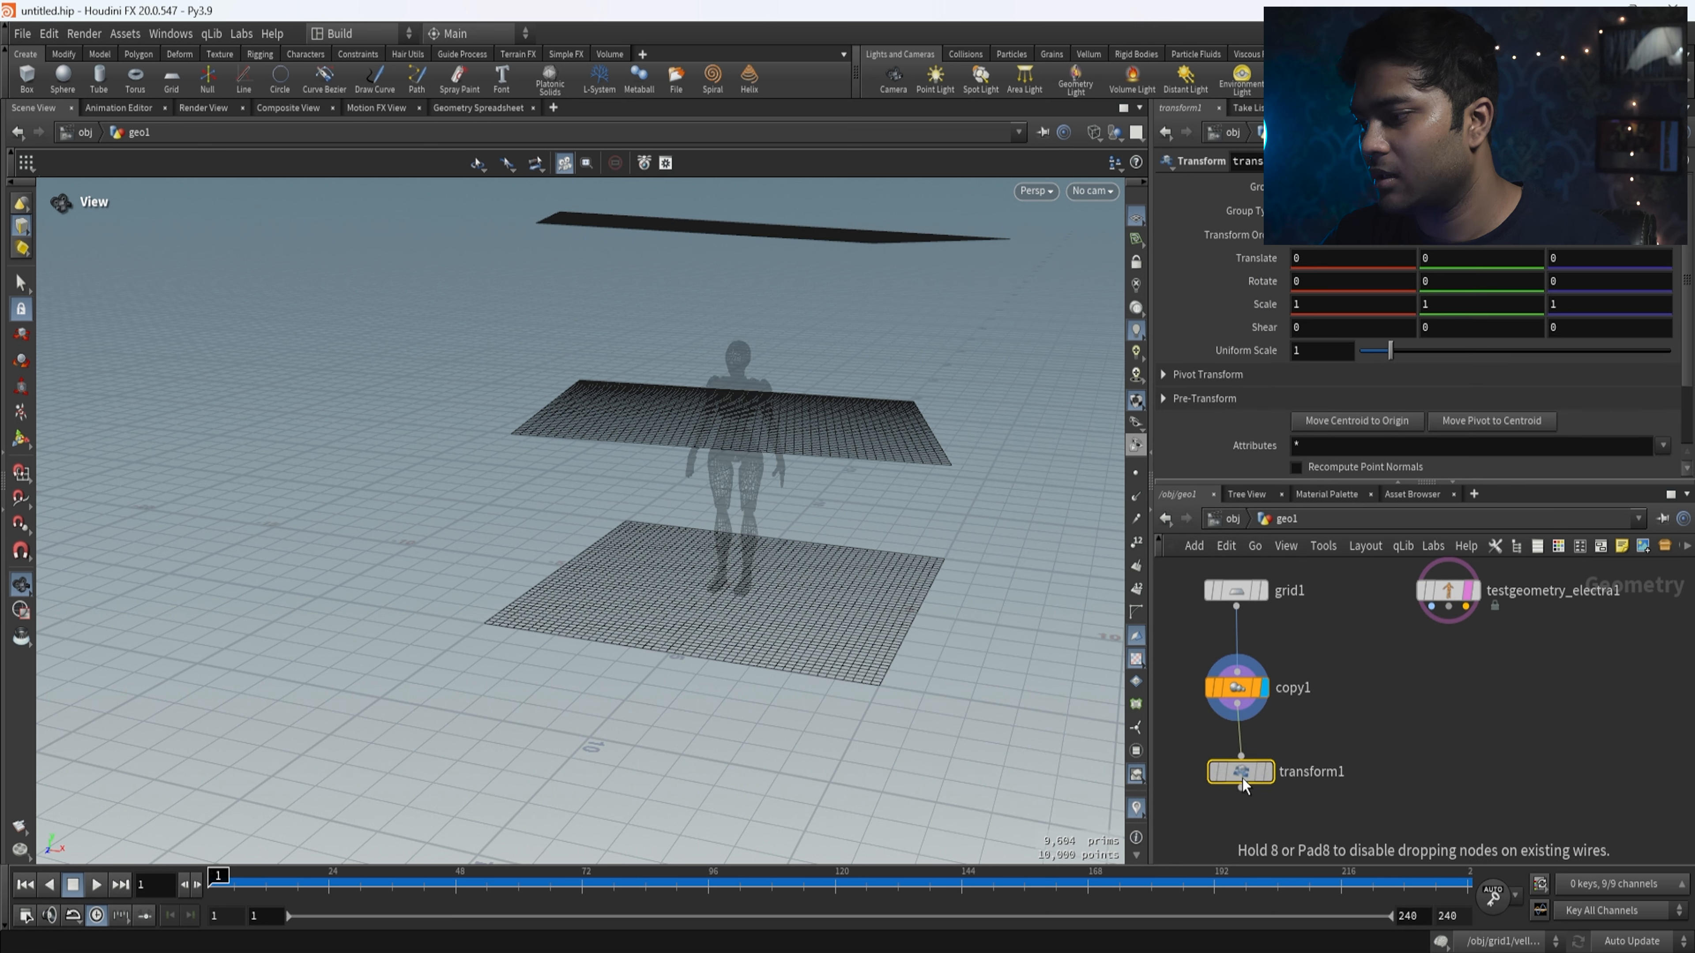
- Display the Transform node and move the grid stack with a Y translation of 5.94 and a Y rotation of 3.6
{"action": "left_click", "coordinate": [1269, 772]}
{"action": "mouse_move", "coordinate": [1426, 279]}
{"action": "middle_mouse_down"}
{"action": "mouse_move", "coordinate": [1434, 314]}
{"action": "mouse_move", "coordinate": [1461, 314]}
{"action": "mouse_move", "coordinate": [1480, 265]}
{"action": "mouse_move", "coordinate": [1445, 265]}
{"action": "middle_mouse_up"}
{"action": "middle_click", "coordinate": [1443, 261]}
{"action": "middle_click_drag", "start_coordinate": [1337, 261], "coordinate": [1335, 260]}
{"action": "key", "text": "ctrl+z"}
{"action": "middle_click_drag", "start_coordinate": [1442, 257], "coordinate": [740, 234]}
{"action": "middle_click_drag", "start_coordinate": [833, 224], "coordinate": [830, 297]}
- Raise the grid stack above the character's head by setting the Y translation to 6.84
{"action": "scroll", "coordinate": [742, 657], "scroll_direction": "down", "scroll_amount": 3}
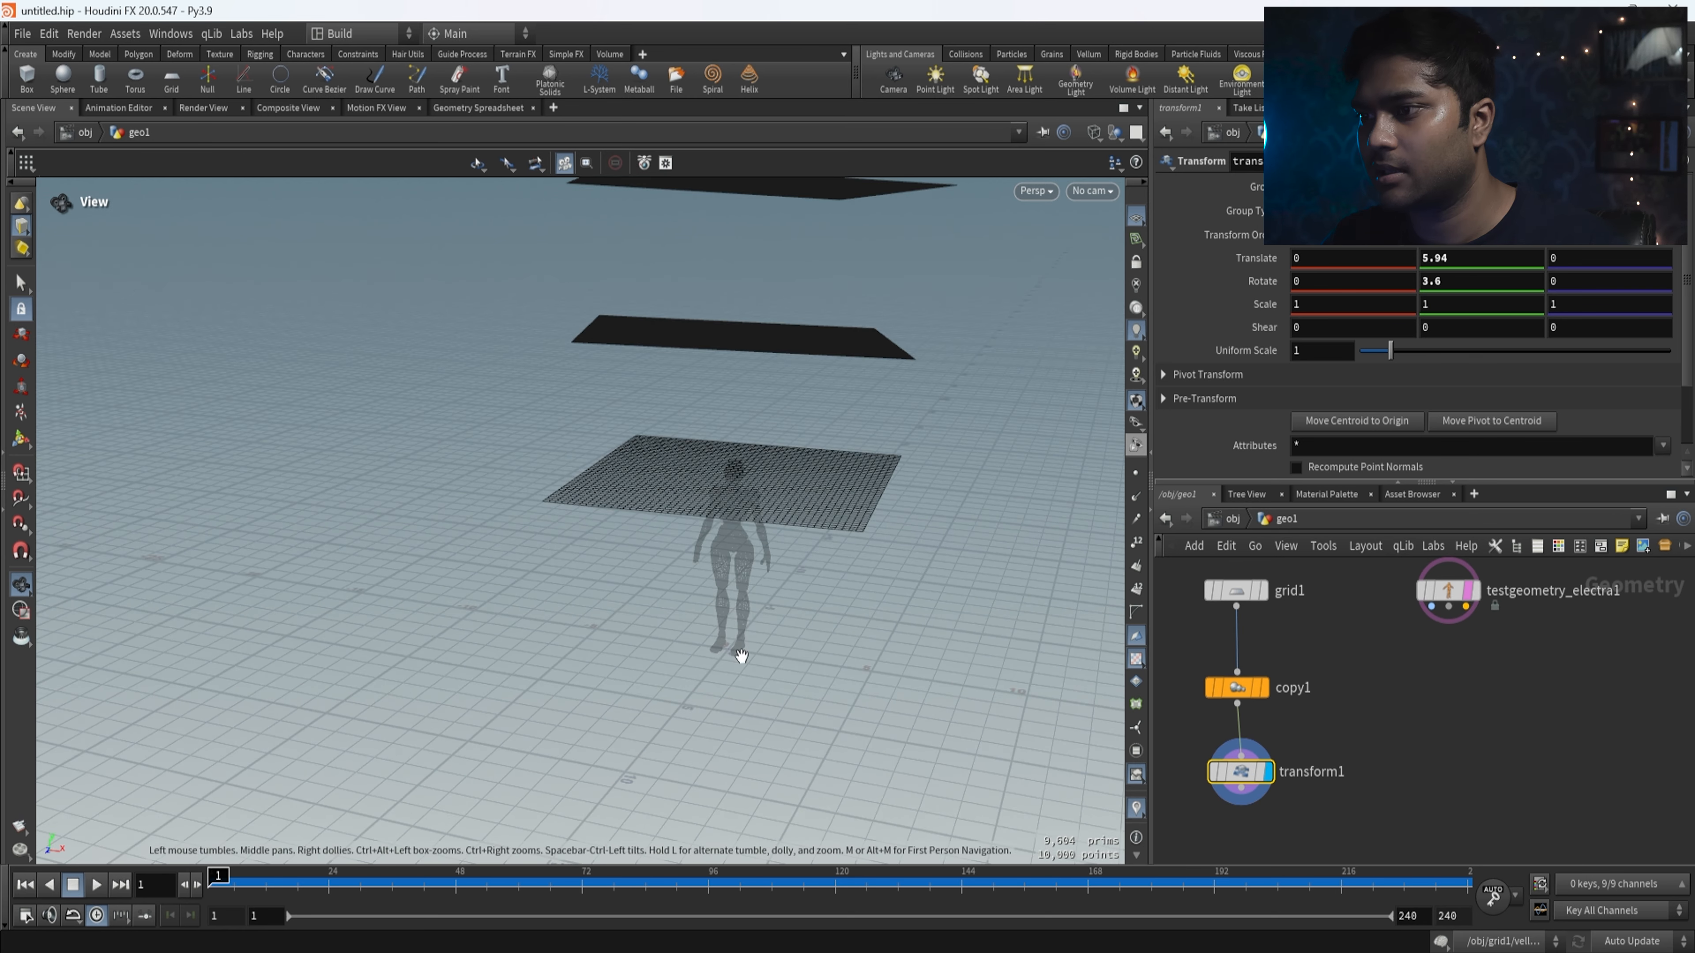
{"action": "scroll", "coordinate": [946, 758], "scroll_direction": "down", "scroll_amount": 3}
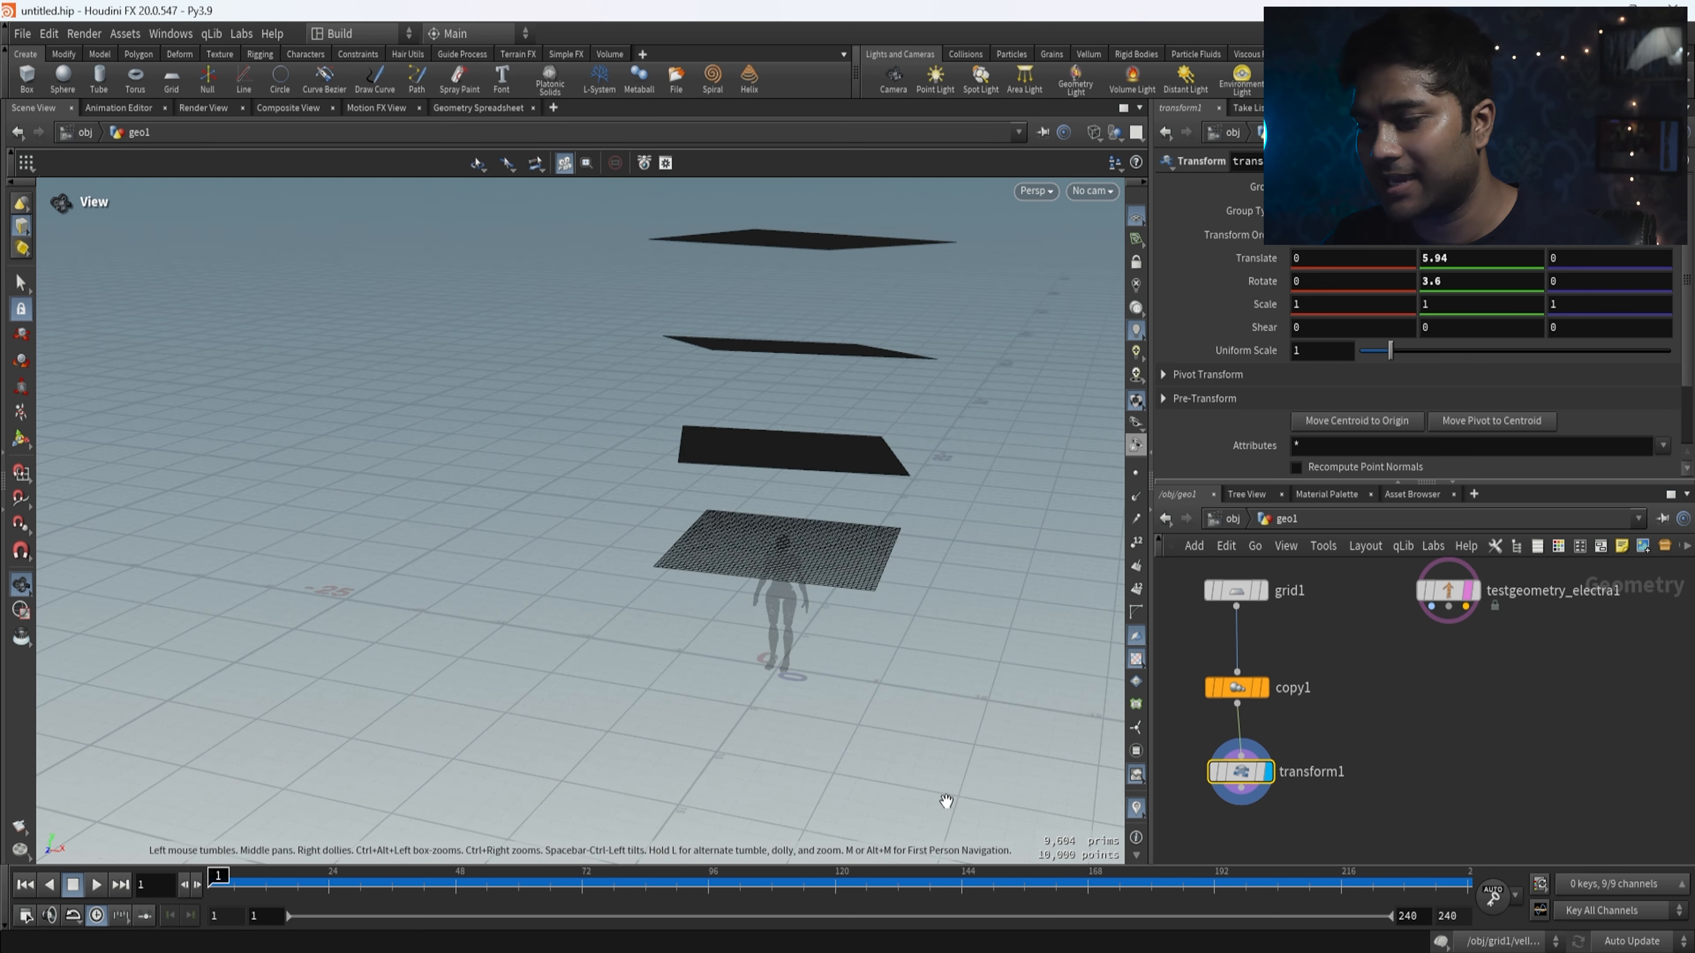
{"action": "scroll", "coordinate": [870, 742], "scroll_direction": "up", "scroll_amount": 3}
{"action": "left_click_drag", "start_coordinate": [840, 708], "coordinate": [895, 741]}
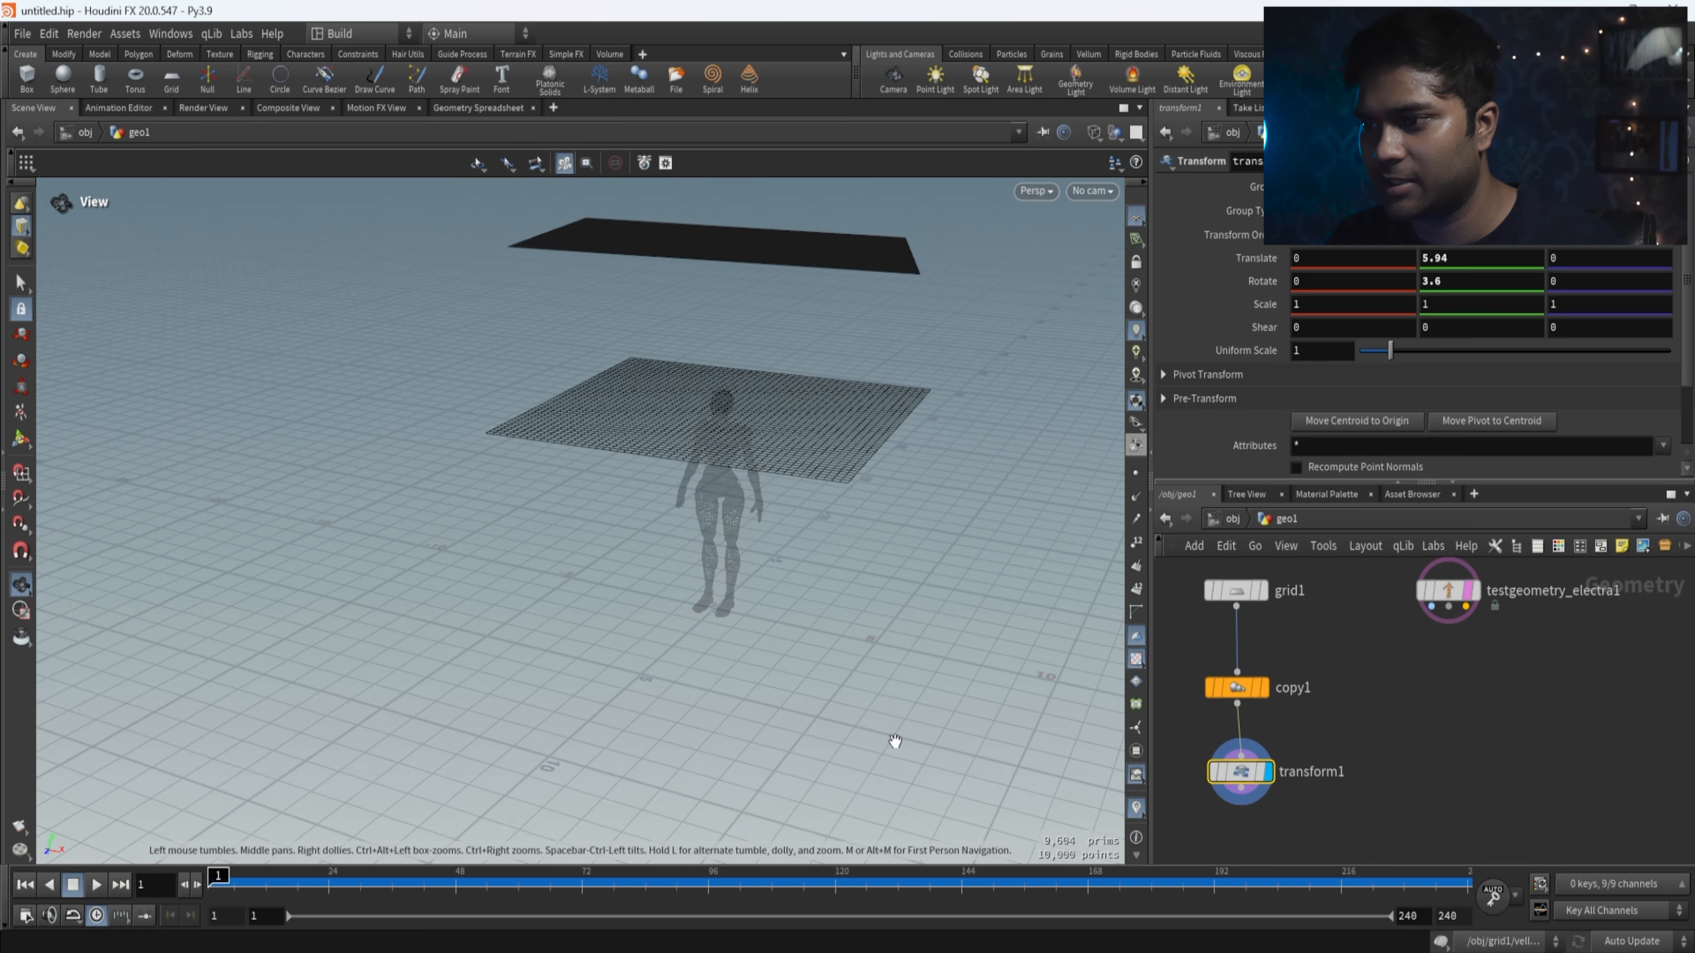
{"action": "scroll", "coordinate": [712, 583], "scroll_direction": "up", "scroll_amount": 3}
{"action": "left_click_drag", "start_coordinate": [713, 583], "coordinate": [842, 576]}
{"action": "middle_click_drag", "start_coordinate": [1459, 261], "coordinate": [1539, 261]}
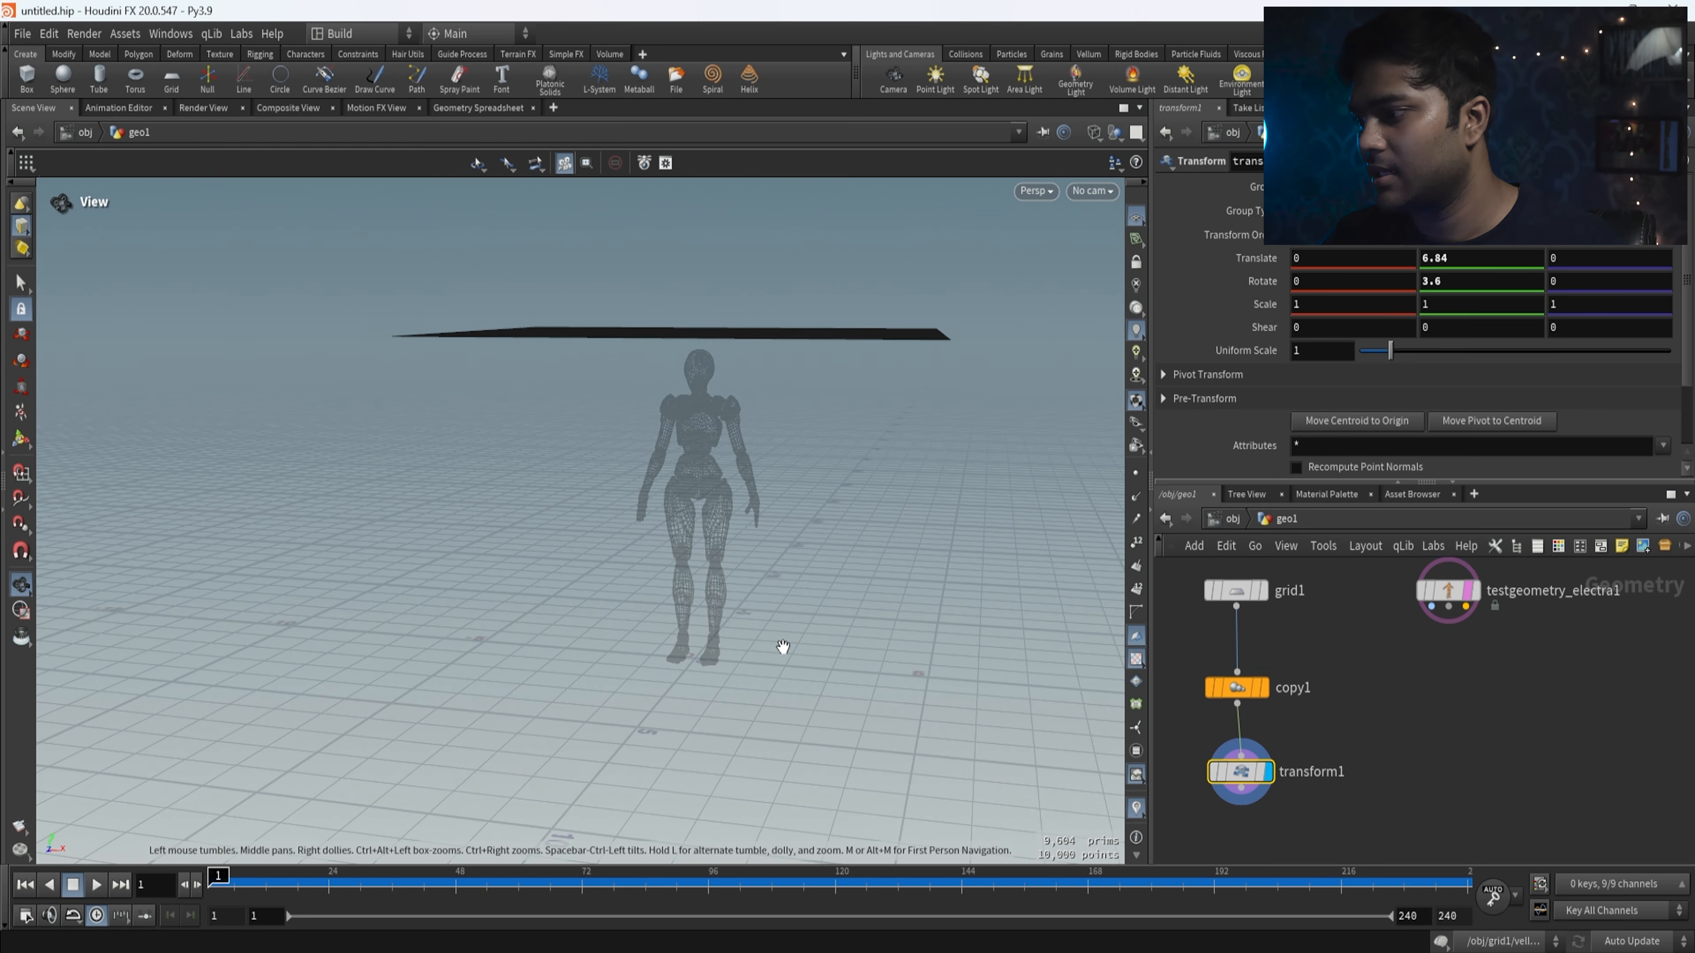
{"action": "left_click_drag", "start_coordinate": [782, 647], "coordinate": [756, 647]}
- Add a Vellum Configure Cloth node beside the Transform node
{"action": "scroll", "coordinate": [756, 647], "scroll_direction": "down", "scroll_amount": 1}
{"action": "scroll", "coordinate": [1407, 787], "scroll_direction": "down", "scroll_amount": 3}
{"action": "scroll", "coordinate": [1399, 789], "scroll_direction": "up", "scroll_amount": 3}
{"action": "middle_click_drag", "start_coordinate": [1424, 752], "coordinate": [1433, 706]}
{"action": "scroll", "coordinate": [1430, 724], "scroll_direction": "down", "scroll_amount": 3}
{"action": "scroll", "coordinate": [1422, 761], "scroll_direction": "up", "scroll_amount": 2}
{"action": "scroll", "coordinate": [1435, 722], "scroll_direction": "down", "scroll_amount": 2}
{"action": "scroll", "coordinate": [1430, 756], "scroll_direction": "up", "scroll_amount": 1}
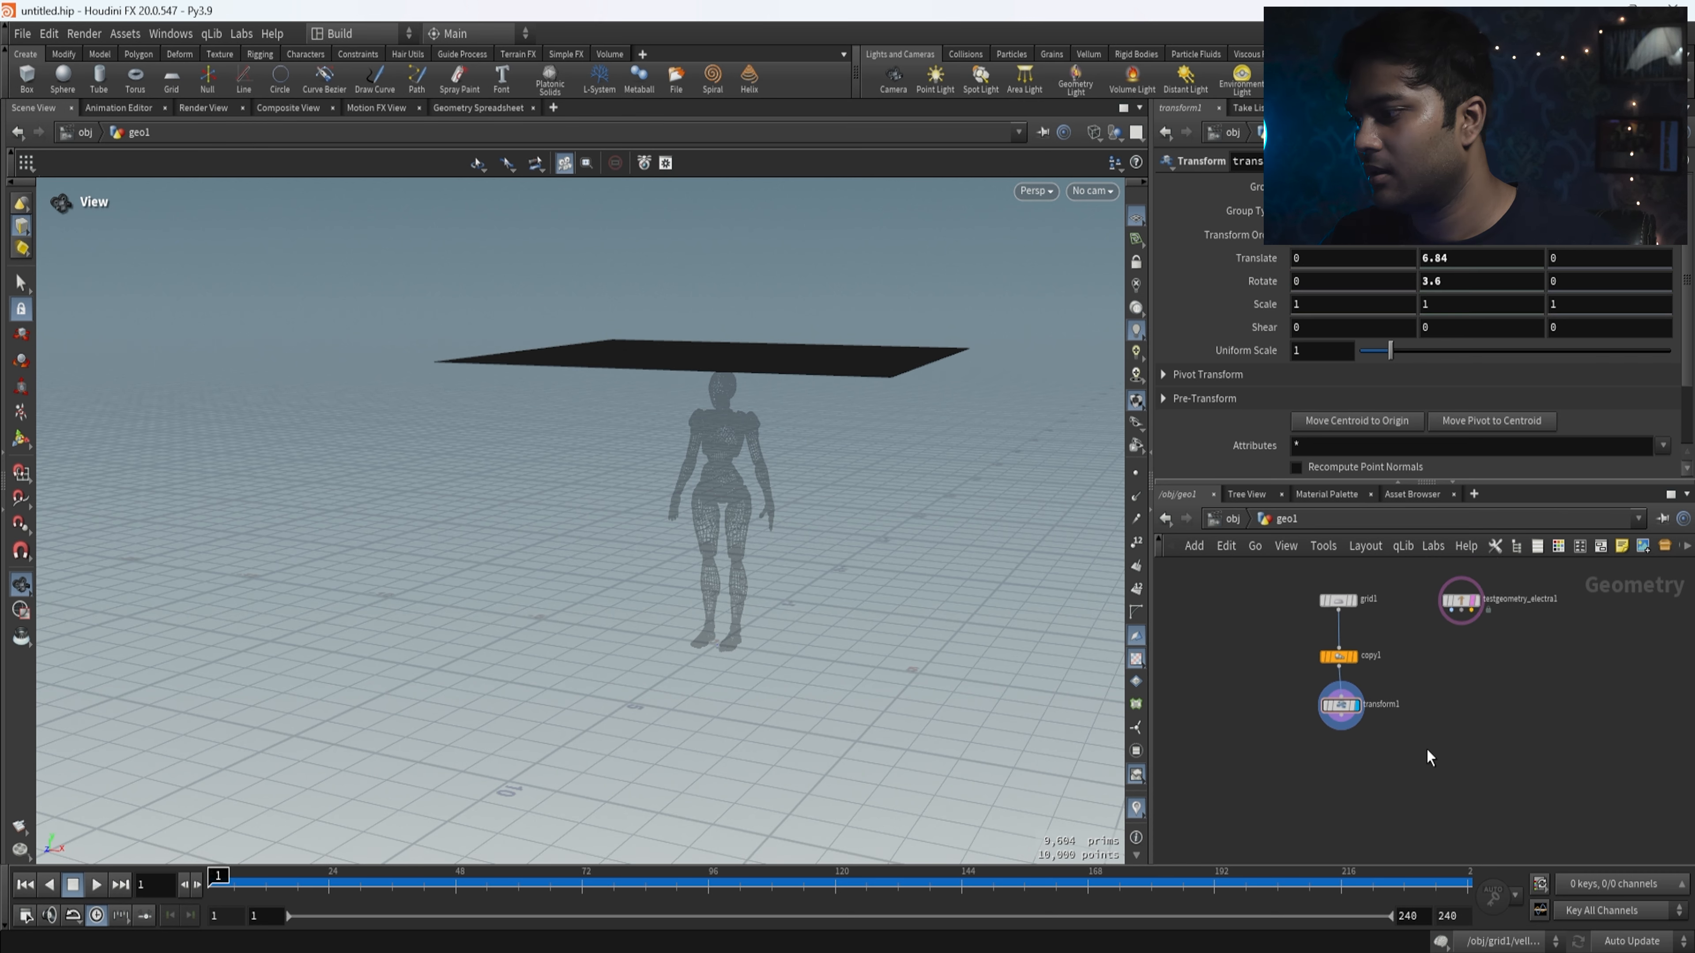
{"action": "scroll", "coordinate": [1411, 767], "scroll_direction": "up", "scroll_amount": 3}
{"action": "key", "text": "Tab"}
{"action": "mouse_move", "coordinate": [1484, 738]}
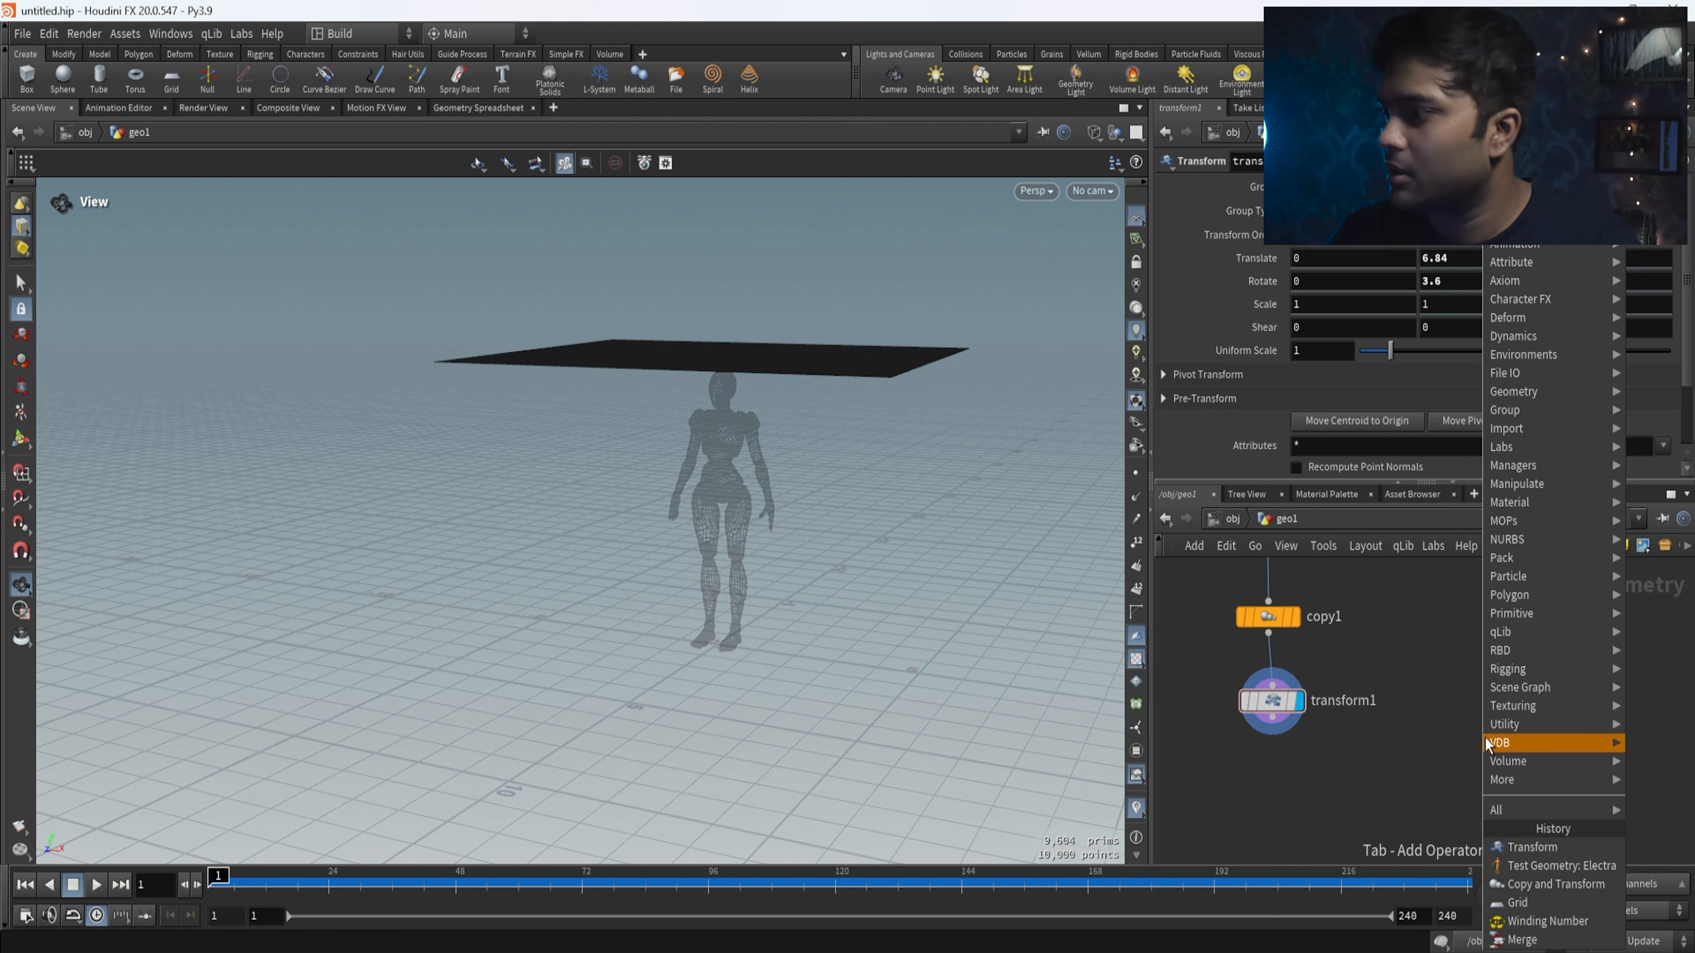
{"action": "key", "text": "Return"}
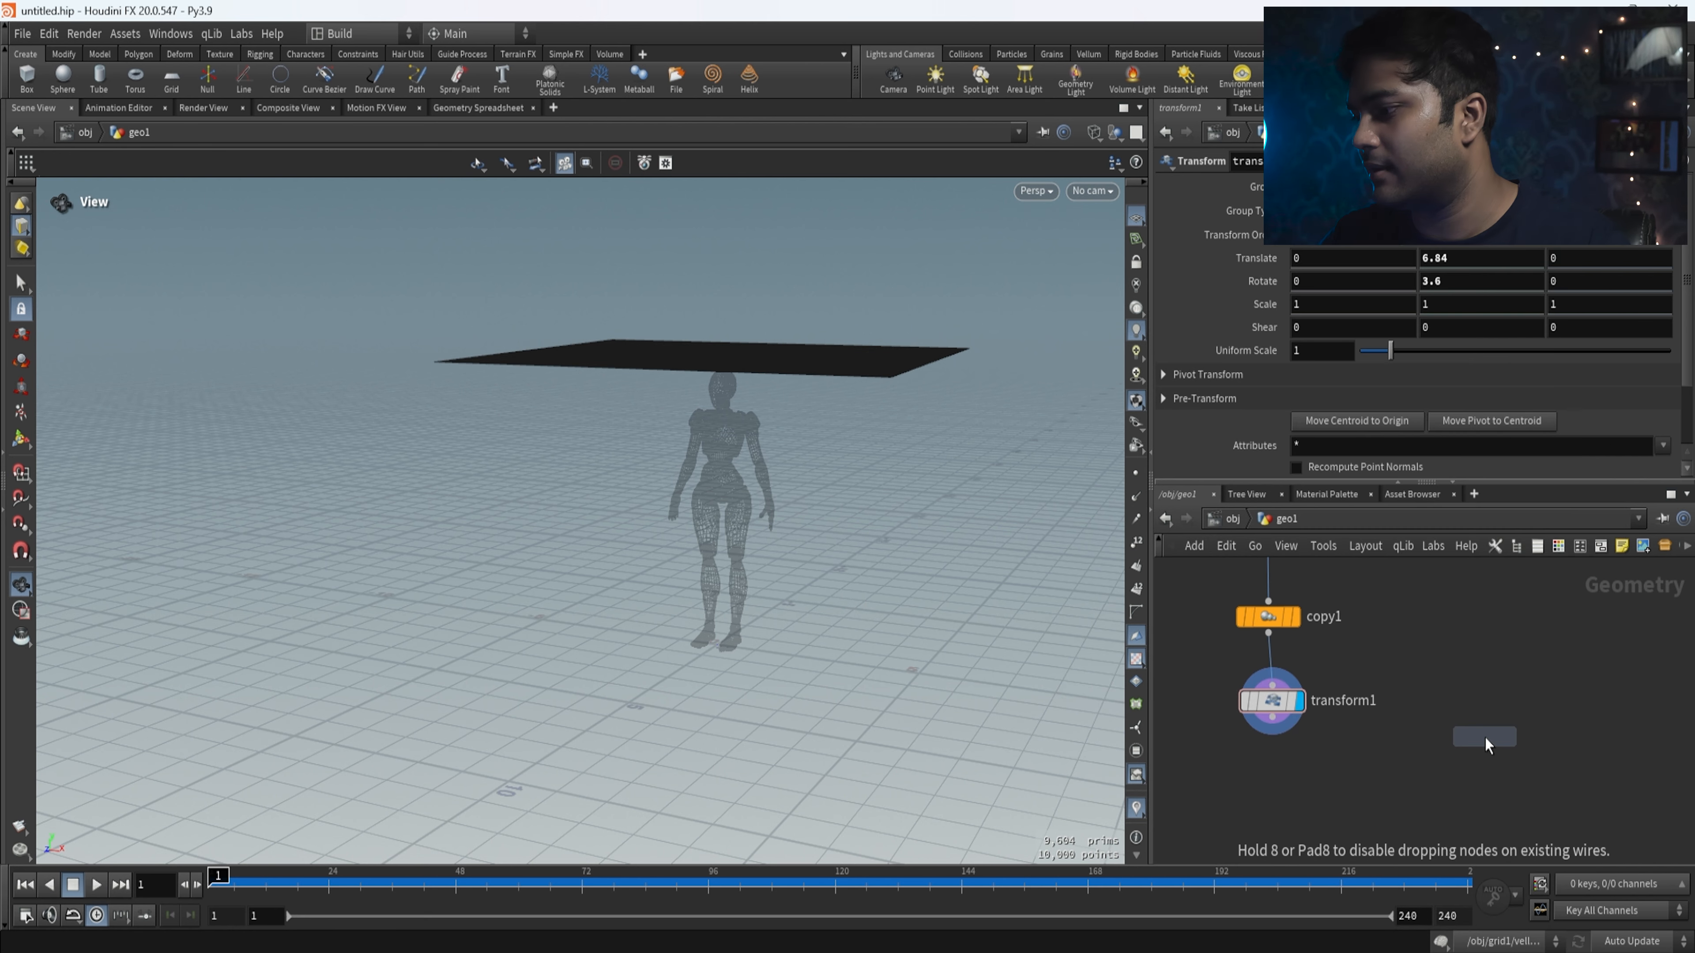
{"action": "left_click", "coordinate": [1475, 719]}
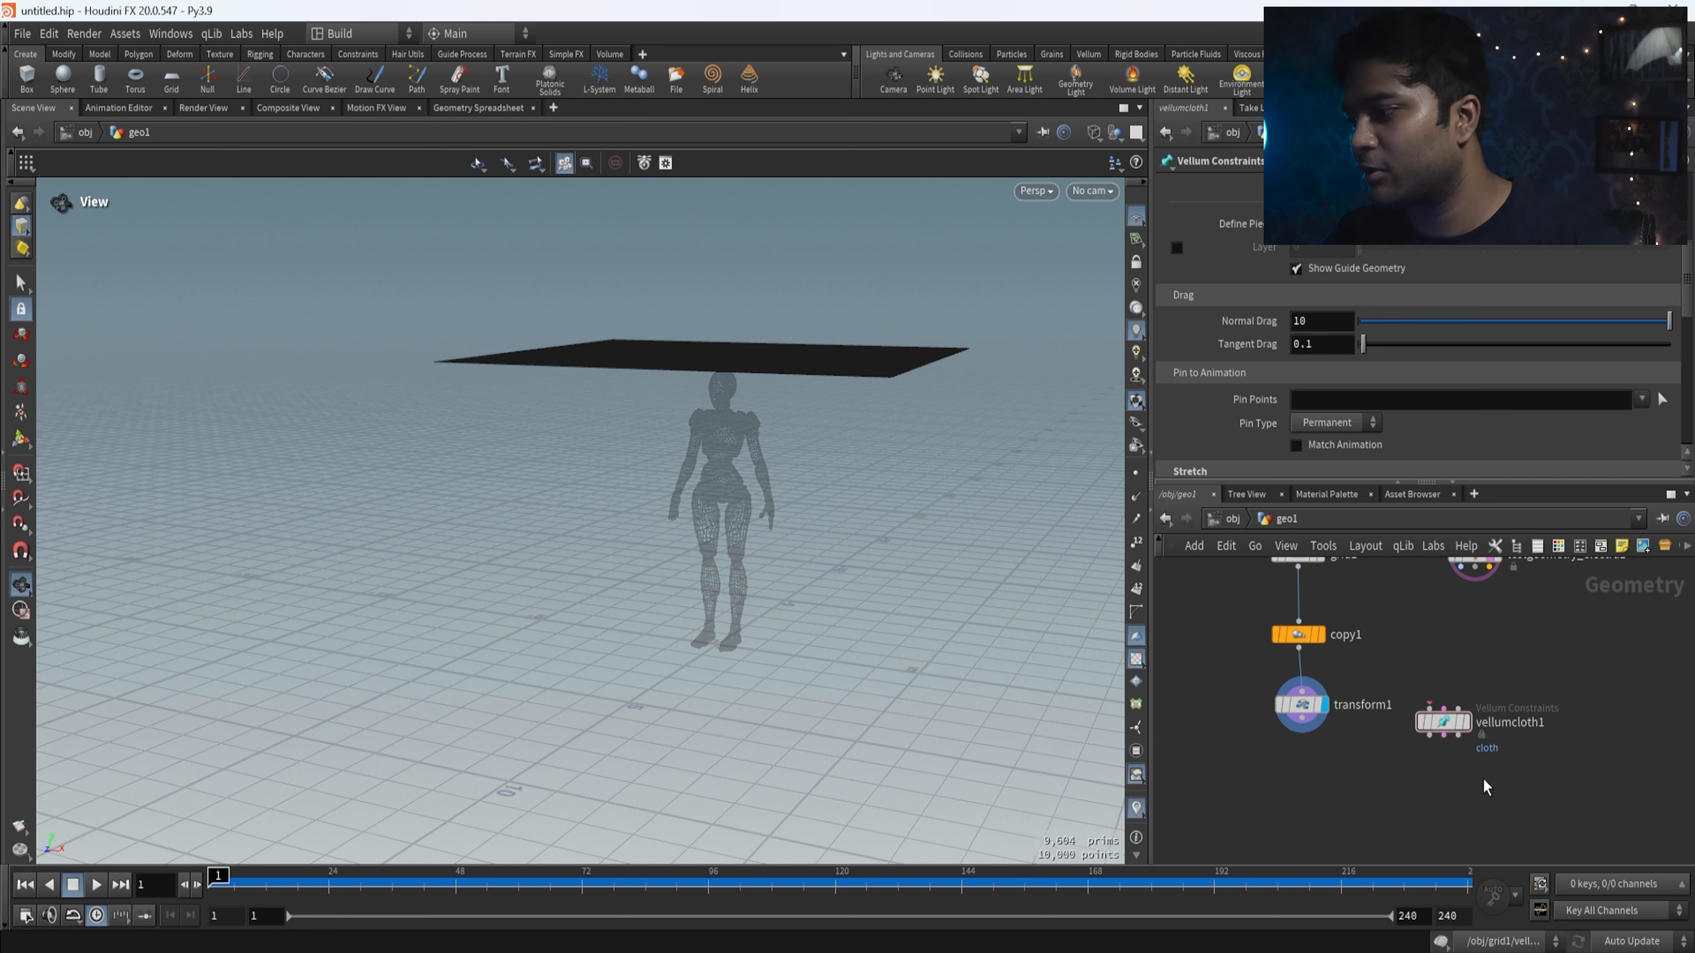
- Connect the Transform node's output to the first input of the Vellum cloth node
{"action": "scroll", "coordinate": [1361, 769], "scroll_direction": "up", "scroll_amount": 4}
{"action": "scroll", "coordinate": [1460, 801], "scroll_direction": "down", "scroll_amount": 4}
{"action": "left_click_drag", "start_coordinate": [1511, 754], "coordinate": [1384, 775]}
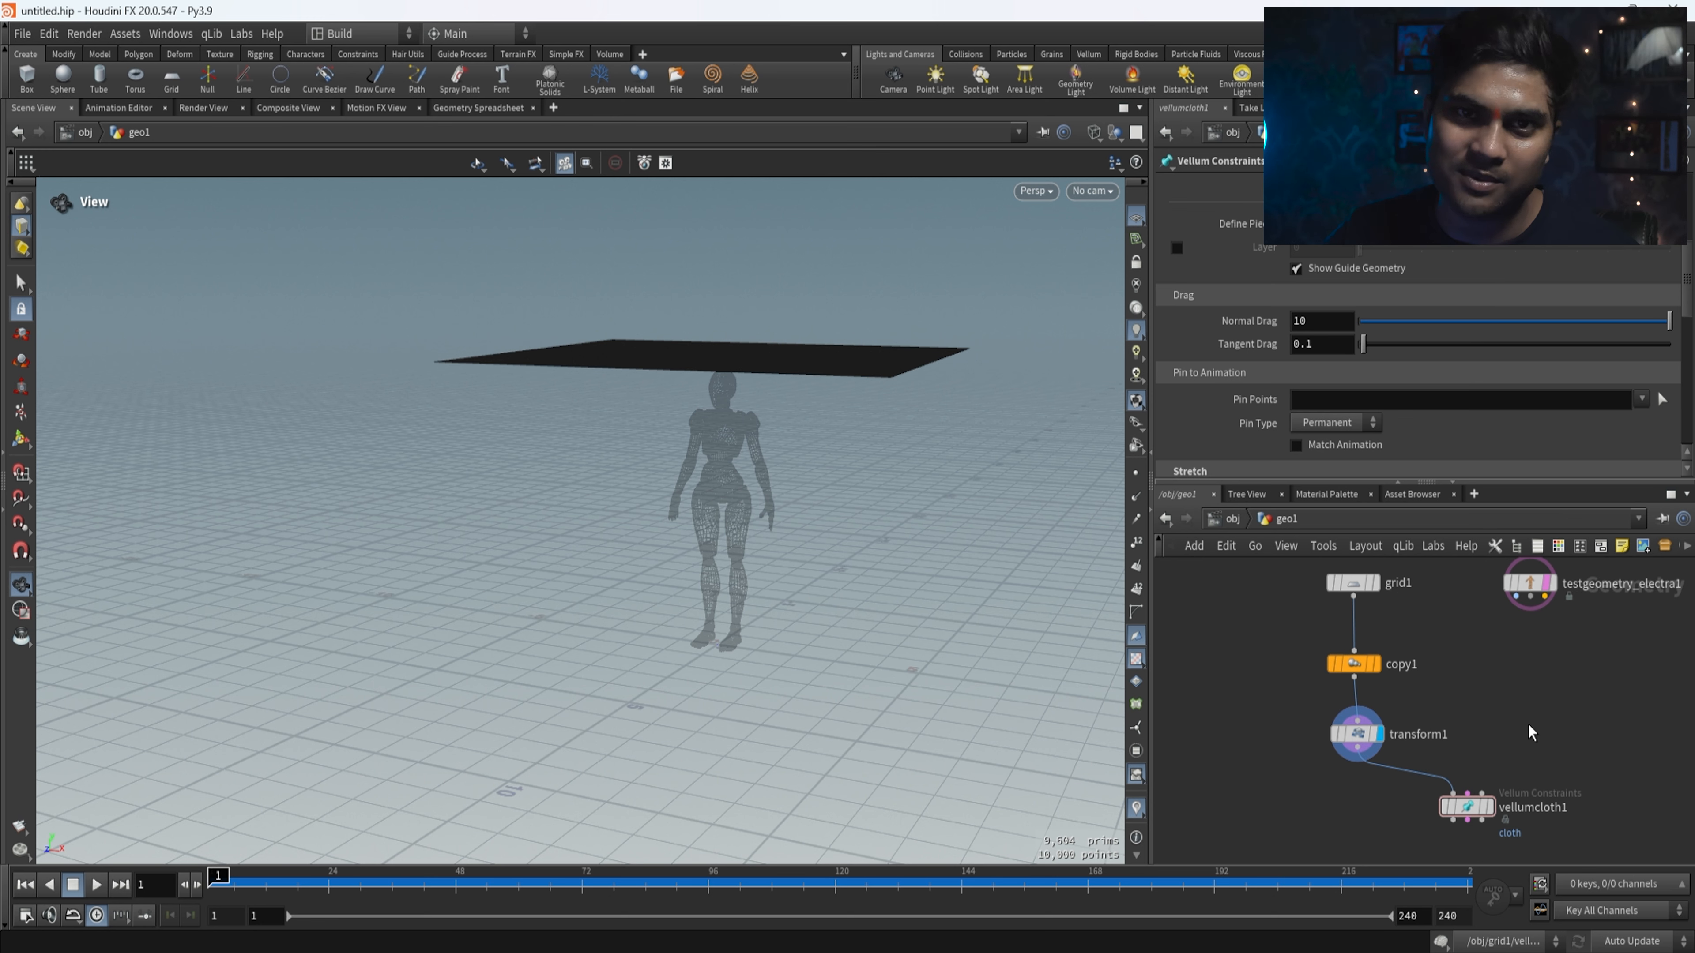
{"action": "left_click_drag", "start_coordinate": [1565, 697], "coordinate": [1416, 843]}
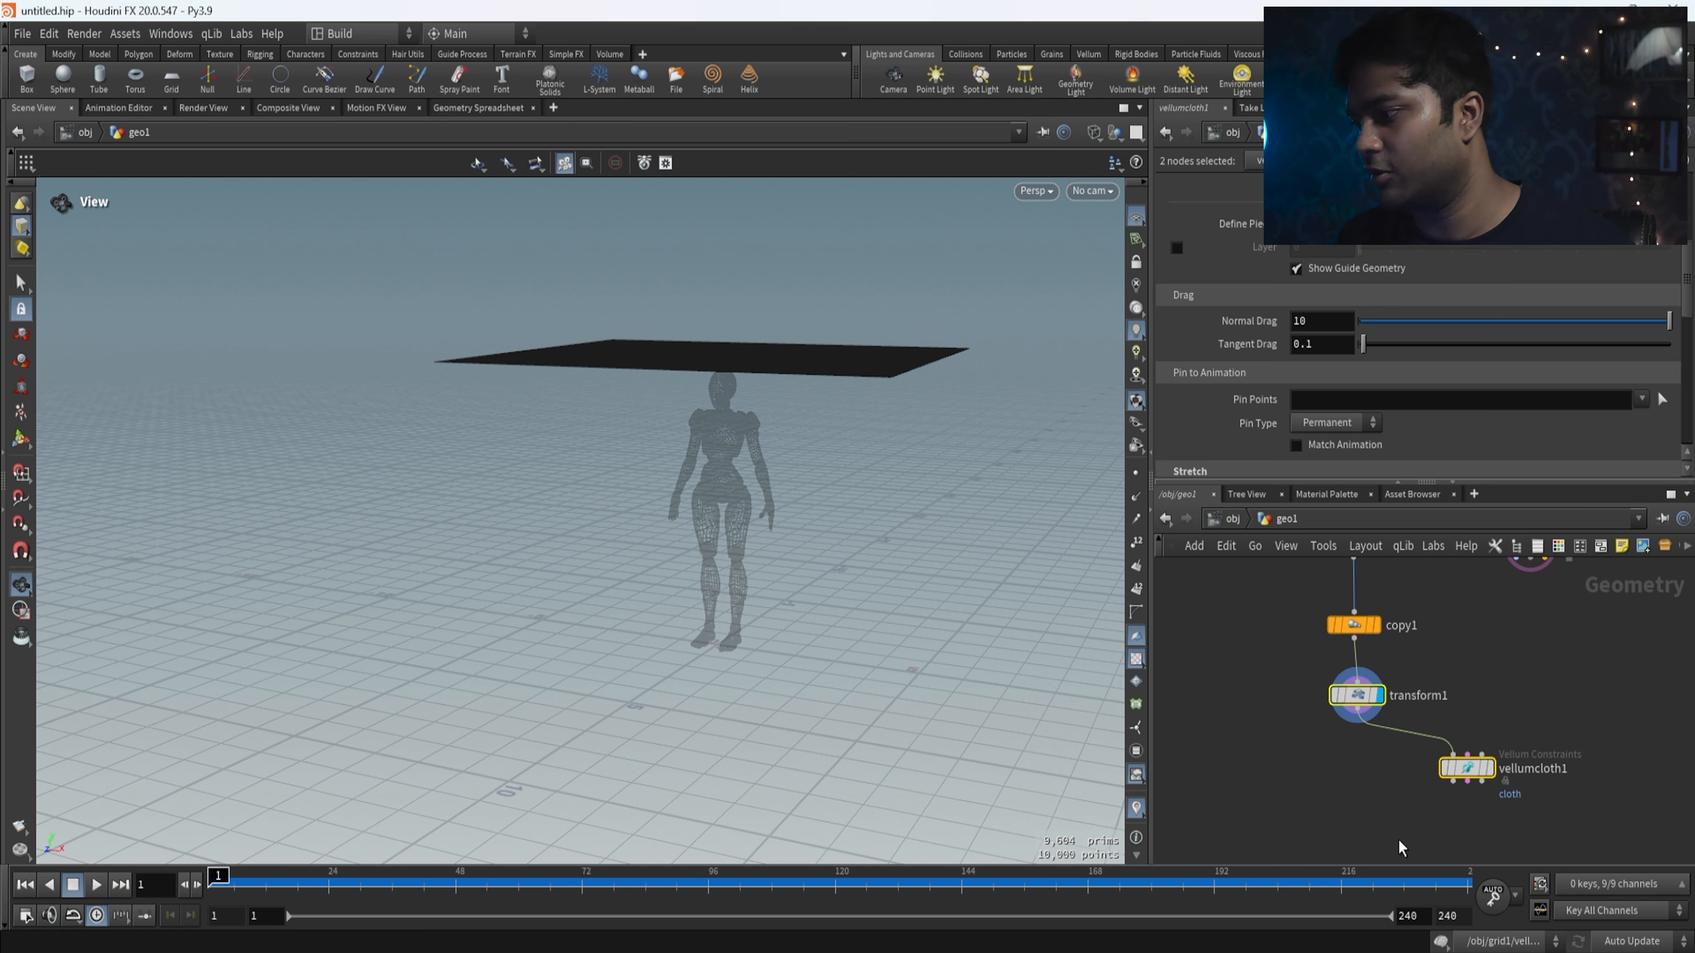
{"action": "scroll", "coordinate": [1548, 693], "scroll_direction": "down", "scroll_amount": 1}
{"action": "scroll", "coordinate": [1535, 698], "scroll_direction": "up", "scroll_amount": 2}
- Connect the Electra test geometry to the third input of the Vellum cloth node
{"action": "left_click_drag", "start_coordinate": [1604, 618], "coordinate": [1561, 681]}
{"action": "left_click_drag", "start_coordinate": [1496, 755], "coordinate": [1568, 533]}
{"action": "left_click_drag", "start_coordinate": [1480, 401], "coordinate": [1534, 587]}
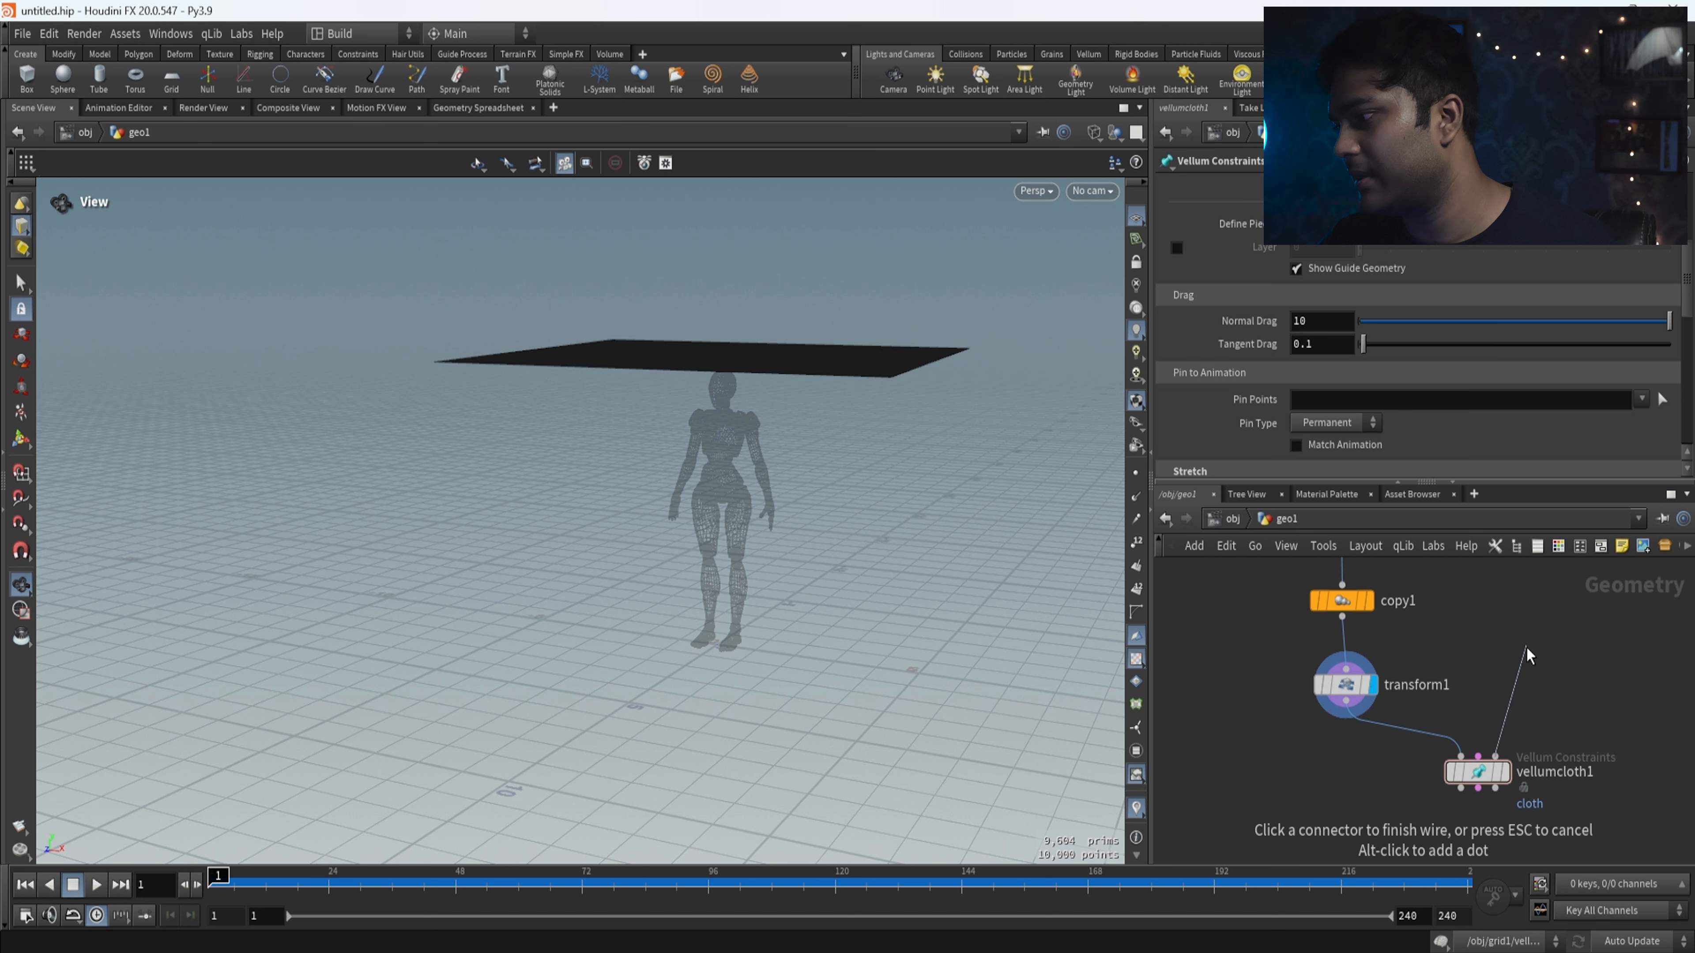
{"action": "scroll", "coordinate": [1556, 647], "scroll_direction": "down", "scroll_amount": 3}
{"action": "left_click", "coordinate": [1535, 586]}
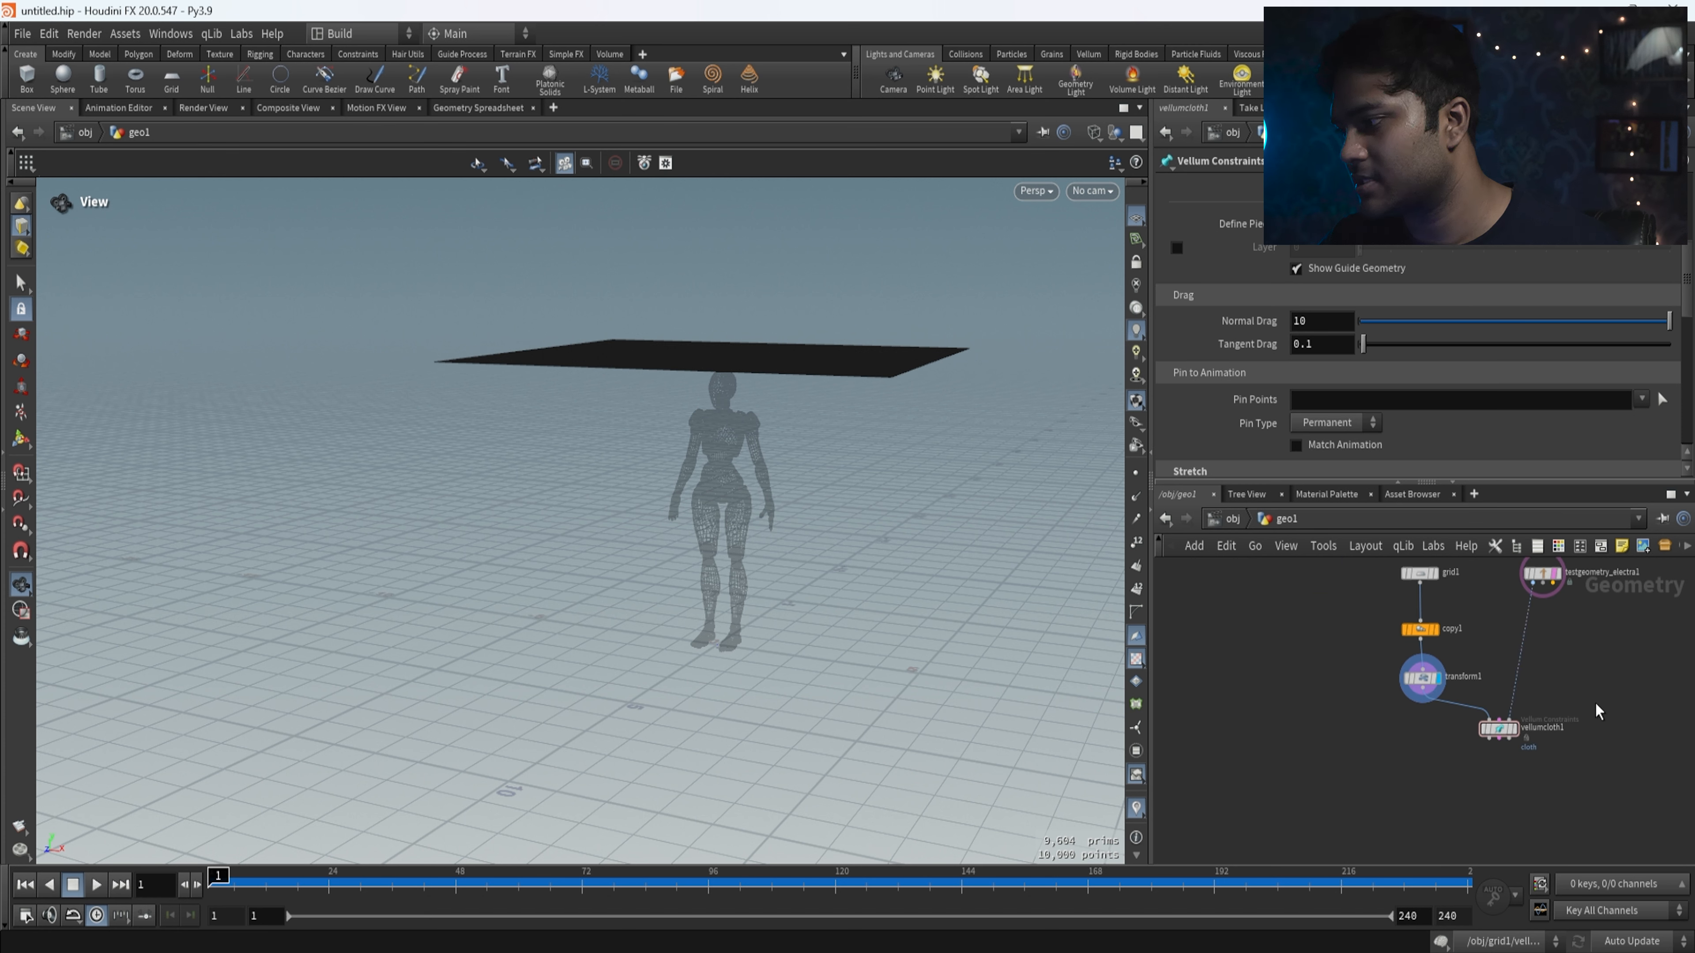
- Display the Vellum cloth node's result in the viewport
{"action": "scroll", "coordinate": [1518, 741], "scroll_direction": "up", "scroll_amount": 2}
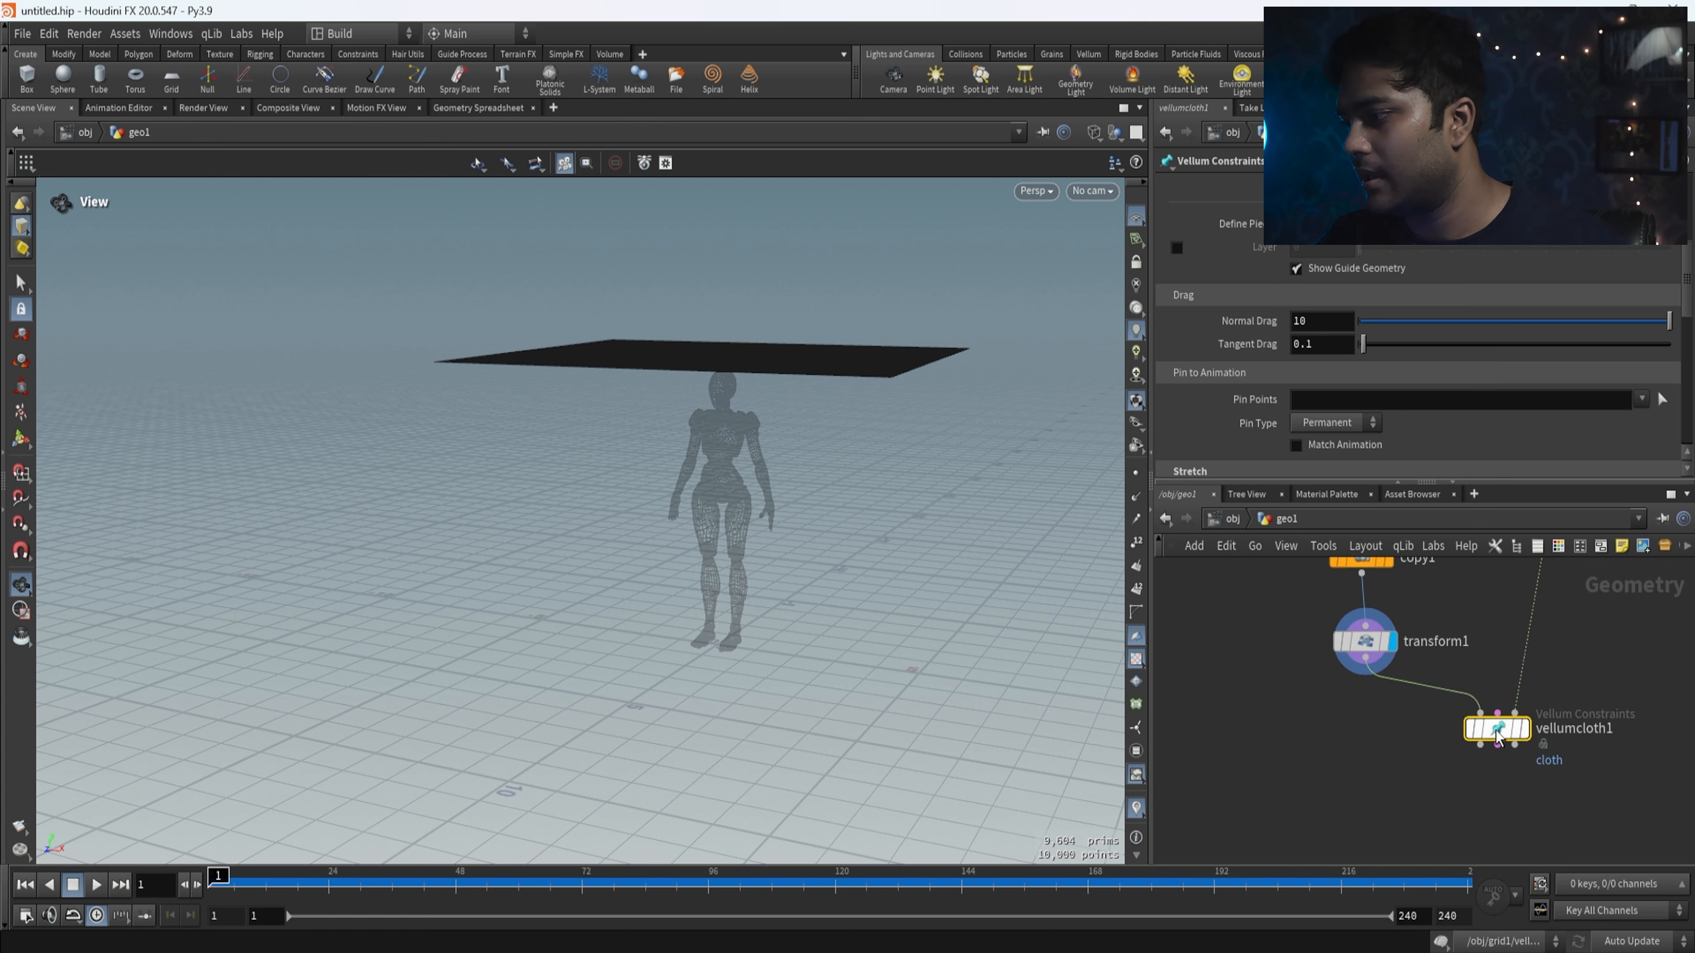
{"action": "left_click", "coordinate": [1526, 729]}
{"action": "scroll", "coordinate": [1435, 782], "scroll_direction": "down", "scroll_amount": 3}
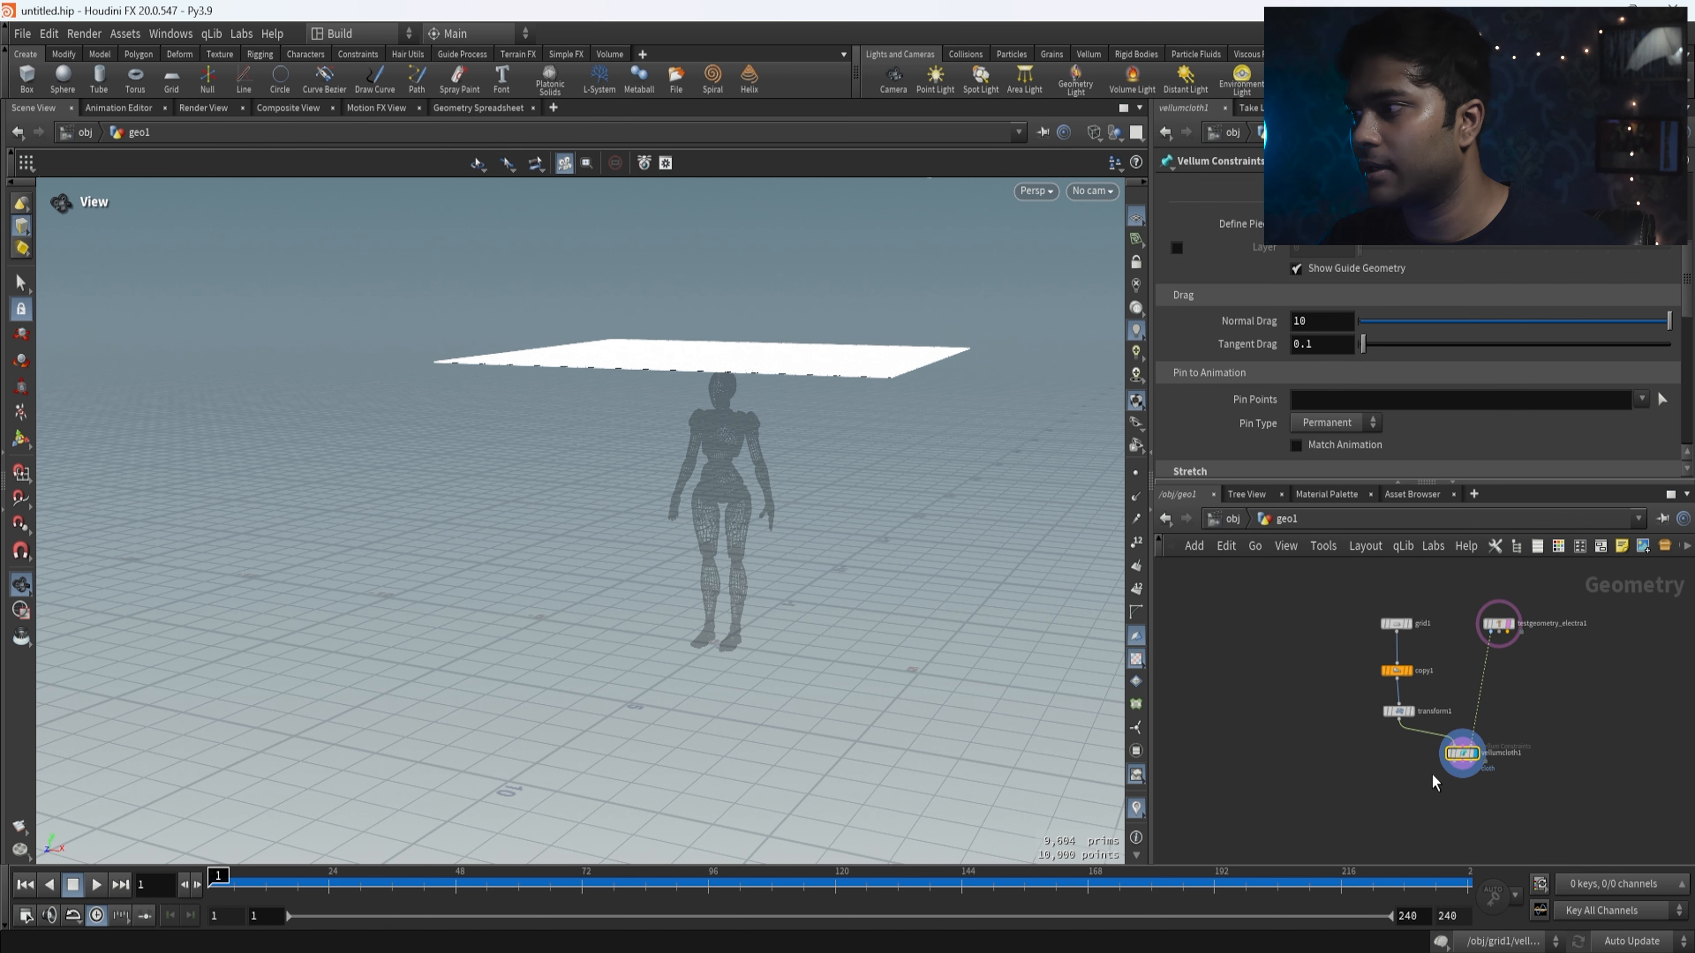
- Add a Vellum Solver node below the Vellum cloth node
{"action": "scroll", "coordinate": [1366, 648], "scroll_direction": "down", "scroll_amount": 3}
{"action": "scroll", "coordinate": [1384, 671], "scroll_direction": "up", "scroll_amount": 3}
{"action": "middle_click_drag", "start_coordinate": [1552, 768], "coordinate": [1562, 709]}
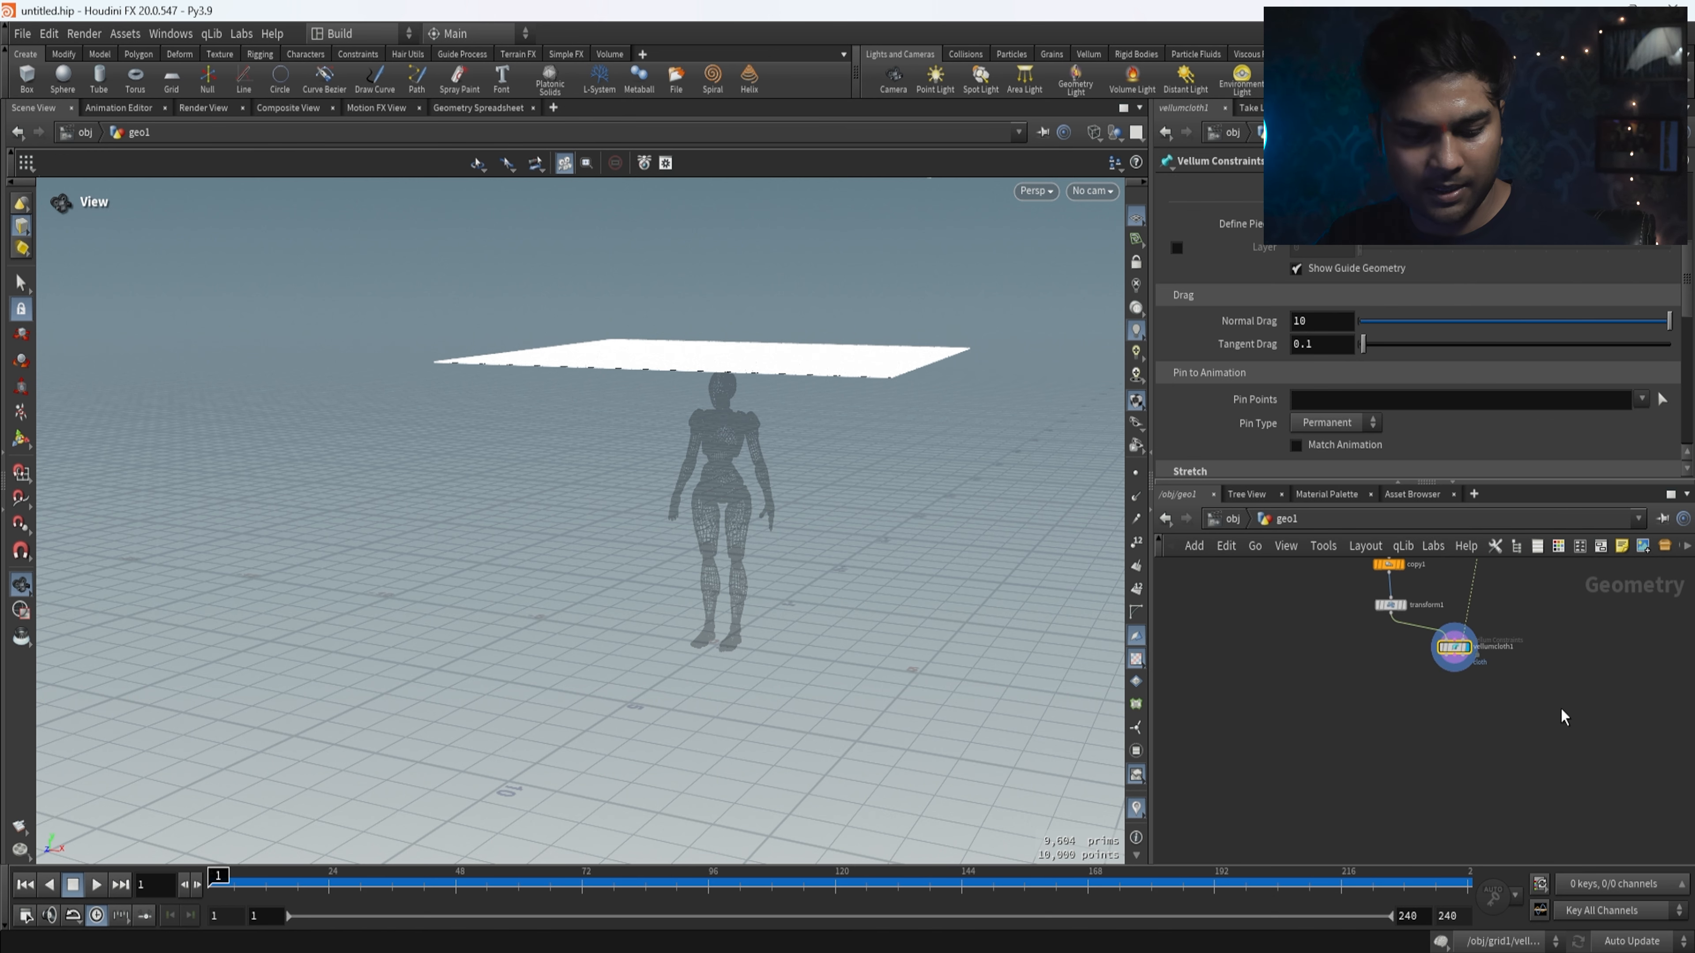
{"action": "scroll", "coordinate": [1481, 701], "scroll_direction": "up", "scroll_amount": 2}
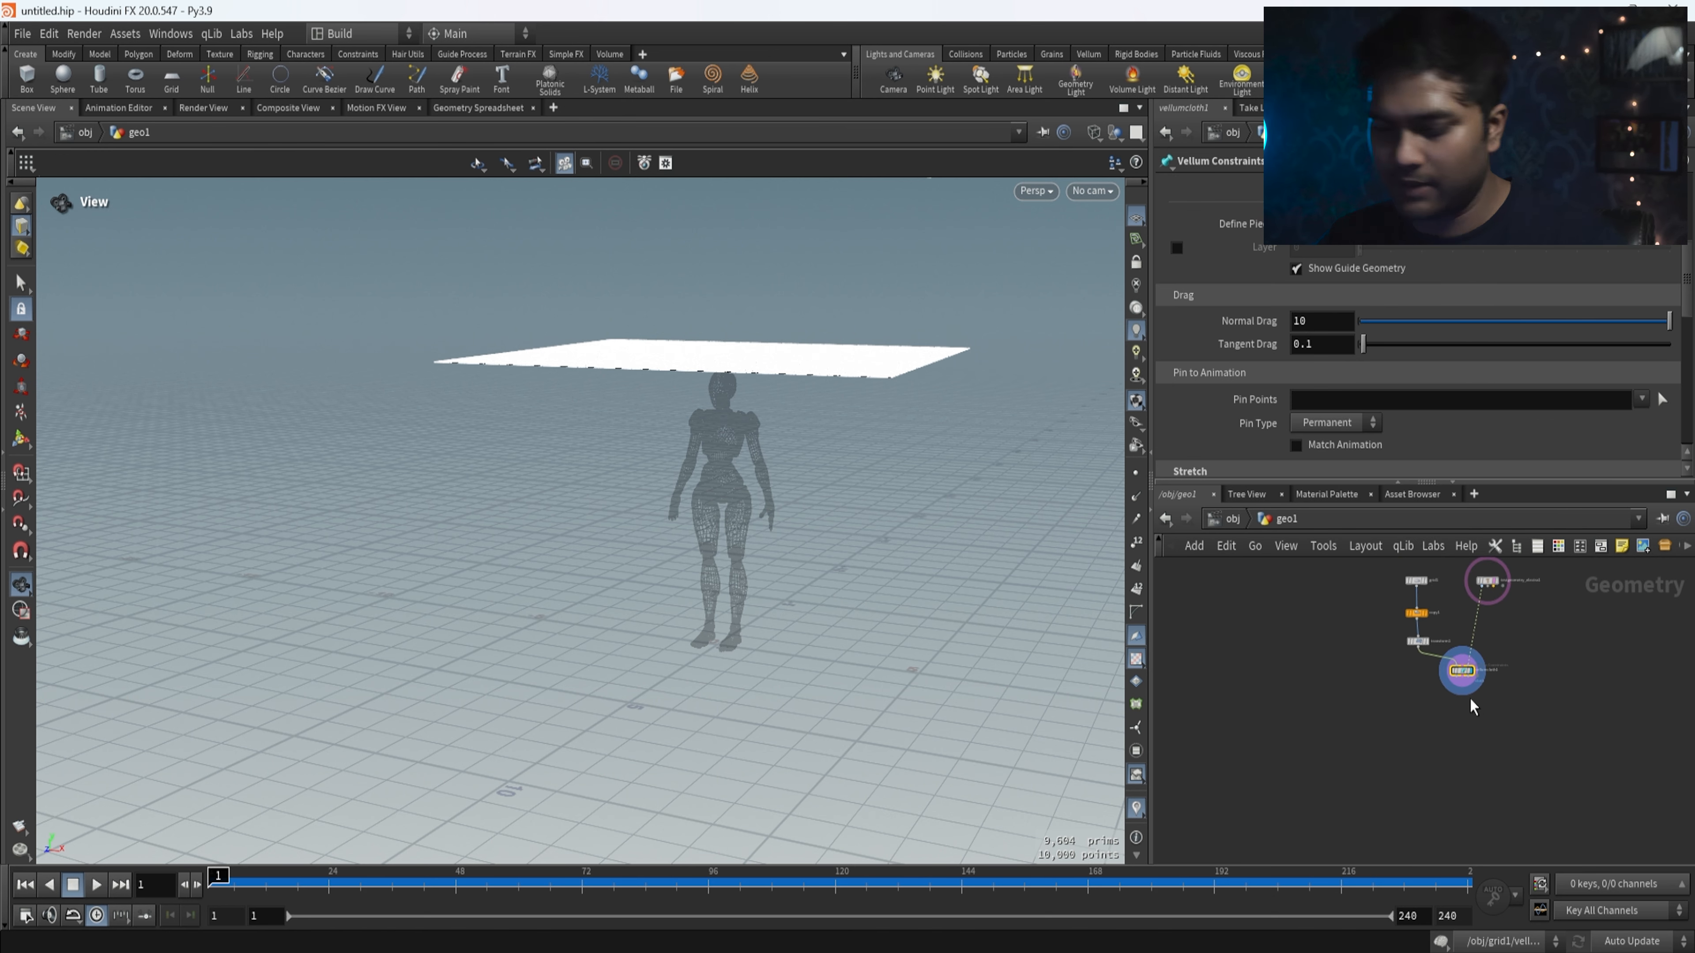
{"action": "key", "text": "Tab"}
{"action": "mouse_move", "coordinate": [1505, 706]}
{"action": "type", "text": "vellum"}
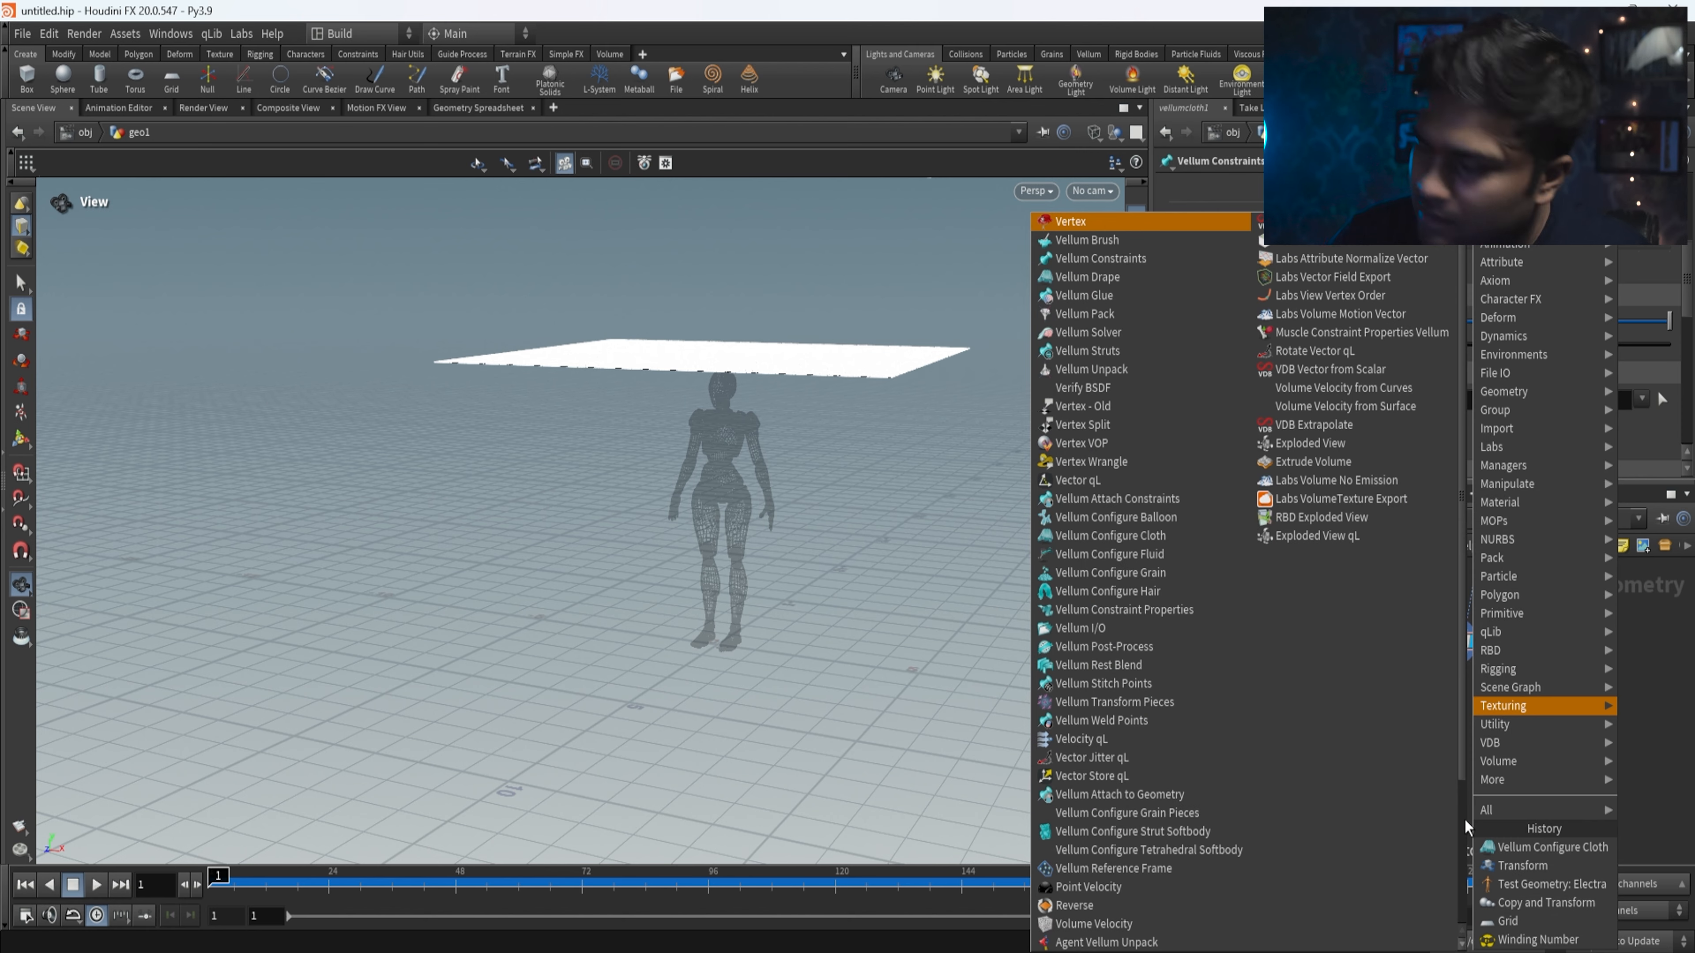
{"action": "type", "text": " sol"}
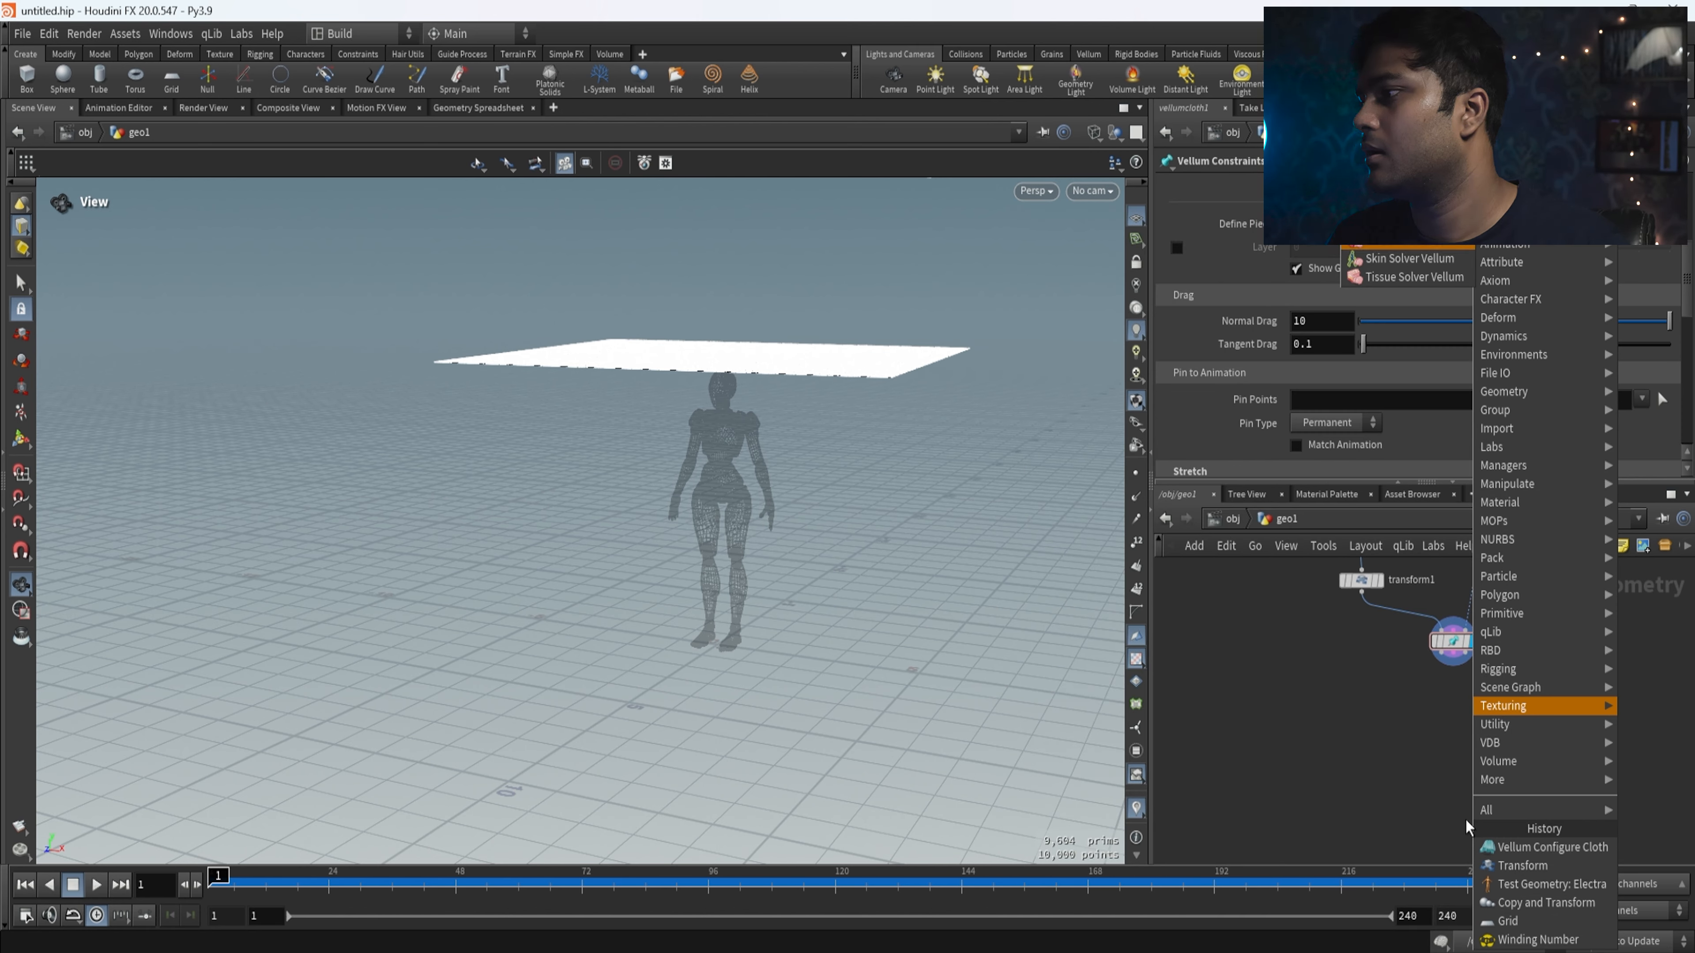
{"action": "key", "text": "Return"}
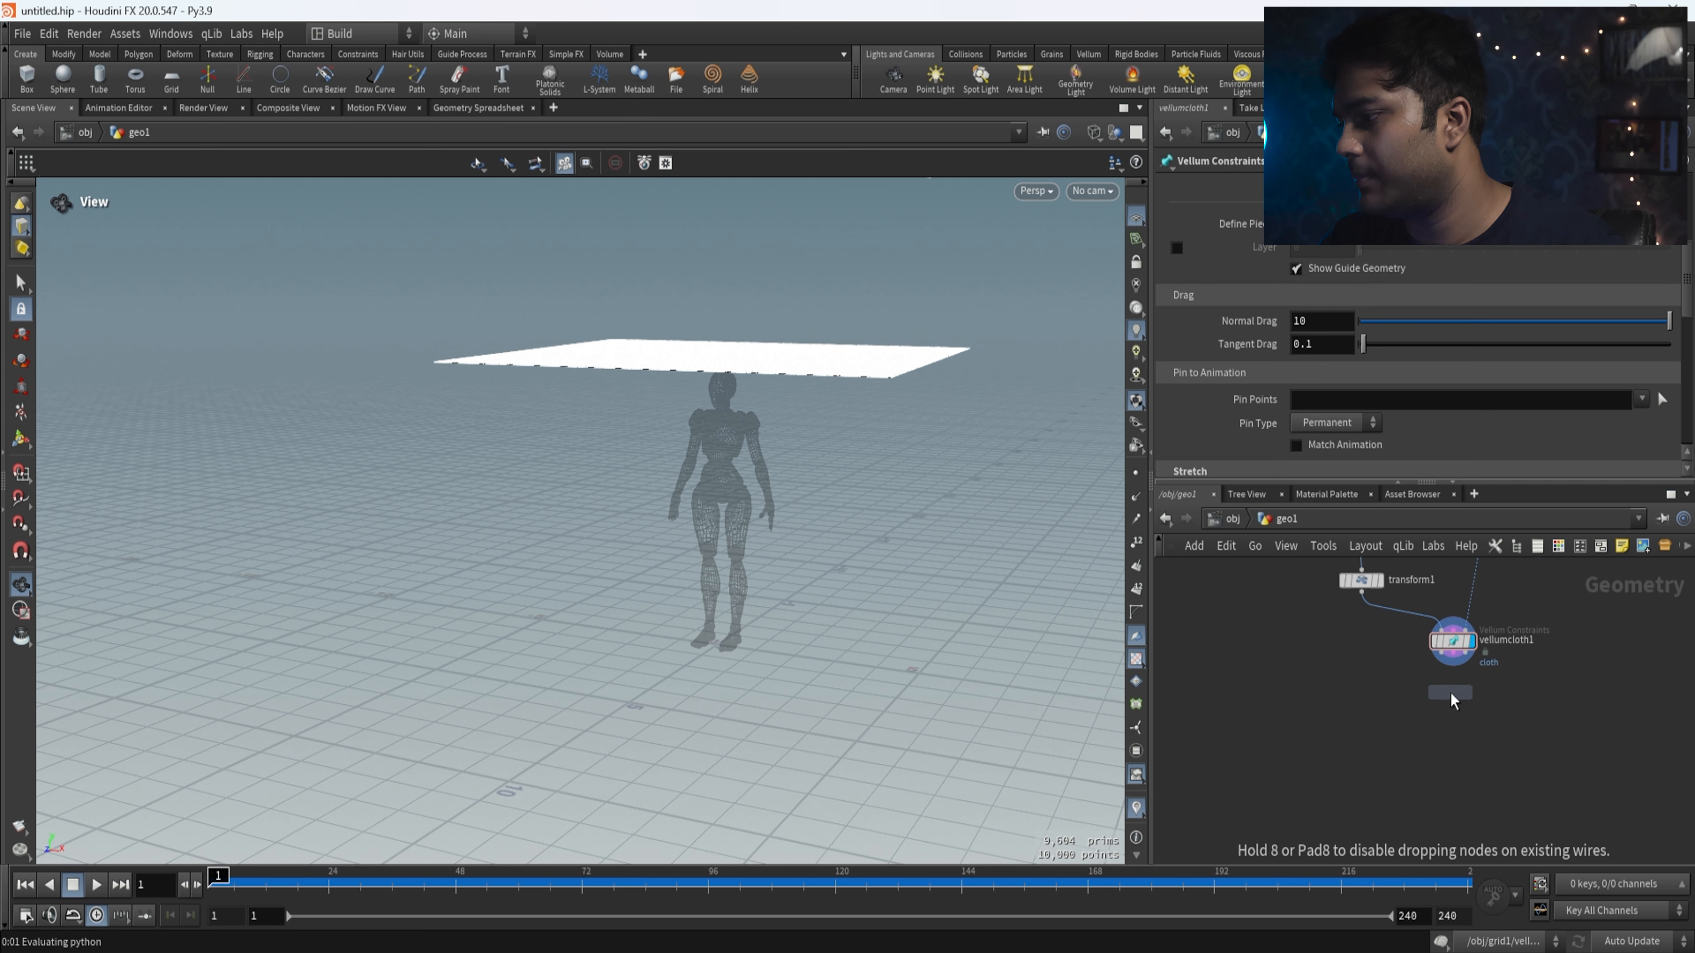
{"action": "left_click", "coordinate": [1451, 699]}
- Connect the Vellum cloth node's first output to the Vellum Solver's first input
{"action": "scroll", "coordinate": [1442, 748], "scroll_direction": "up", "scroll_amount": 4}
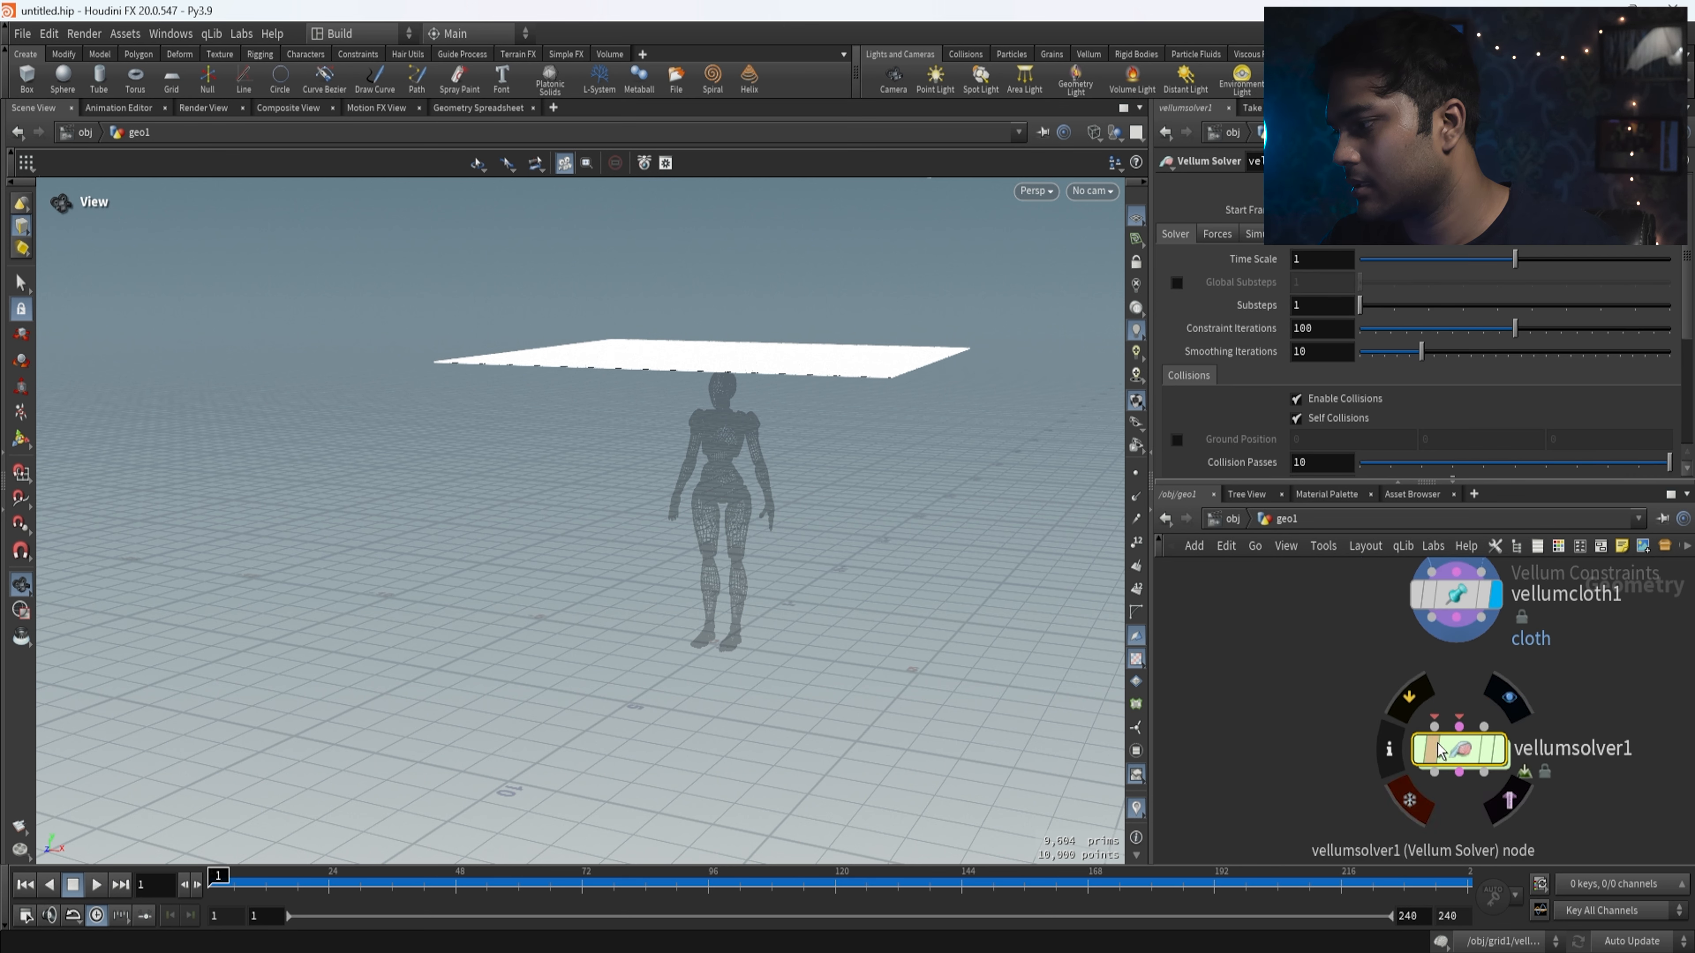
{"action": "mouse_move", "coordinate": [1455, 620]}
{"action": "left_mouse_down"}
{"action": "mouse_move", "coordinate": [1436, 728]}
{"action": "mouse_move", "coordinate": [1433, 615]}
{"action": "left_mouse_up"}
{"action": "left_click_drag", "start_coordinate": [1435, 726], "coordinate": [1433, 616]}
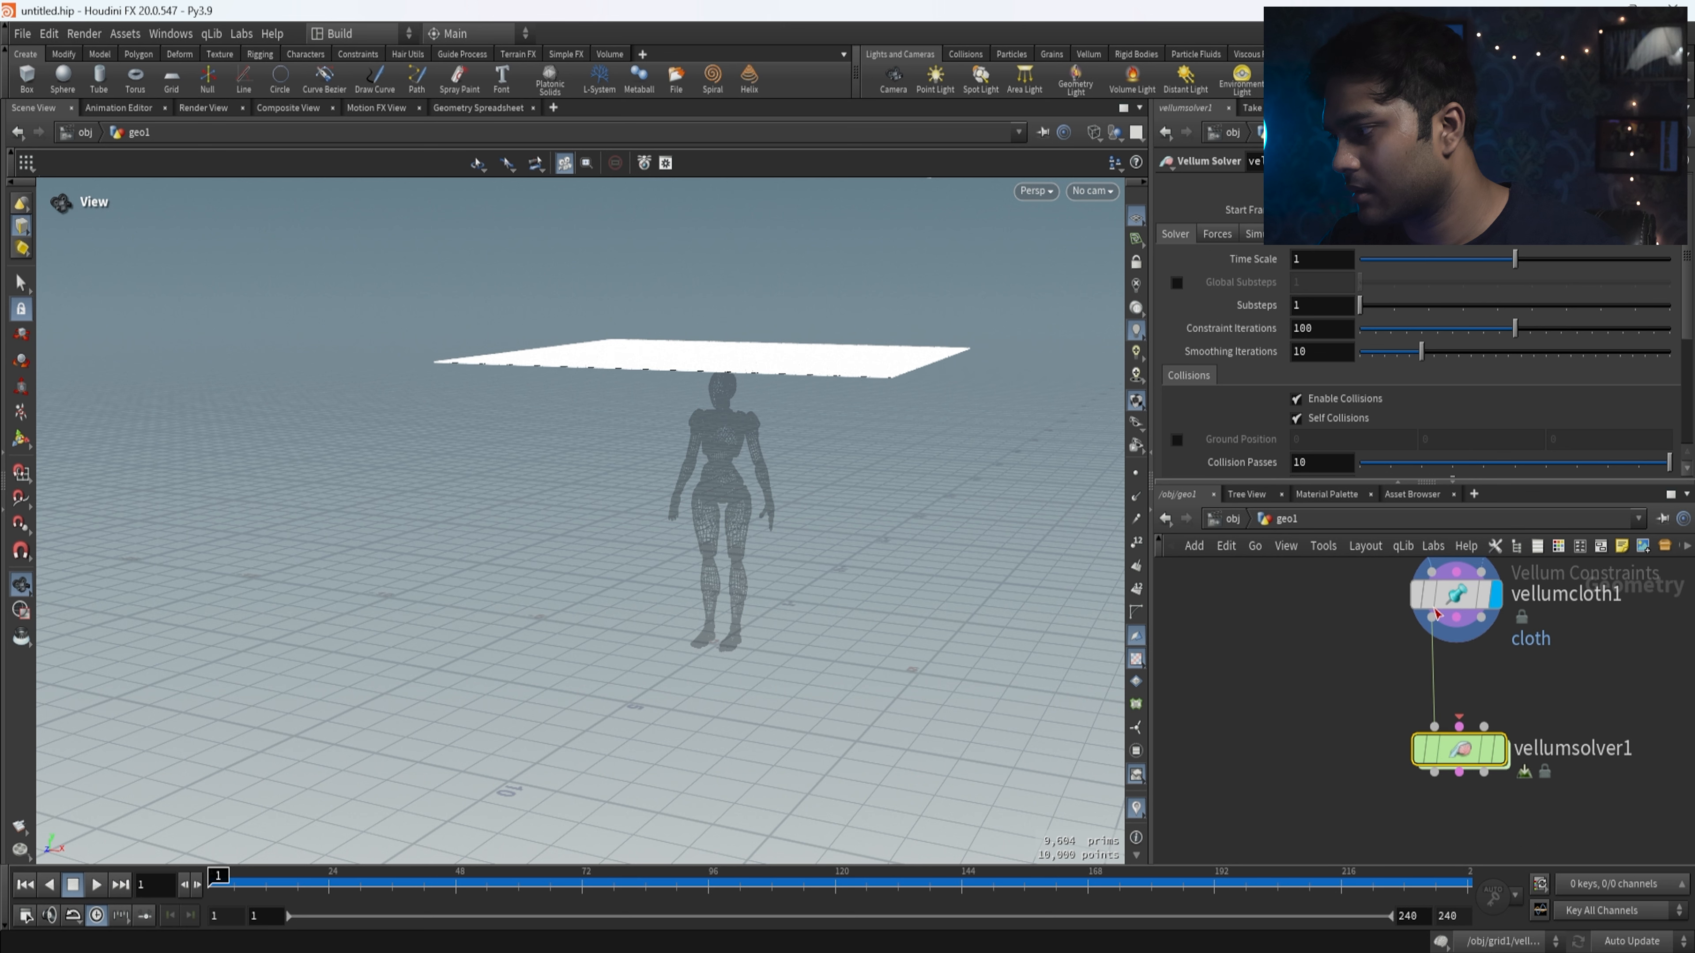
- Connect the Vellum cloth's second and third outputs to the matching Vellum Solver inputs and display the solver's result
{"action": "left_click_drag", "start_coordinate": [1459, 727], "coordinate": [1500, 623]}
{"action": "mouse_move", "coordinate": [1500, 761]}
{"action": "left_click", "coordinate": [1510, 697]}
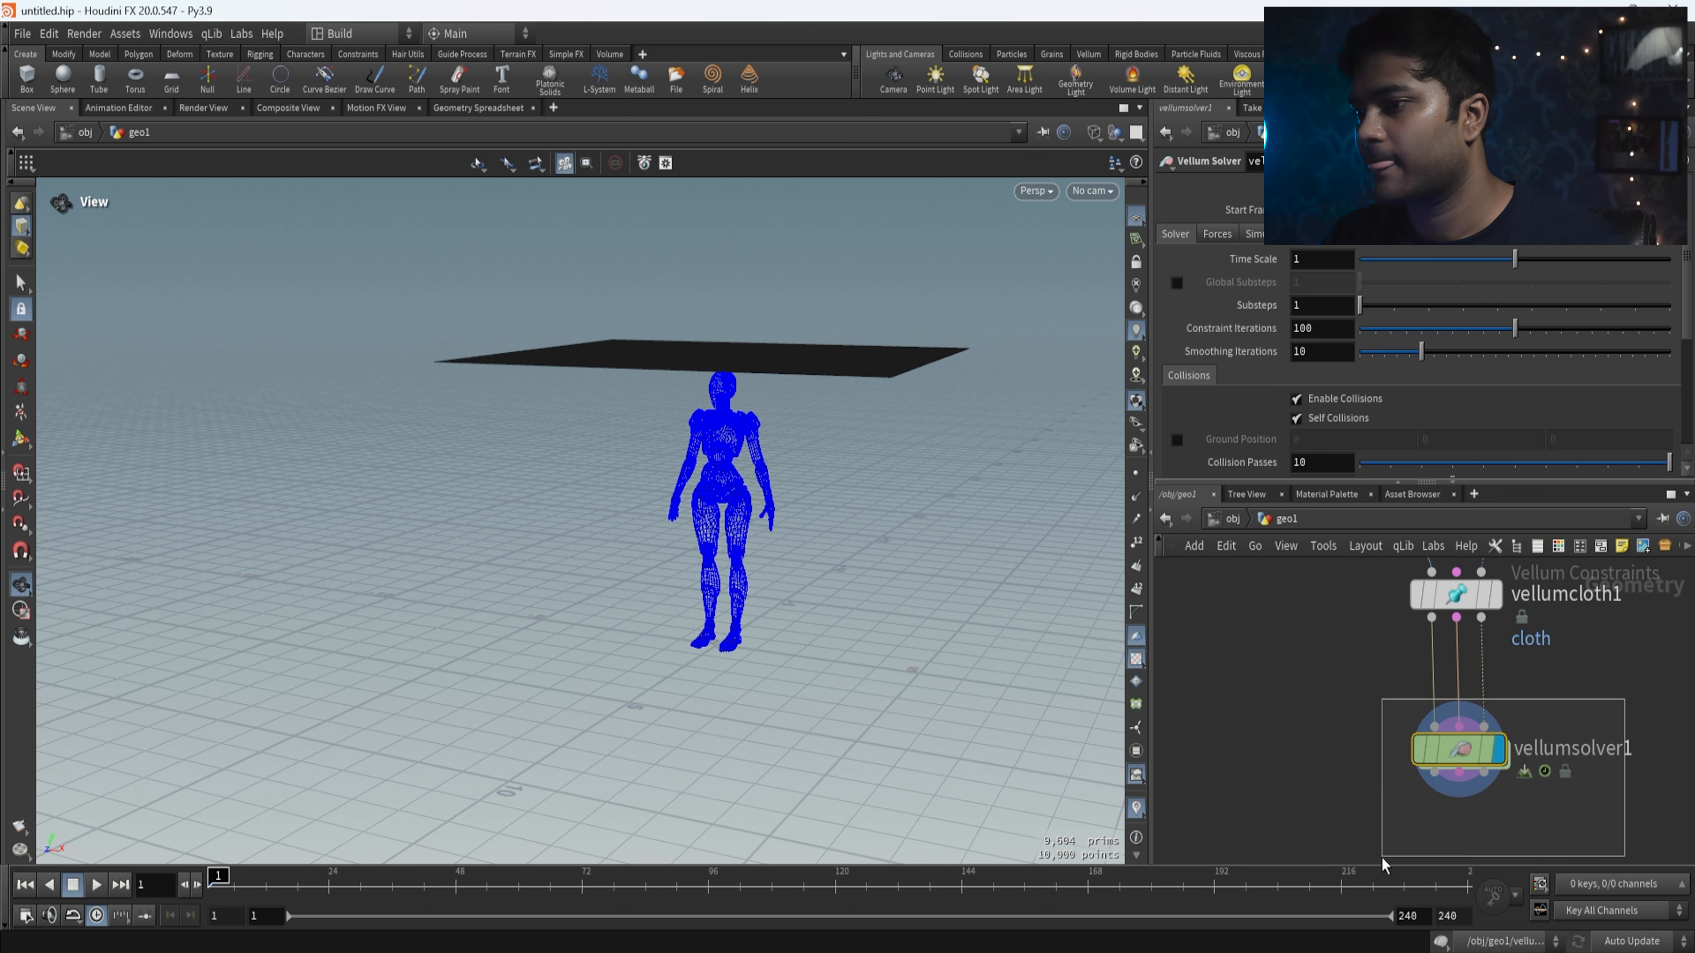
- Show the solver's force settings, play the cloth simulation twice from frame 1 with default gravity, and return to frame 1
{"action": "left_click_drag", "start_coordinate": [937, 611], "coordinate": [908, 581]}
{"action": "scroll", "coordinate": [881, 783], "scroll_direction": "down", "scroll_amount": 3}
{"action": "scroll", "coordinate": [907, 553], "scroll_direction": "up", "scroll_amount": 1}
{"action": "scroll", "coordinate": [926, 527], "scroll_direction": "down", "scroll_amount": 2}
{"action": "scroll", "coordinate": [847, 580], "scroll_direction": "up", "scroll_amount": 5}
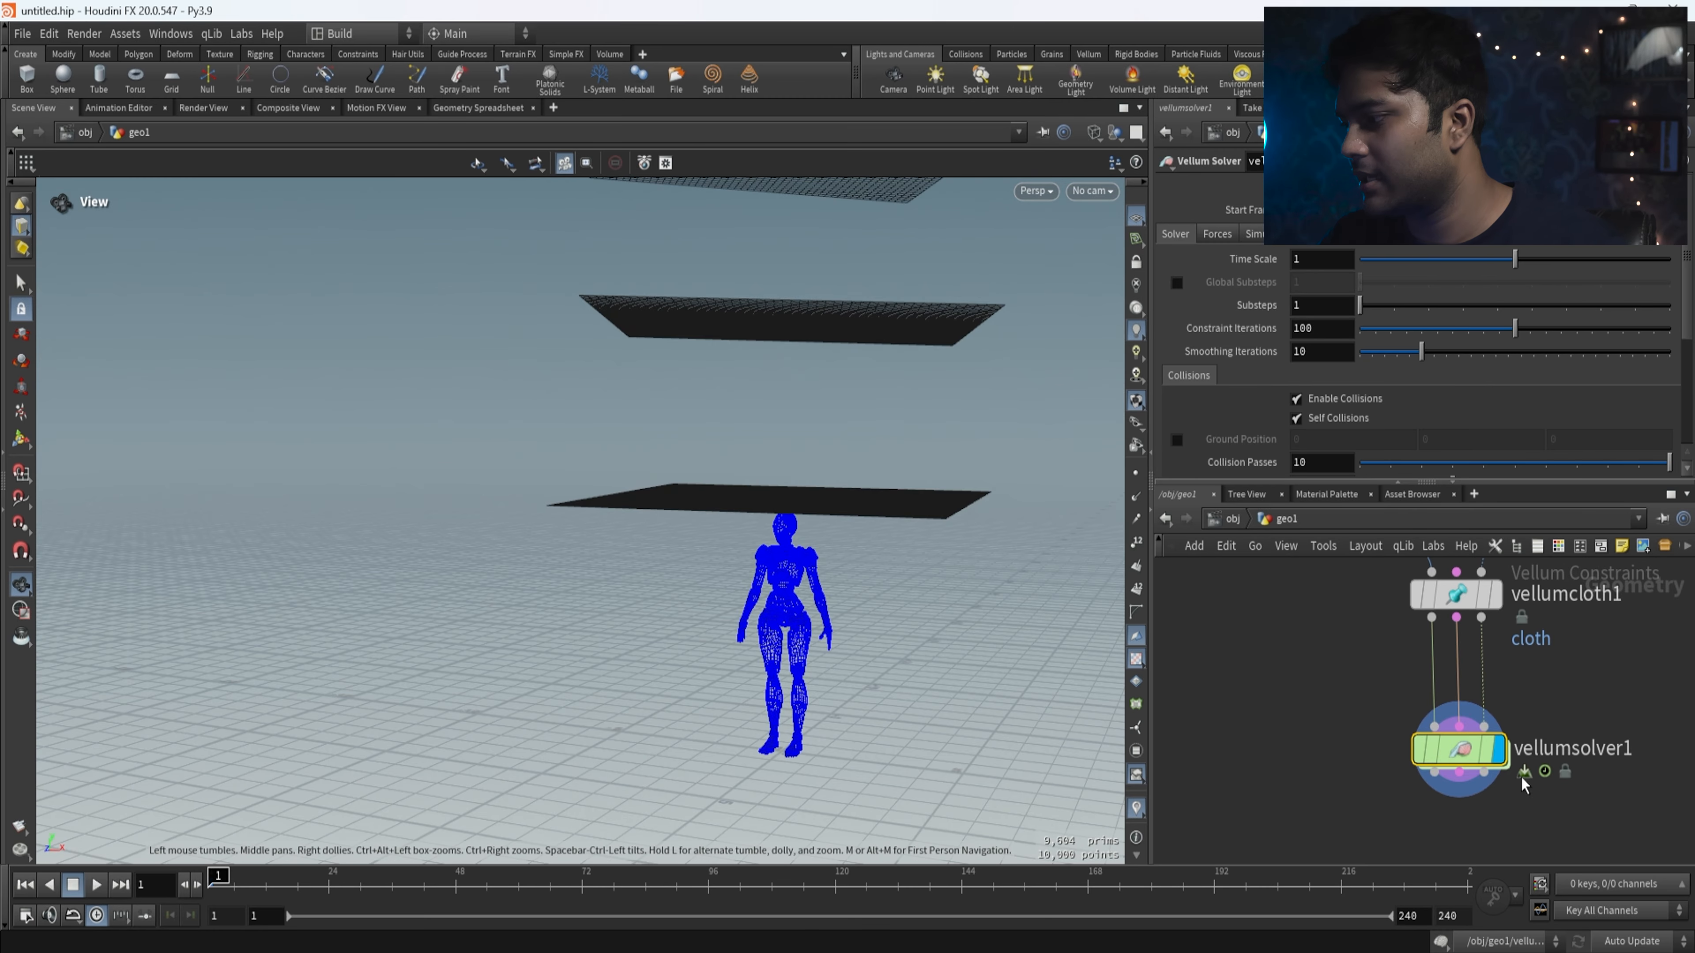
{"action": "left_click", "coordinate": [1218, 233]}
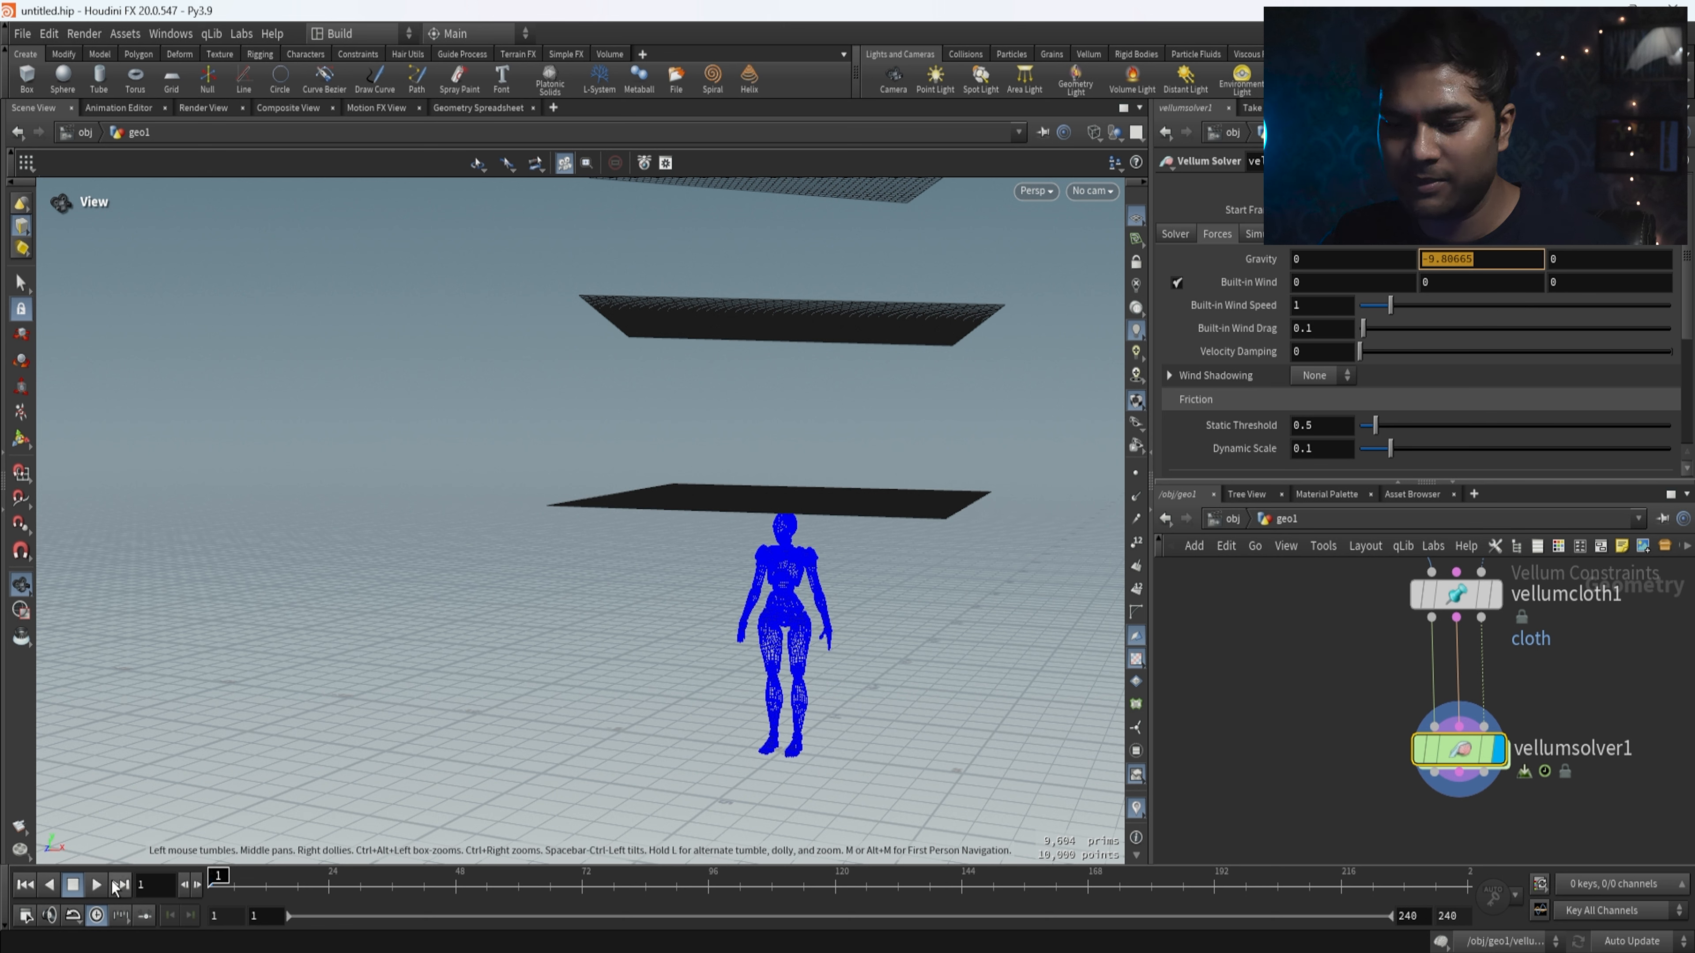
{"action": "left_click", "coordinate": [94, 890]}
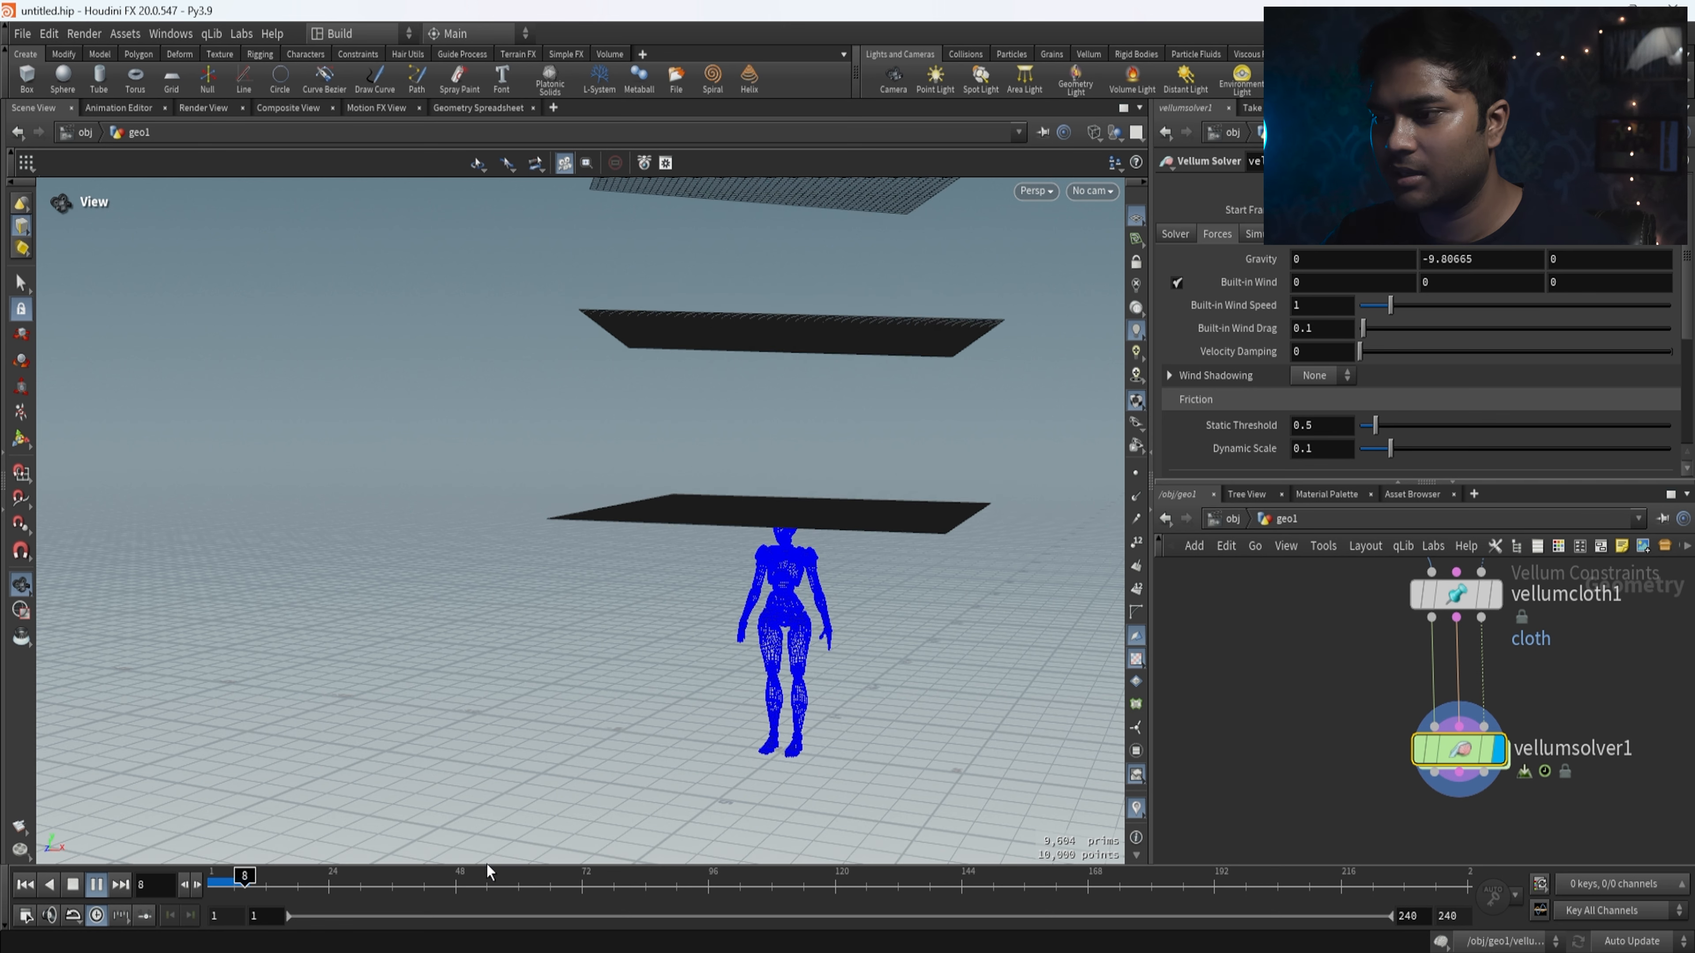
{"action": "left_click_drag", "start_coordinate": [1002, 521], "coordinate": [871, 755]}
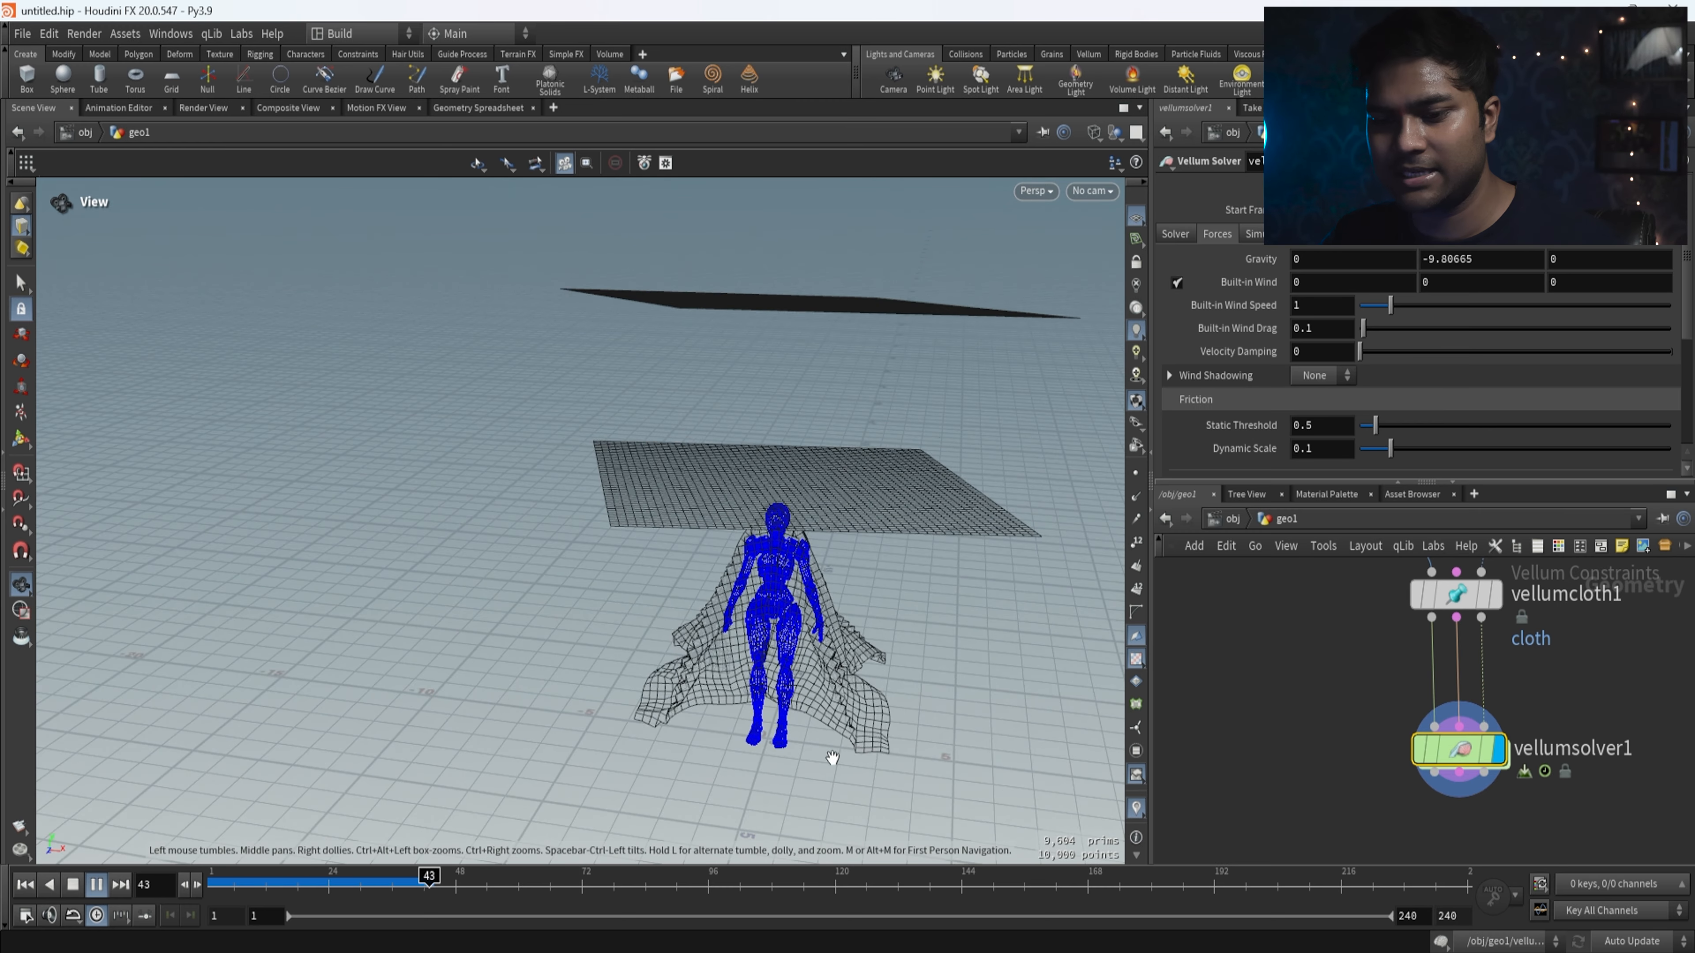
{"action": "left_click", "coordinate": [27, 887]}
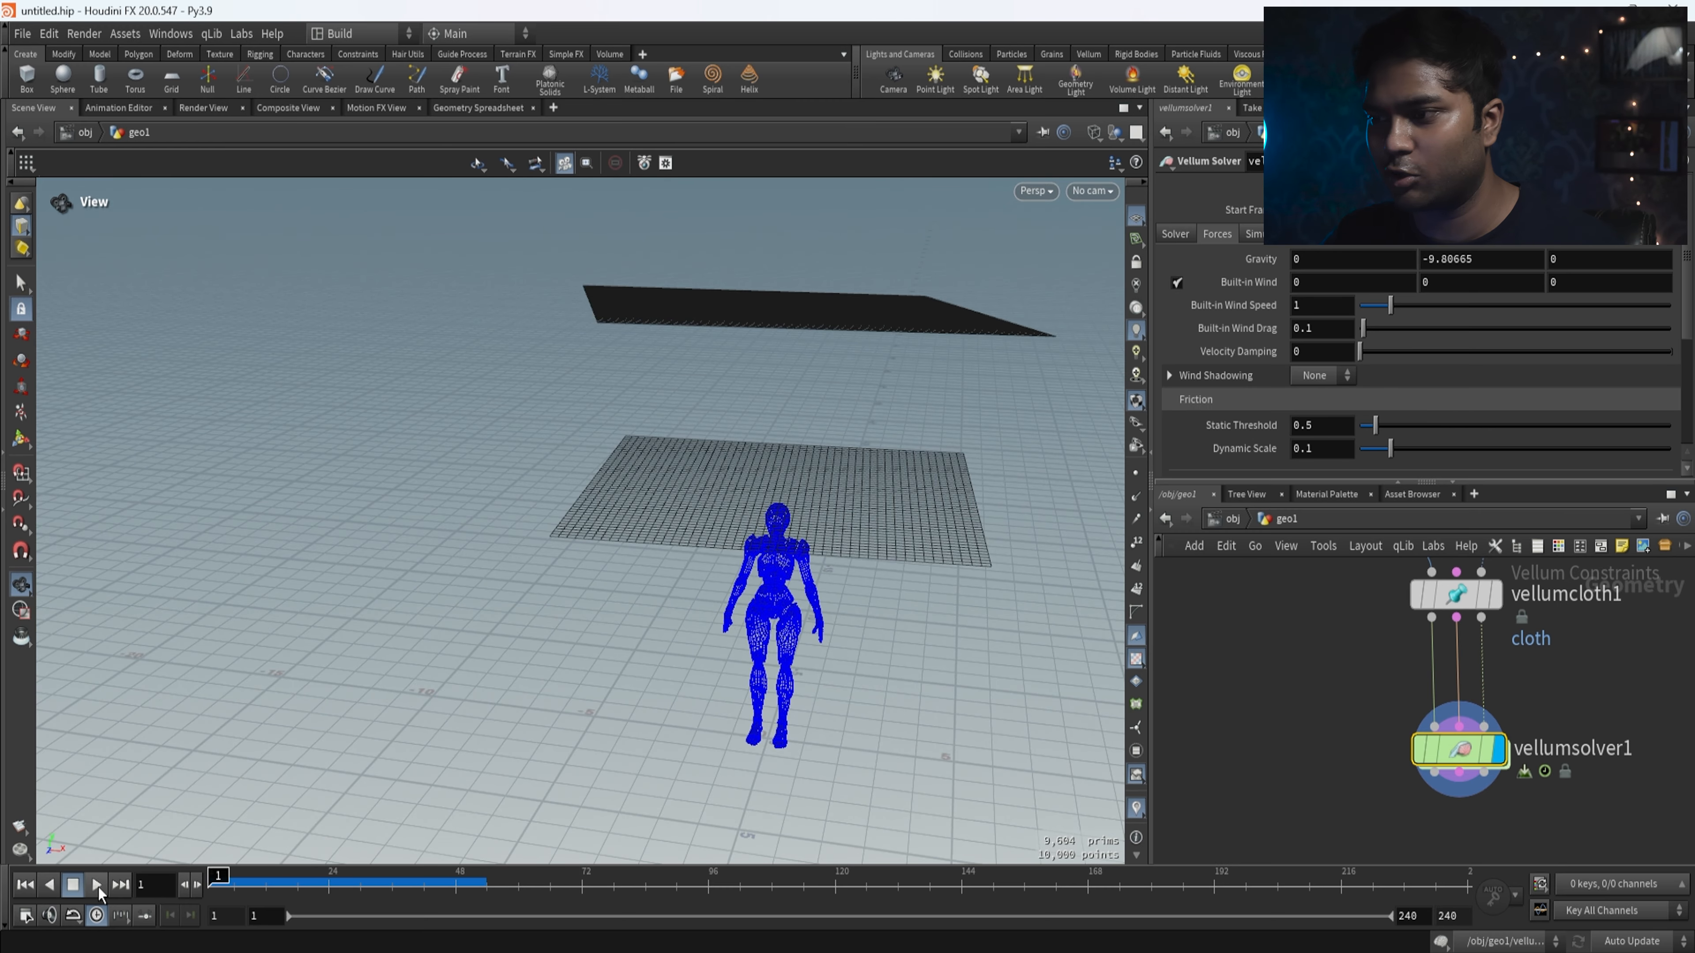
{"action": "left_click", "coordinate": [98, 886]}
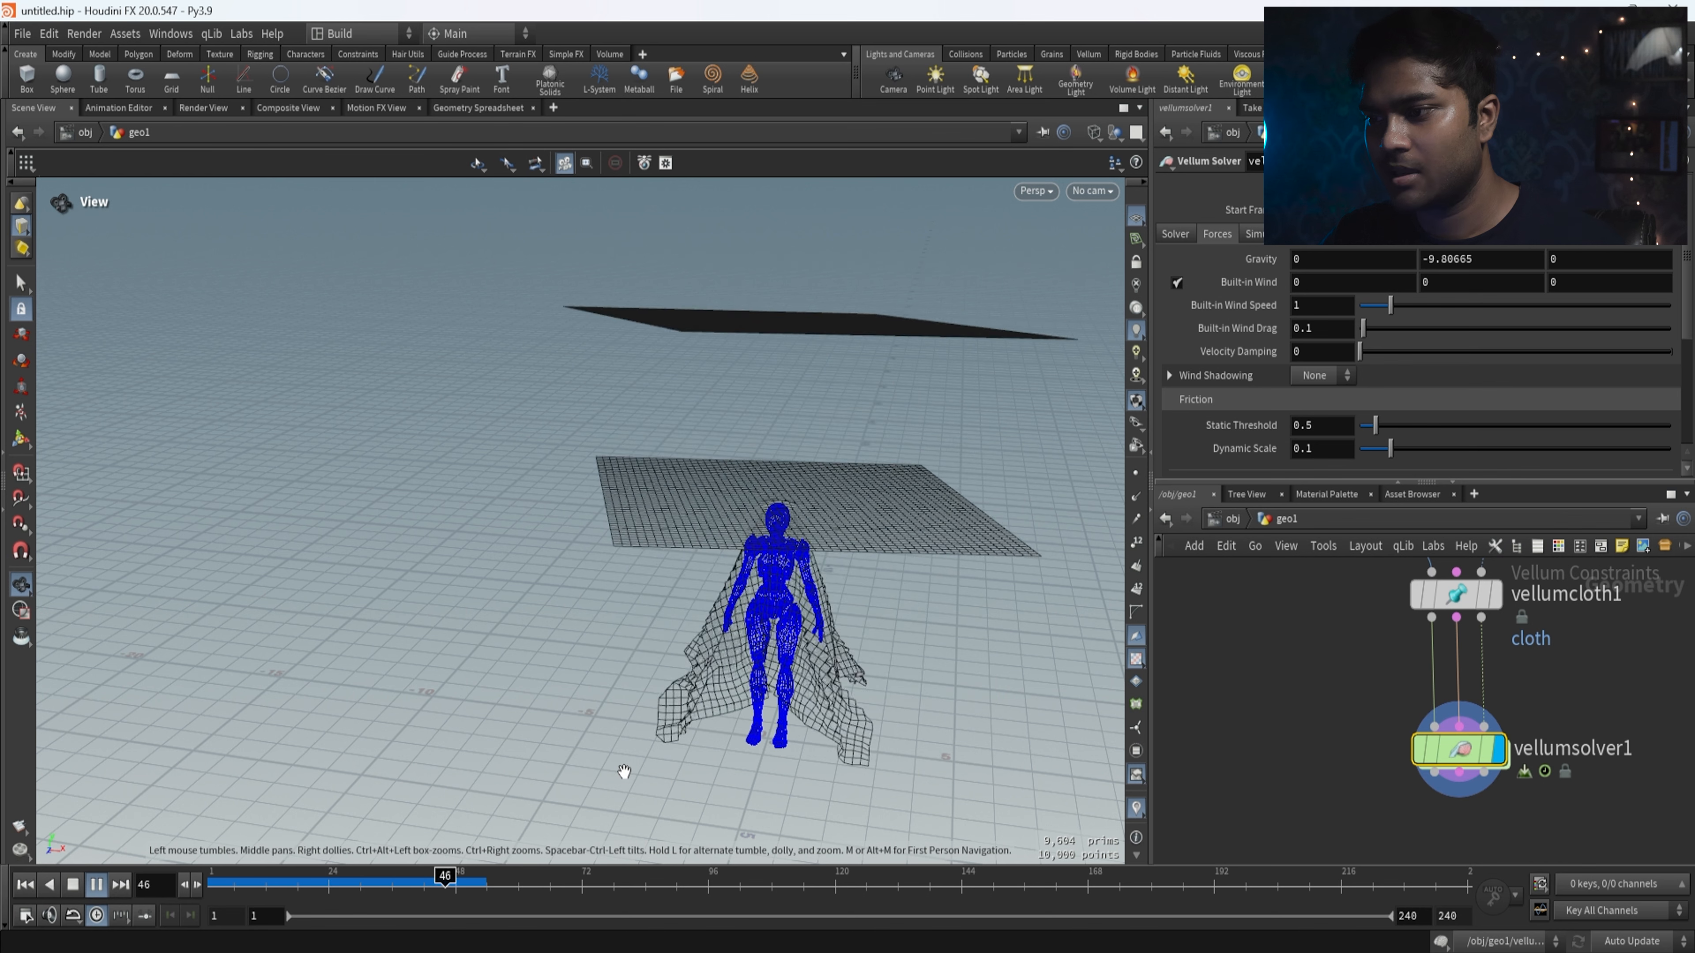
{"action": "left_click", "coordinate": [98, 885]}
{"action": "left_click_drag", "start_coordinate": [621, 780], "coordinate": [598, 749]}
{"action": "left_click_drag", "start_coordinate": [533, 888], "coordinate": [150, 861]}
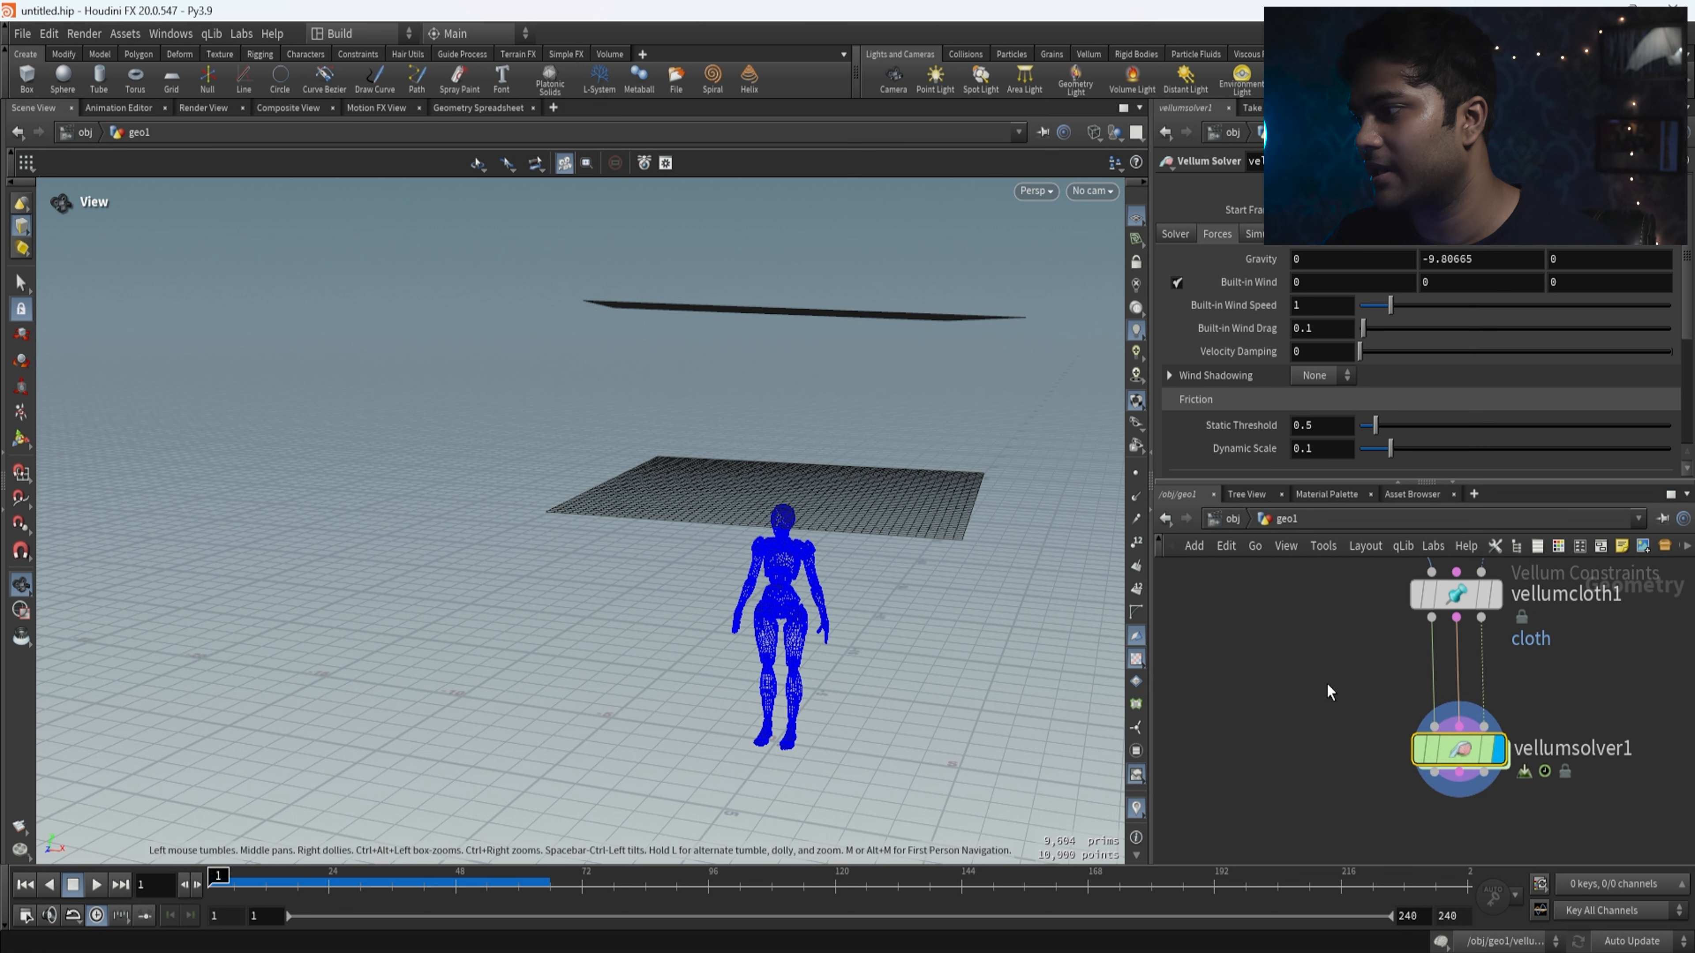
- Set the Vellum Solver's vertical gravity to -50
{"action": "scroll", "coordinate": [1332, 768], "scroll_direction": "down", "scroll_amount": 2}
{"action": "scroll", "coordinate": [1334, 767], "scroll_direction": "down", "scroll_amount": 3}
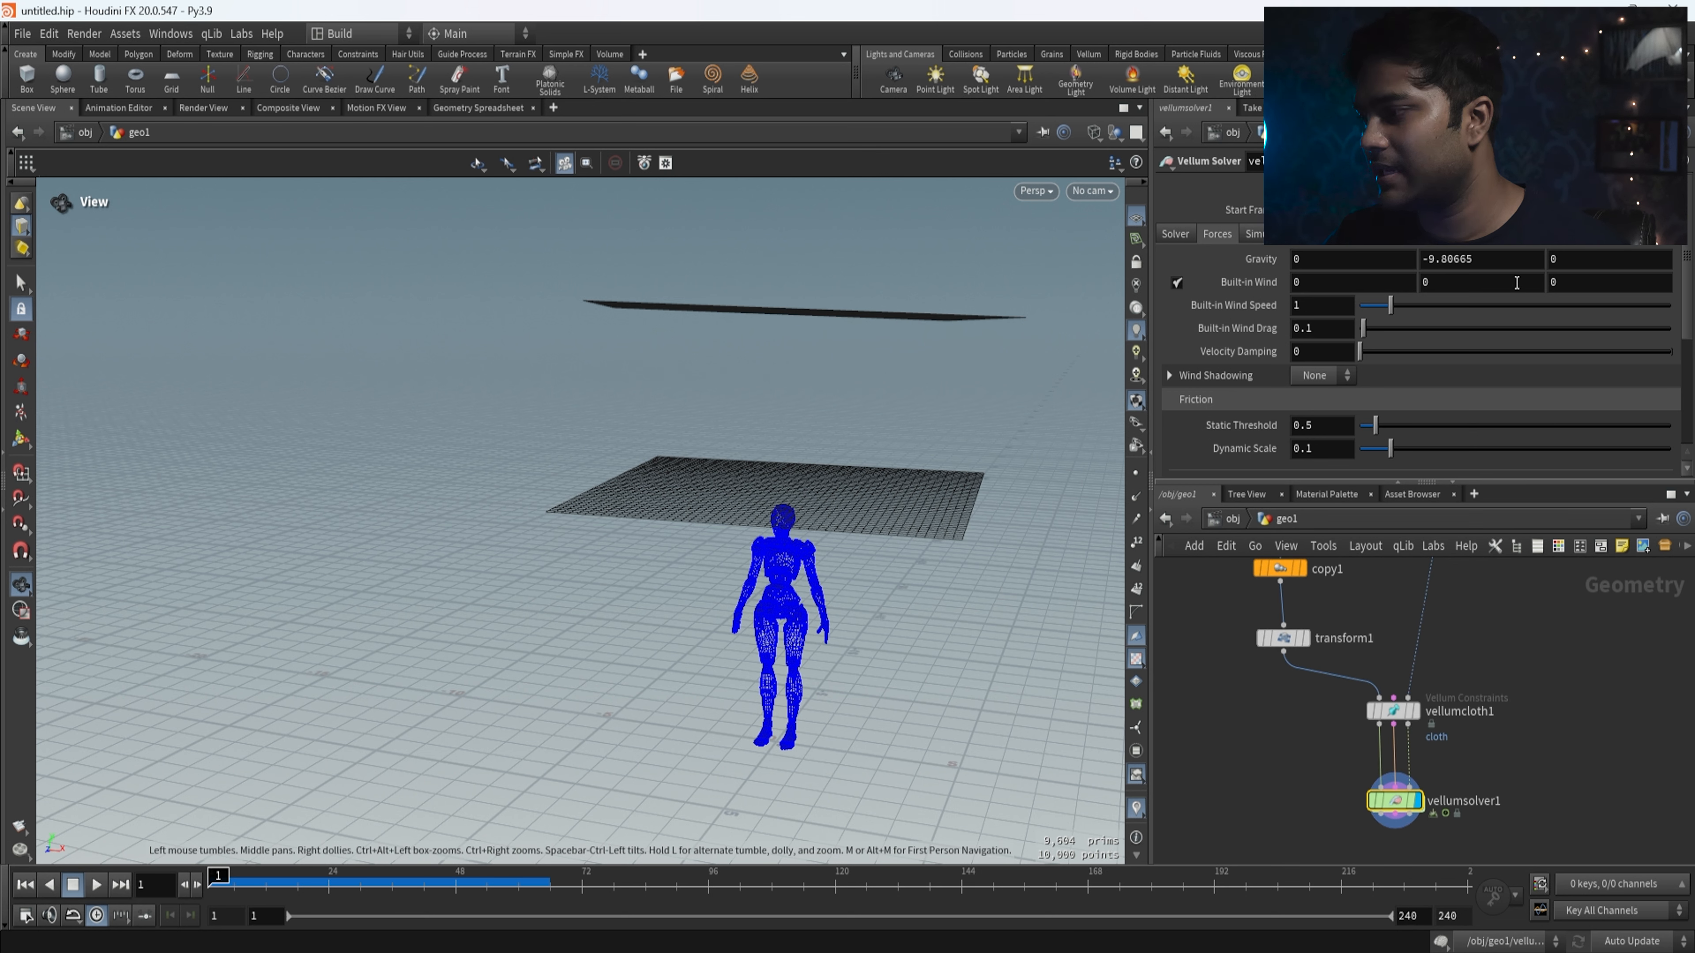
{"action": "left_click_drag", "start_coordinate": [1510, 262], "coordinate": [1278, 290]}
{"action": "type", "text": "-50"}
{"action": "key", "text": "Return"}
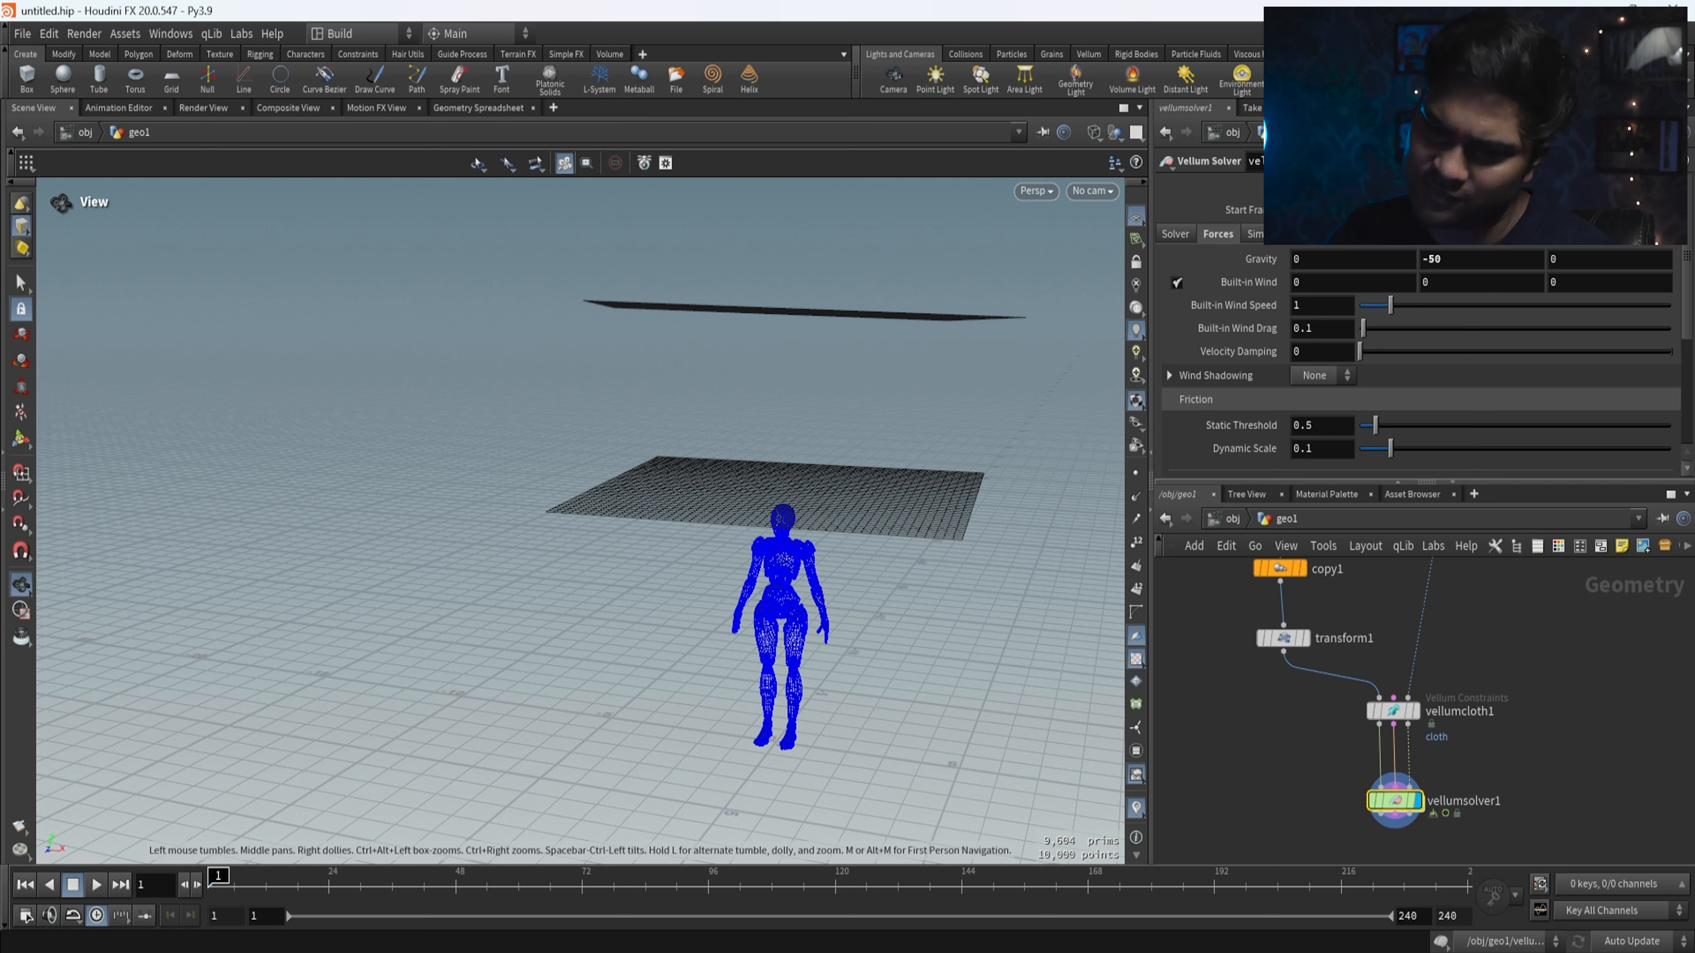
- Play the simulation with the stronger gravity, examine the falling cloths around frames 48 to 68, and return to frame 1
{"action": "left_click", "coordinate": [96, 886]}
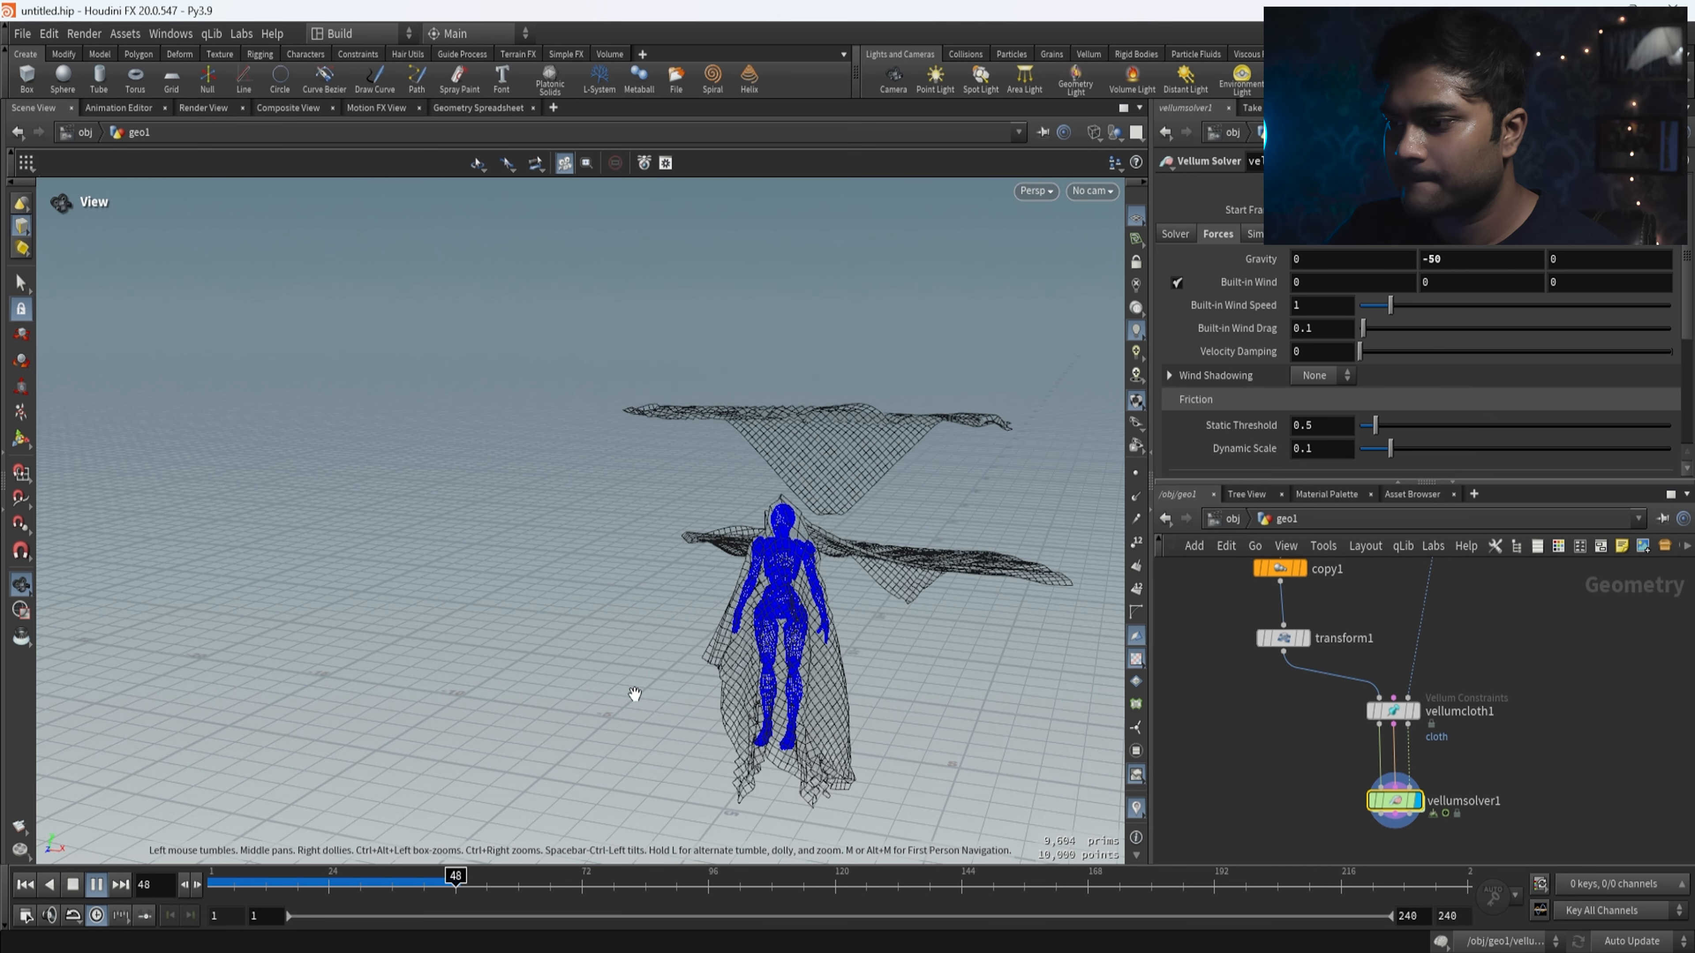
{"action": "left_click_drag", "start_coordinate": [706, 714], "coordinate": [944, 600]}
{"action": "left_click", "coordinate": [102, 885]}
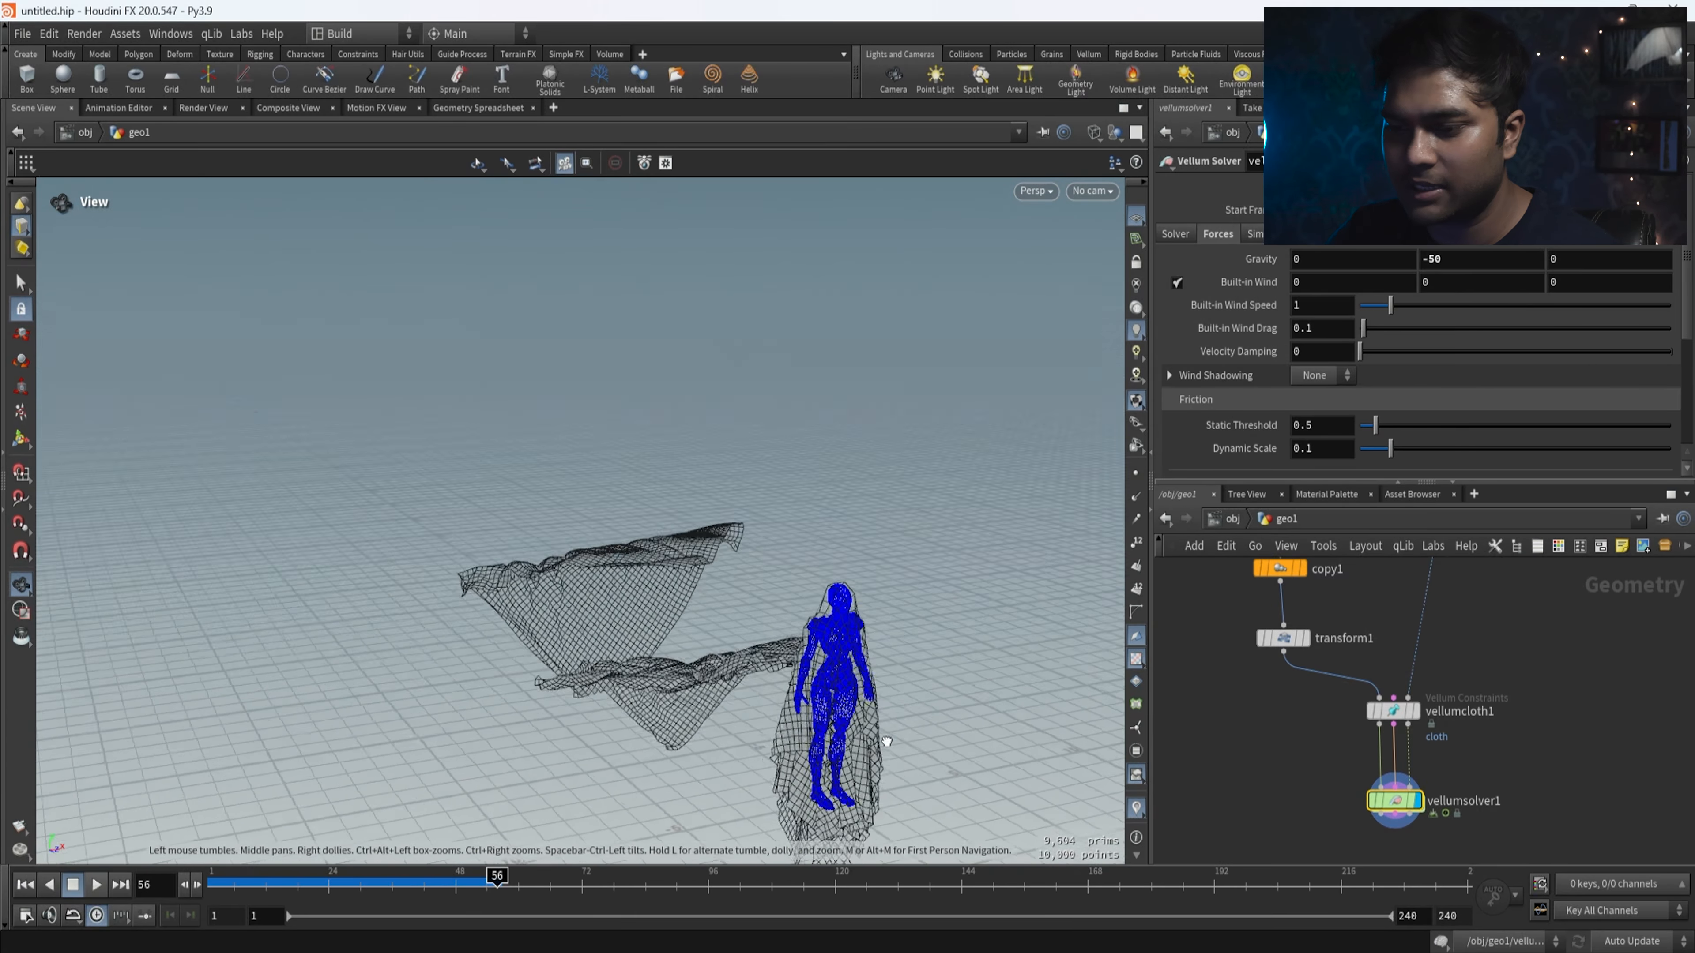
{"action": "left_click_drag", "start_coordinate": [495, 874], "coordinate": [453, 876]}
{"action": "left_click_drag", "start_coordinate": [423, 877], "coordinate": [456, 878]}
{"action": "left_click_drag", "start_coordinate": [594, 803], "coordinate": [768, 767]}
{"action": "left_click_drag", "start_coordinate": [438, 879], "coordinate": [561, 881]}
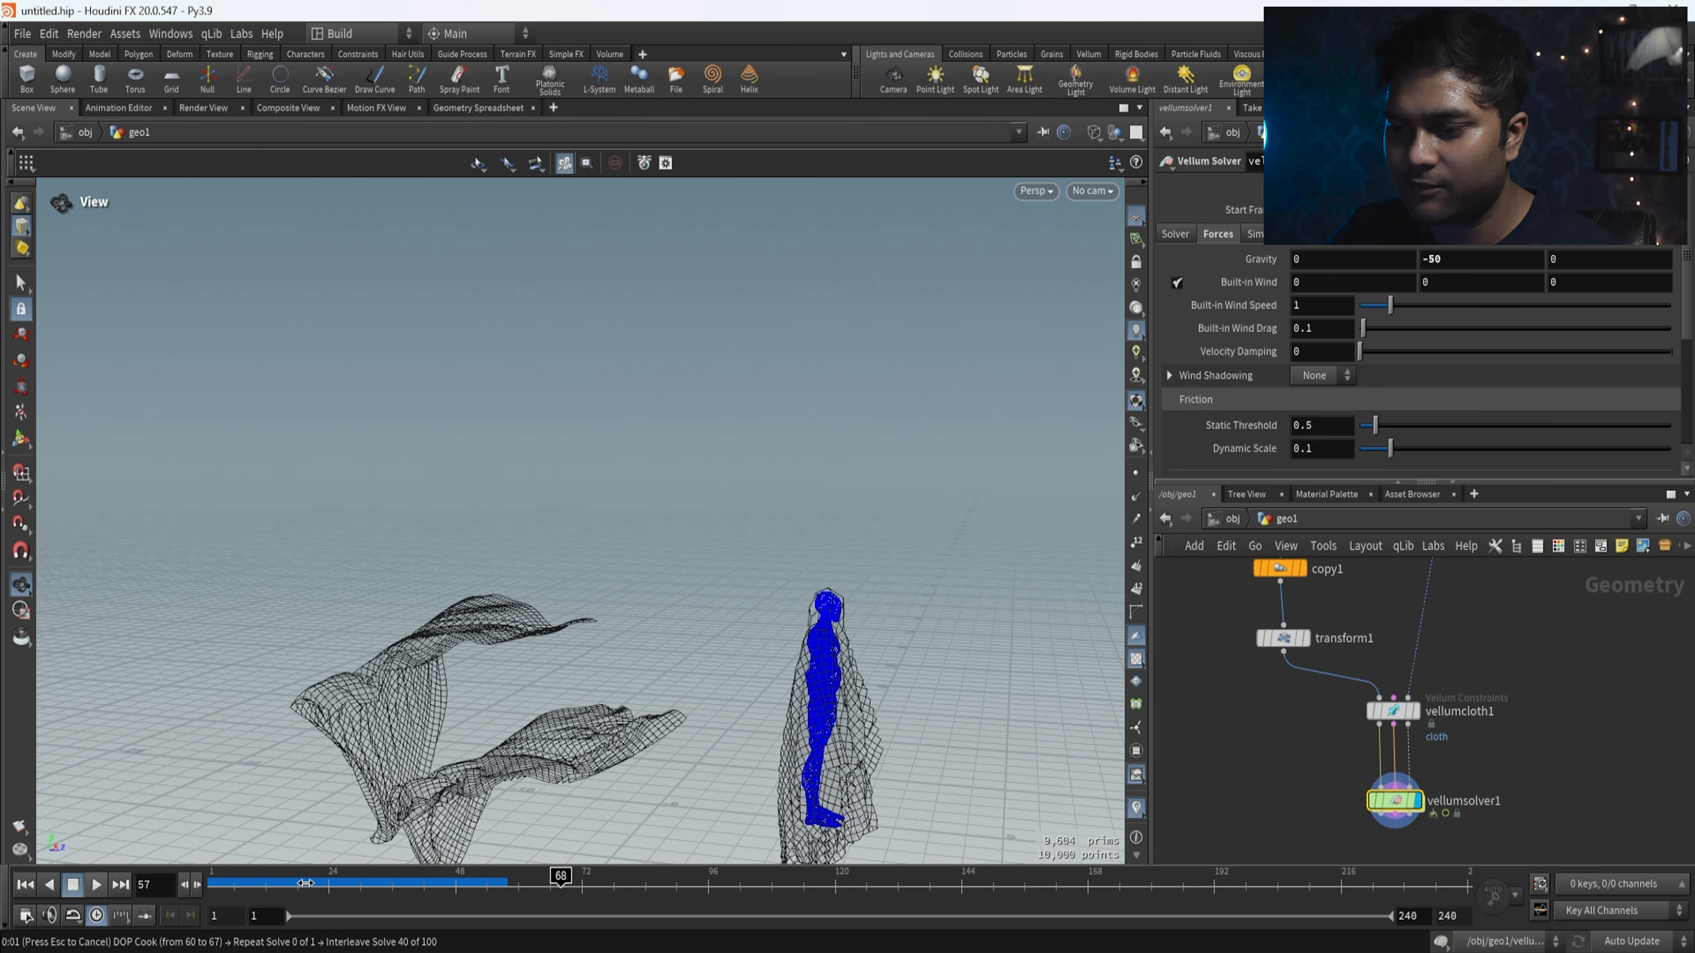
{"action": "left_click_drag", "start_coordinate": [516, 896], "coordinate": [215, 890]}
{"action": "left_click_drag", "start_coordinate": [924, 761], "coordinate": [487, 839]}
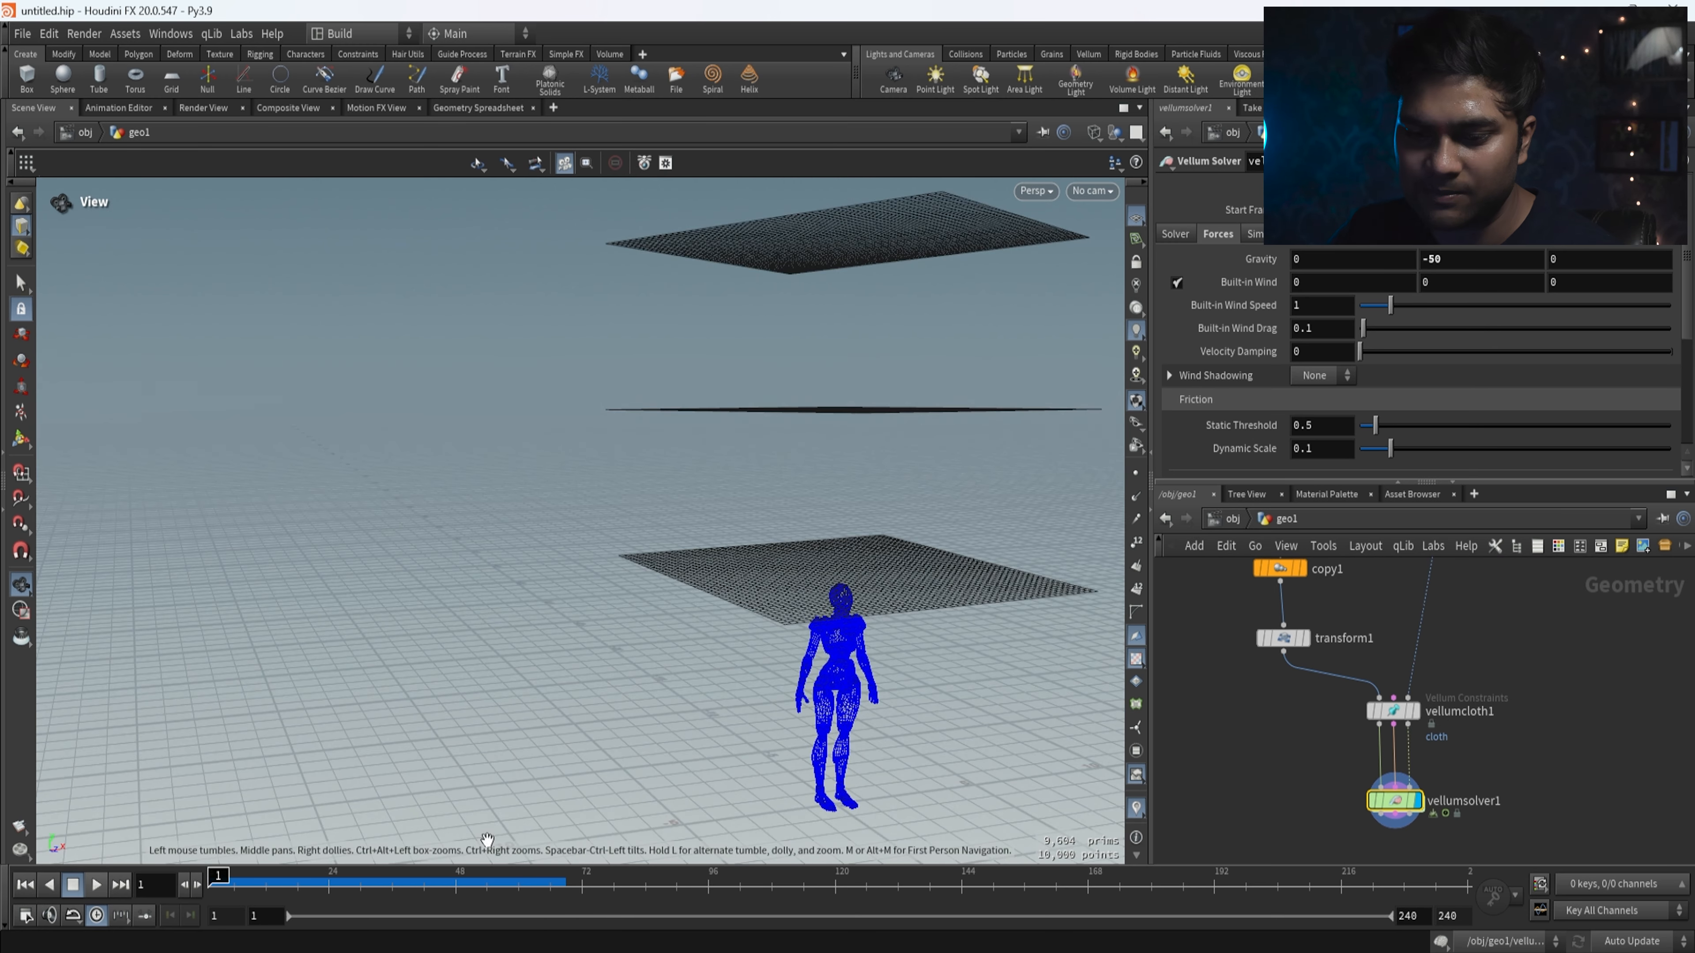
- Run the simulation through frame 240 to cache it, and replay it from frame 1 without real-time playback
{"action": "left_click", "coordinate": [95, 886]}
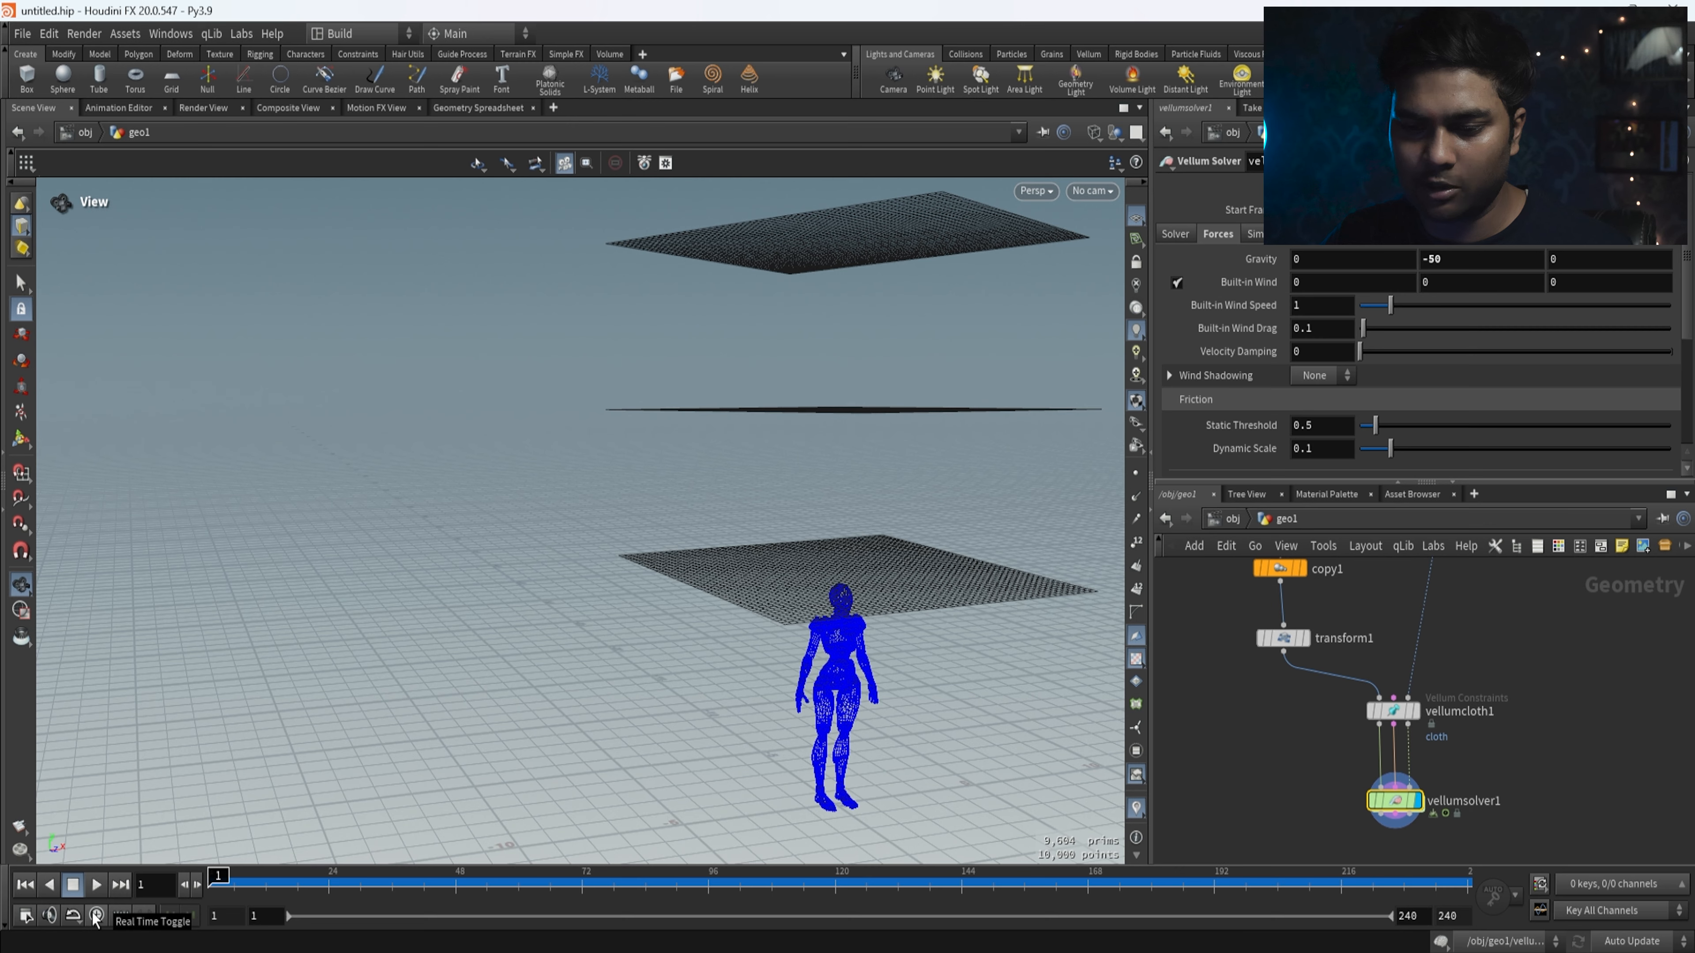
{"action": "left_click", "coordinate": [94, 885]}
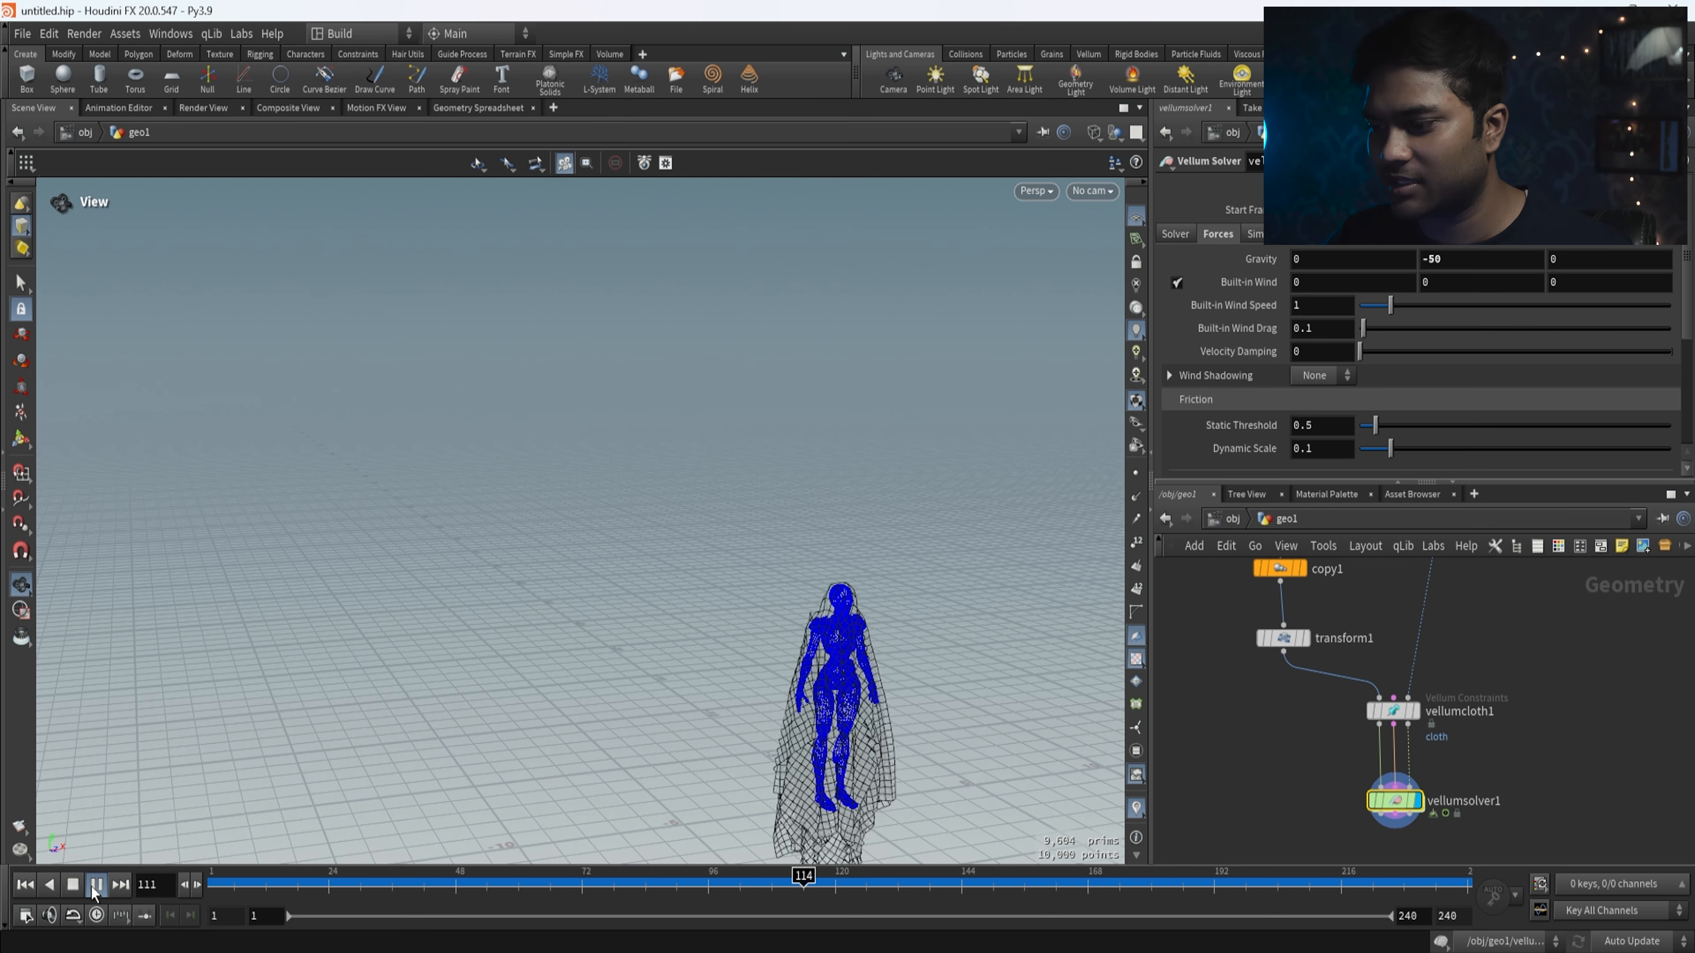
{"action": "left_click_drag", "start_coordinate": [850, 892], "coordinate": [211, 892]}
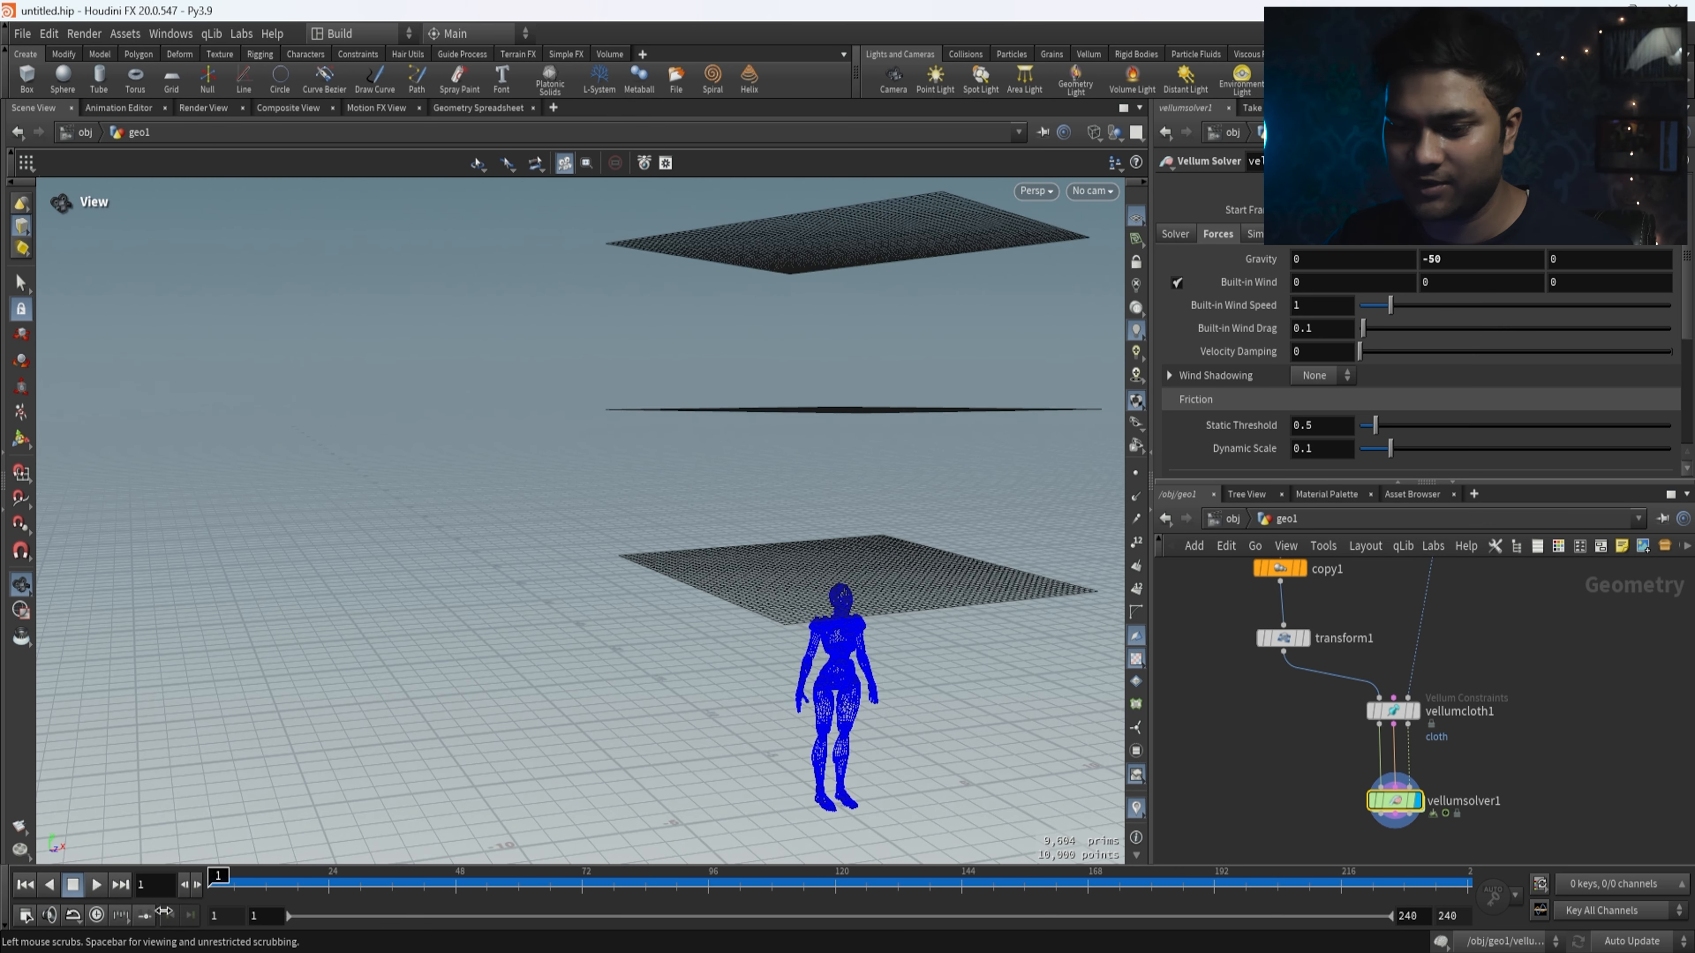
{"action": "left_click", "coordinate": [106, 885]}
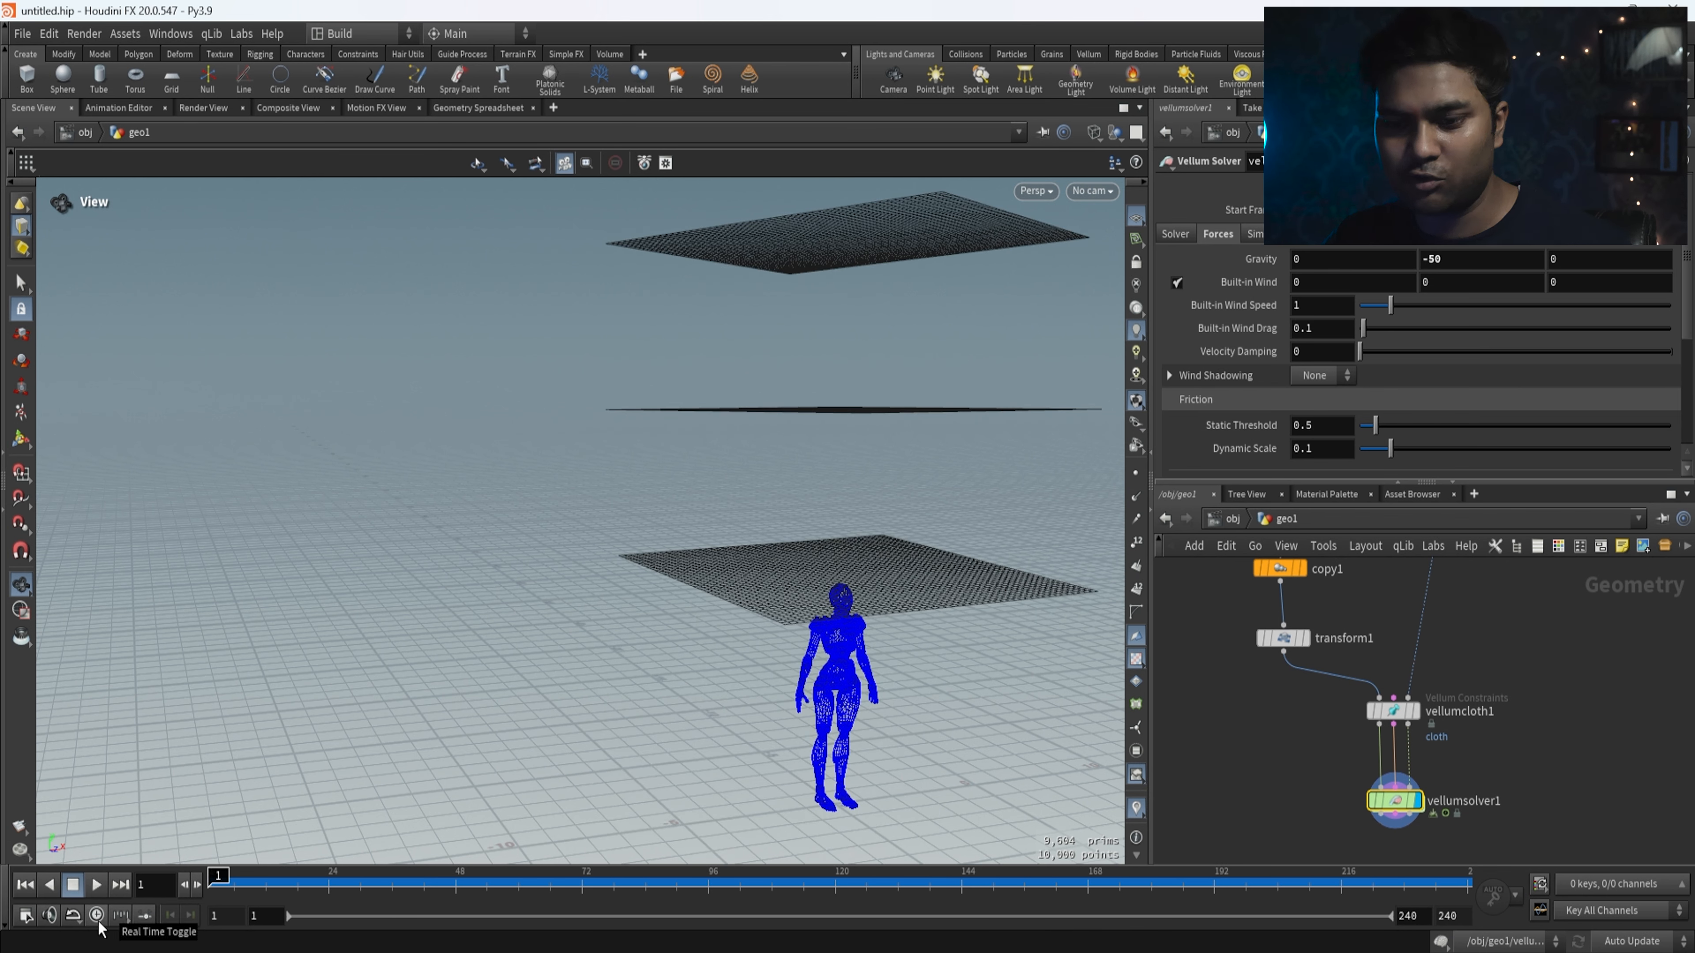
- Check the frame rate in the Global Animation Options and replay the cached simulation in real time, returning to frame 1
{"action": "left_click", "coordinate": [25, 916]}
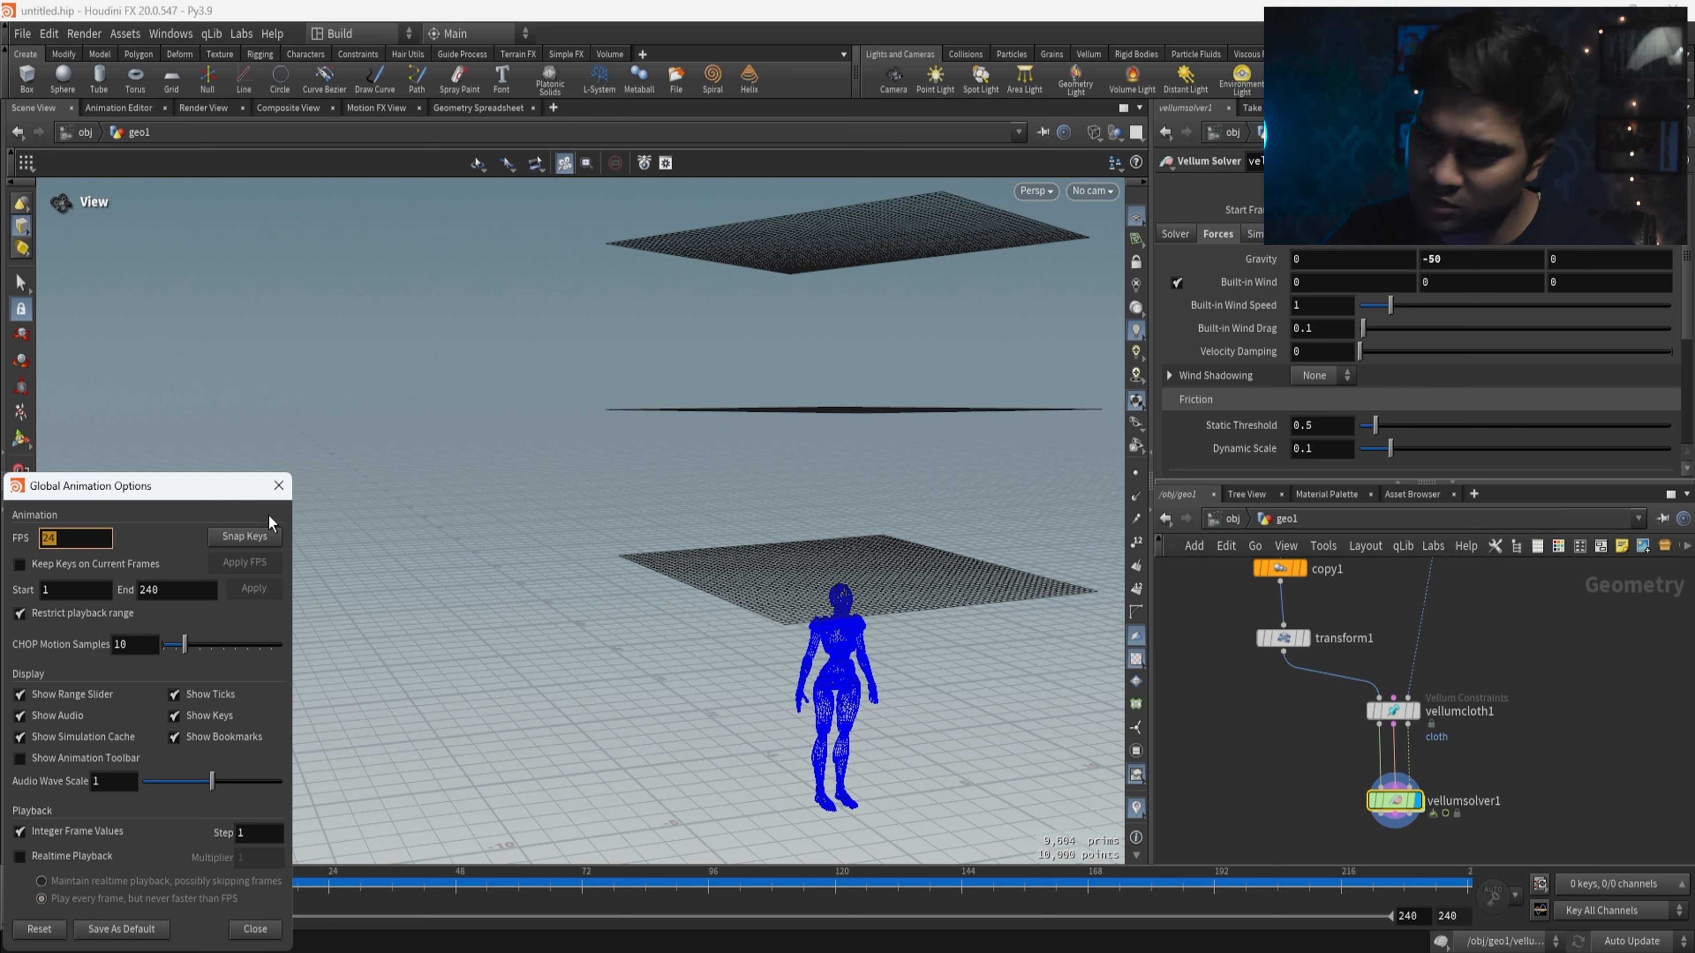
{"action": "left_click", "coordinate": [278, 486]}
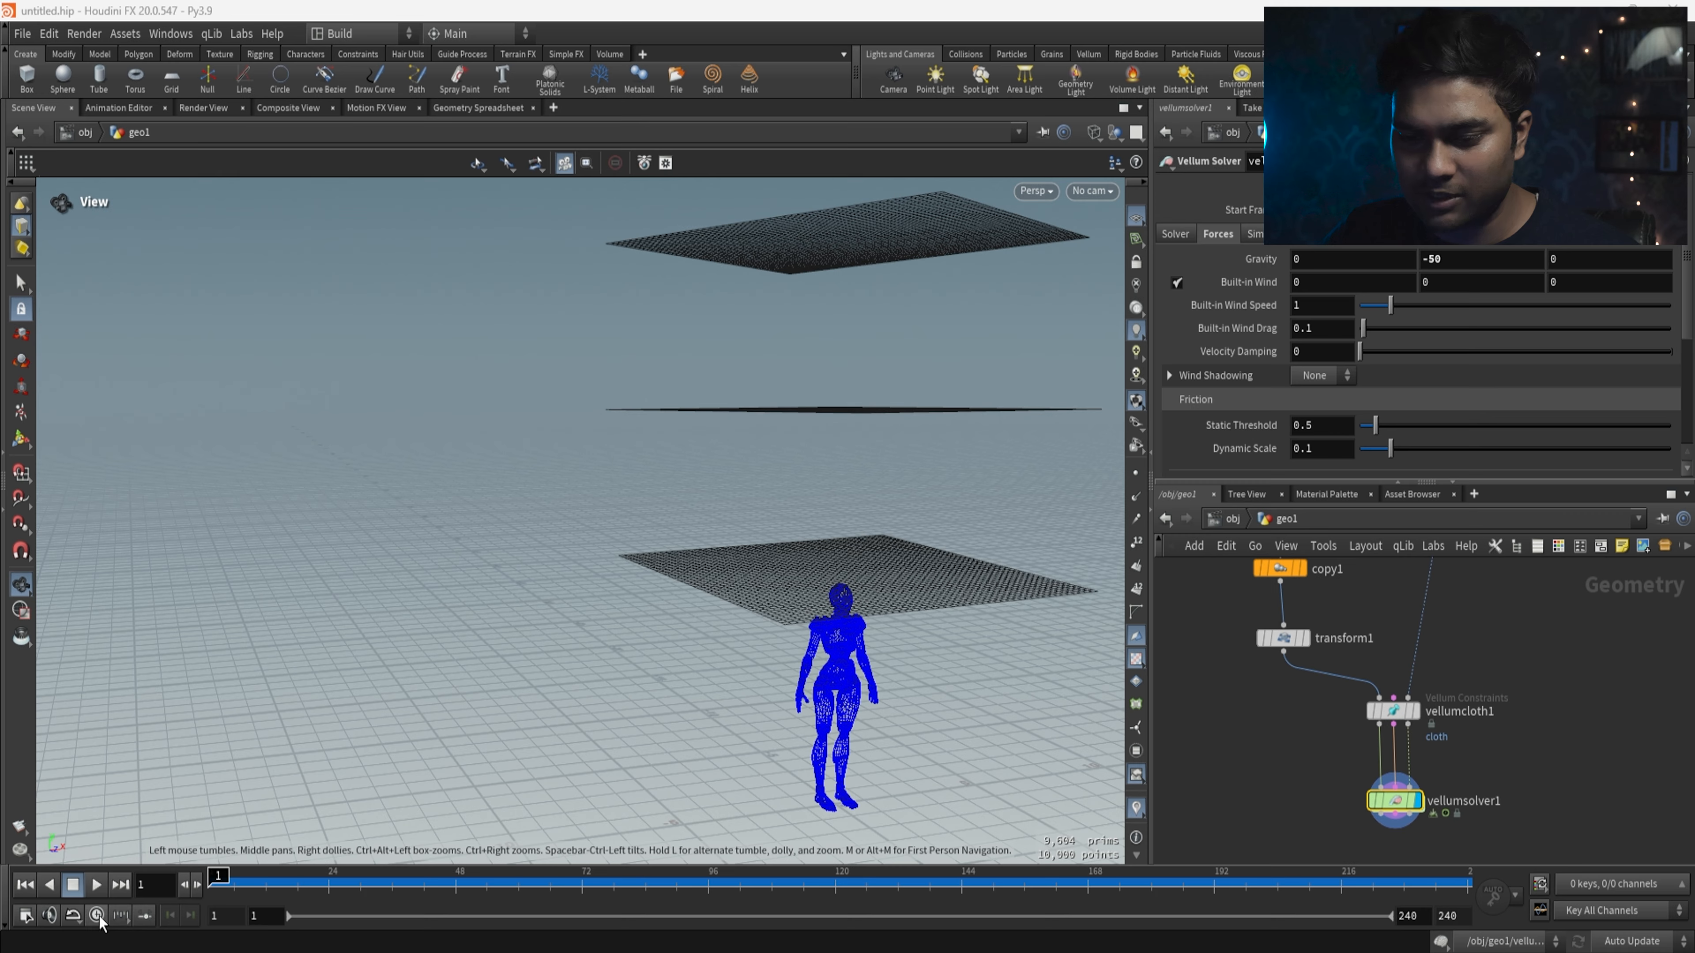
{"action": "left_click", "coordinate": [96, 884]}
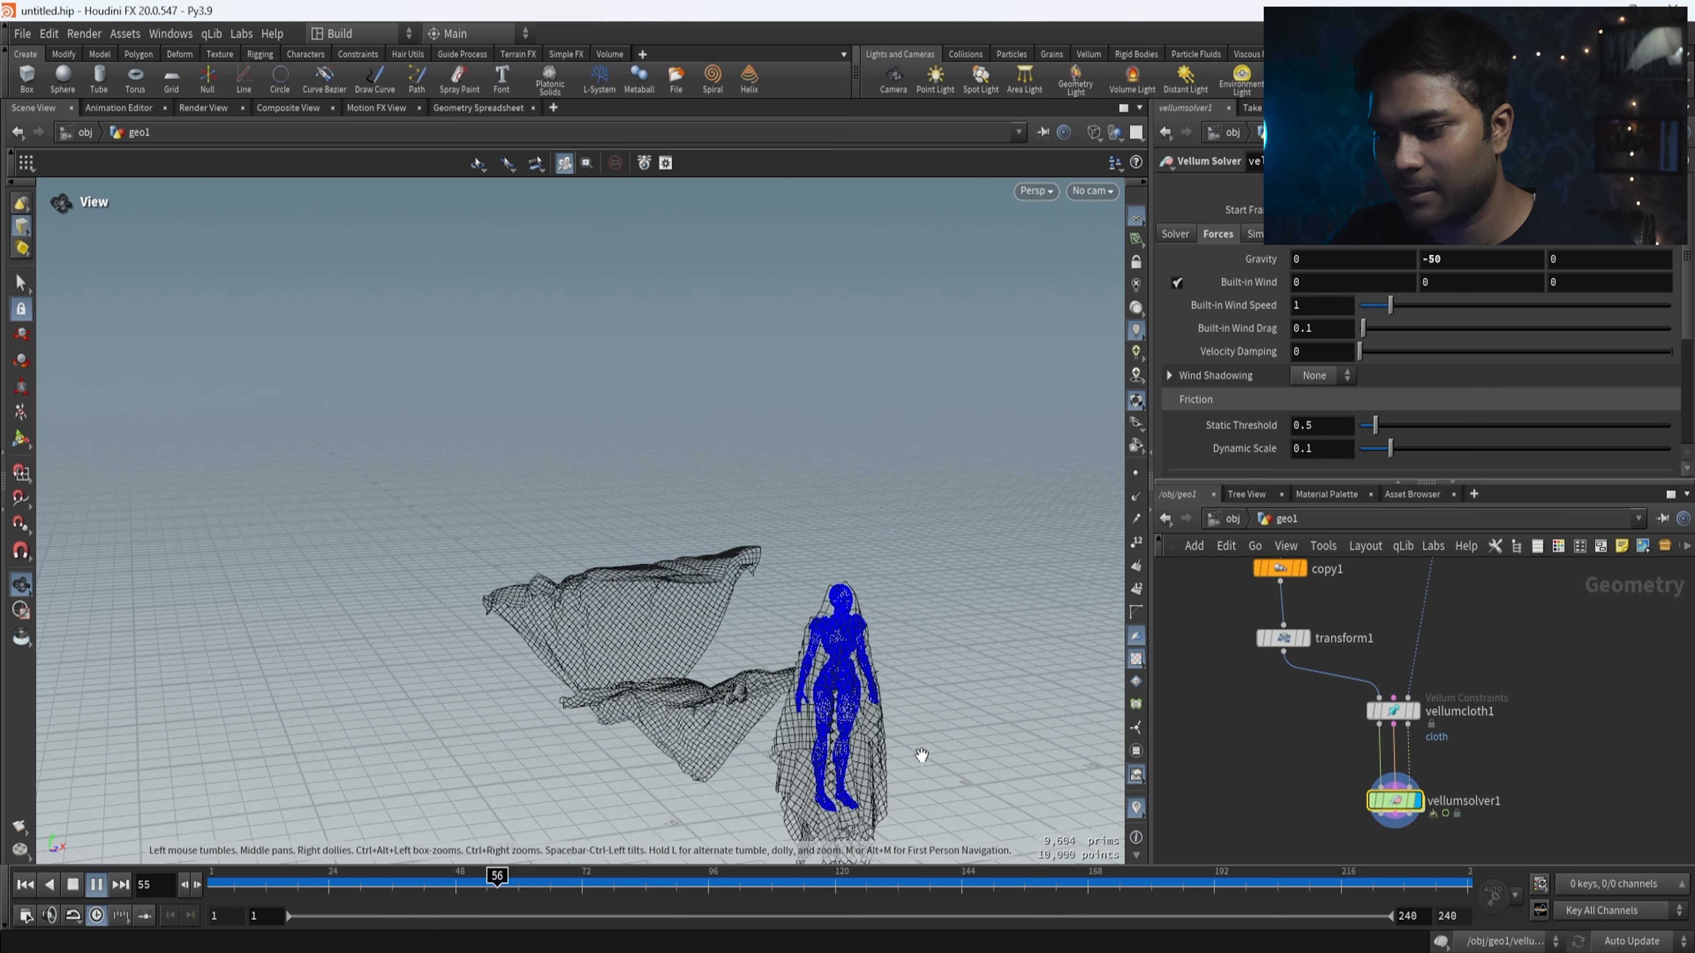
{"action": "left_click_drag", "start_coordinate": [548, 885], "coordinate": [212, 887]}
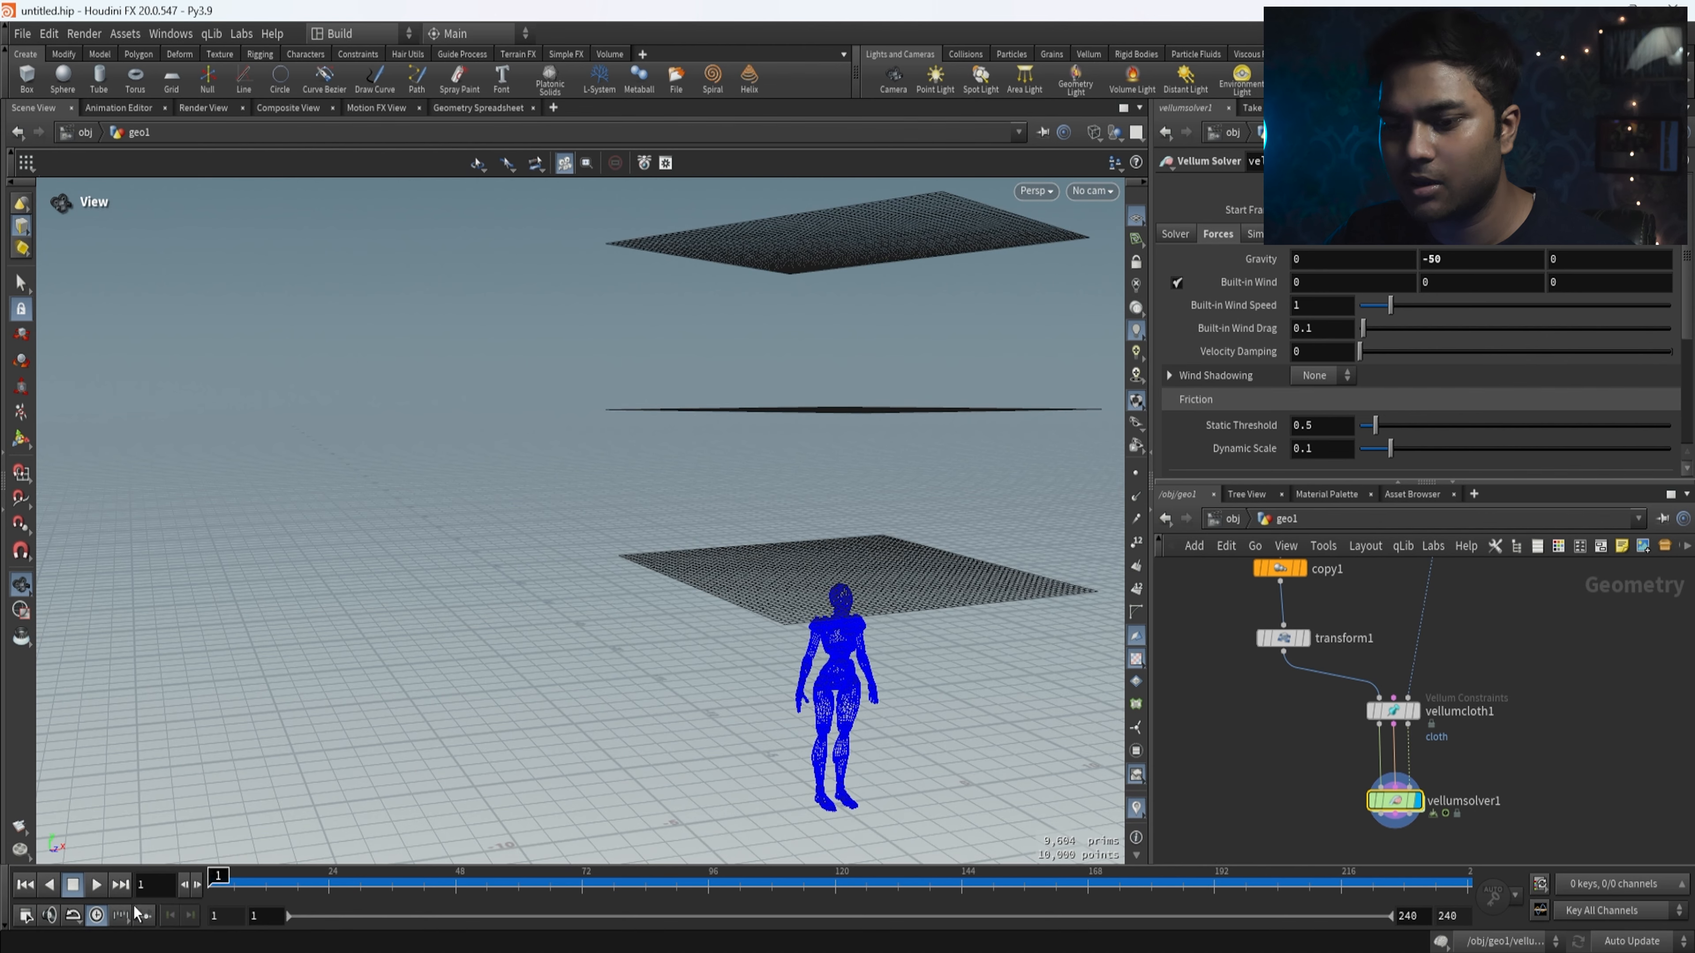
{"action": "left_click", "coordinate": [97, 885]}
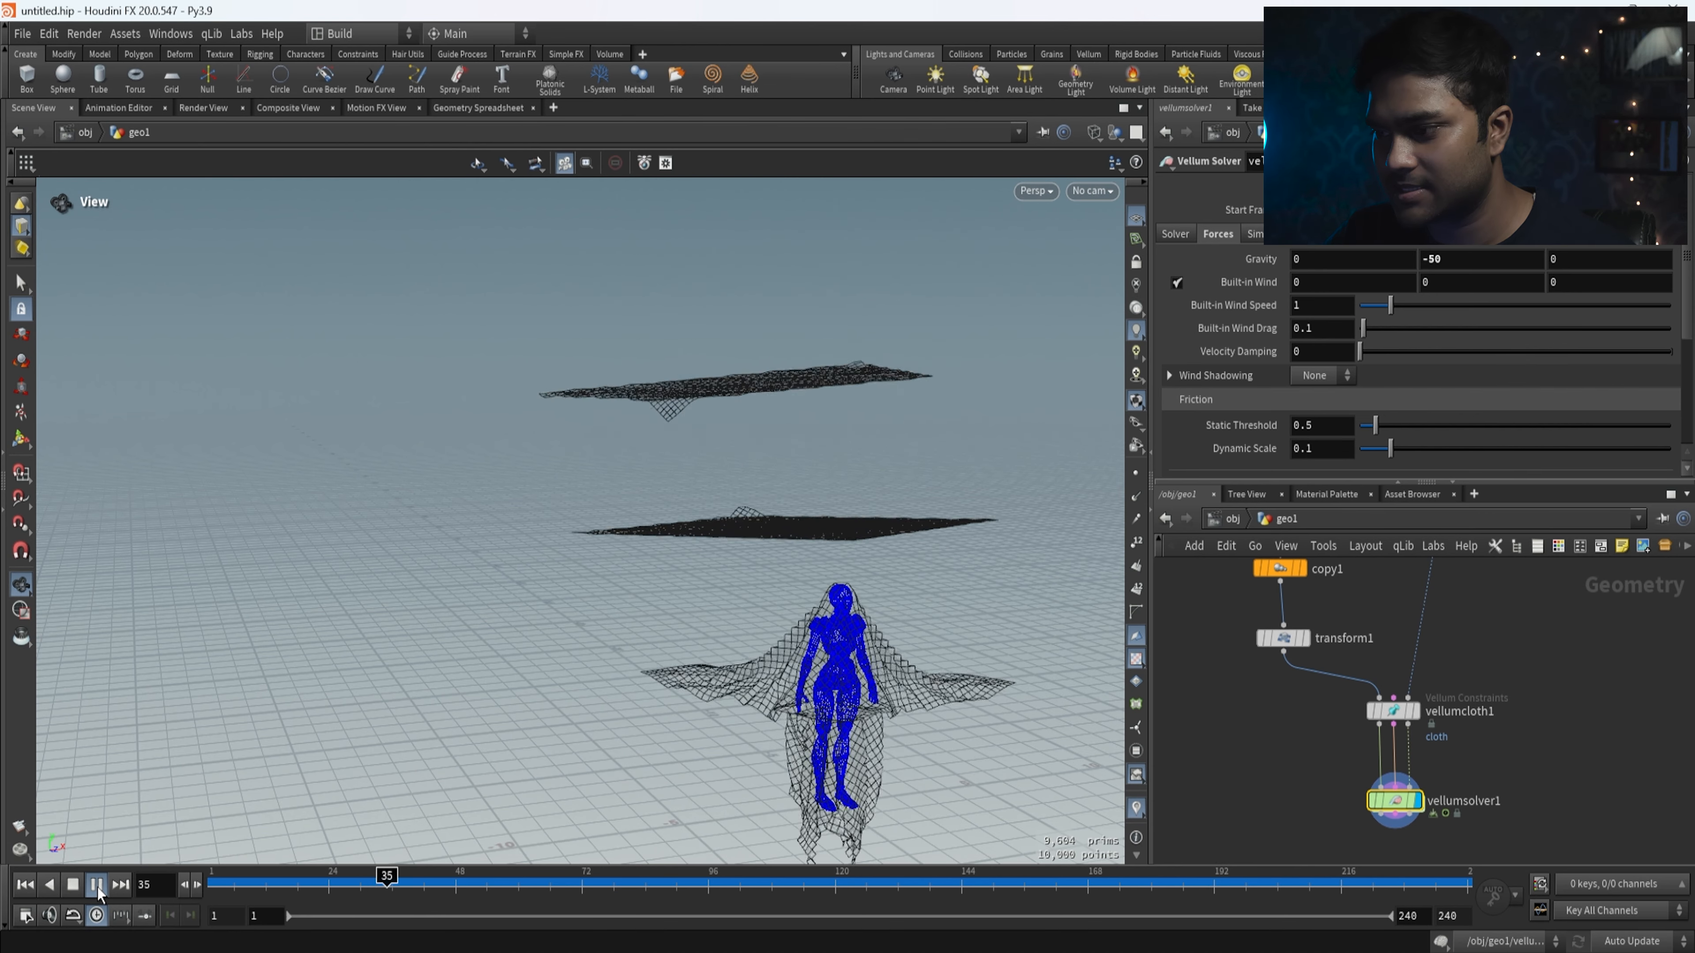
{"action": "left_click", "coordinate": [97, 888]}
{"action": "left_click_drag", "start_coordinate": [494, 887], "coordinate": [213, 886]}
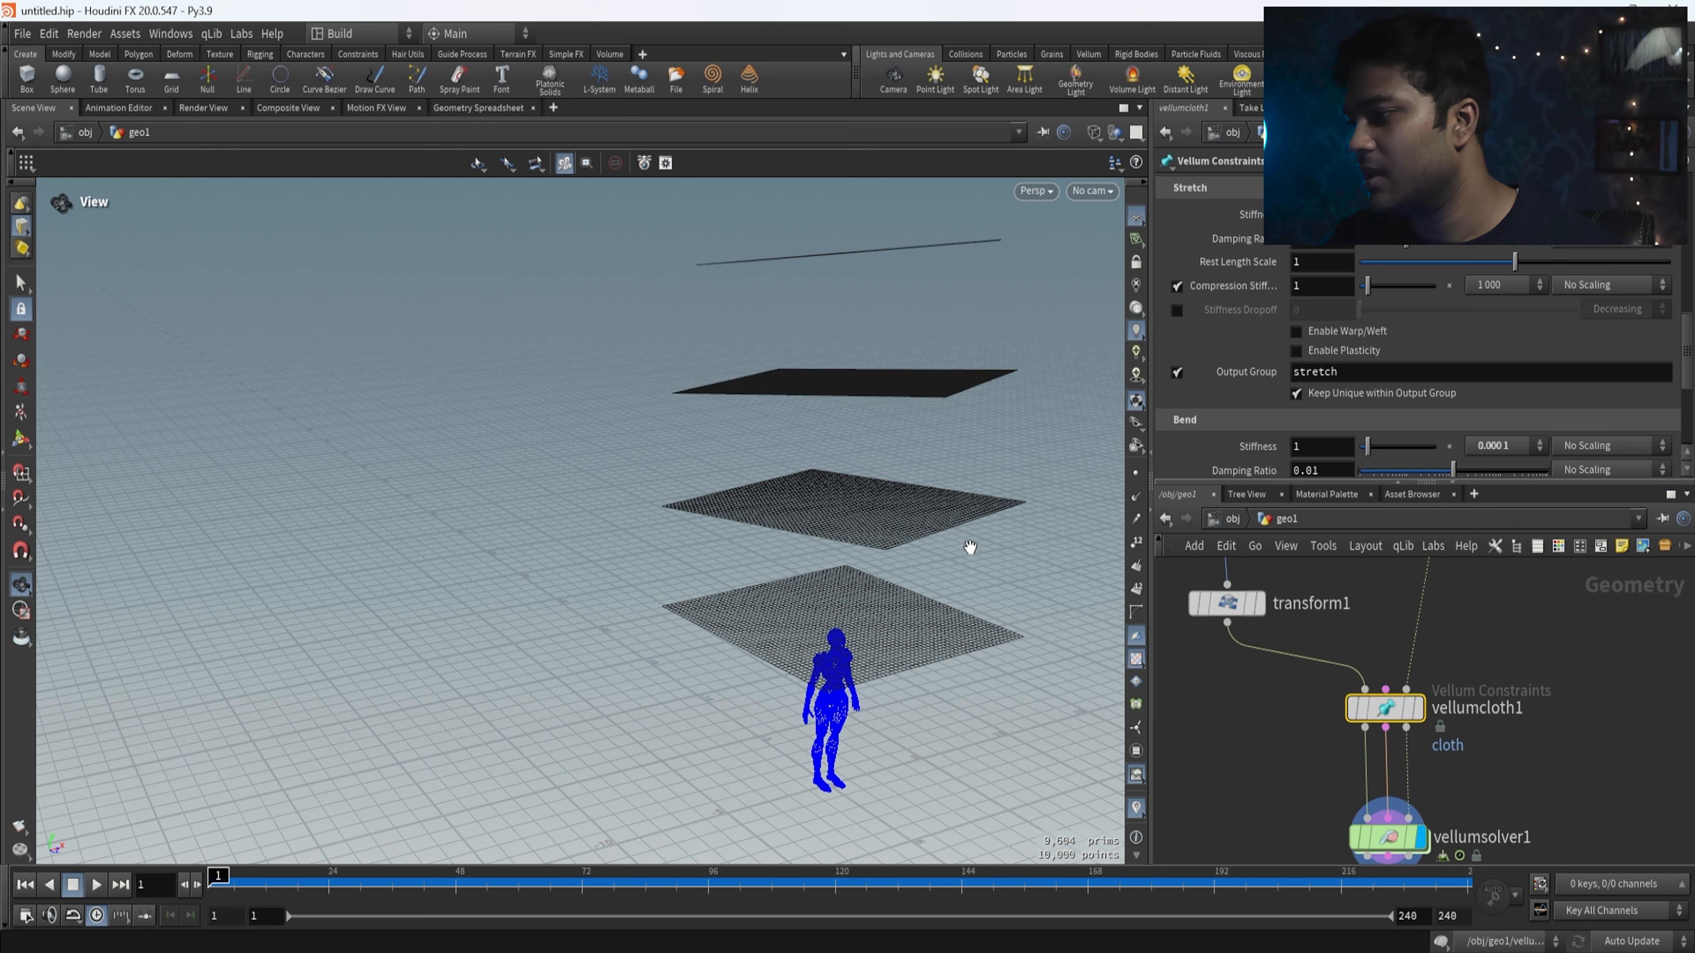
- Set the Vellum cloth's bend stiffness to 3.4 with a multiplier of 0.000001
{"action": "double_click", "coordinate": [1388, 718]}
{"action": "key", "text": "u"}
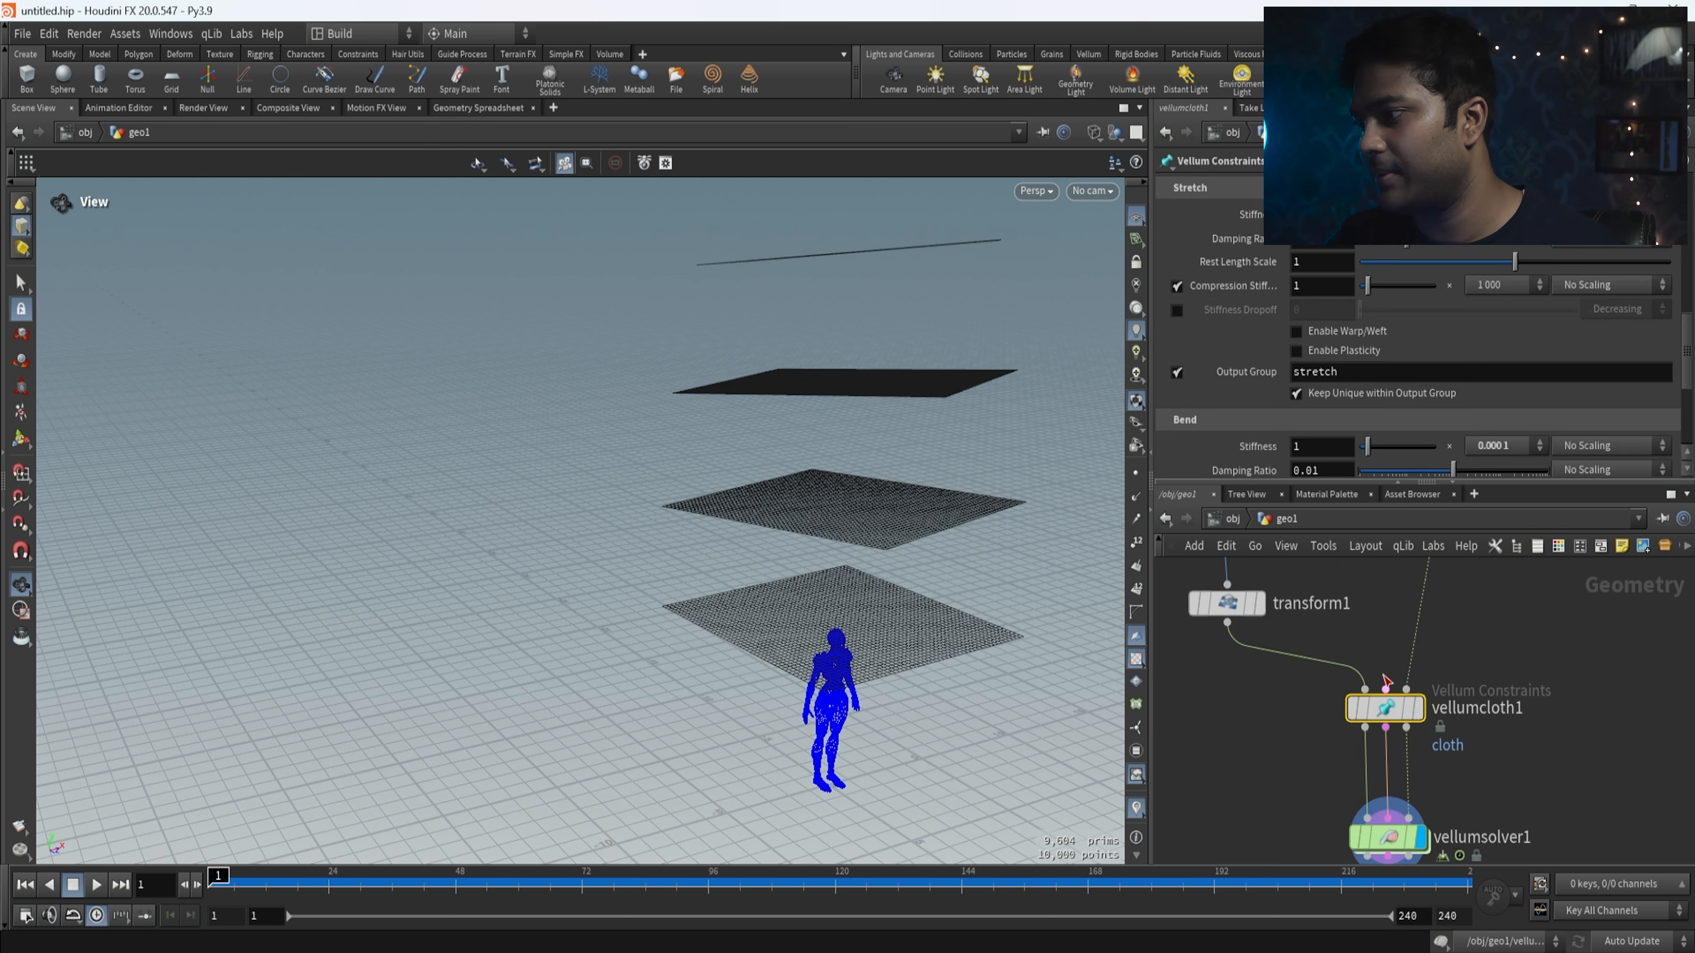
{"action": "scroll", "coordinate": [1328, 381], "scroll_direction": "down", "scroll_amount": 3}
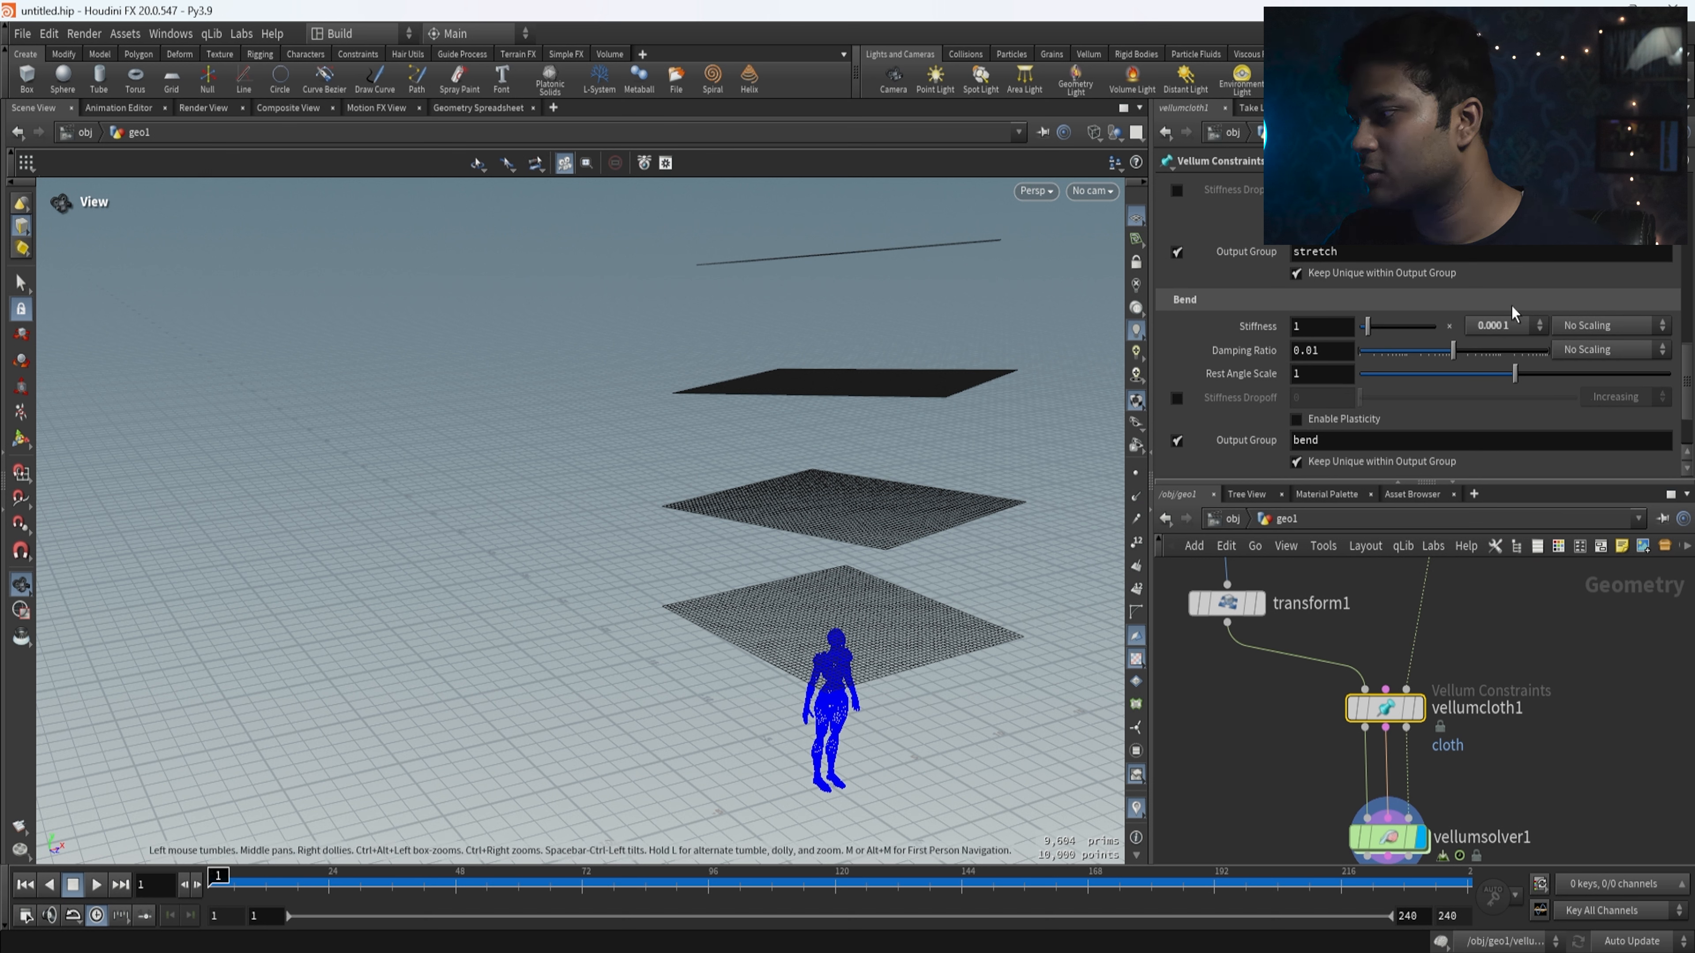
{"action": "left_click", "coordinate": [1508, 325]}
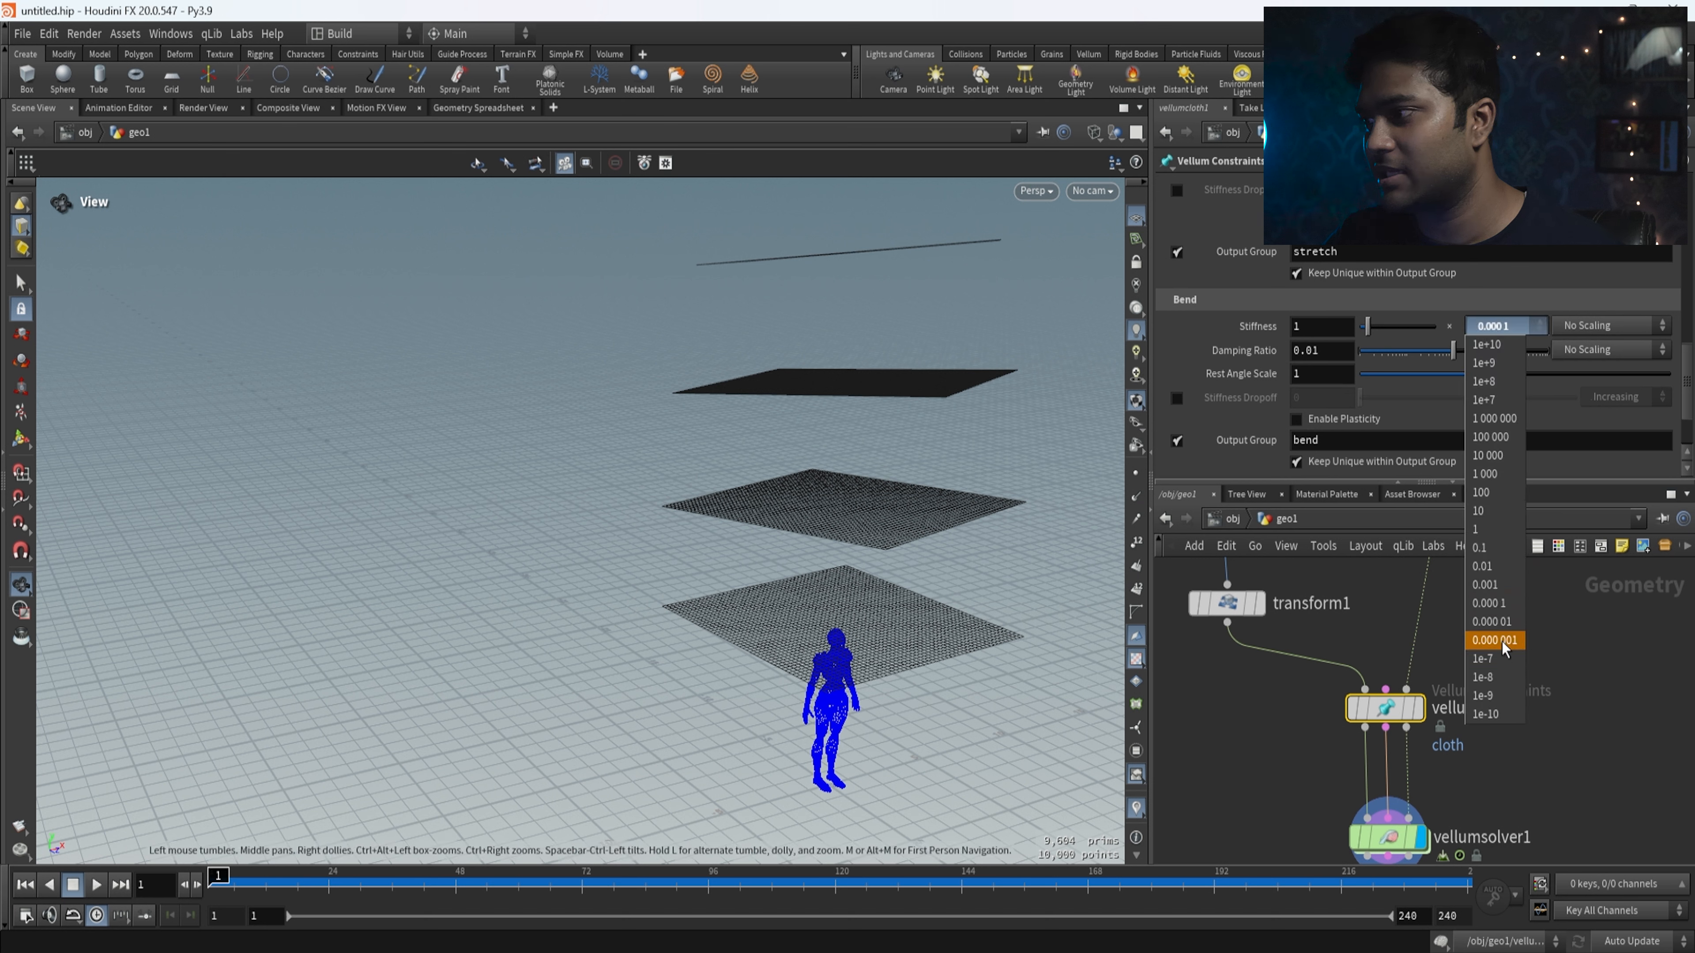
{"action": "left_click", "coordinate": [1388, 334]}
{"action": "left_click", "coordinate": [1387, 326]}
{"action": "left_click", "coordinate": [1510, 325]}
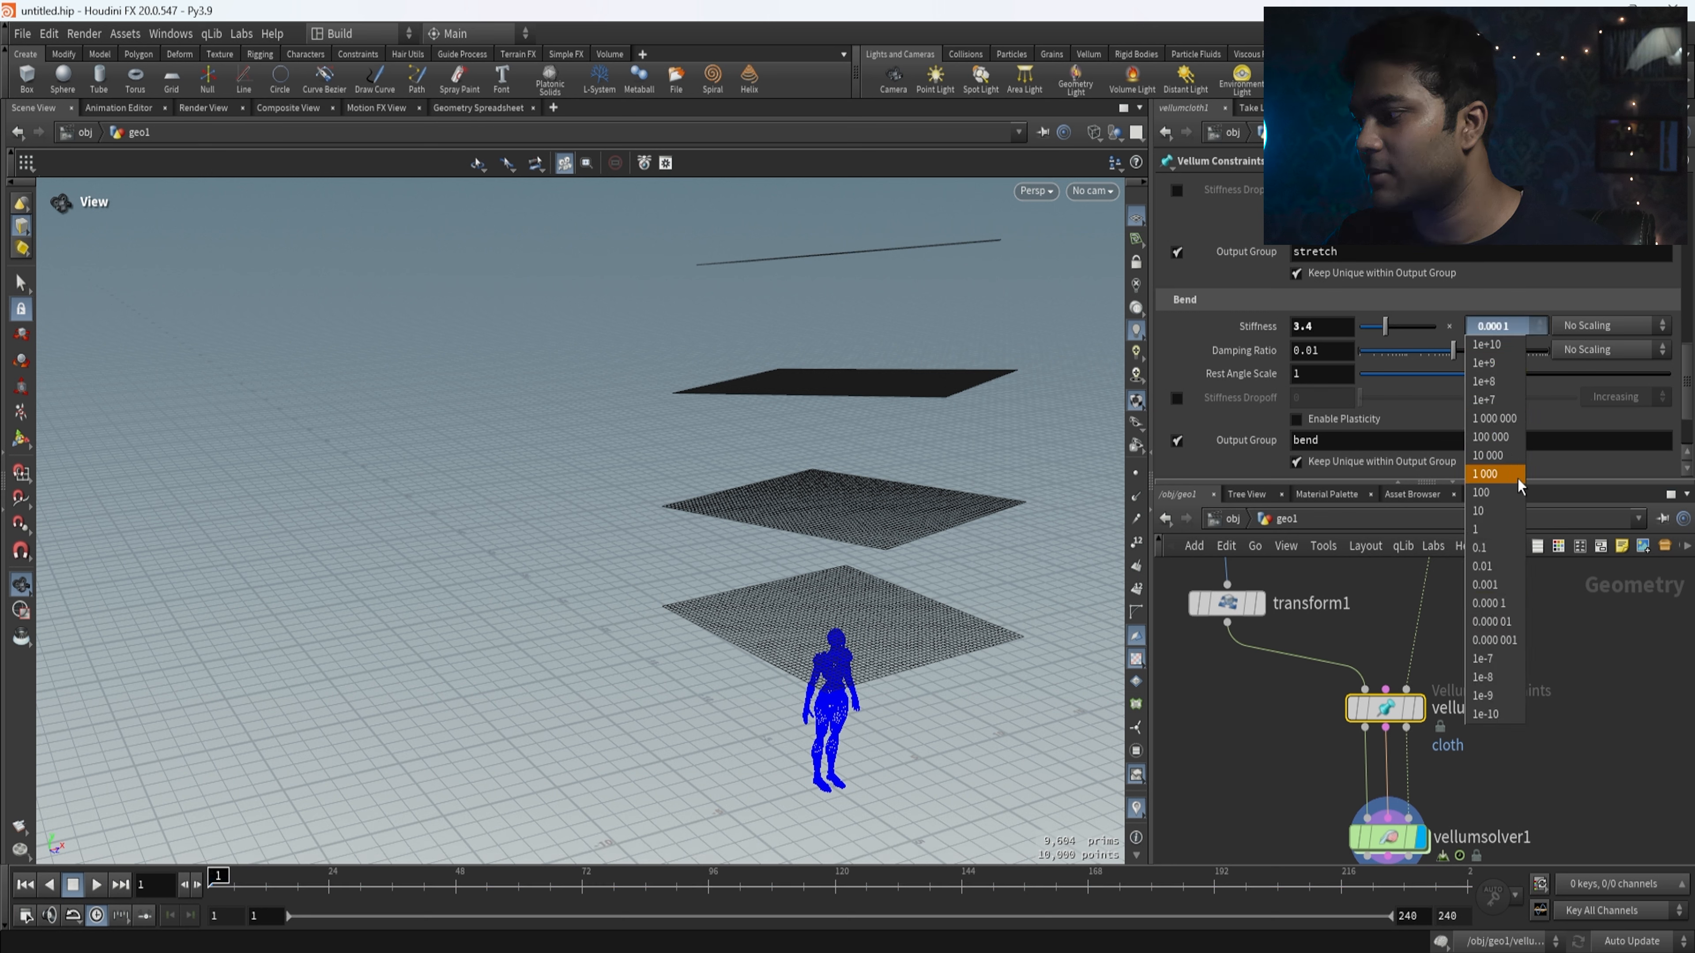
{"action": "left_click", "coordinate": [1495, 641]}
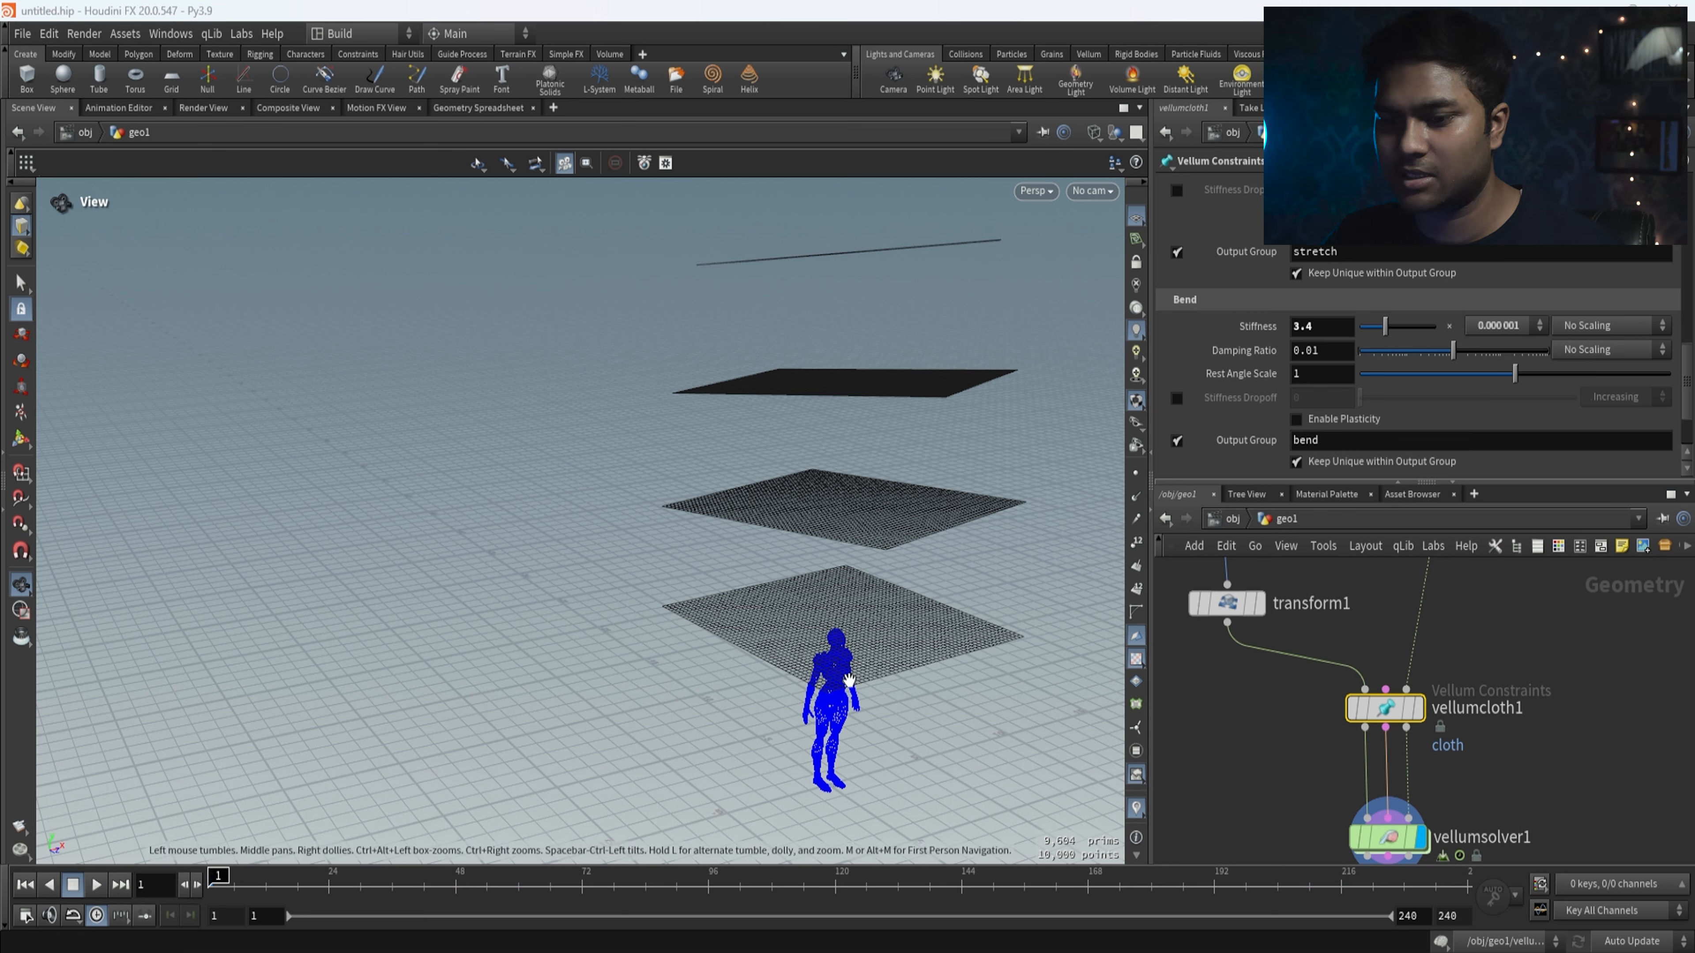
- Play the simulation with the new bend stiffness and examine how the cloths fold around the character
{"action": "left_click", "coordinate": [95, 888]}
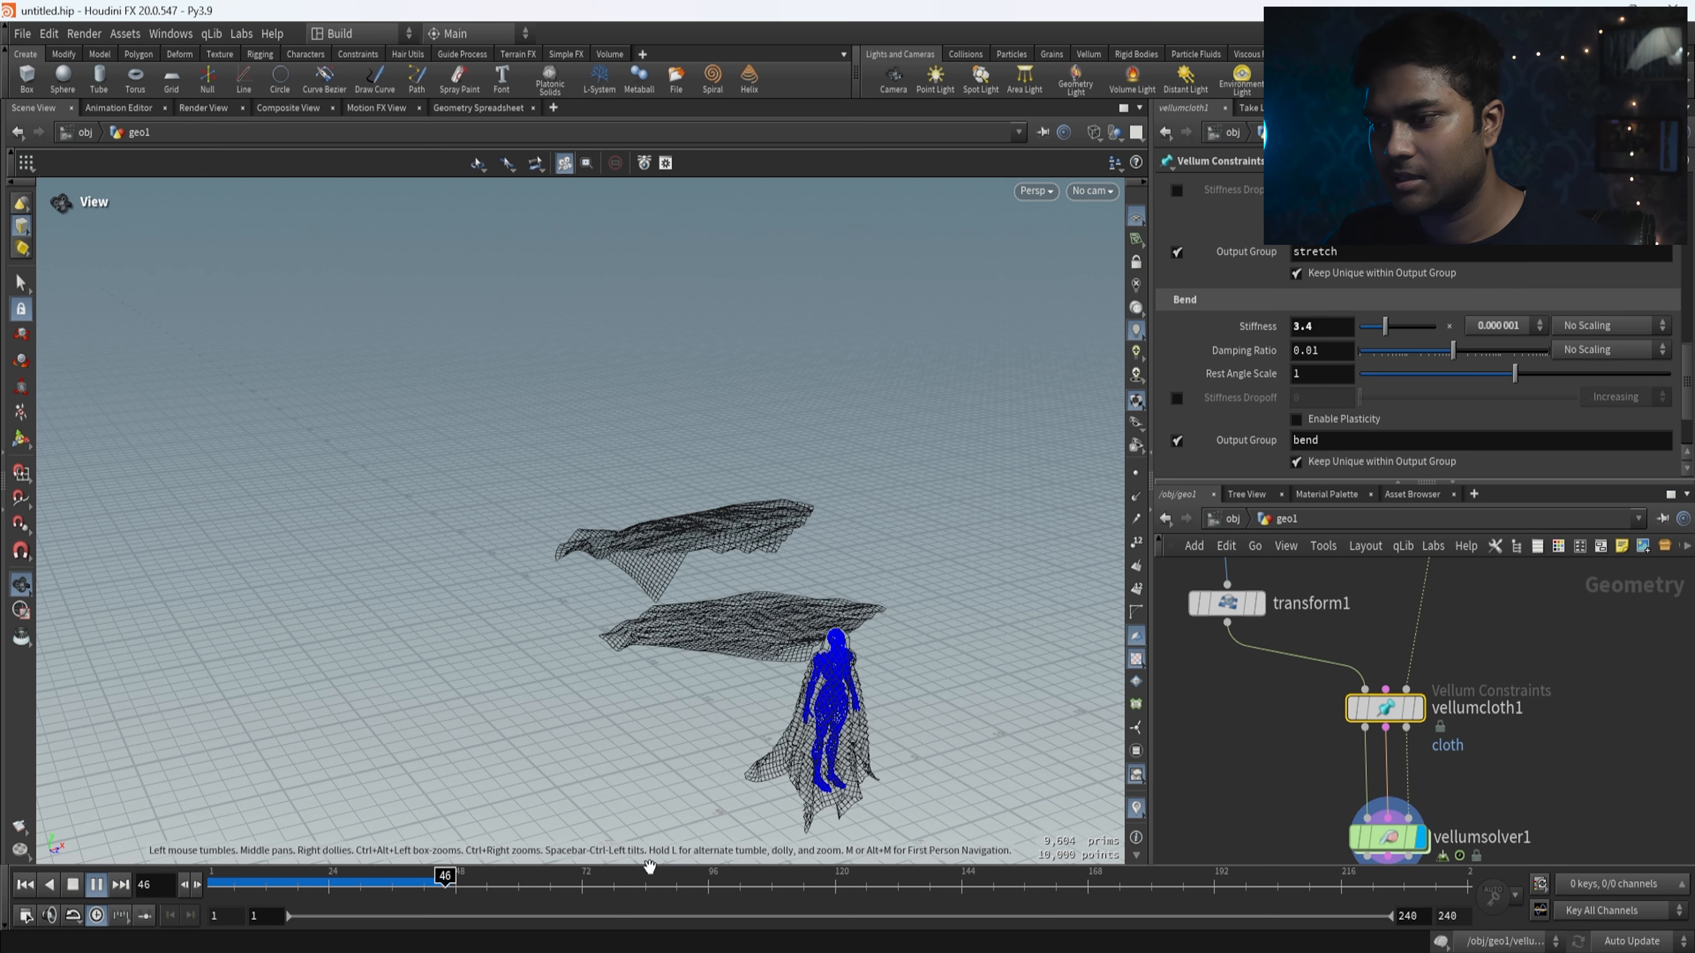
{"action": "left_click_drag", "start_coordinate": [730, 666], "coordinate": [741, 724]}
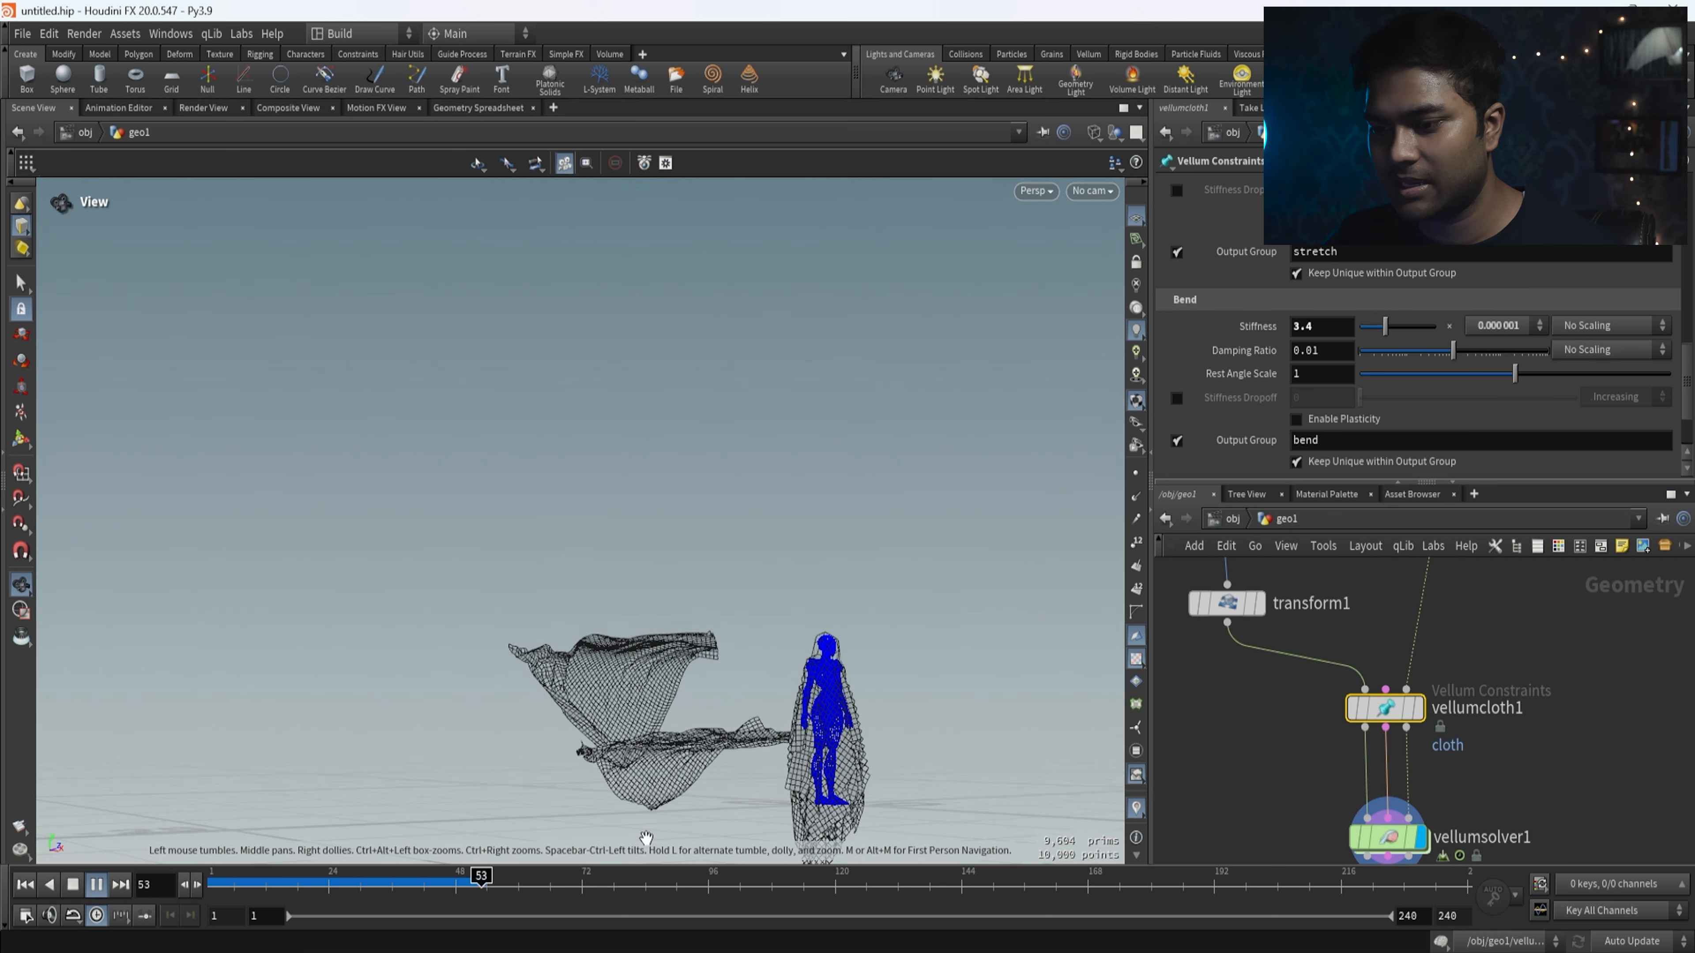
{"action": "left_click_drag", "start_coordinate": [507, 885], "coordinate": [188, 899]}
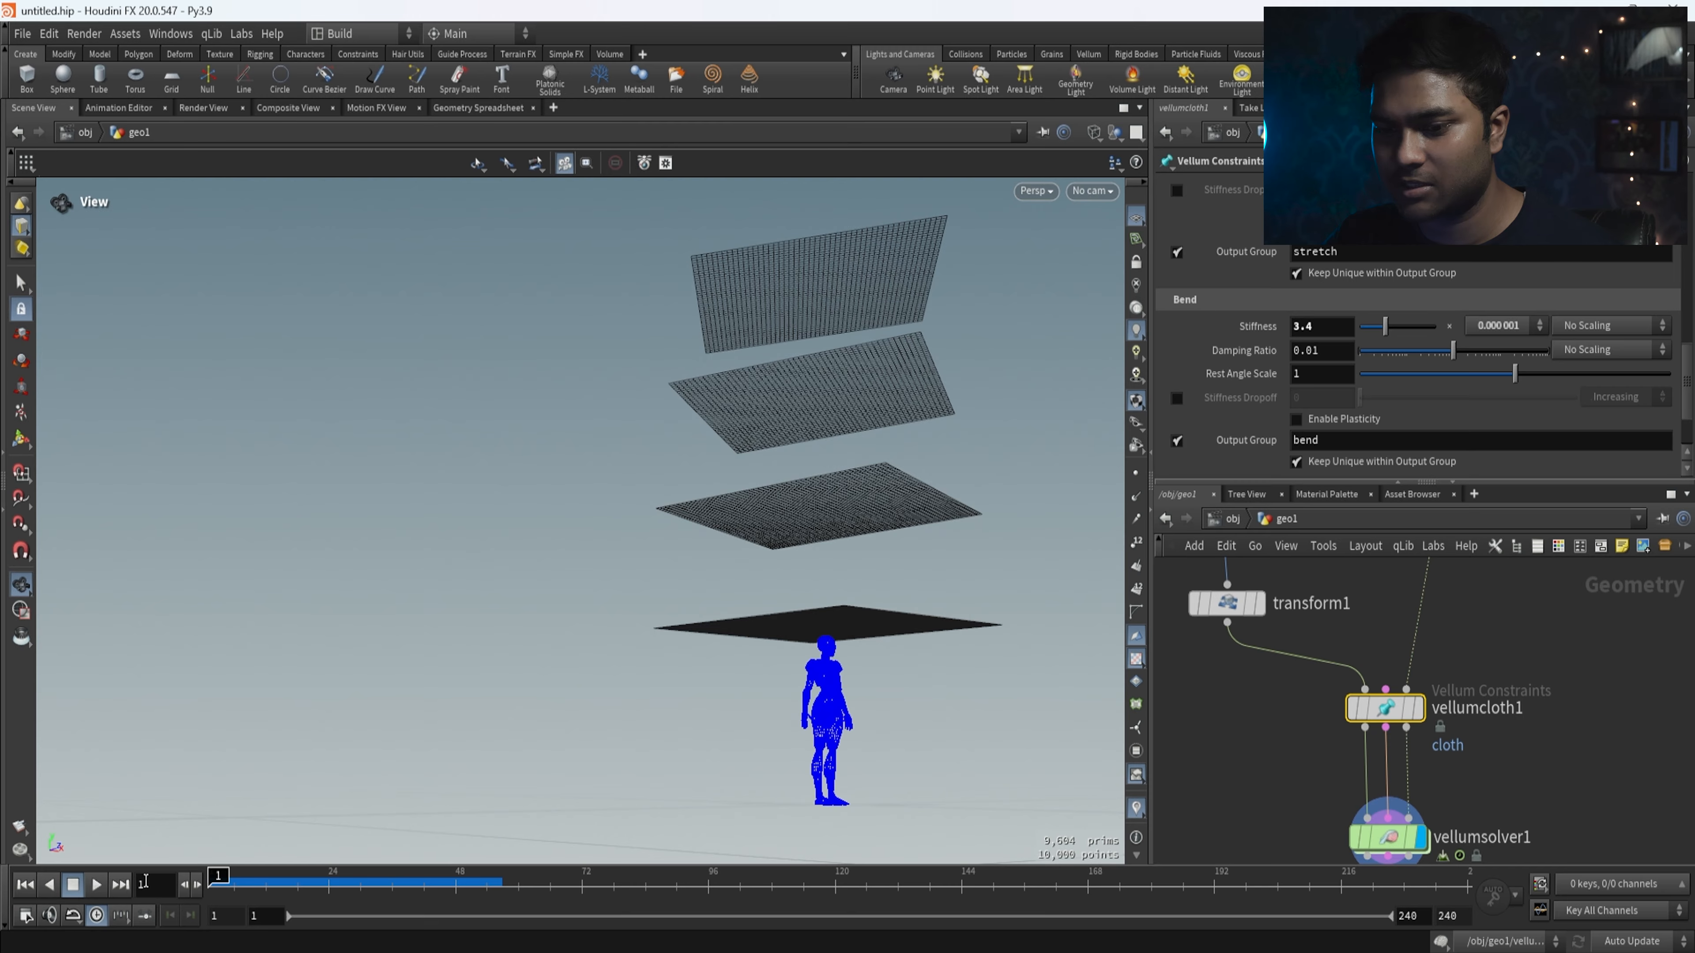
{"action": "left_click", "coordinate": [94, 887]}
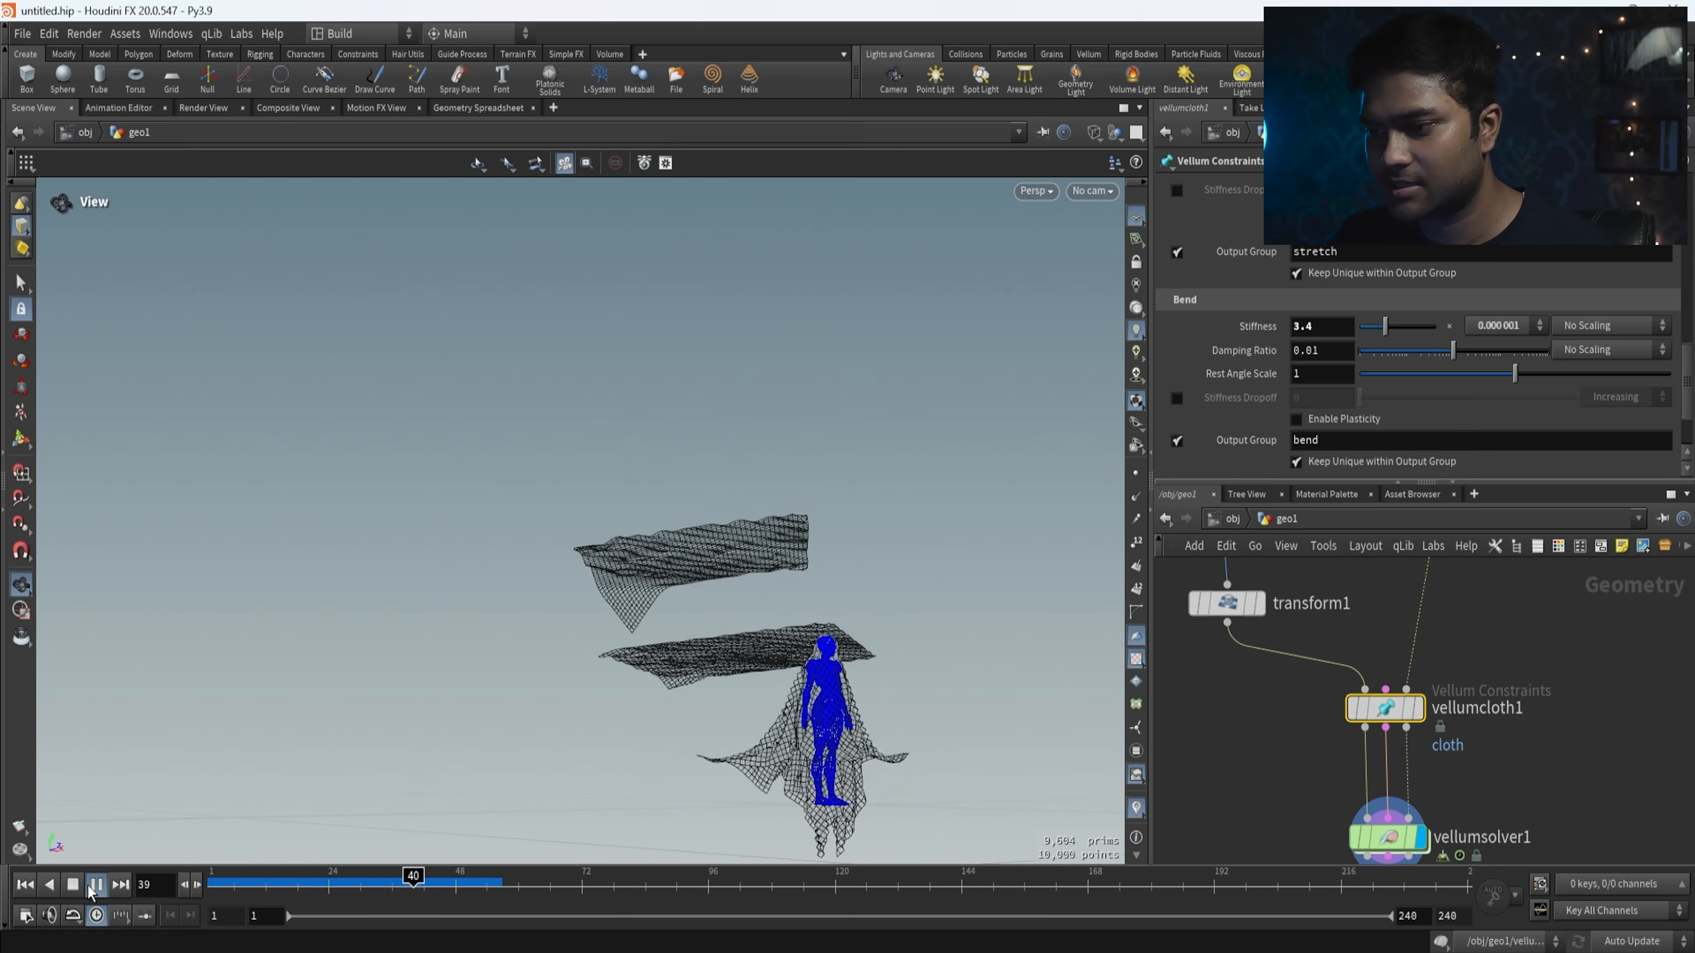
{"action": "left_click", "coordinate": [93, 889]}
{"action": "left_click_drag", "start_coordinate": [455, 880], "coordinate": [163, 889]}
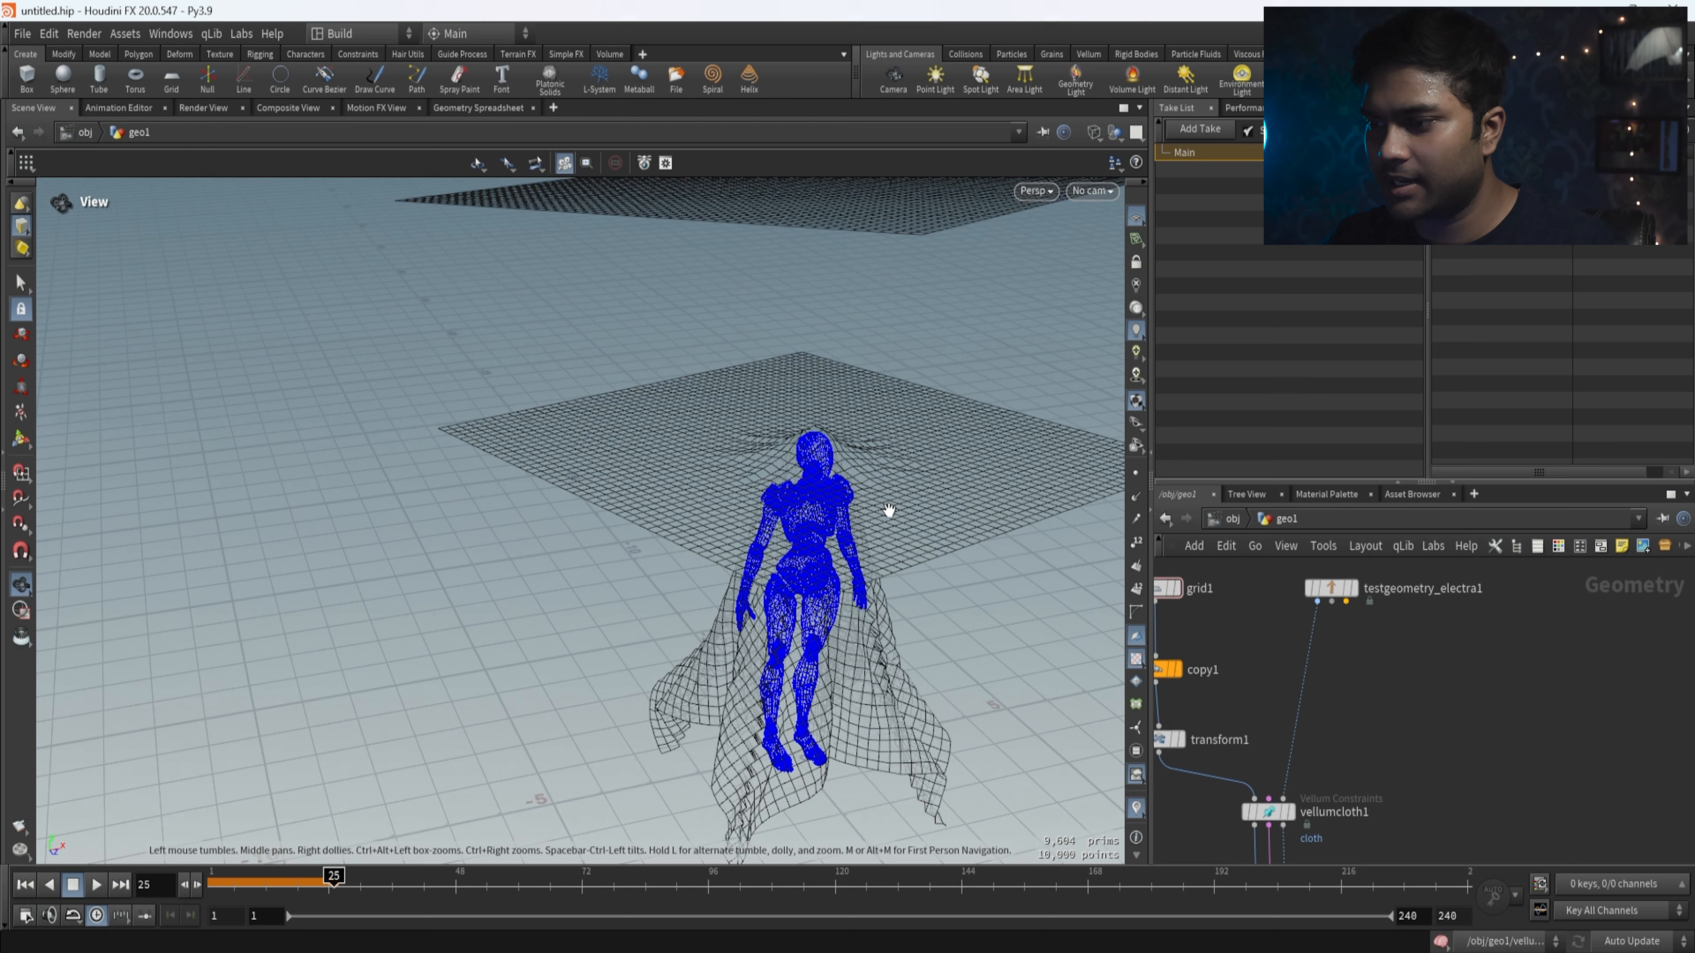
{"action": "scroll", "coordinate": [889, 510], "scroll_direction": "down", "scroll_amount": 1}
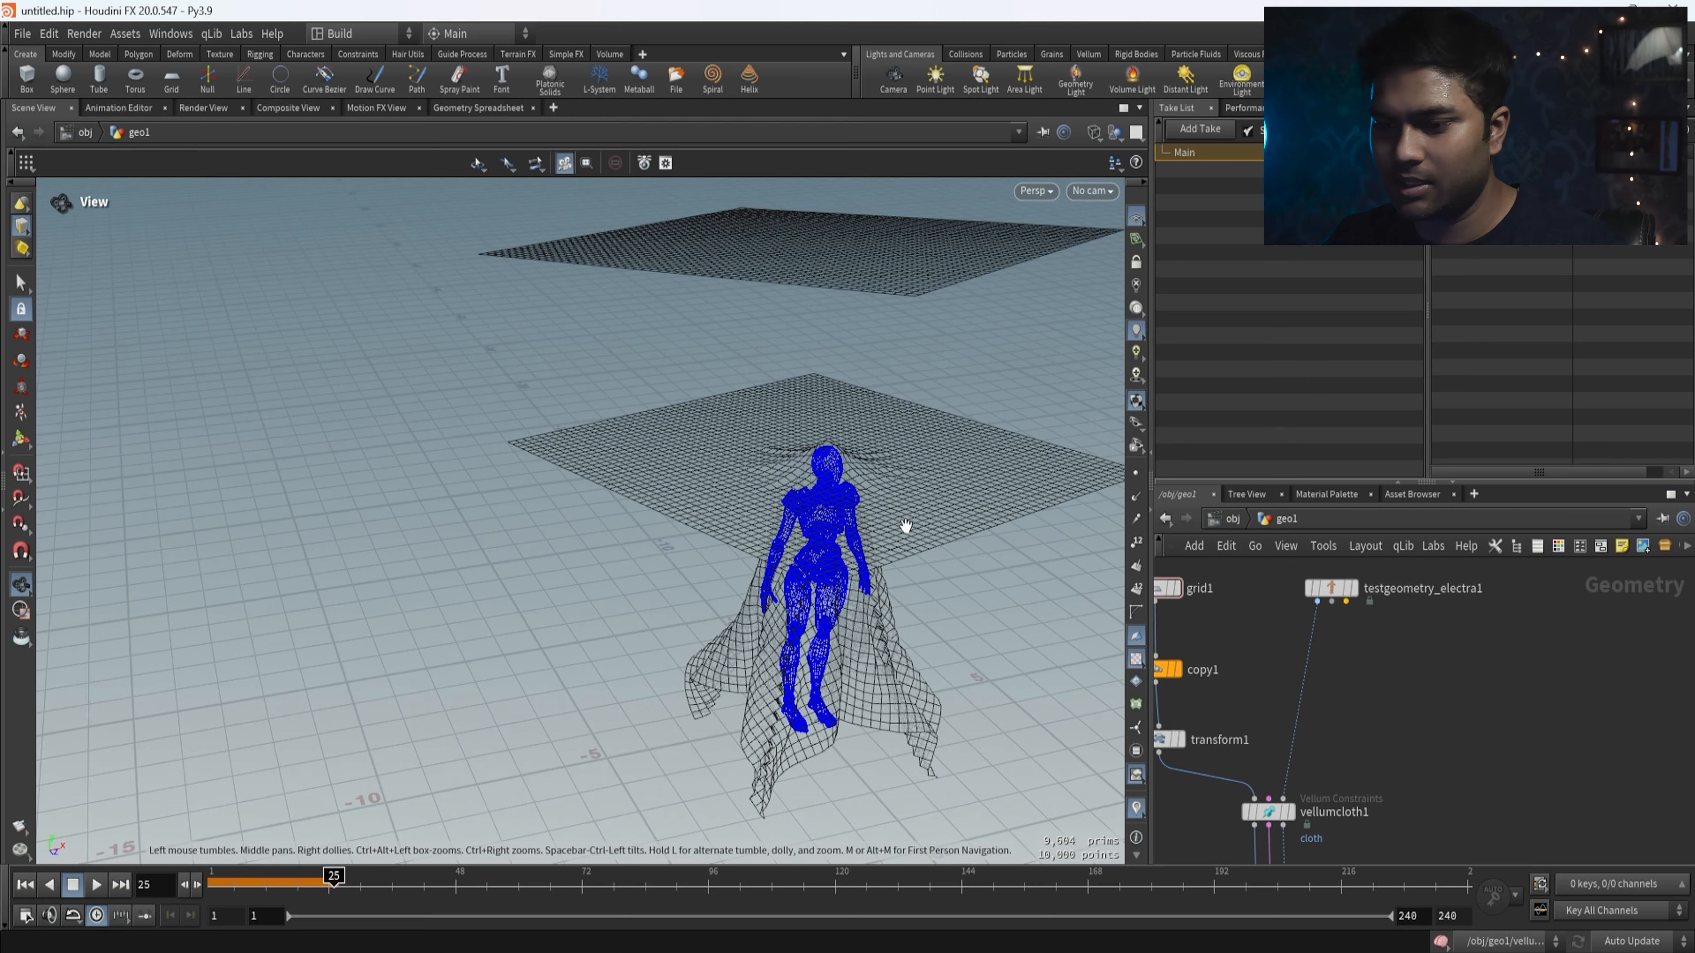
- Add a Vellum Post-Process node below vellumsolver1, connect it to the solver's outputs and display its result at frame 15
{"action": "left_click_drag", "start_coordinate": [334, 876], "coordinate": [281, 880]}
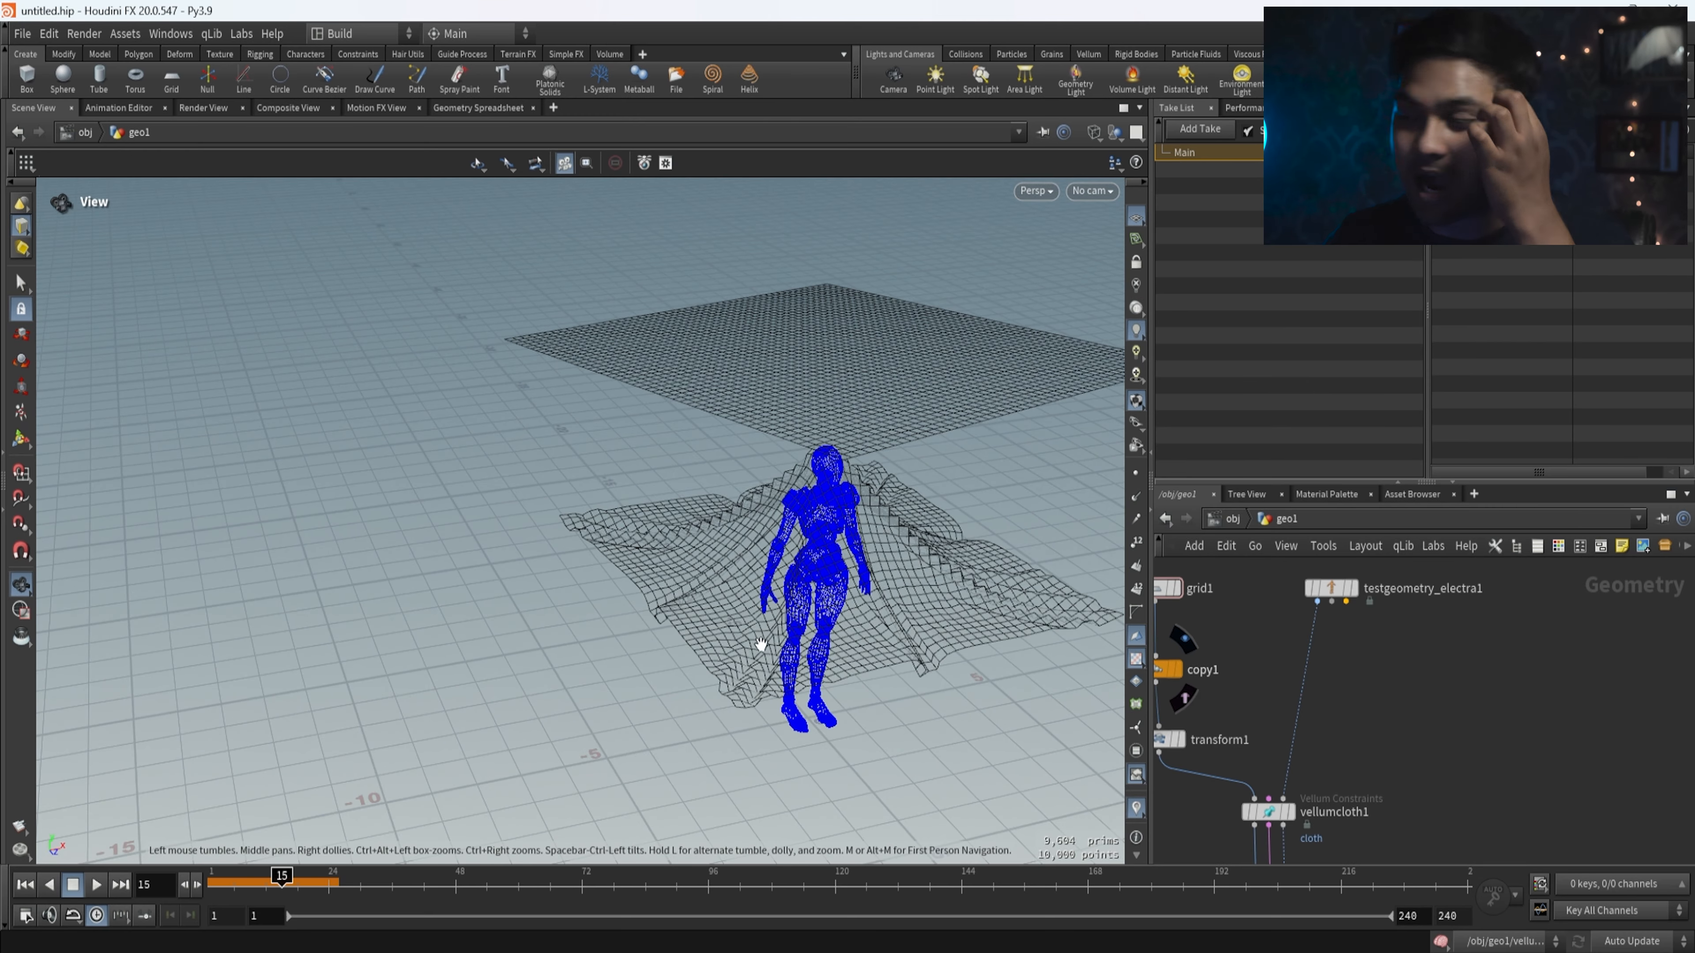
{"action": "scroll", "coordinate": [1568, 763], "scroll_direction": "down", "scroll_amount": 2}
{"action": "middle_click_drag", "start_coordinate": [1499, 767], "coordinate": [1498, 749]}
{"action": "scroll", "coordinate": [1455, 736], "scroll_direction": "up", "scroll_amount": 2}
{"action": "middle_click_drag", "start_coordinate": [1401, 860], "coordinate": [1428, 725]}
{"action": "scroll", "coordinate": [1371, 798], "scroll_direction": "up", "scroll_amount": 3}
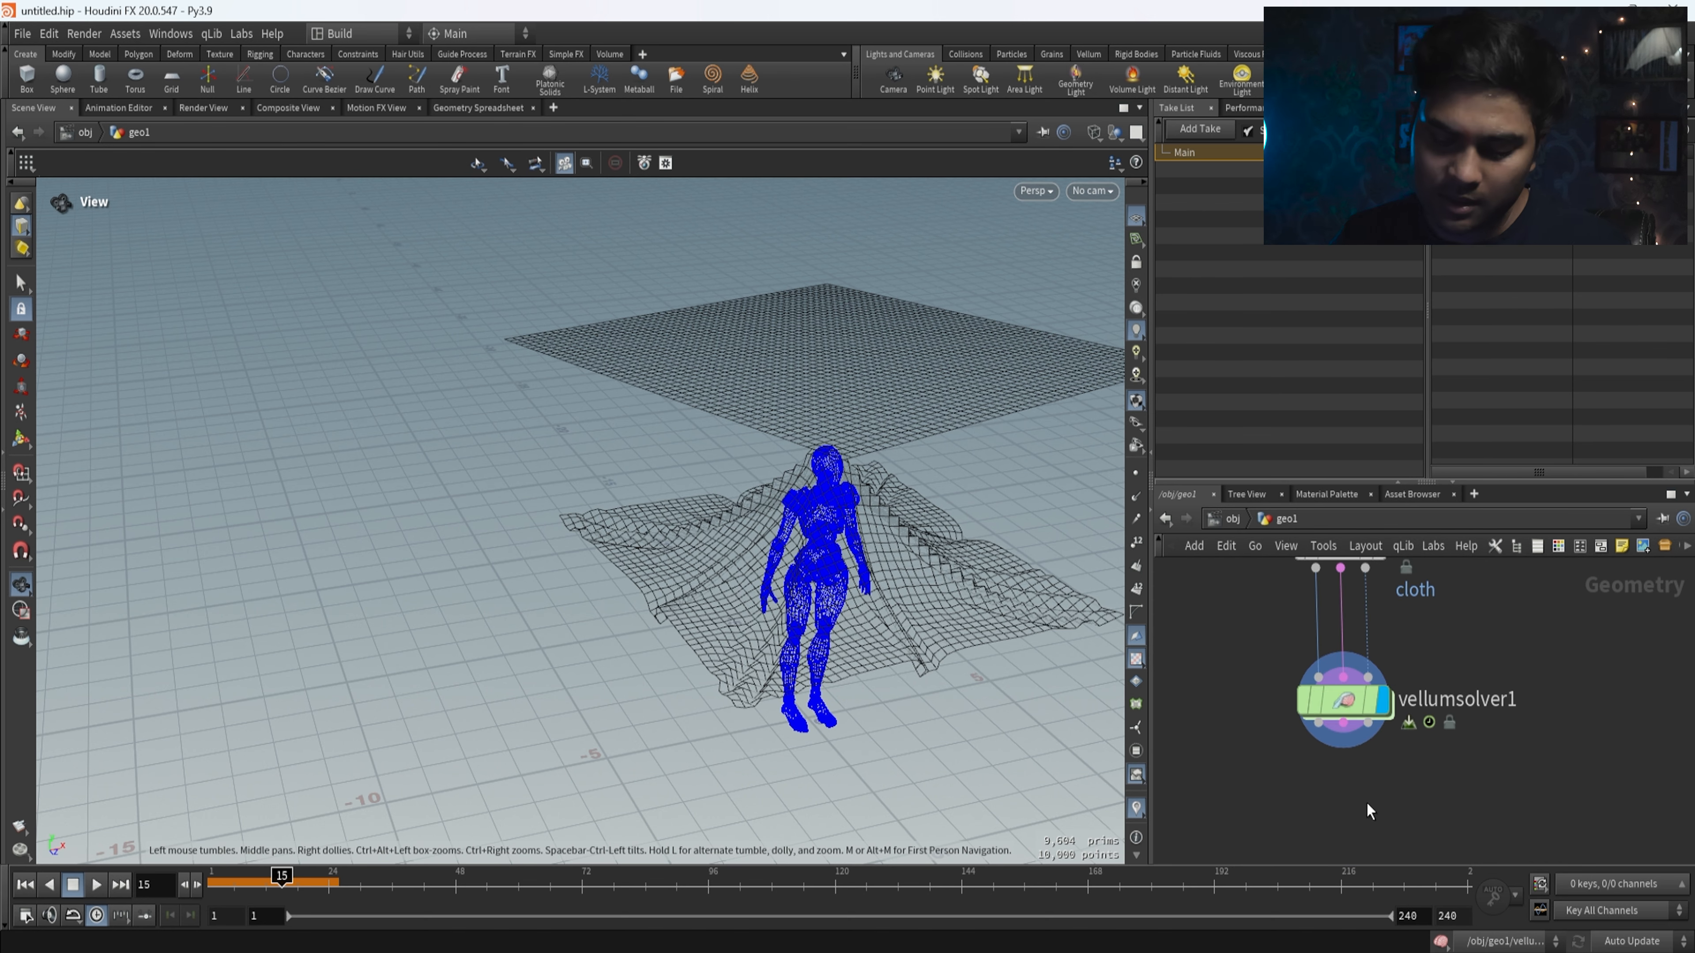
{"action": "key", "text": "Tab"}
{"action": "mouse_move", "coordinate": [1402, 802]}
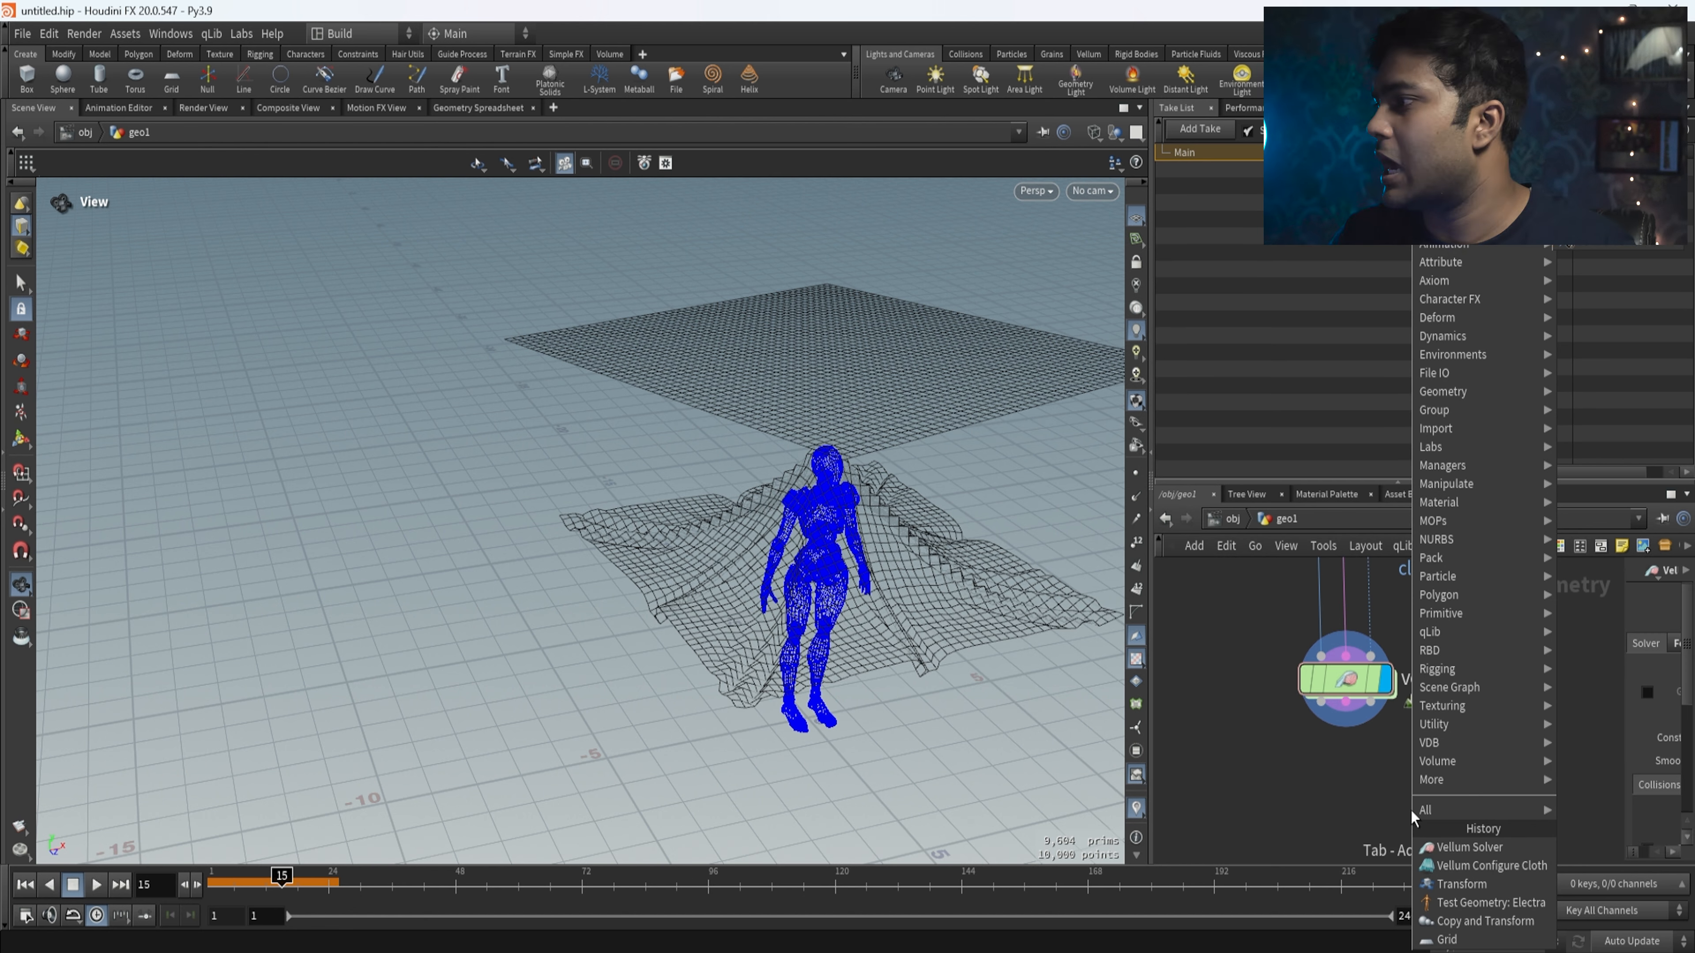
{"action": "left_click", "coordinate": [1468, 847]}
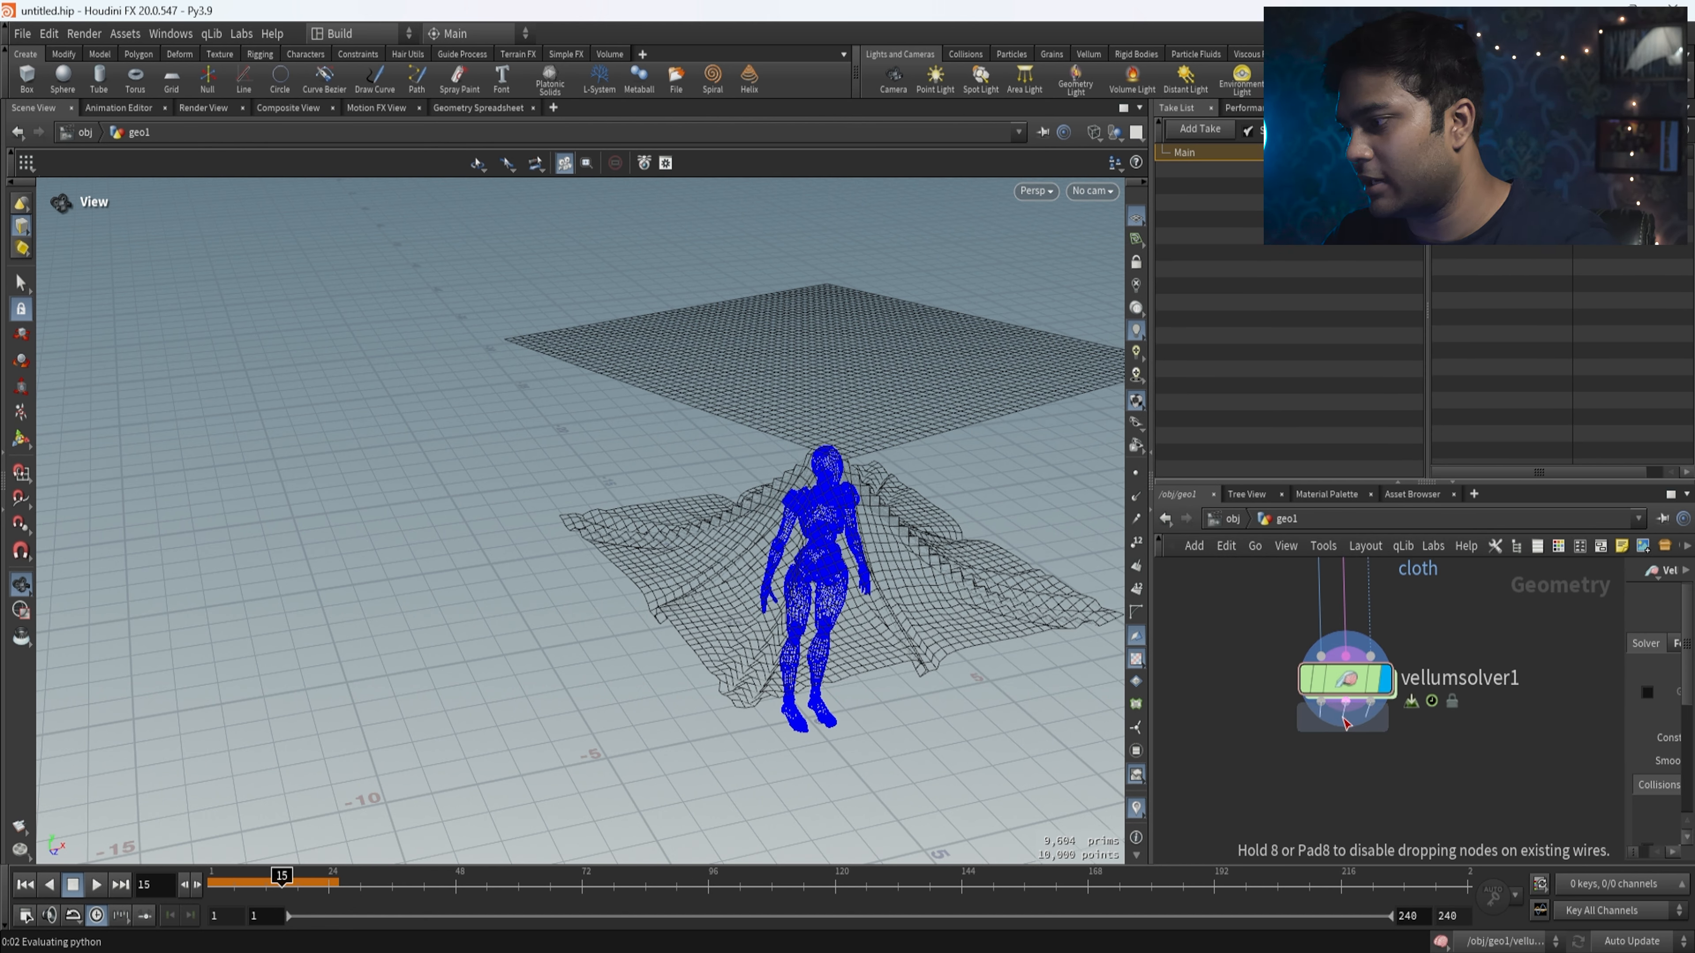
{"action": "left_click", "coordinate": [1345, 724]}
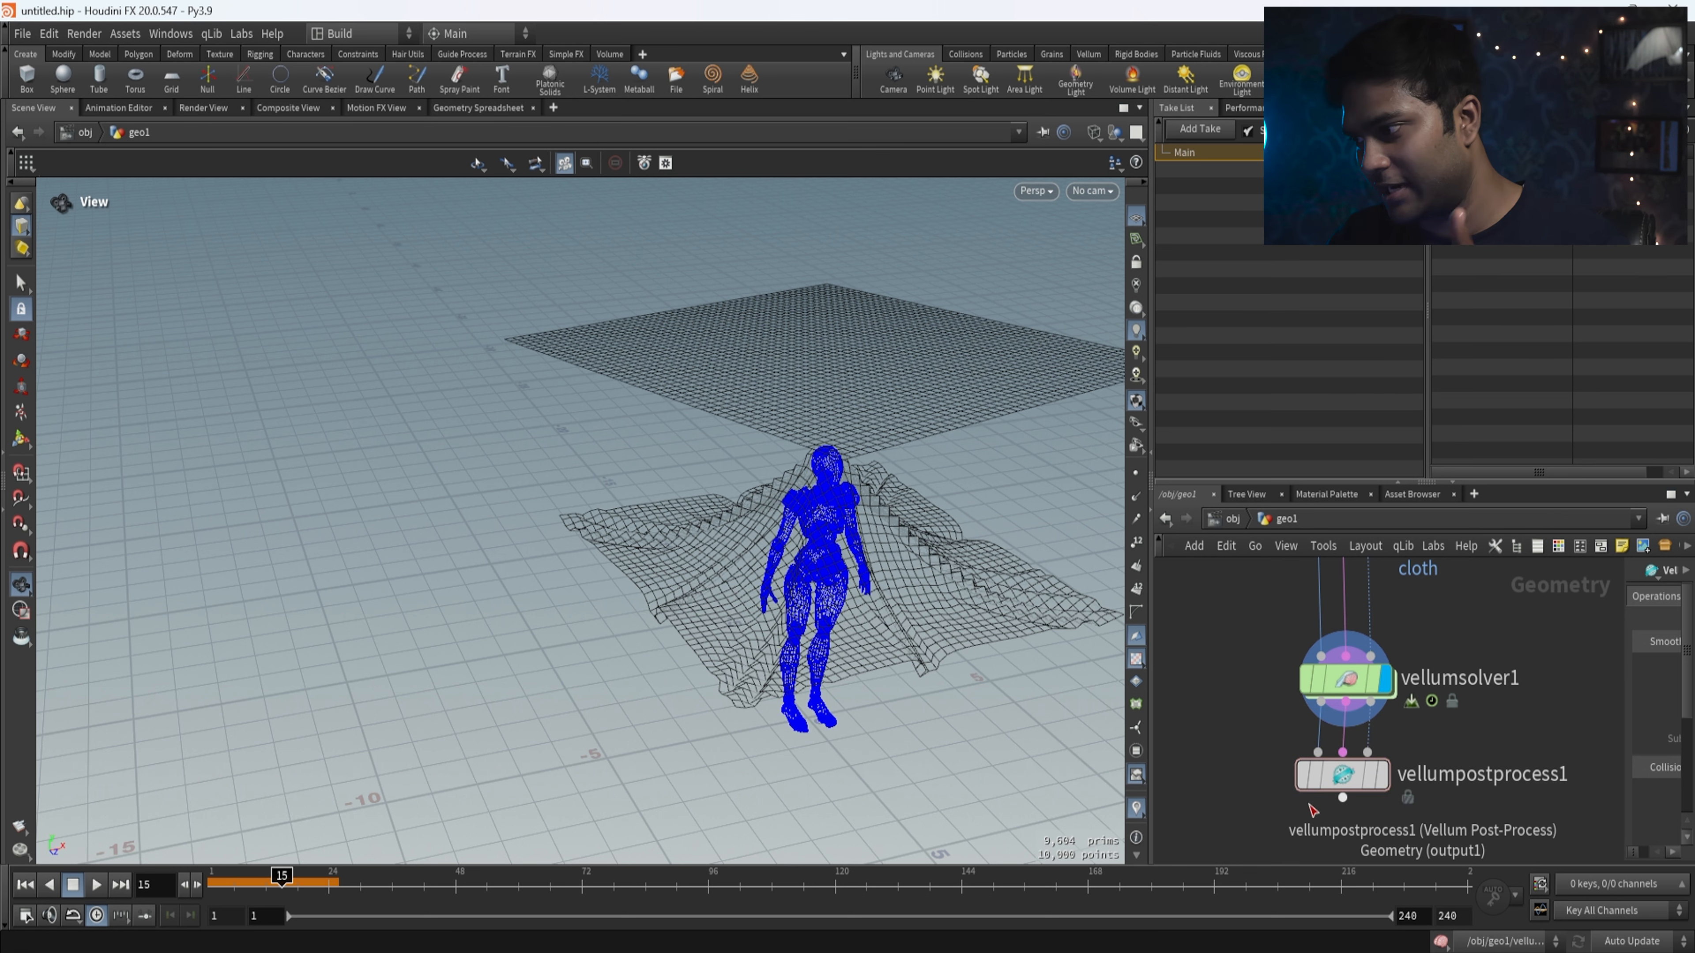
{"action": "left_click", "coordinate": [1377, 780]}
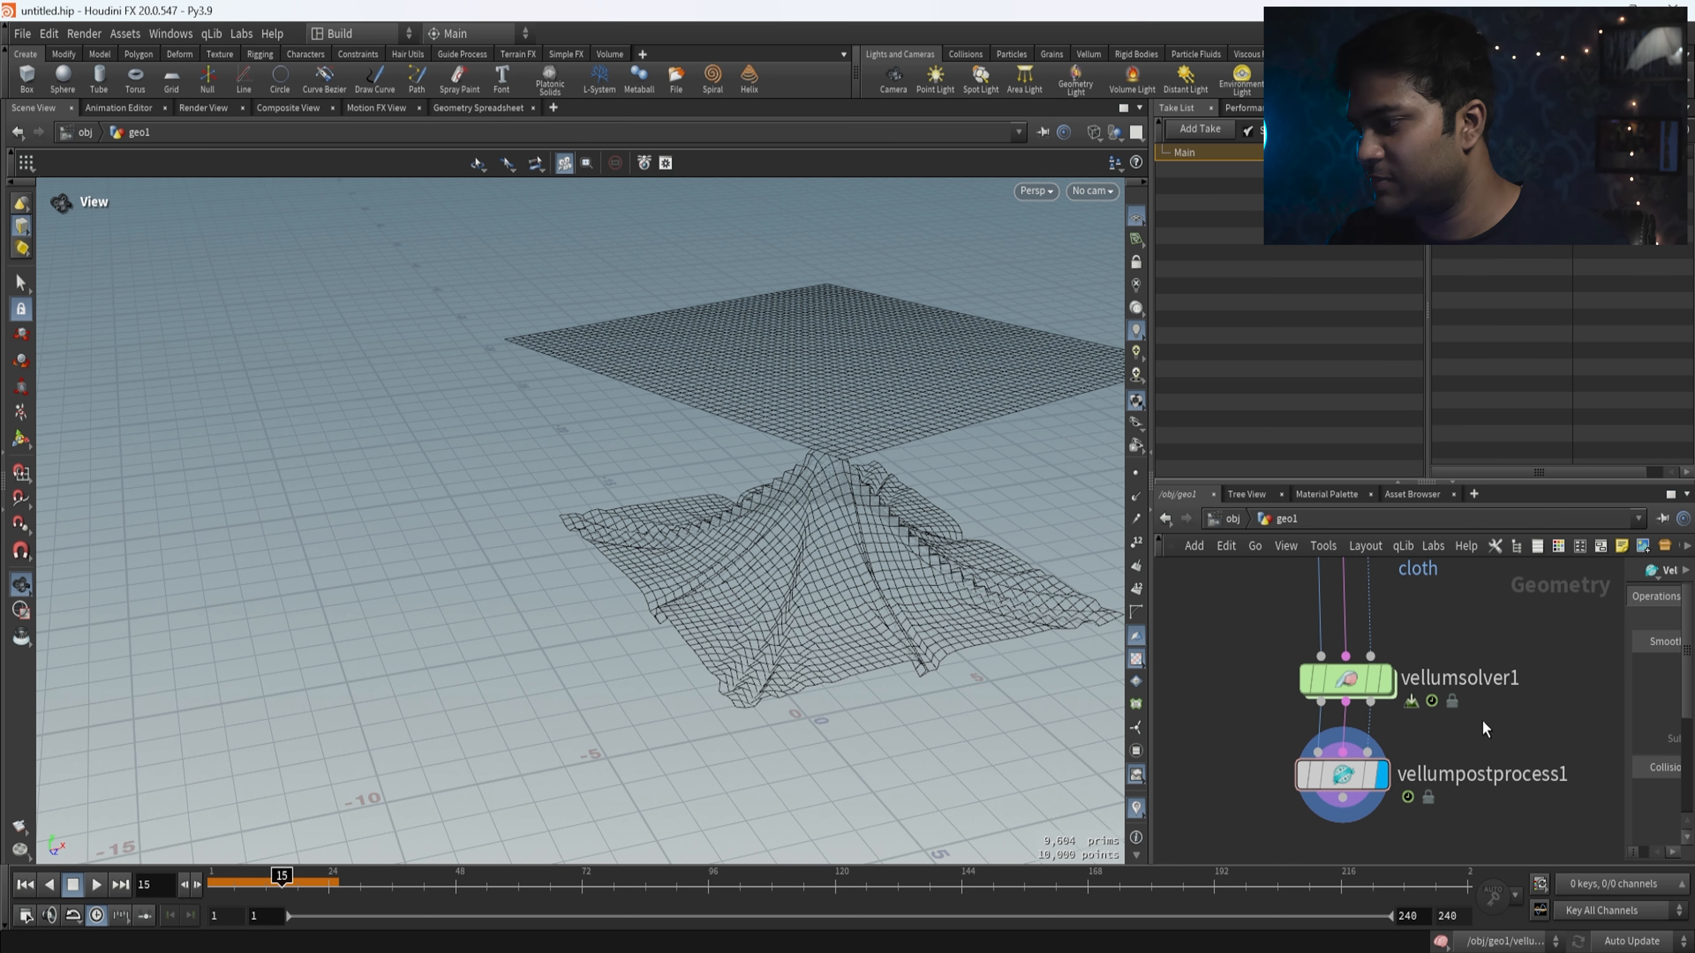
{"action": "double_click", "coordinate": [1354, 785]}
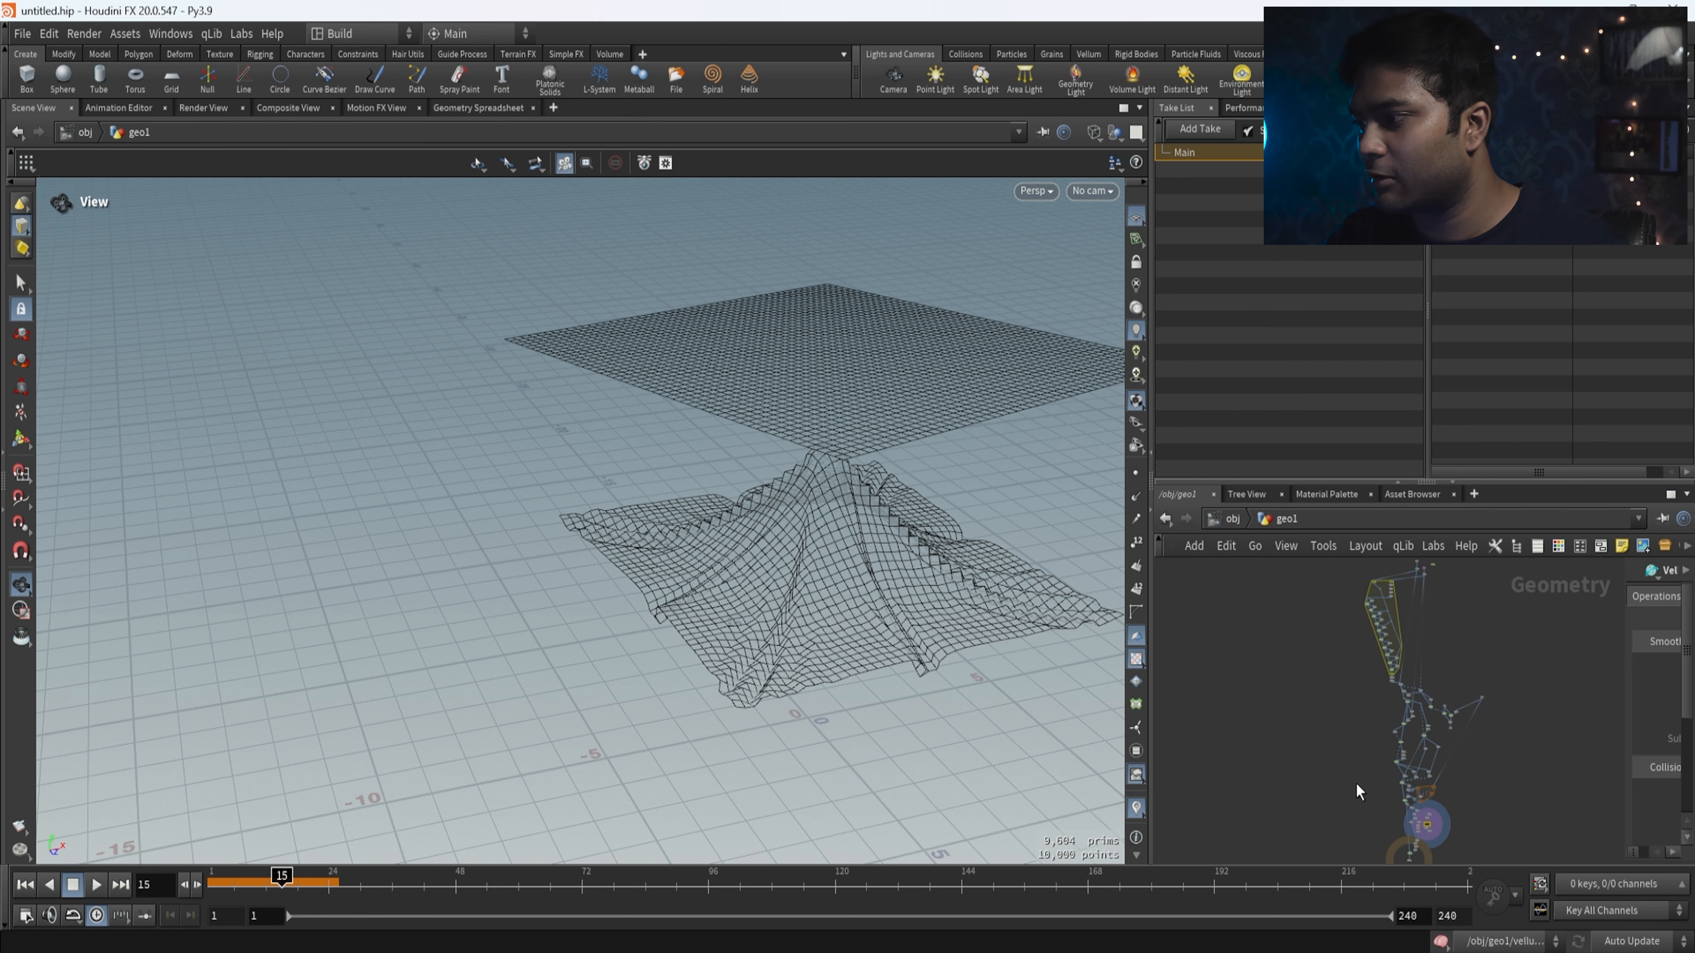
{"action": "left_click", "coordinate": [1275, 519]}
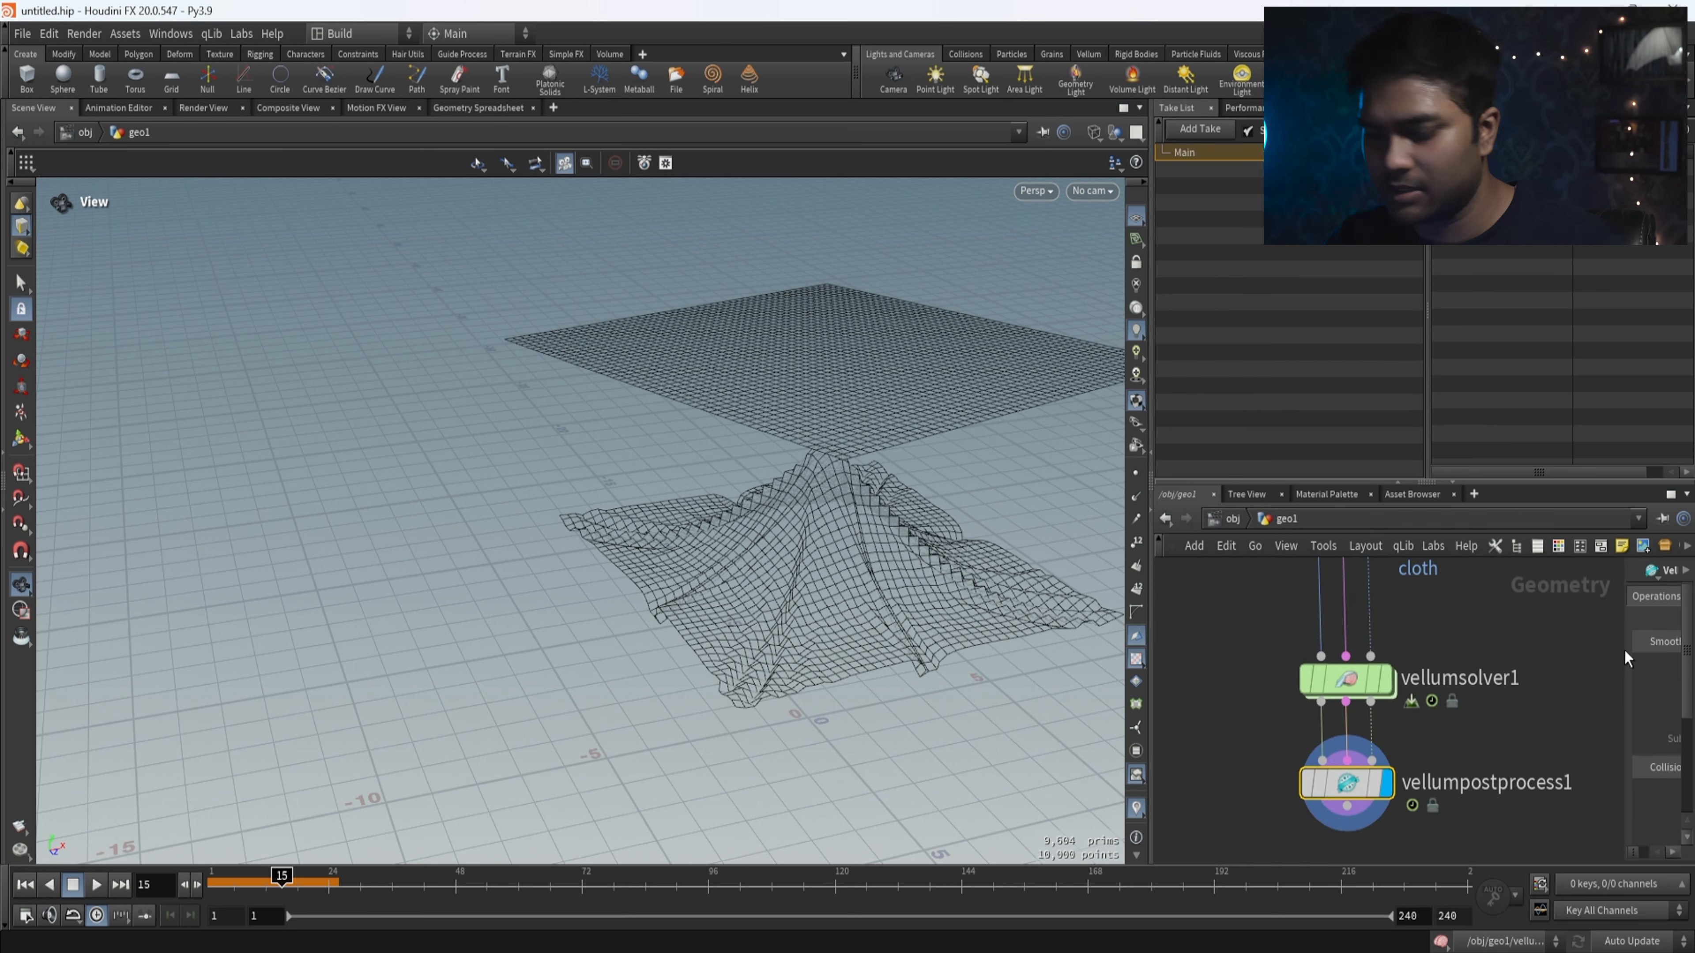
{"action": "key", "text": "u"}
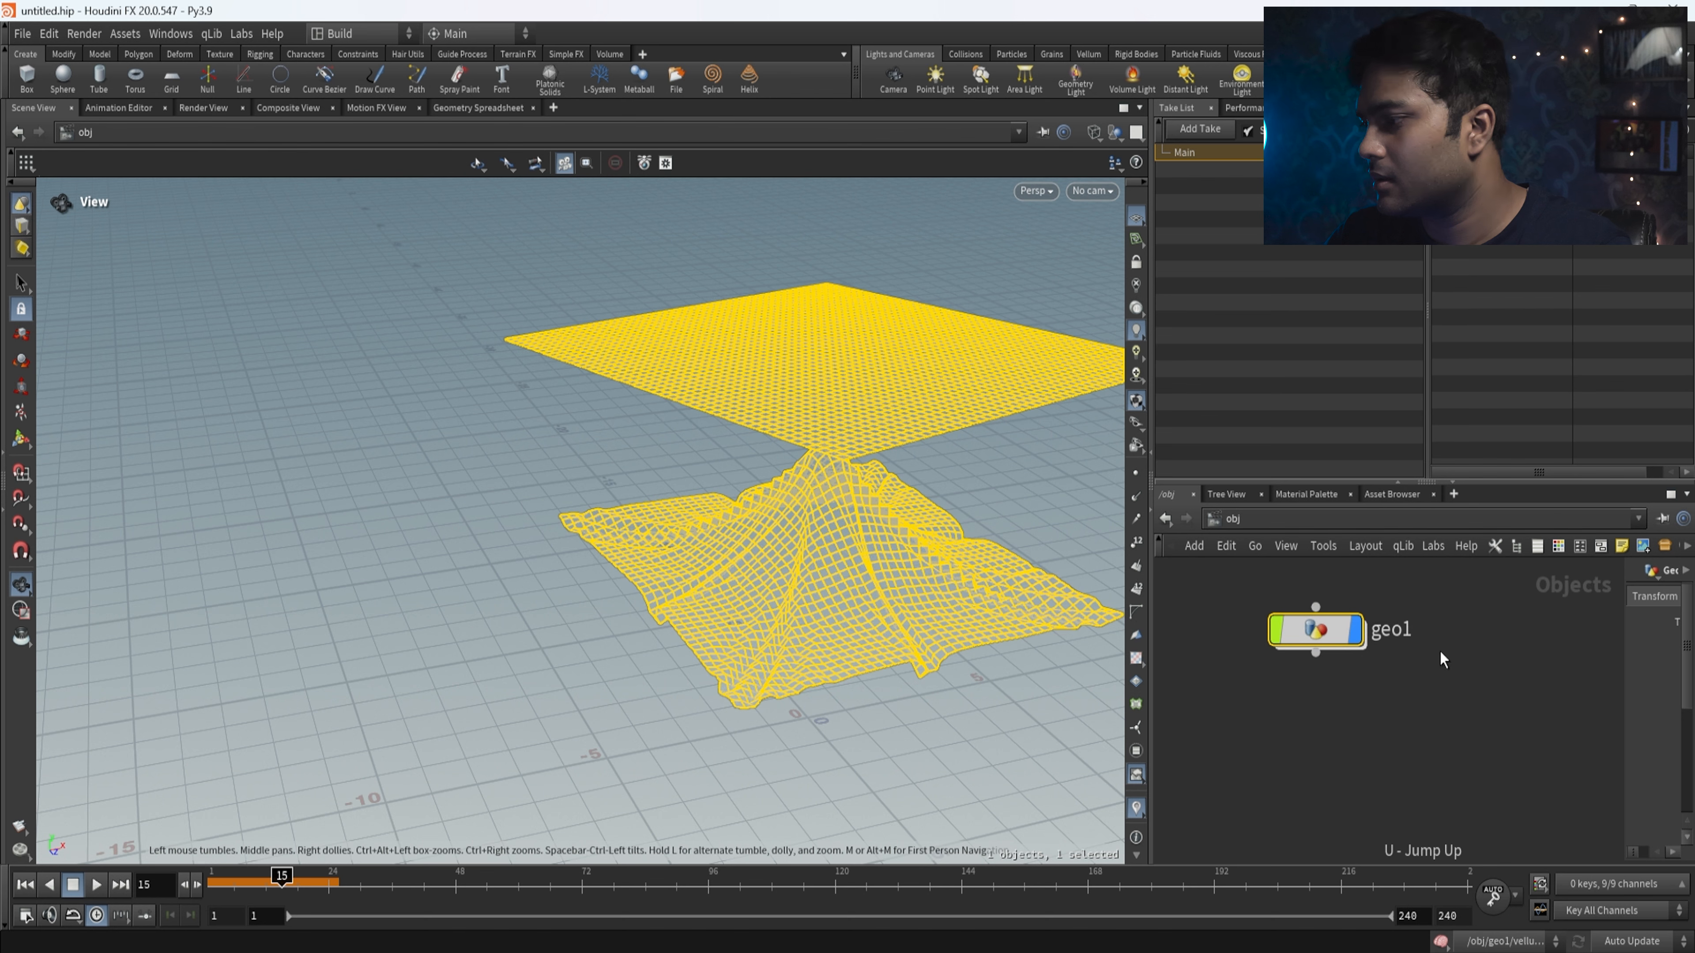
{"action": "double_click", "coordinate": [1311, 629]}
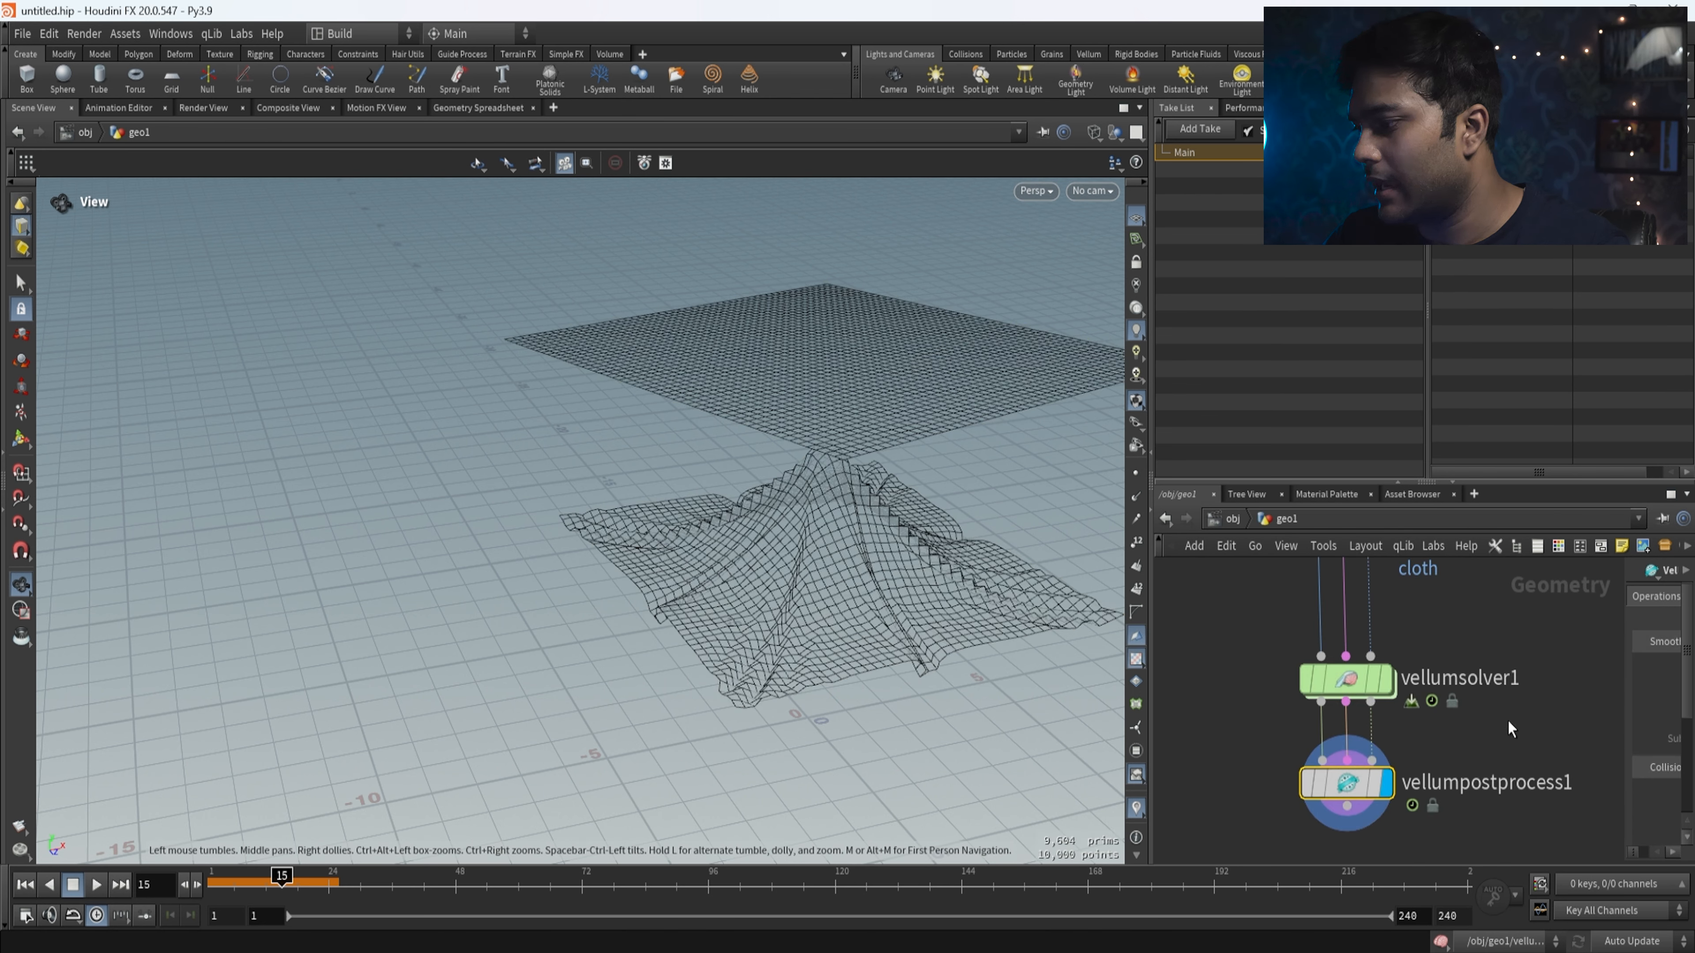
- Try Catmull-Clark subdivision in the Vellum Post-Process parameters and return the setting to None
{"action": "left_click_drag", "start_coordinate": [1622, 689], "coordinate": [1326, 710]}
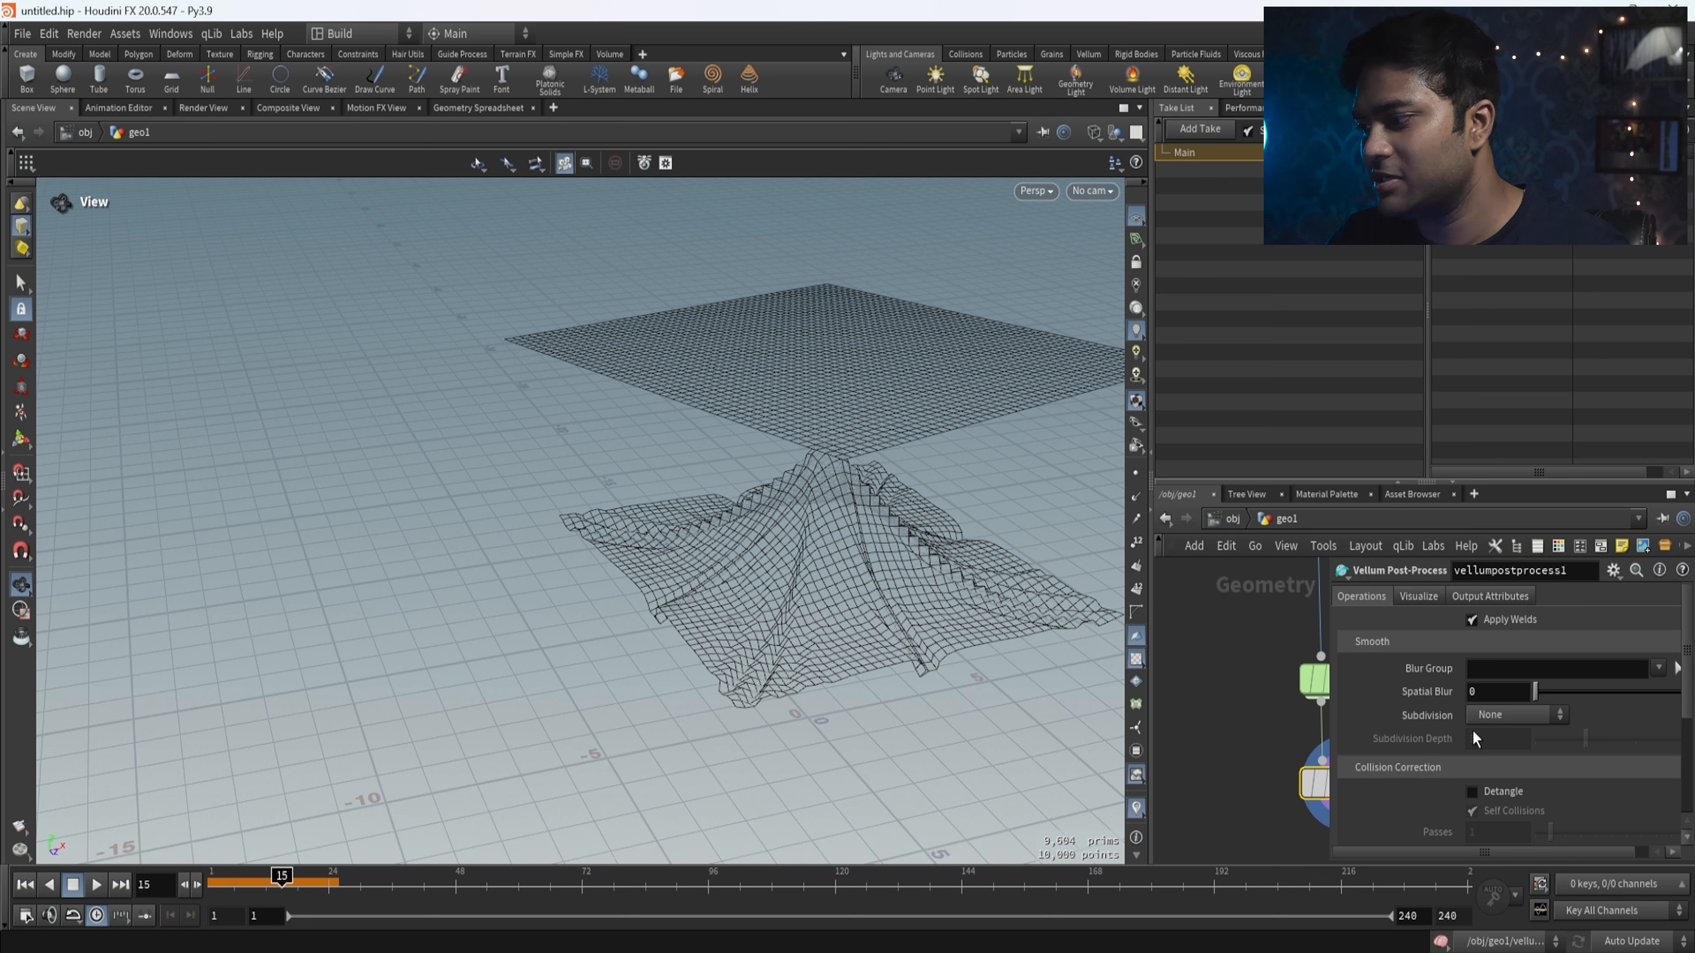
{"action": "left_click", "coordinate": [1522, 717]}
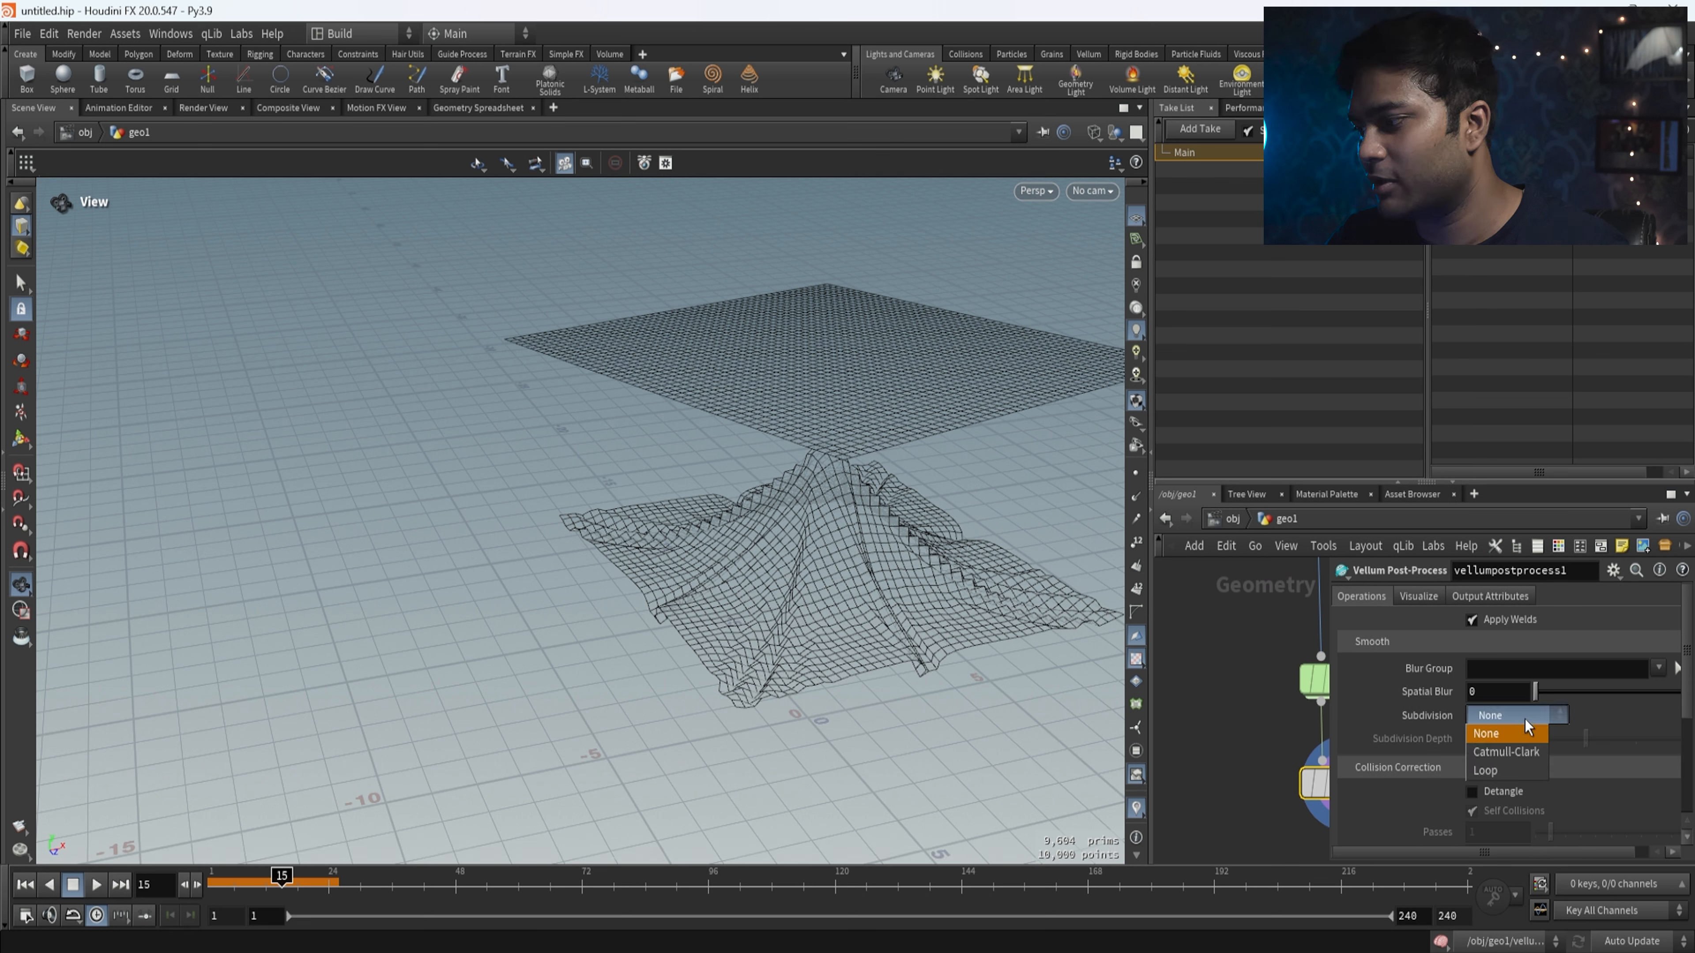
{"action": "left_click", "coordinate": [1519, 756]}
{"action": "left_click_drag", "start_coordinate": [934, 605], "coordinate": [808, 761]}
{"action": "left_click", "coordinate": [1509, 735]}
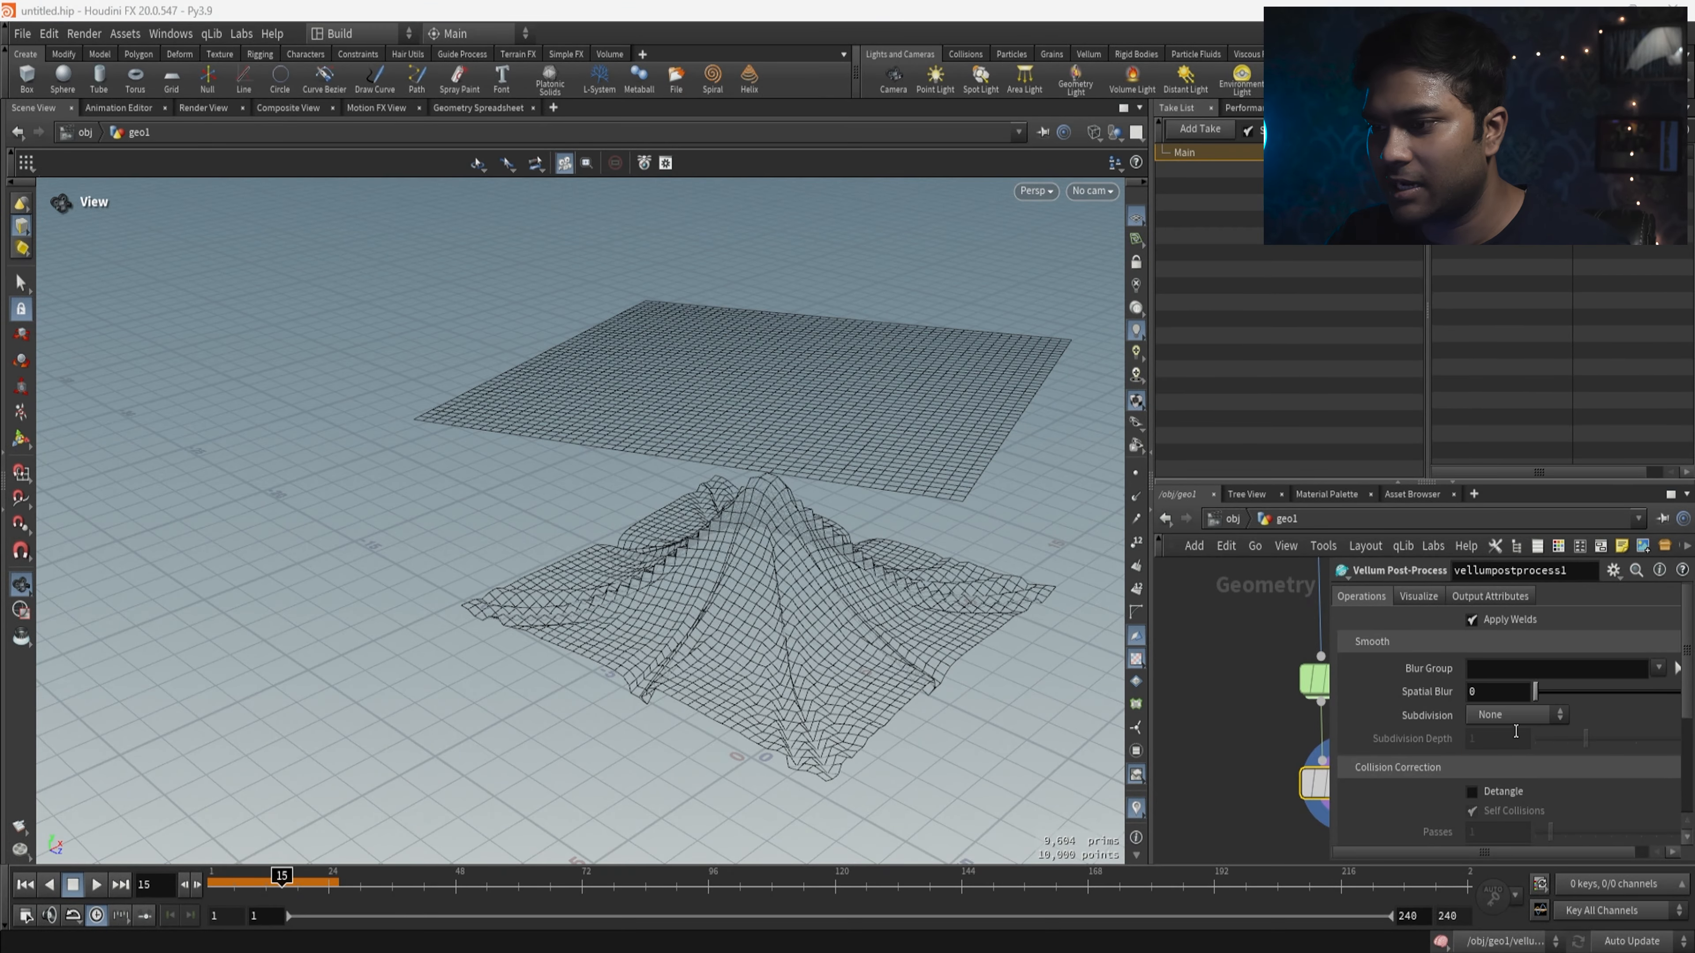
- Set the Vellum Post-Process subdivision to Catmull-Clark and inspect the cloth's folds
{"action": "scroll", "coordinate": [687, 594], "scroll_direction": "up", "scroll_amount": 10}
{"action": "right_click_drag", "start_coordinate": [669, 572], "coordinate": [604, 496]}
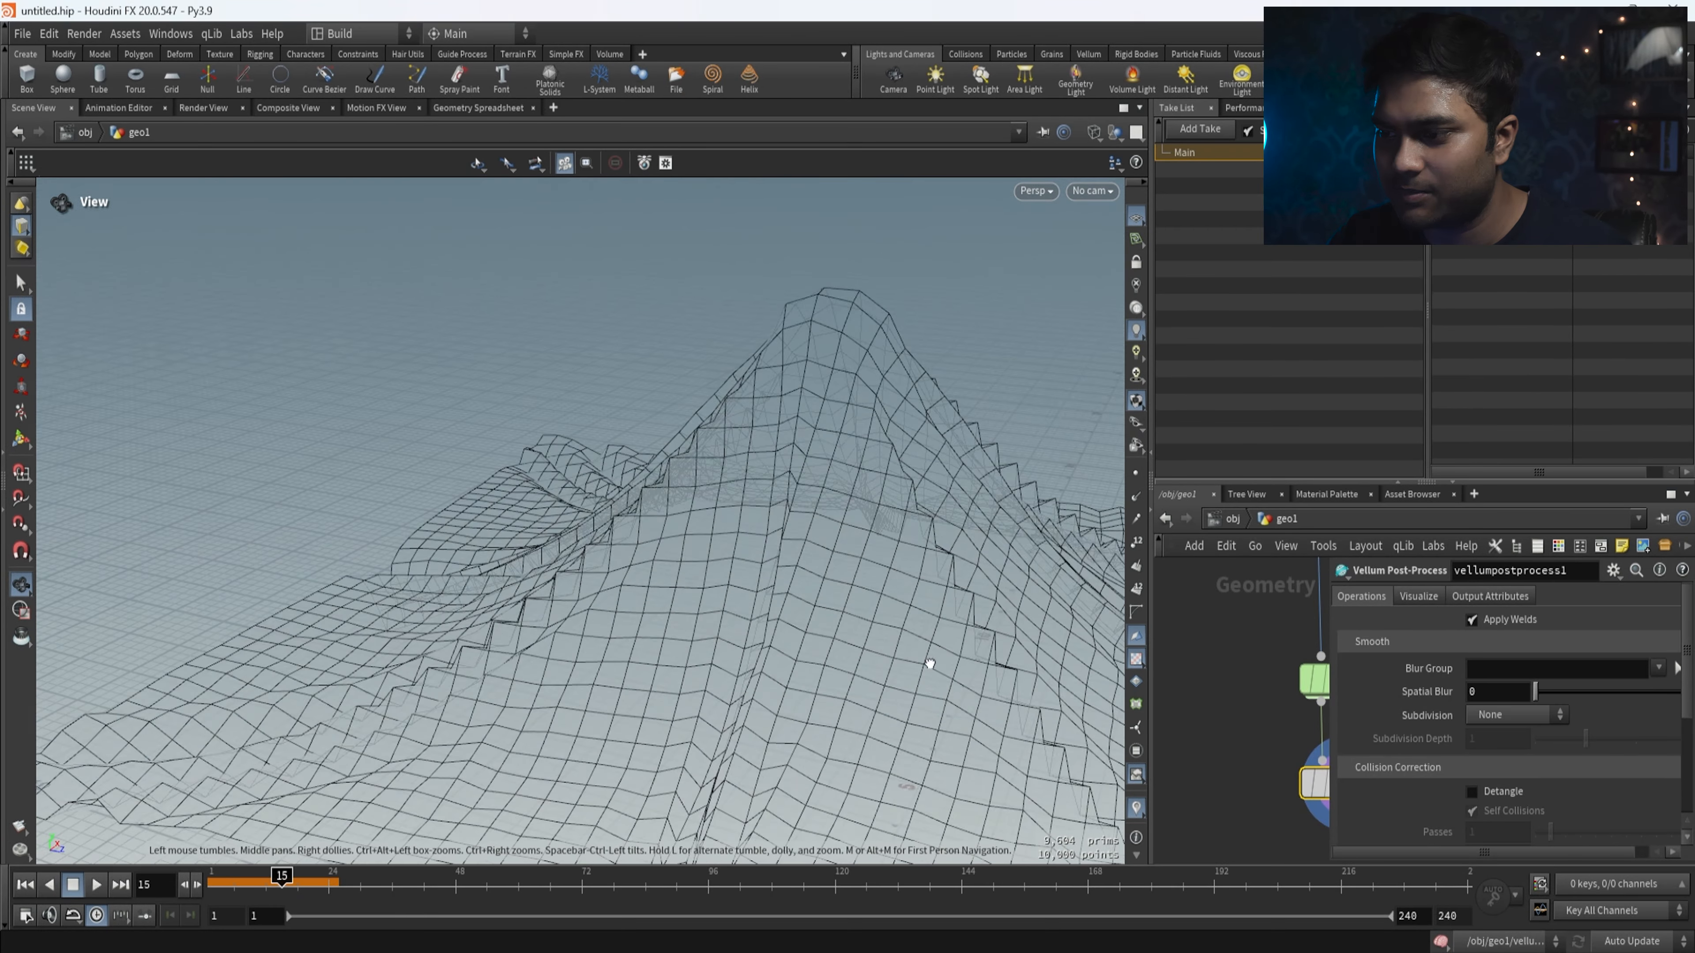
{"action": "left_click_drag", "start_coordinate": [931, 664], "coordinate": [821, 646]}
{"action": "left_click", "coordinate": [1543, 719]}
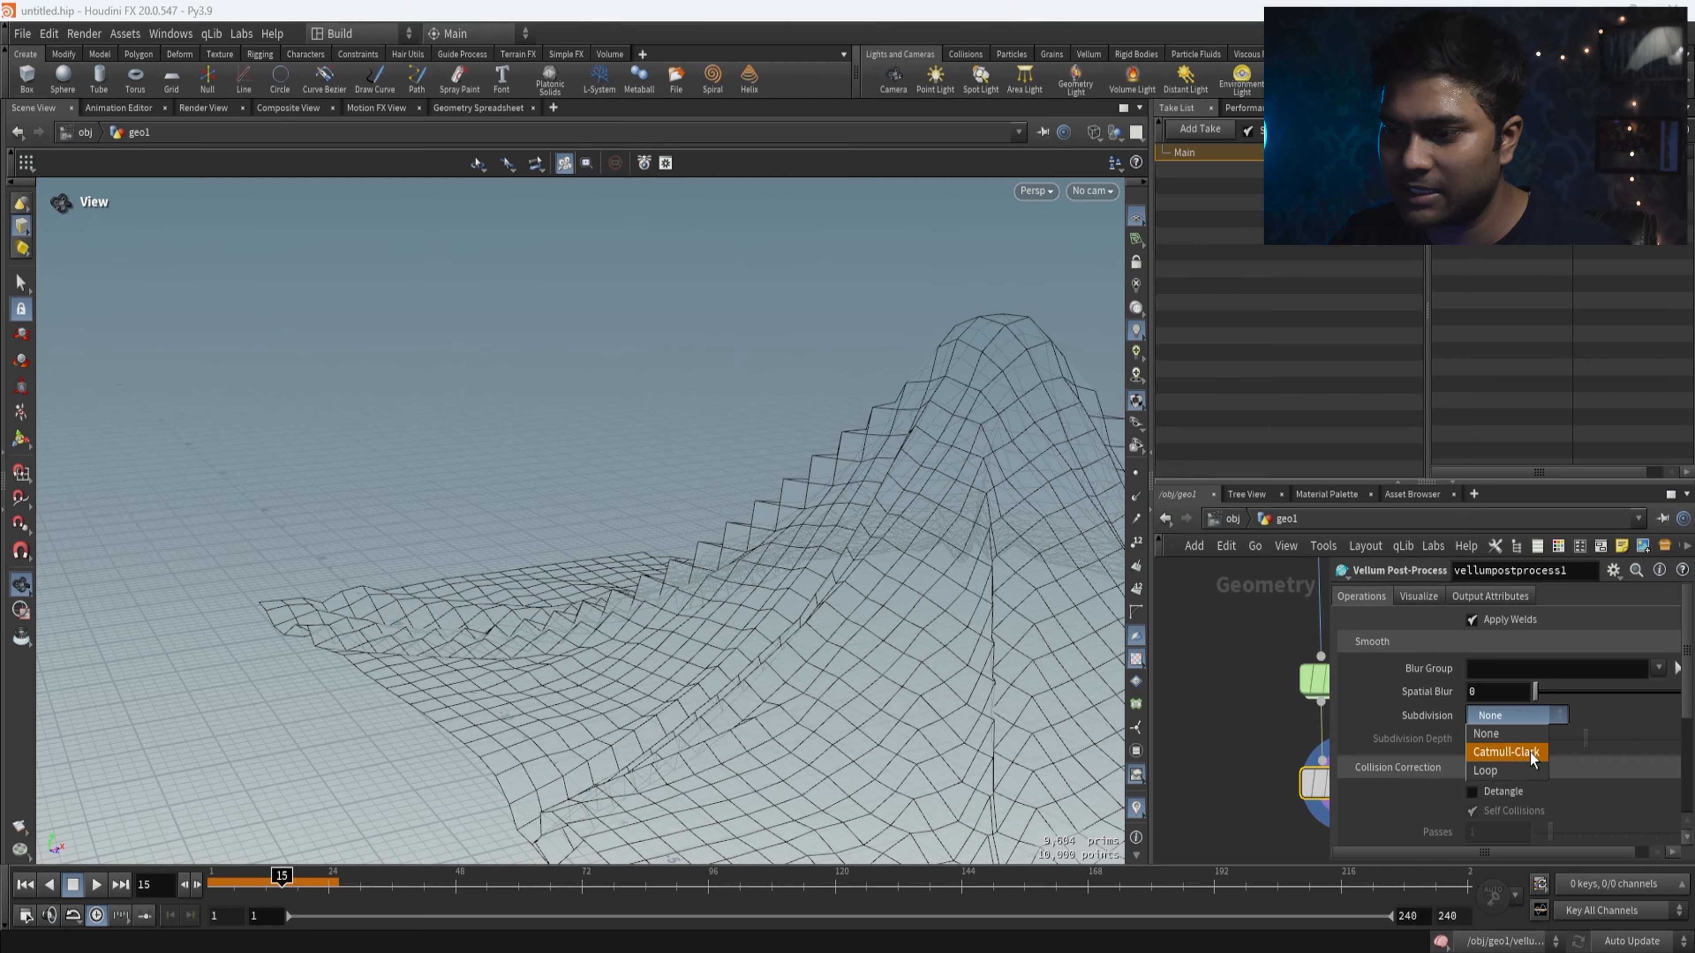
{"action": "left_click", "coordinate": [1529, 752]}
{"action": "scroll", "coordinate": [975, 653], "scroll_direction": "down", "scroll_amount": 4}
{"action": "middle_click_drag", "start_coordinate": [991, 666], "coordinate": [552, 552]}
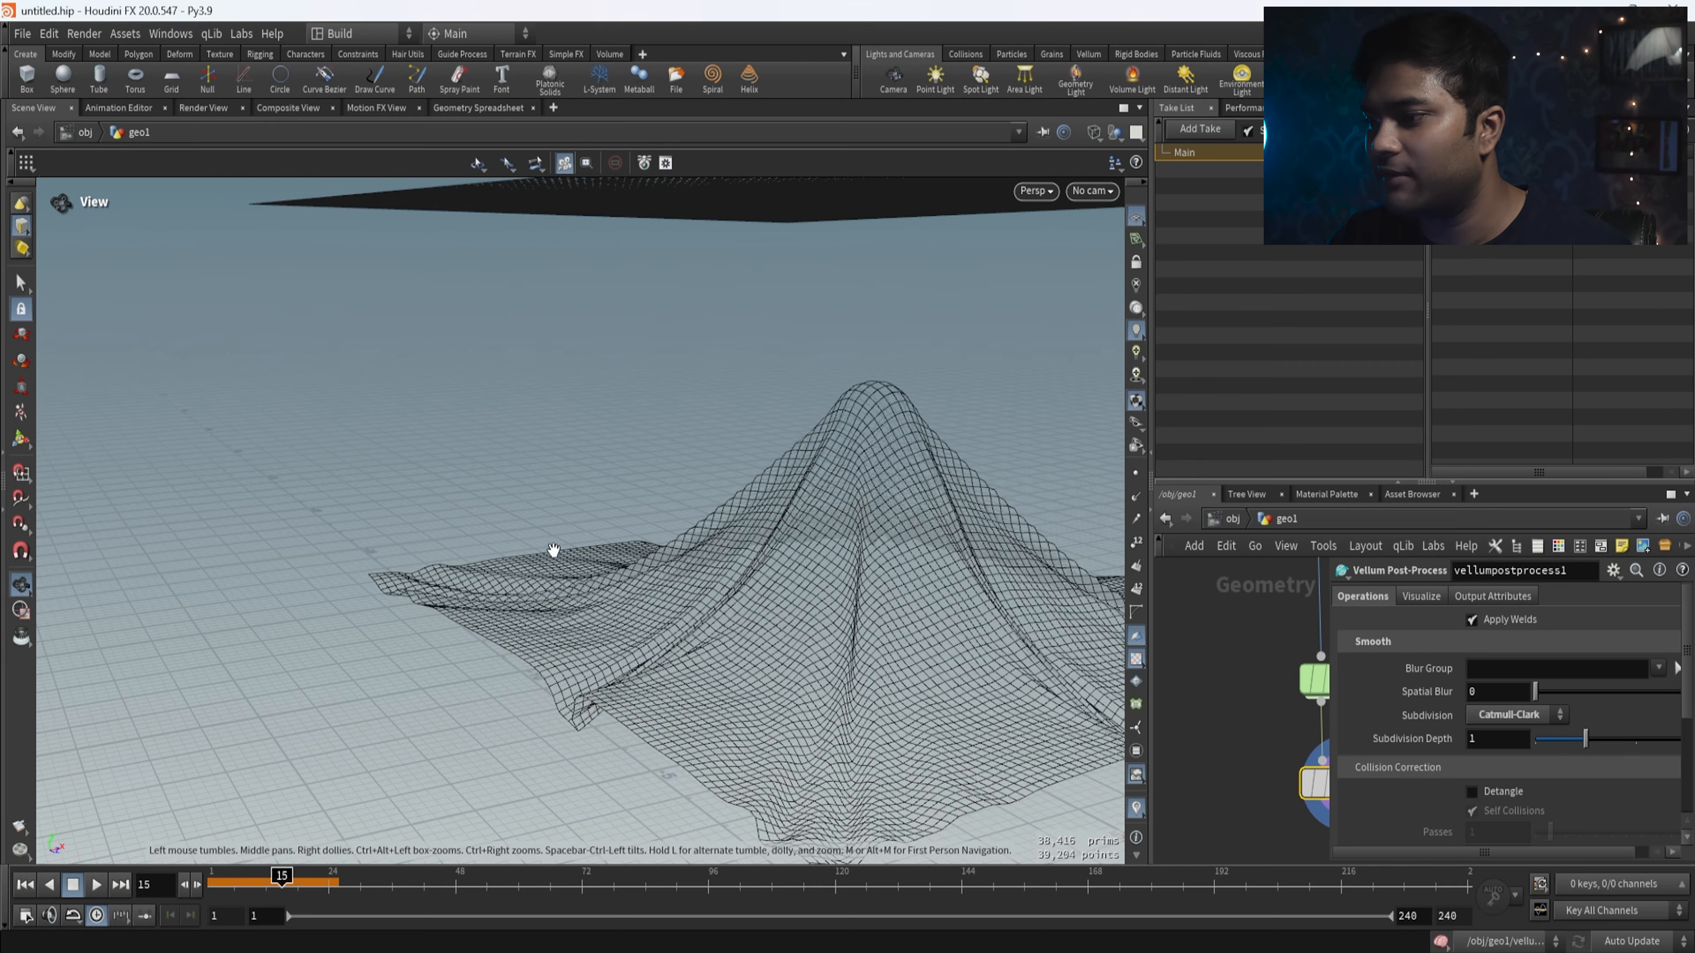
{"action": "scroll", "coordinate": [977, 651], "scroll_direction": "down", "scroll_amount": 4}
{"action": "middle_click_drag", "start_coordinate": [976, 651], "coordinate": [434, 522]}
{"action": "left_click_drag", "start_coordinate": [700, 501], "coordinate": [734, 617]}
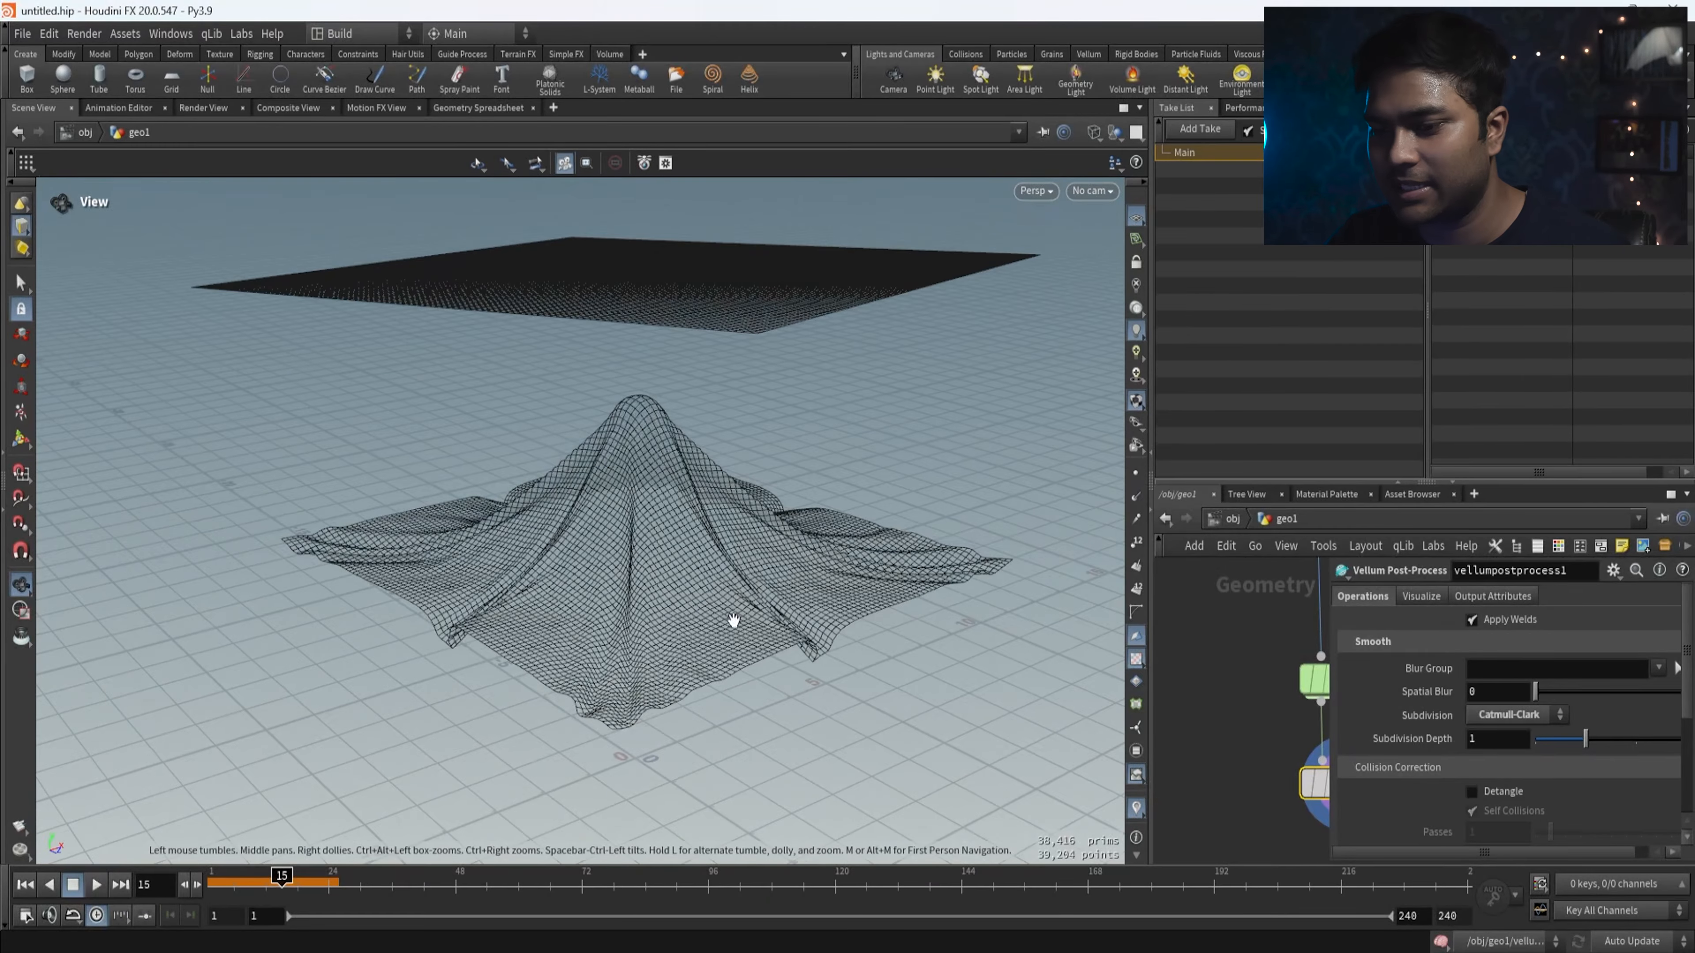
- Play the subdivided cloth simulation from frame 1, stop it and return to the first frame
{"action": "left_click_drag", "start_coordinate": [273, 880], "coordinate": [212, 880]}
{"action": "left_click", "coordinate": [96, 884]}
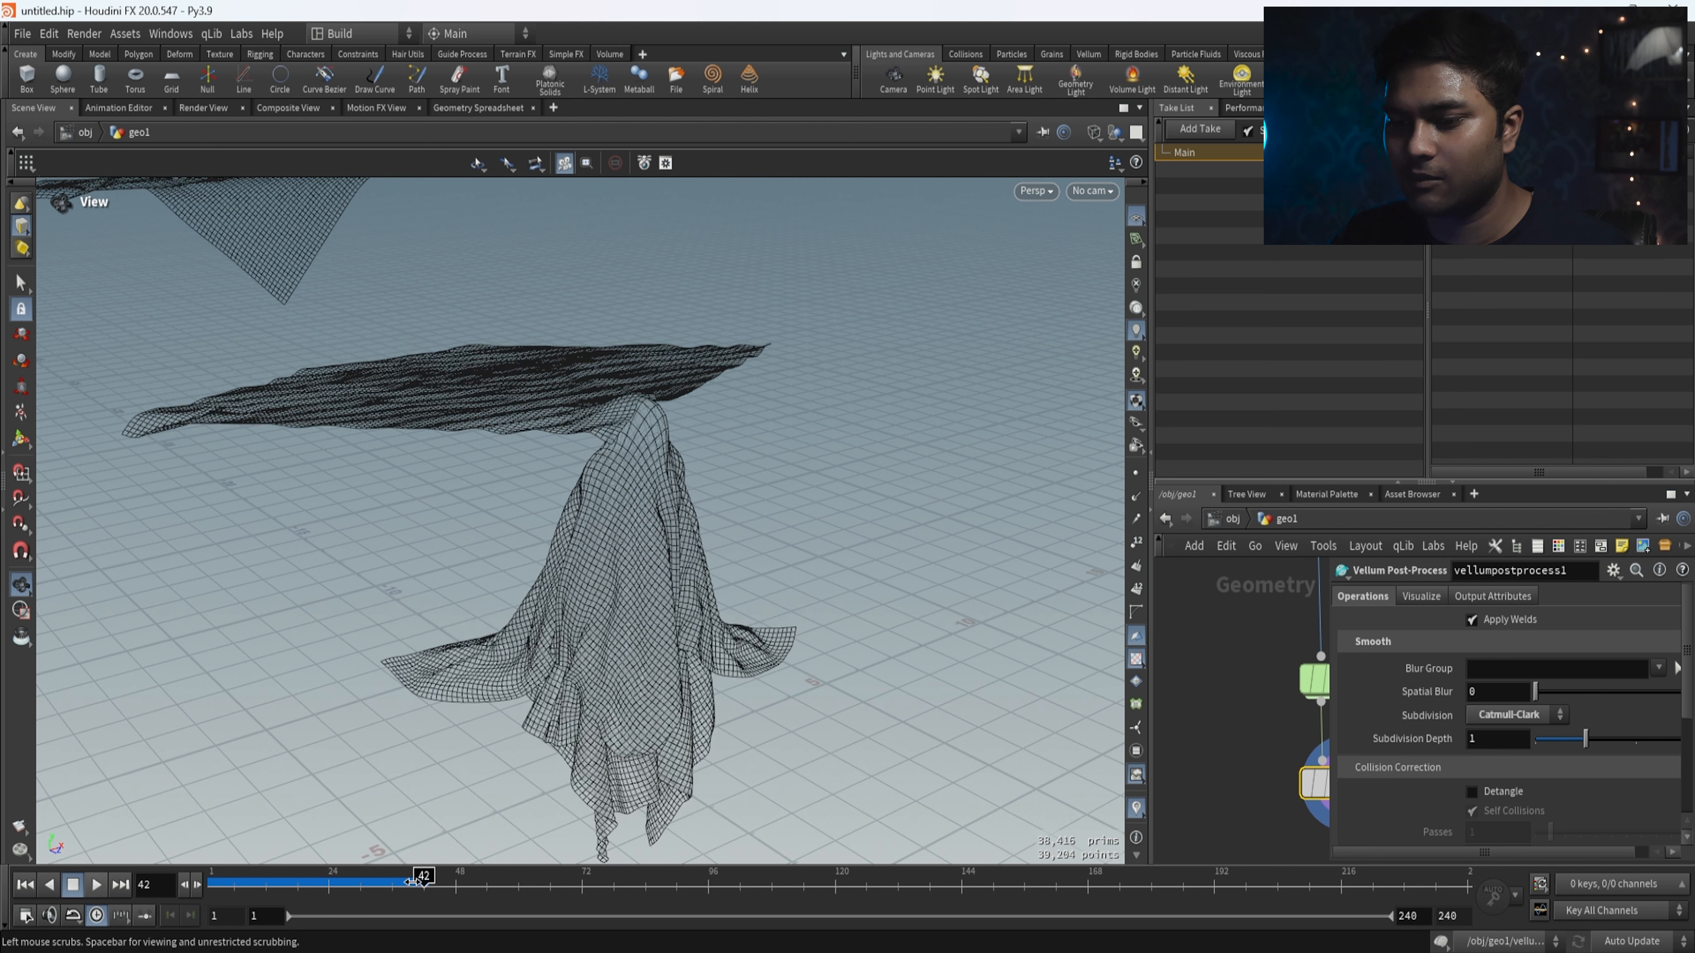
{"action": "left_click", "coordinate": [73, 885]}
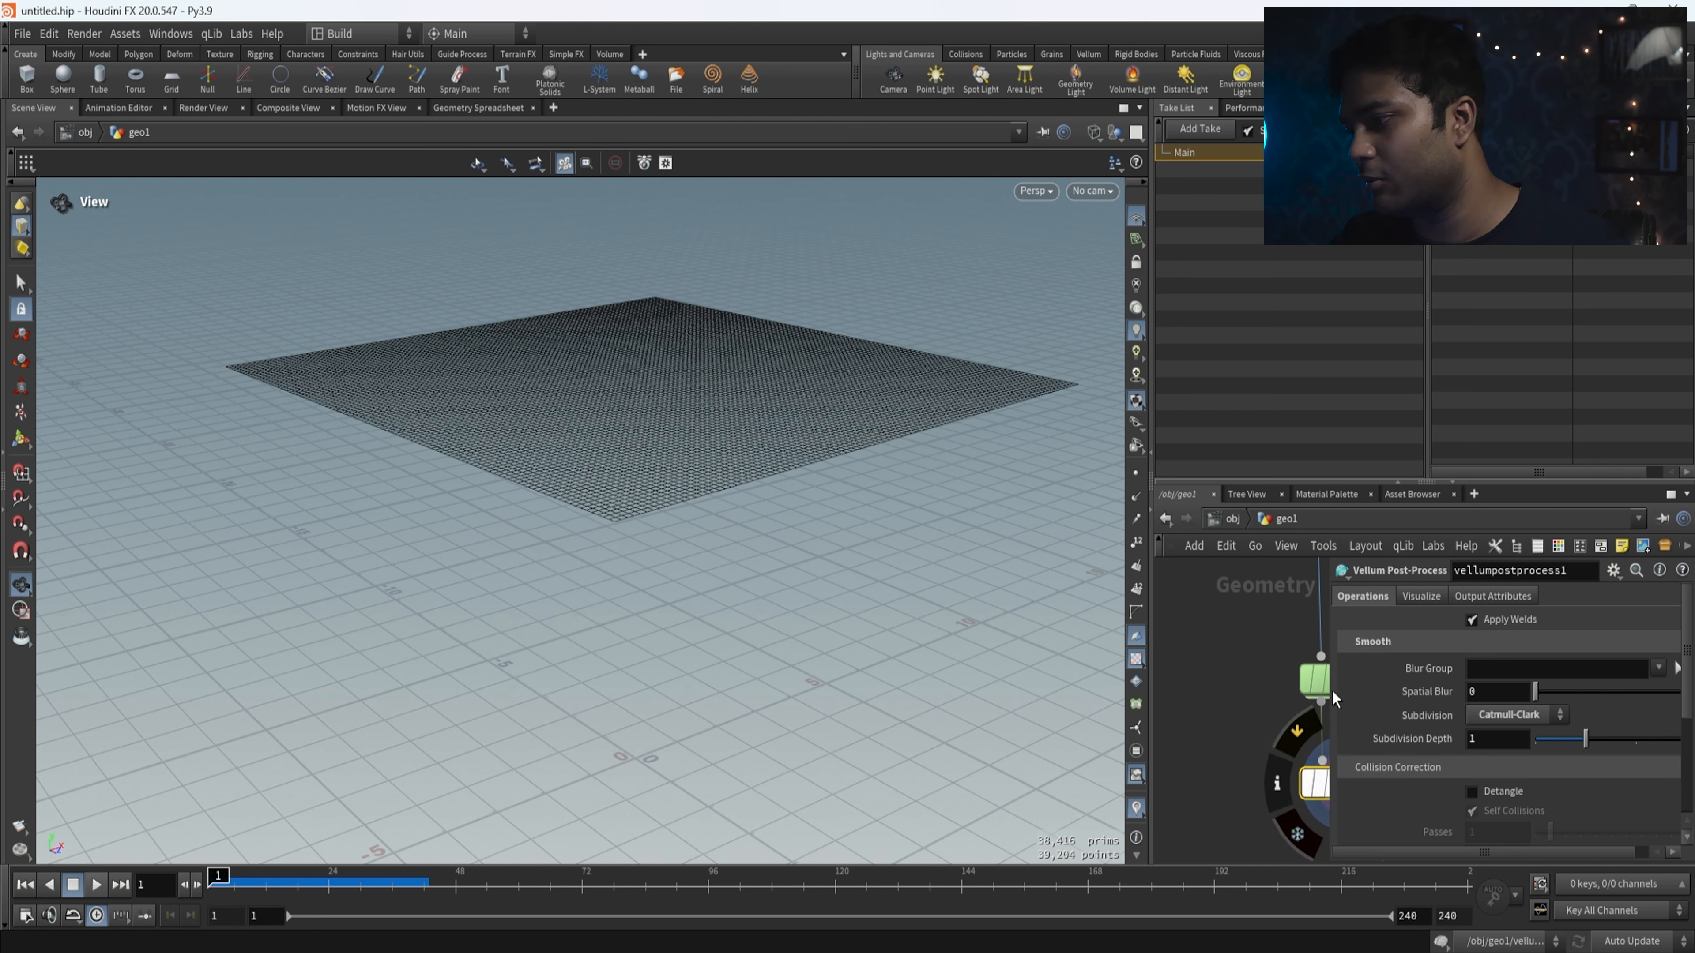
- Add a Merge node beside vellumpostprocess1 and connect the post-processed cloth to its input
{"action": "left_click_drag", "start_coordinate": [1332, 691], "coordinate": [1688, 724]}
{"action": "scroll", "coordinate": [1475, 741], "scroll_direction": "down", "scroll_amount": 6}
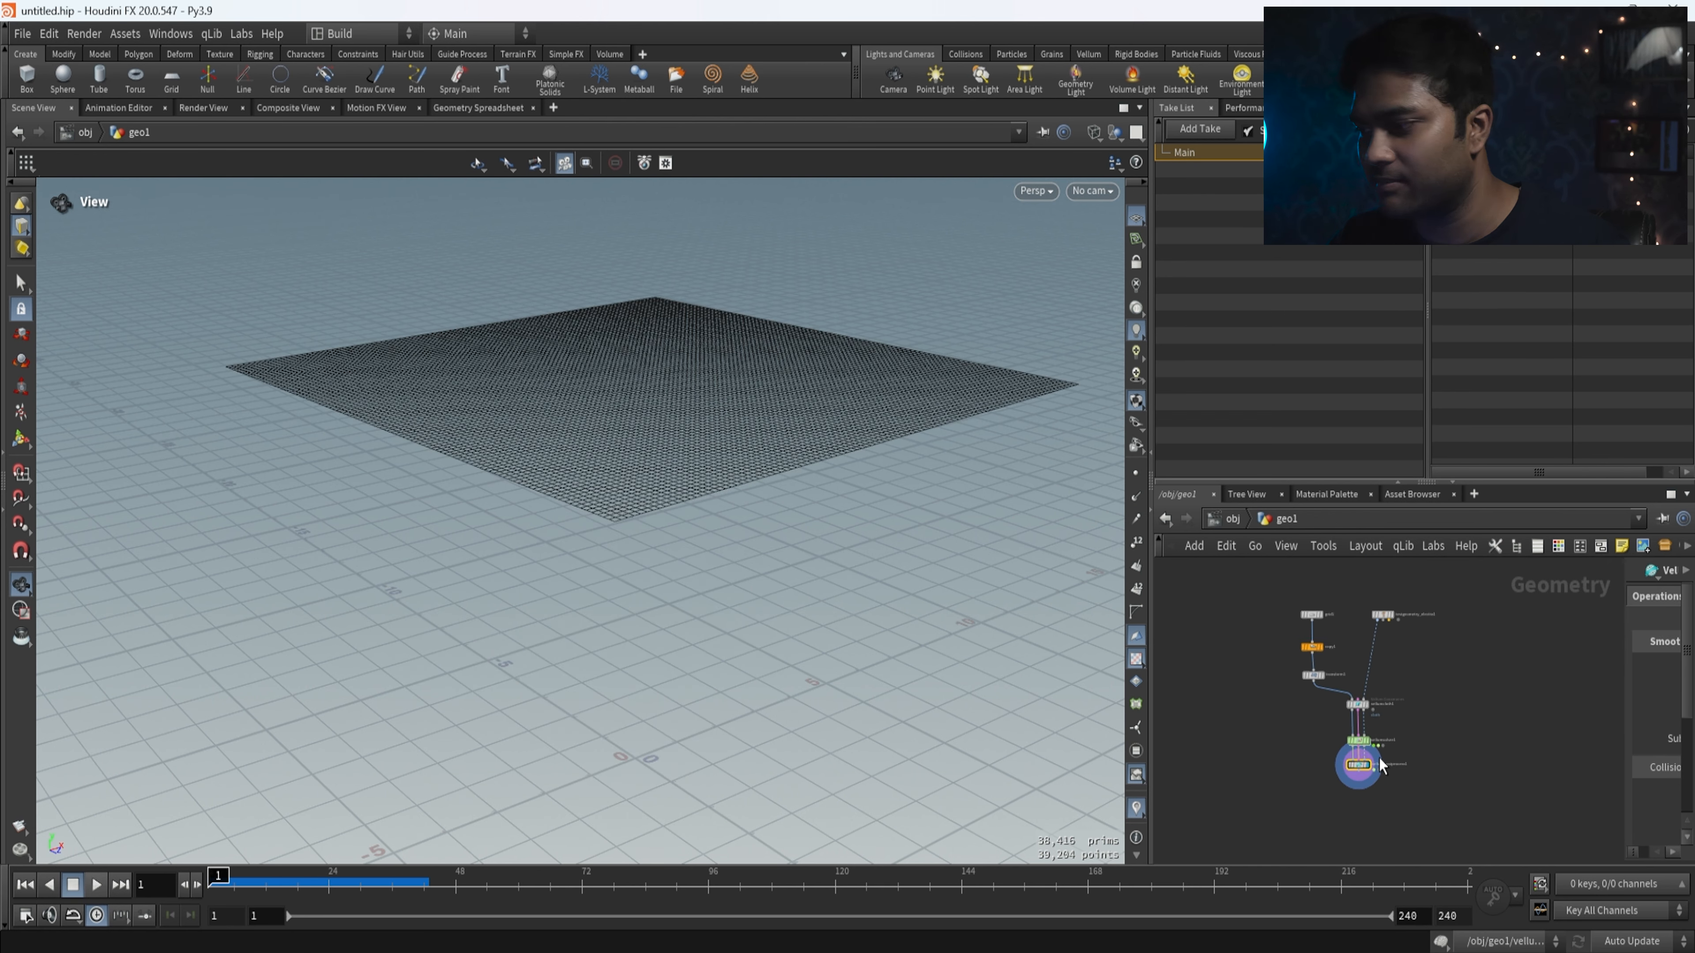
{"action": "key", "text": "Tab"}
{"action": "mouse_move", "coordinate": [1469, 720]}
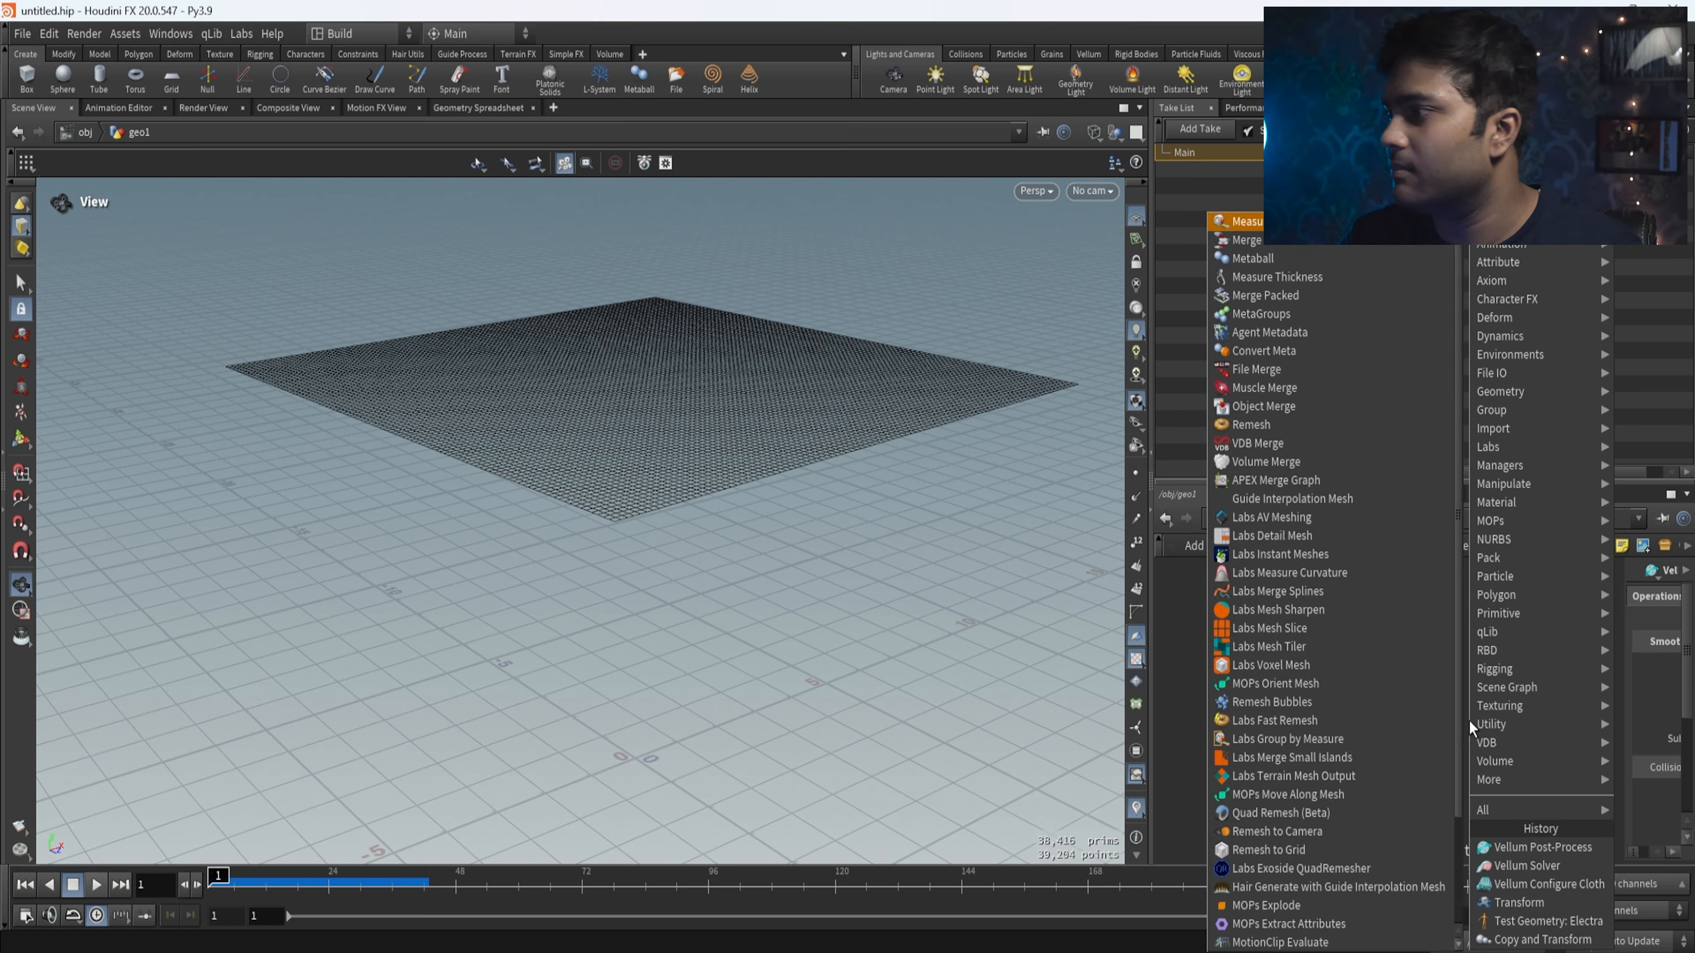
{"action": "key", "text": "Return"}
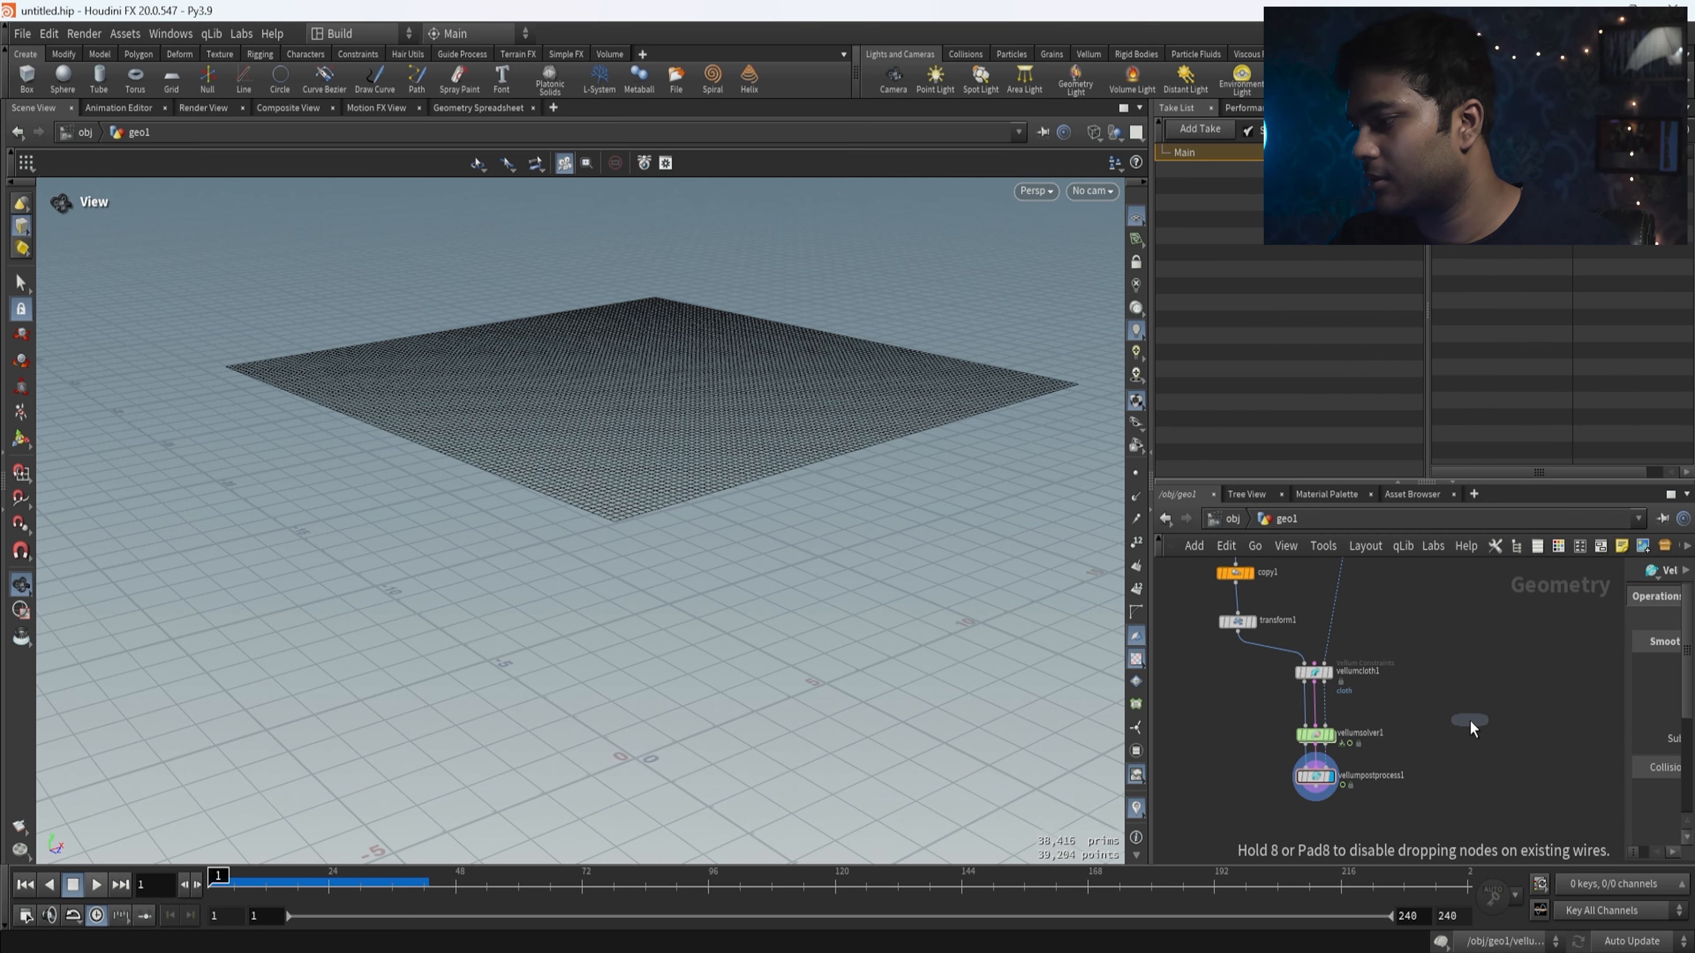
{"action": "left_click", "coordinate": [1456, 770]}
{"action": "left_click_drag", "start_coordinate": [1316, 788], "coordinate": [1456, 761]}
{"action": "mouse_move", "coordinate": [1453, 767]}
{"action": "middle_mouse_down"}
{"action": "mouse_move", "coordinate": [1475, 758]}
{"action": "mouse_move", "coordinate": [1443, 796]}
{"action": "middle_mouse_up"}
{"action": "scroll", "coordinate": [1476, 758], "scroll_direction": "down", "scroll_amount": 3}
{"action": "scroll", "coordinate": [1443, 796], "scroll_direction": "up", "scroll_amount": 2}
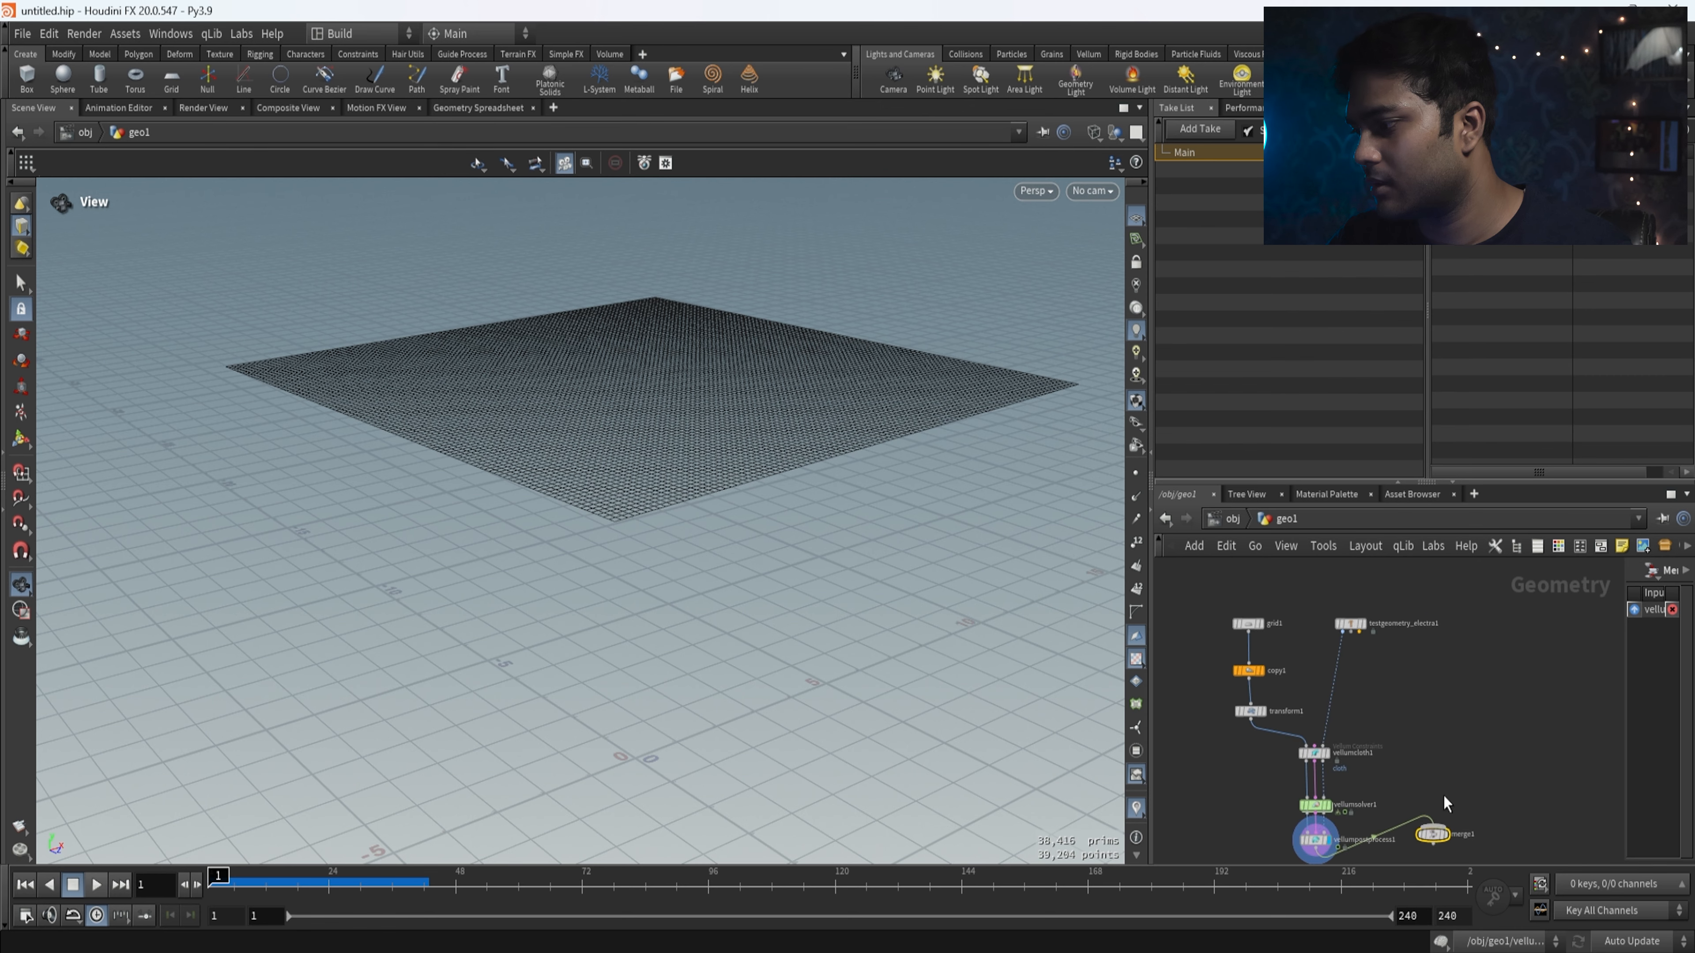
- Connect testgeometry_electra1 to the Merge node and display the merged cloths and character
{"action": "left_click_drag", "start_coordinate": [1435, 826], "coordinate": [1445, 764]}
{"action": "left_click_drag", "start_coordinate": [1444, 764], "coordinate": [1343, 631]}
{"action": "left_click", "coordinate": [1447, 835]}
{"action": "left_click_drag", "start_coordinate": [805, 741], "coordinate": [820, 665]}
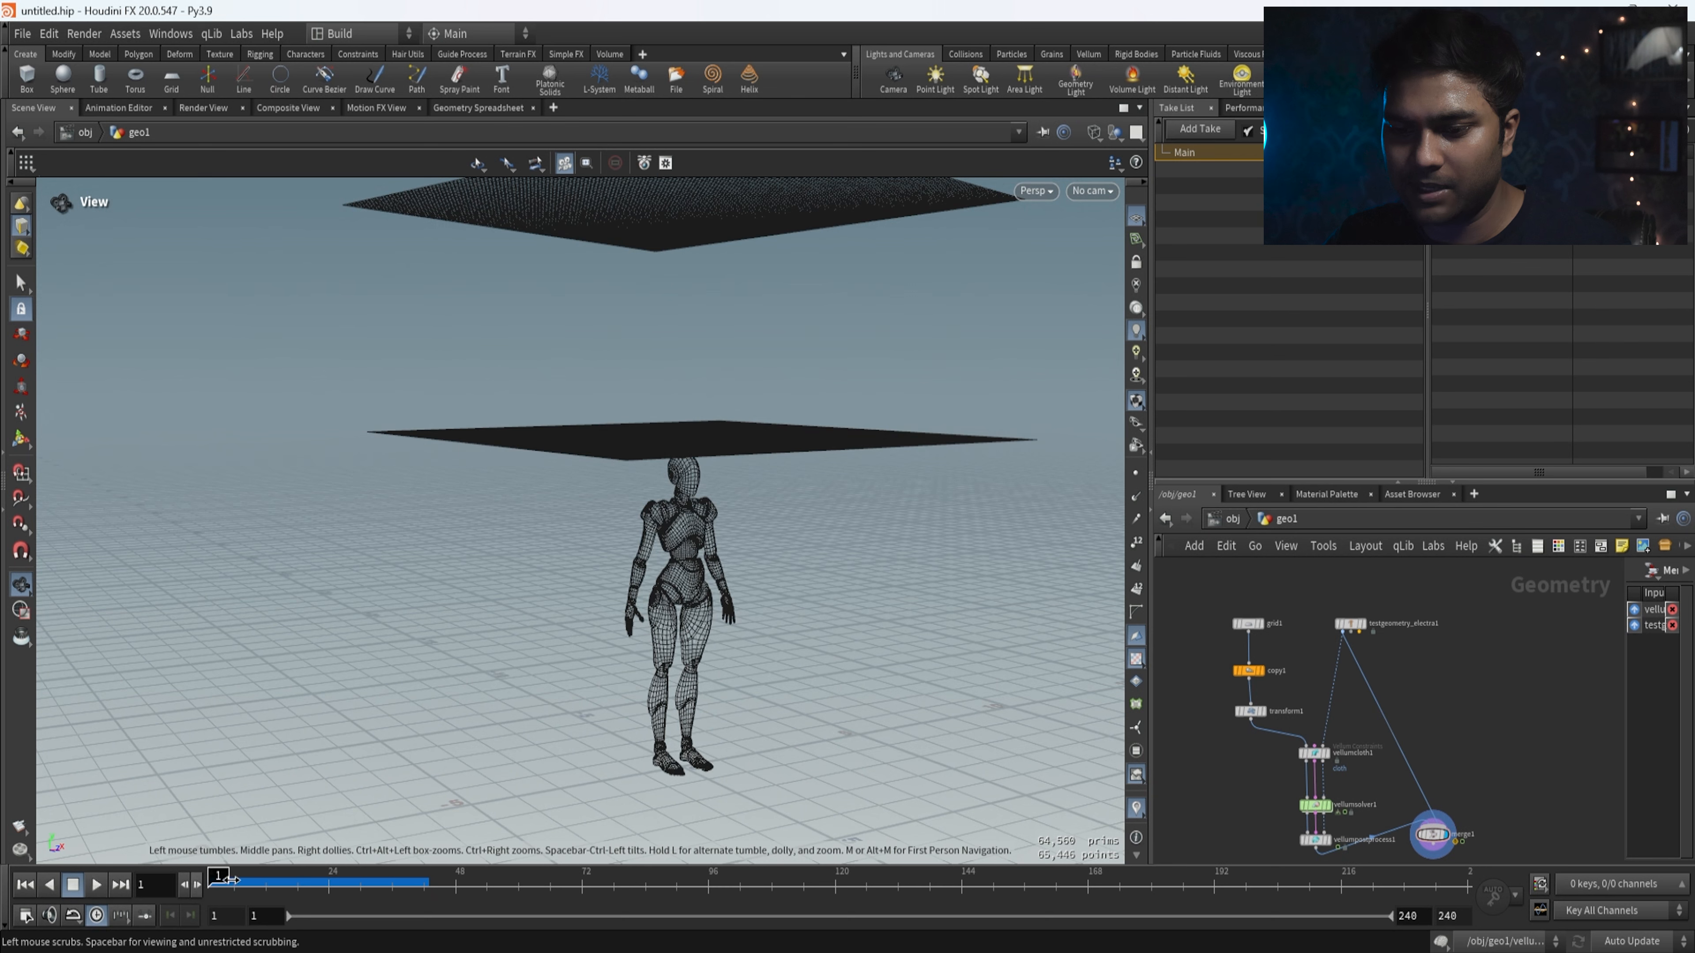
- Play the merged simulation from frame 1 and scrub through its frames to examine how the cloths drape over the character
{"action": "left_click", "coordinate": [97, 884]}
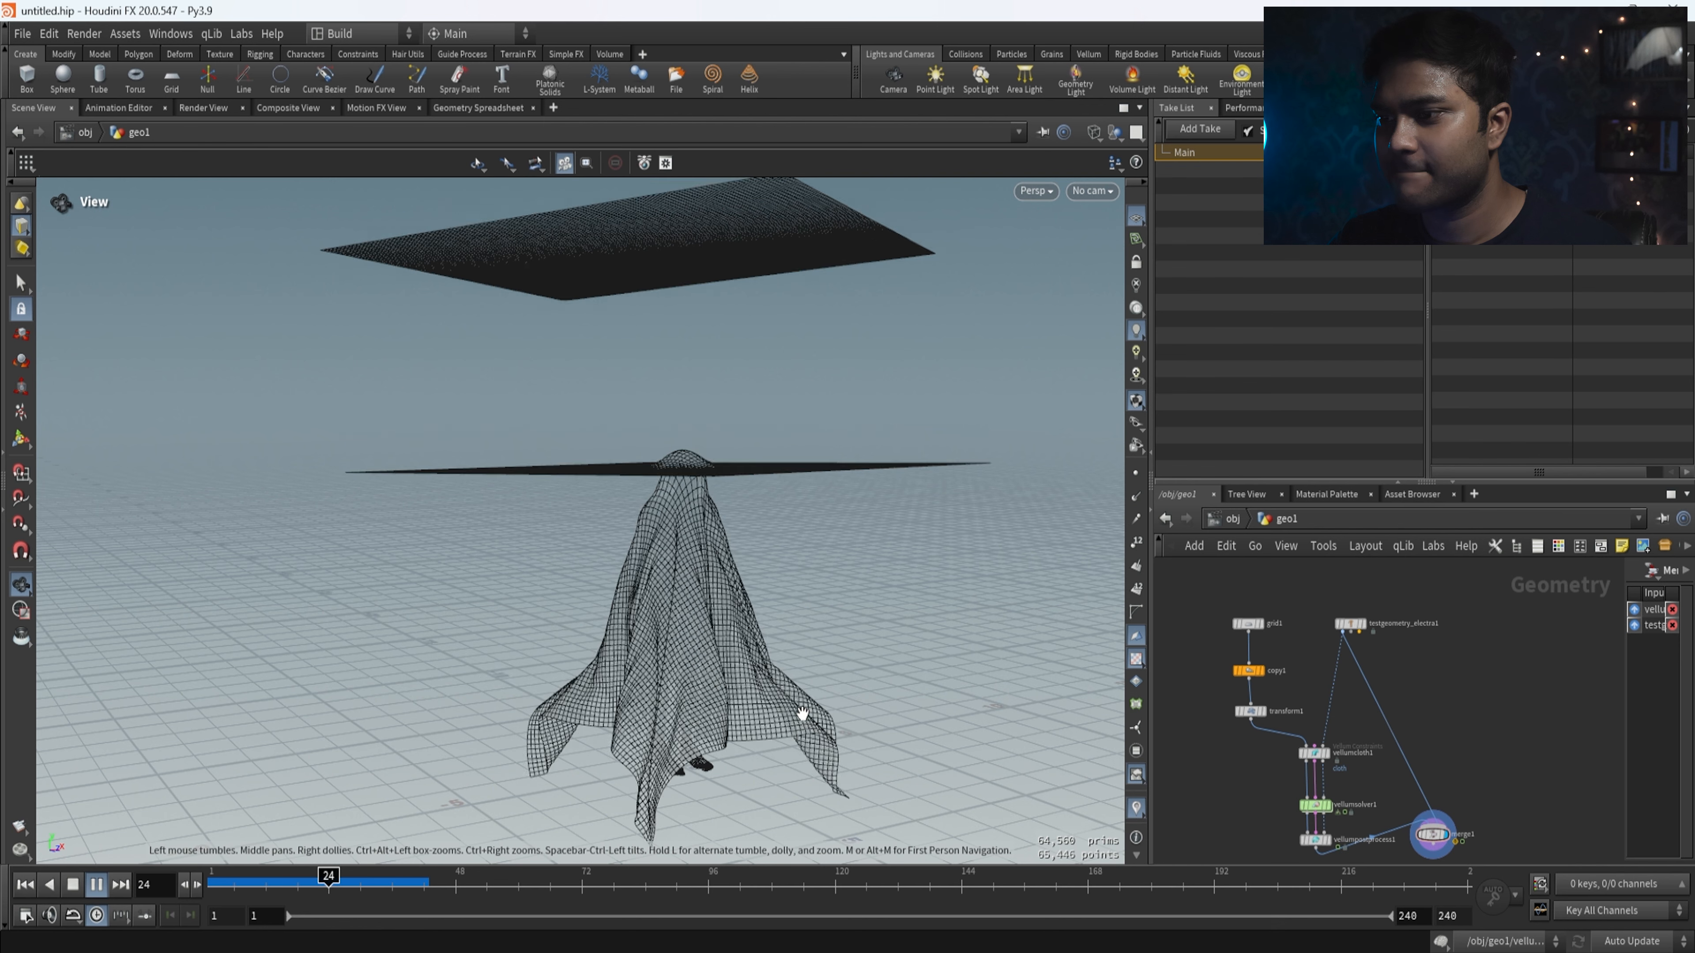
{"action": "left_click_drag", "start_coordinate": [299, 884], "coordinate": [170, 884]}
{"action": "left_click", "coordinate": [99, 886]}
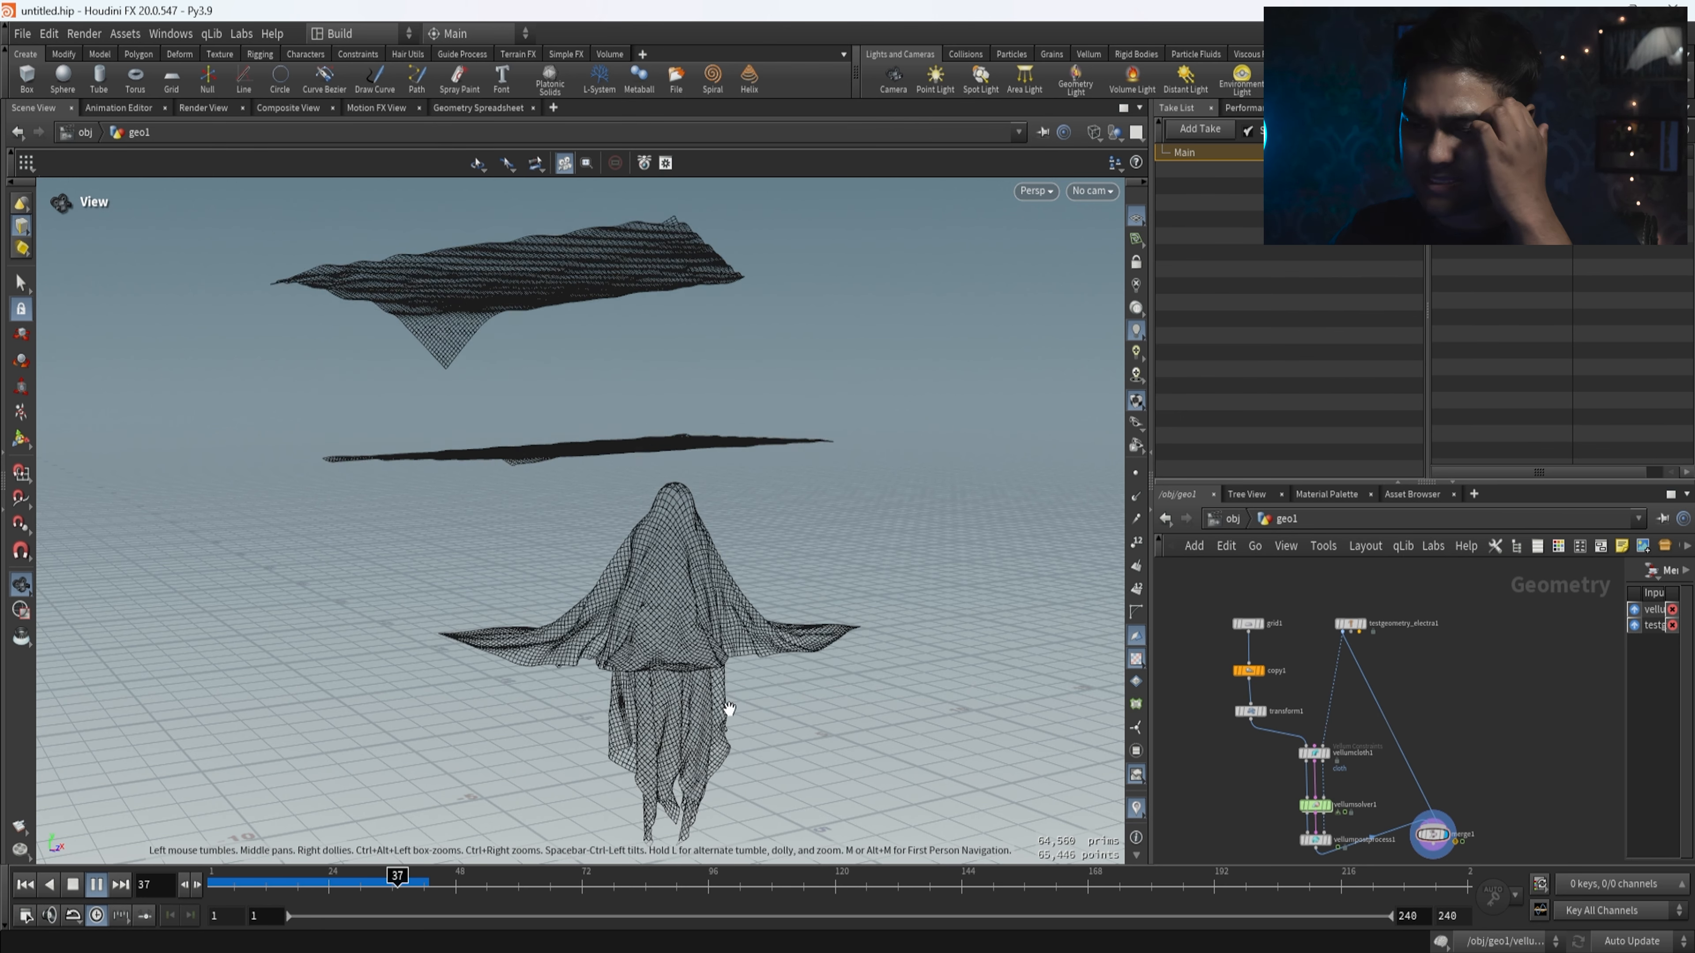
{"action": "left_click", "coordinate": [96, 885]}
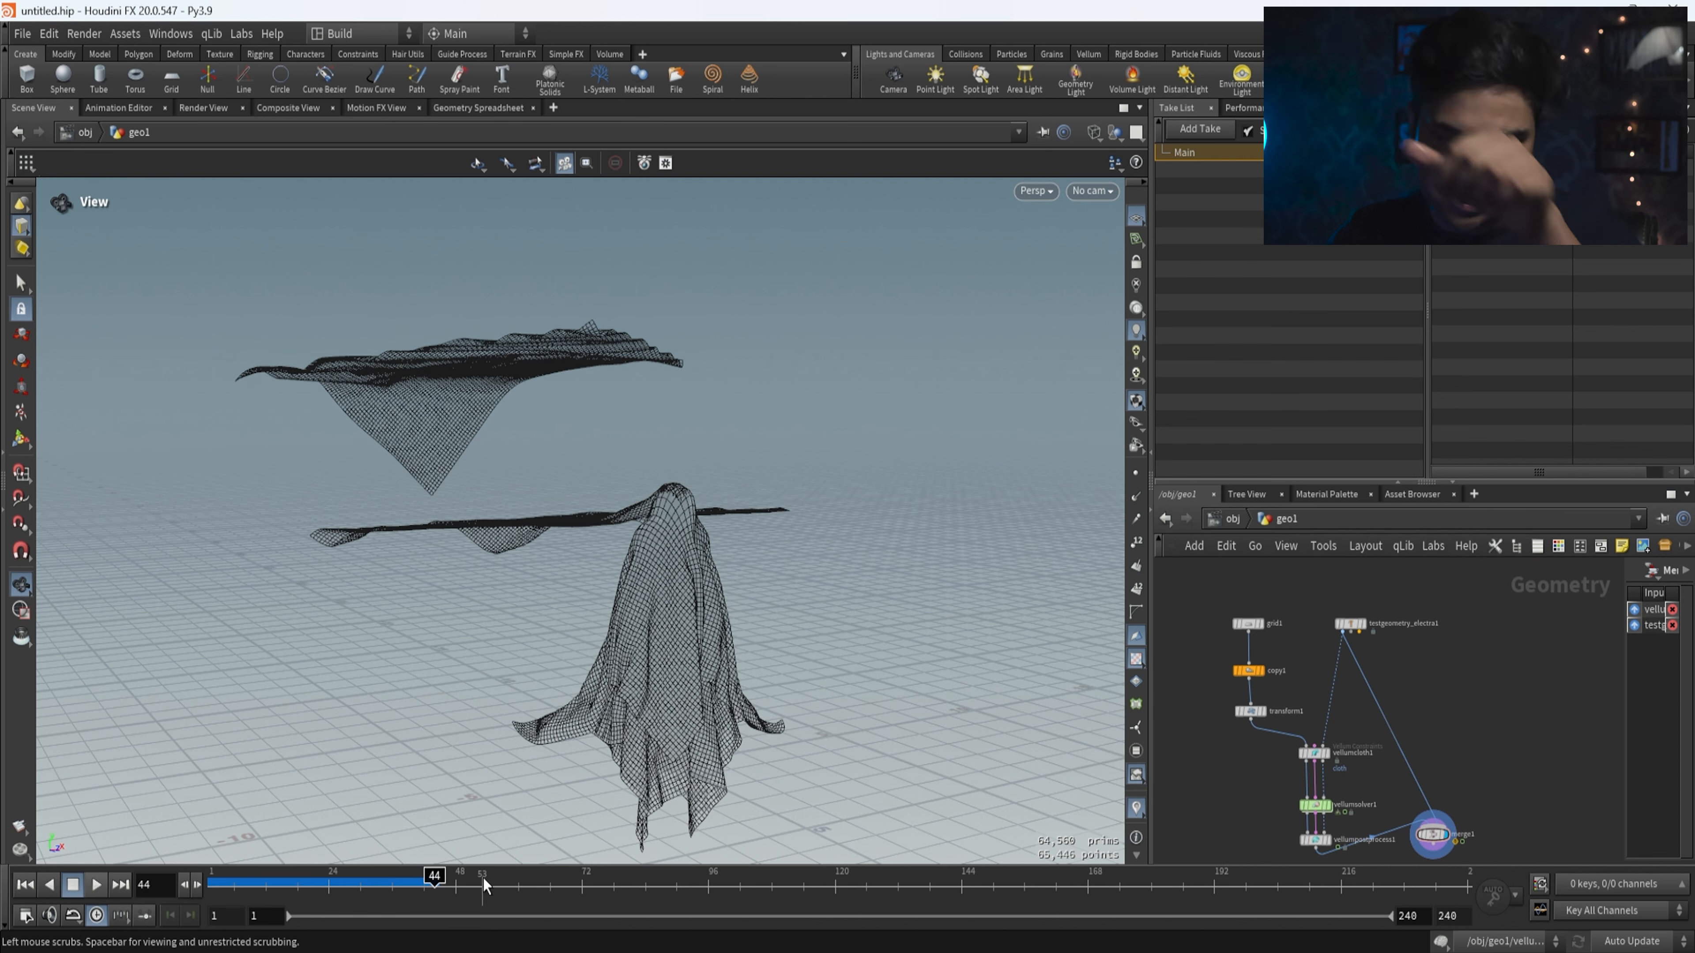
{"action": "left_click_drag", "start_coordinate": [415, 873], "coordinate": [180, 925]}
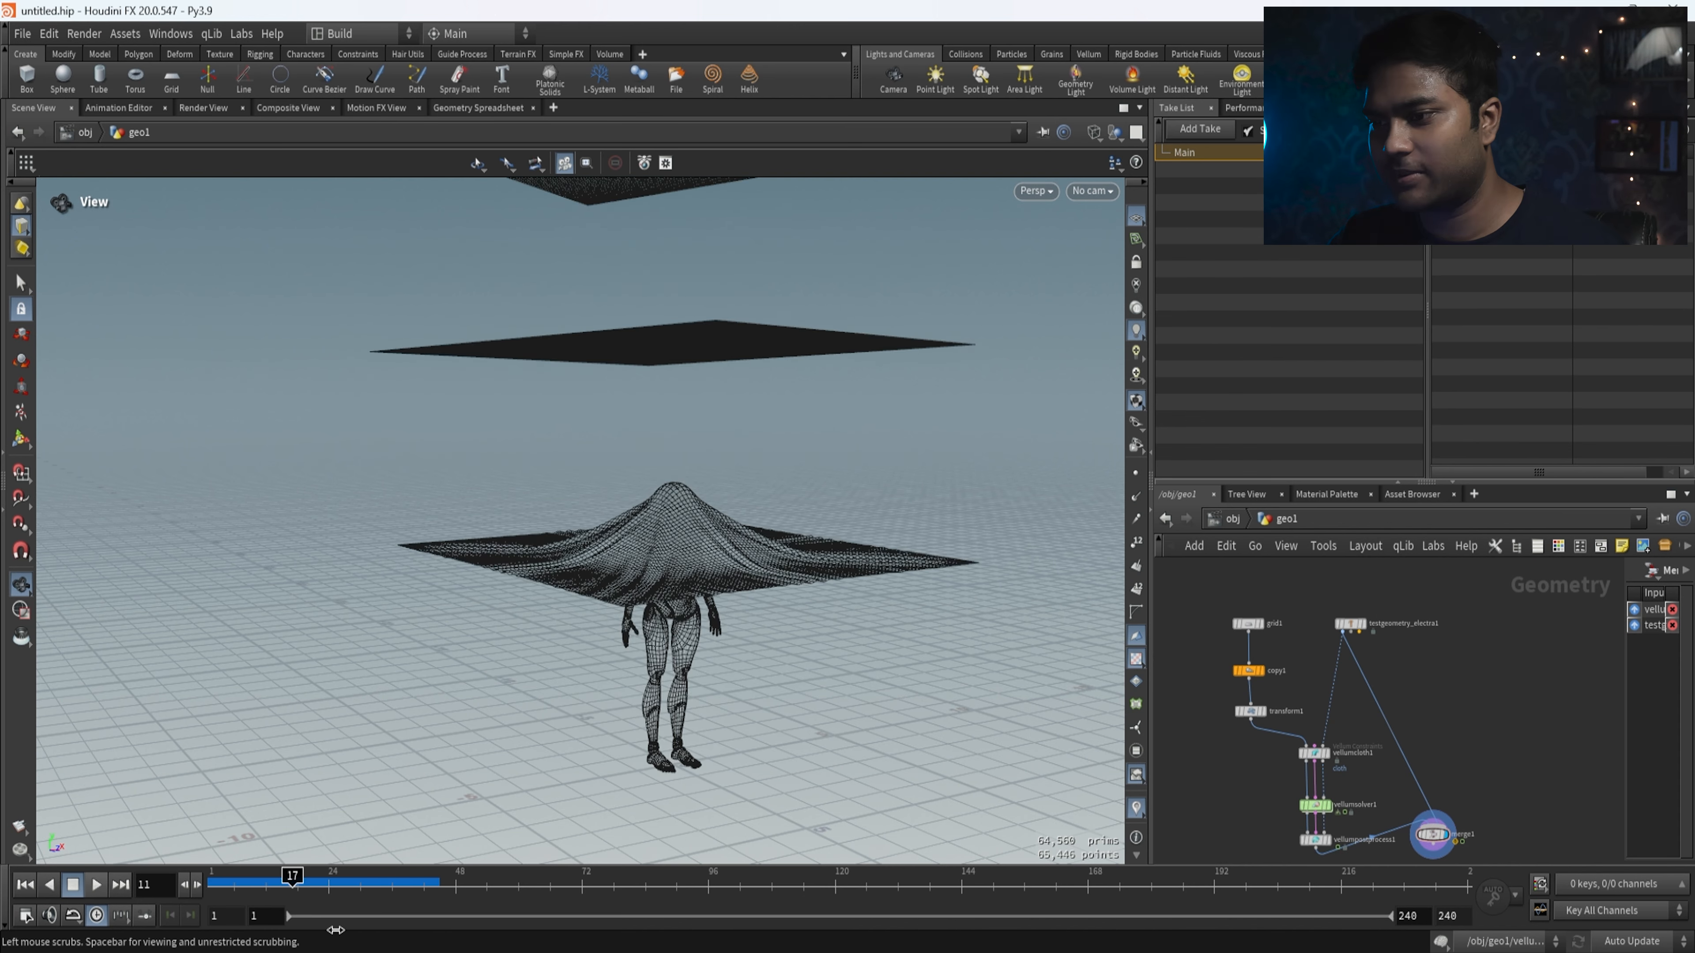
{"action": "left_click_drag", "start_coordinate": [256, 925], "coordinate": [253, 924]}
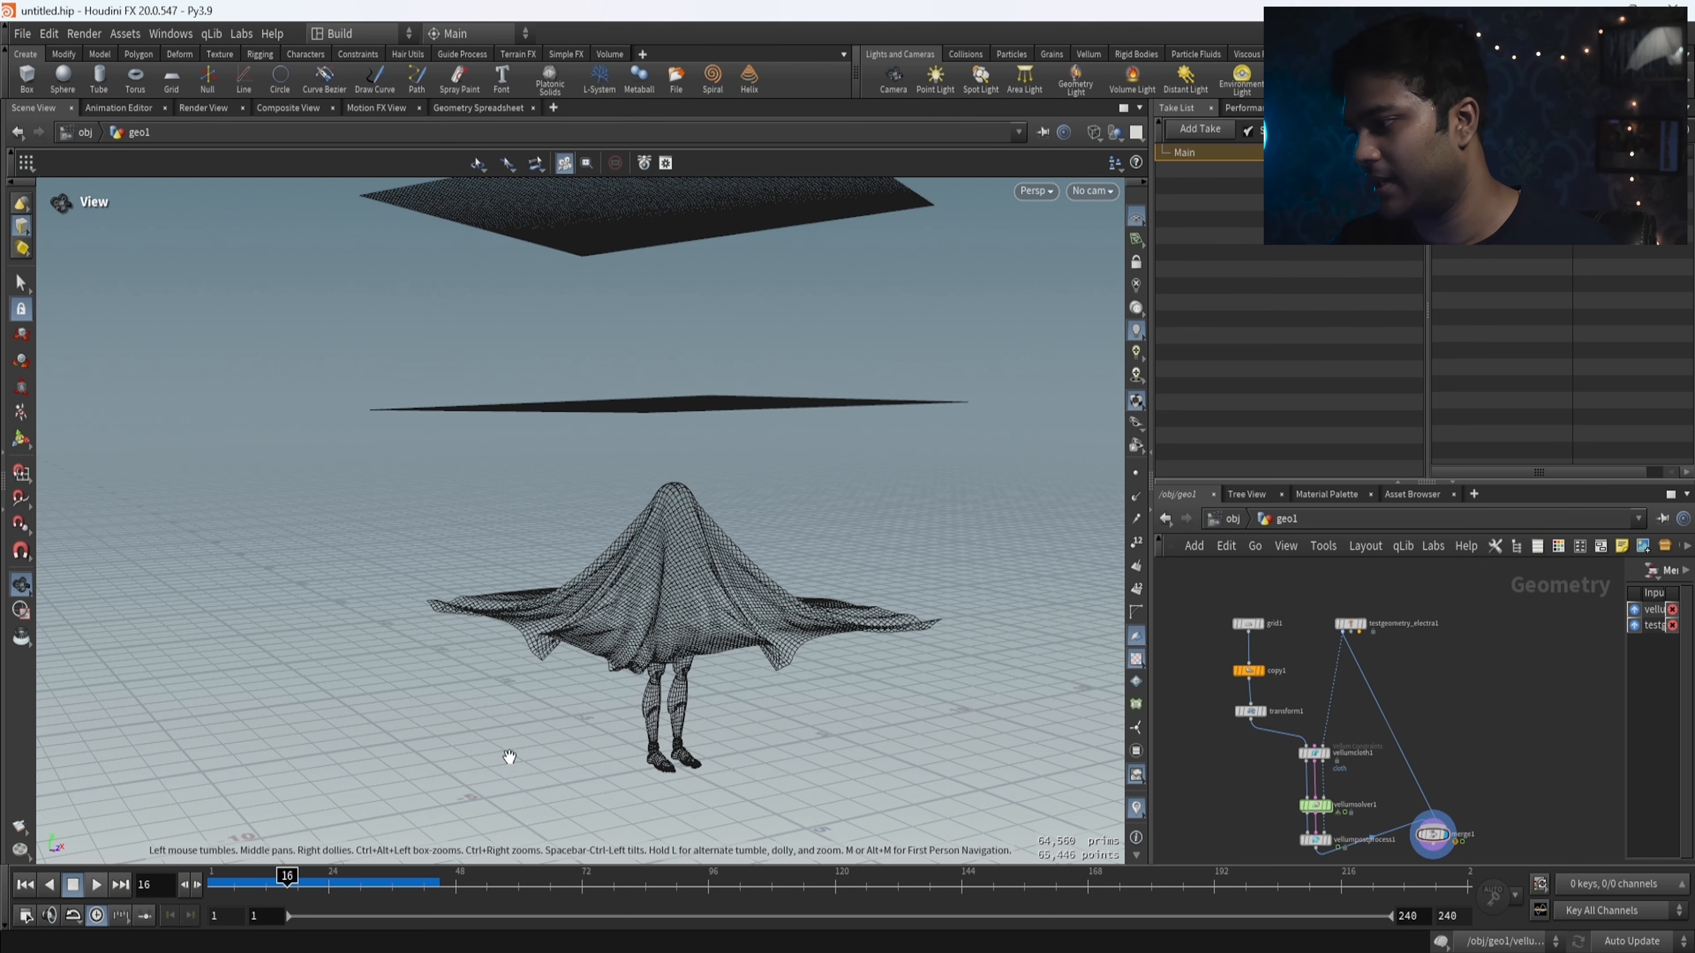
{"action": "scroll", "coordinate": [1055, 566], "scroll_direction": "down", "scroll_amount": 1}
{"action": "scroll", "coordinate": [1056, 566], "scroll_direction": "up", "scroll_amount": 2}
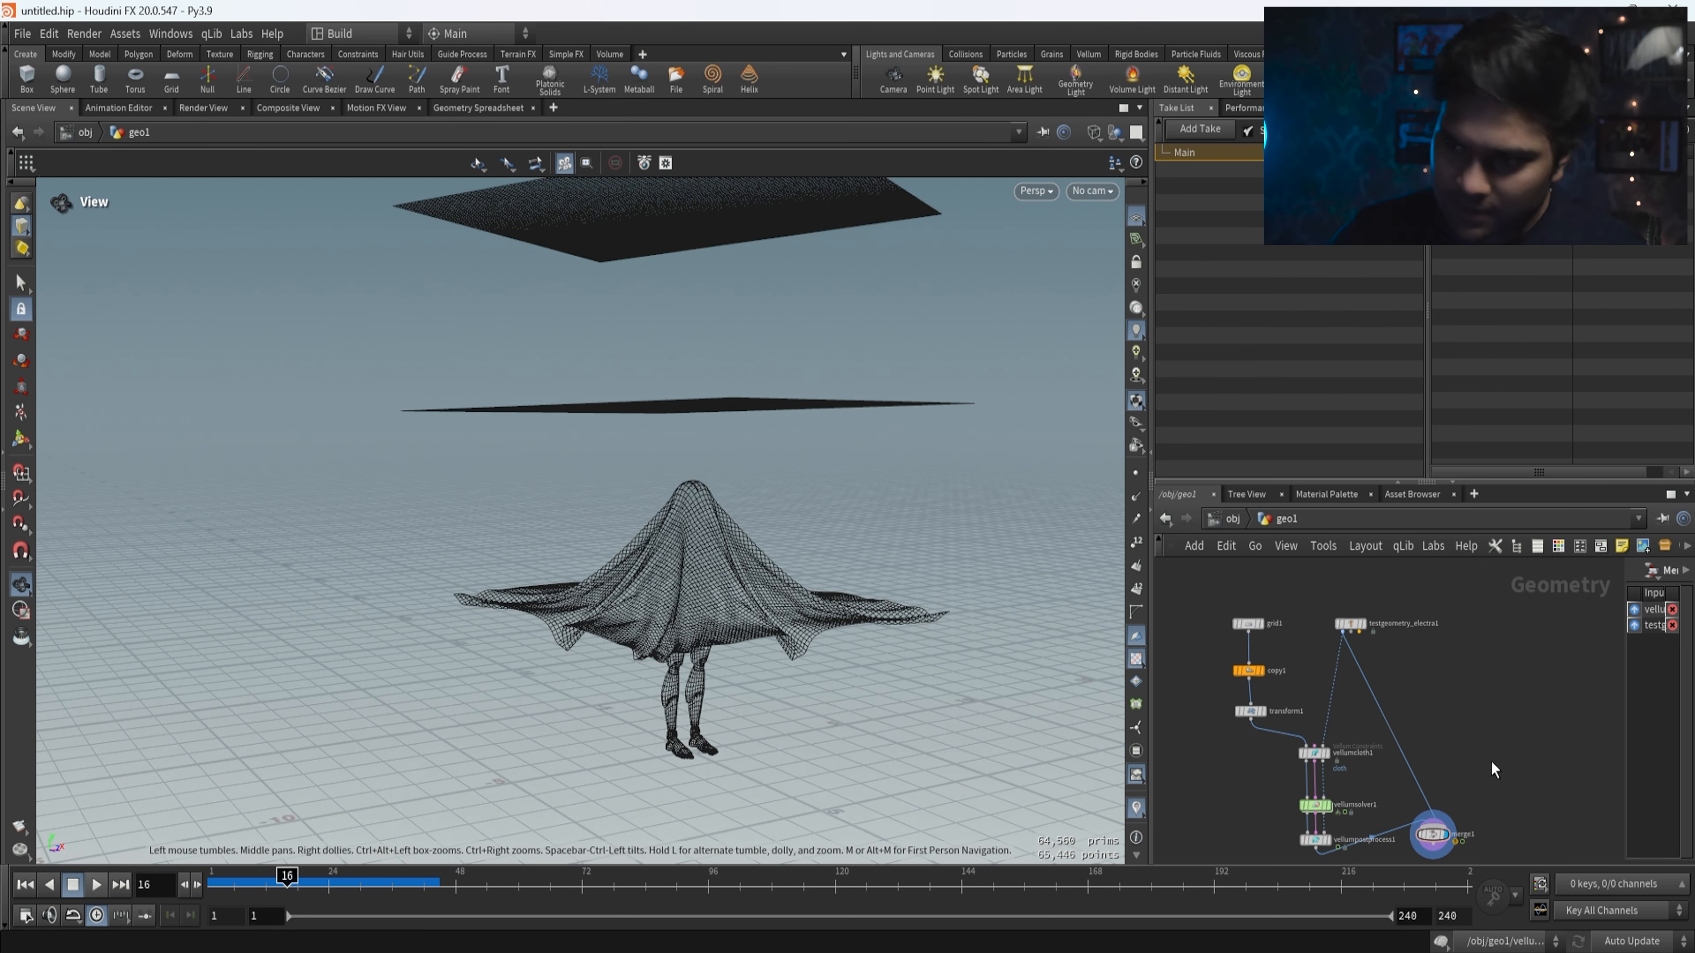
- Go up to the object level, rewind to frame 1 and reopen the geo1 network to view the merged setup
{"action": "key", "text": "u"}
{"action": "left_click_drag", "start_coordinate": [660, 778], "coordinate": [346, 826]}
{"action": "left_click_drag", "start_coordinate": [313, 883], "coordinate": [218, 883]}
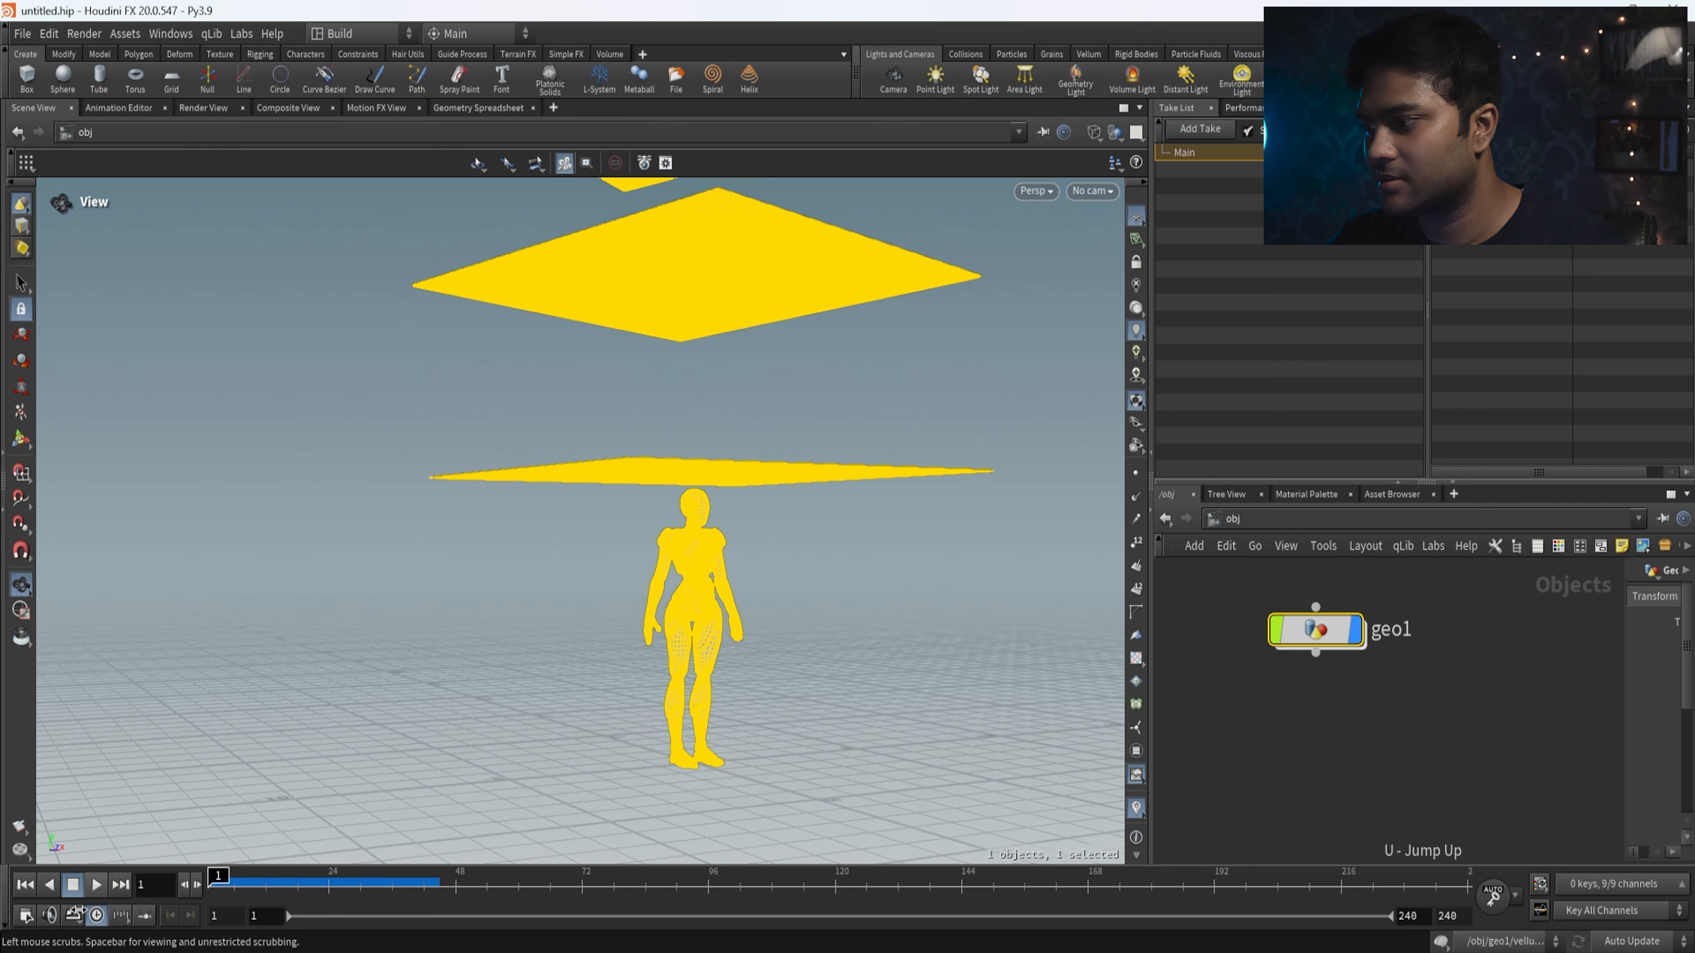
{"action": "left_click_drag", "start_coordinate": [1033, 689], "coordinate": [1006, 694]}
{"action": "double_click", "coordinate": [1315, 629]}
{"action": "left_click_drag", "start_coordinate": [832, 662], "coordinate": [772, 633]}
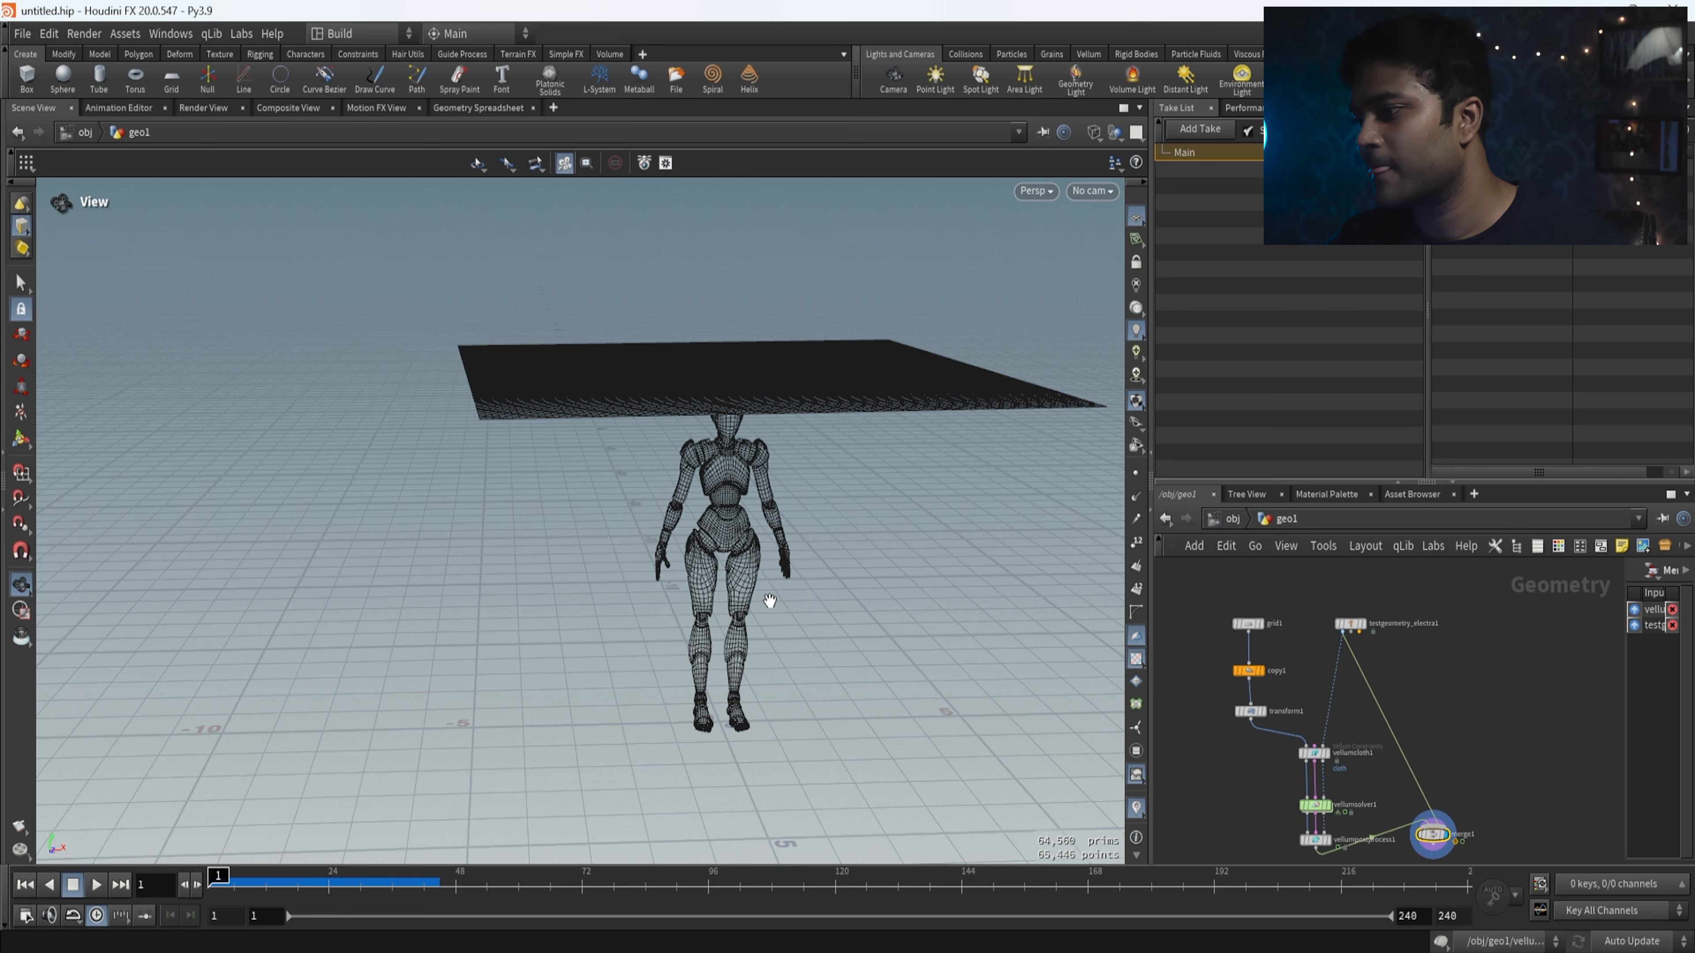
- Look inside the grid1 object's network and return to the object level
{"action": "left_click", "coordinate": [1240, 522]}
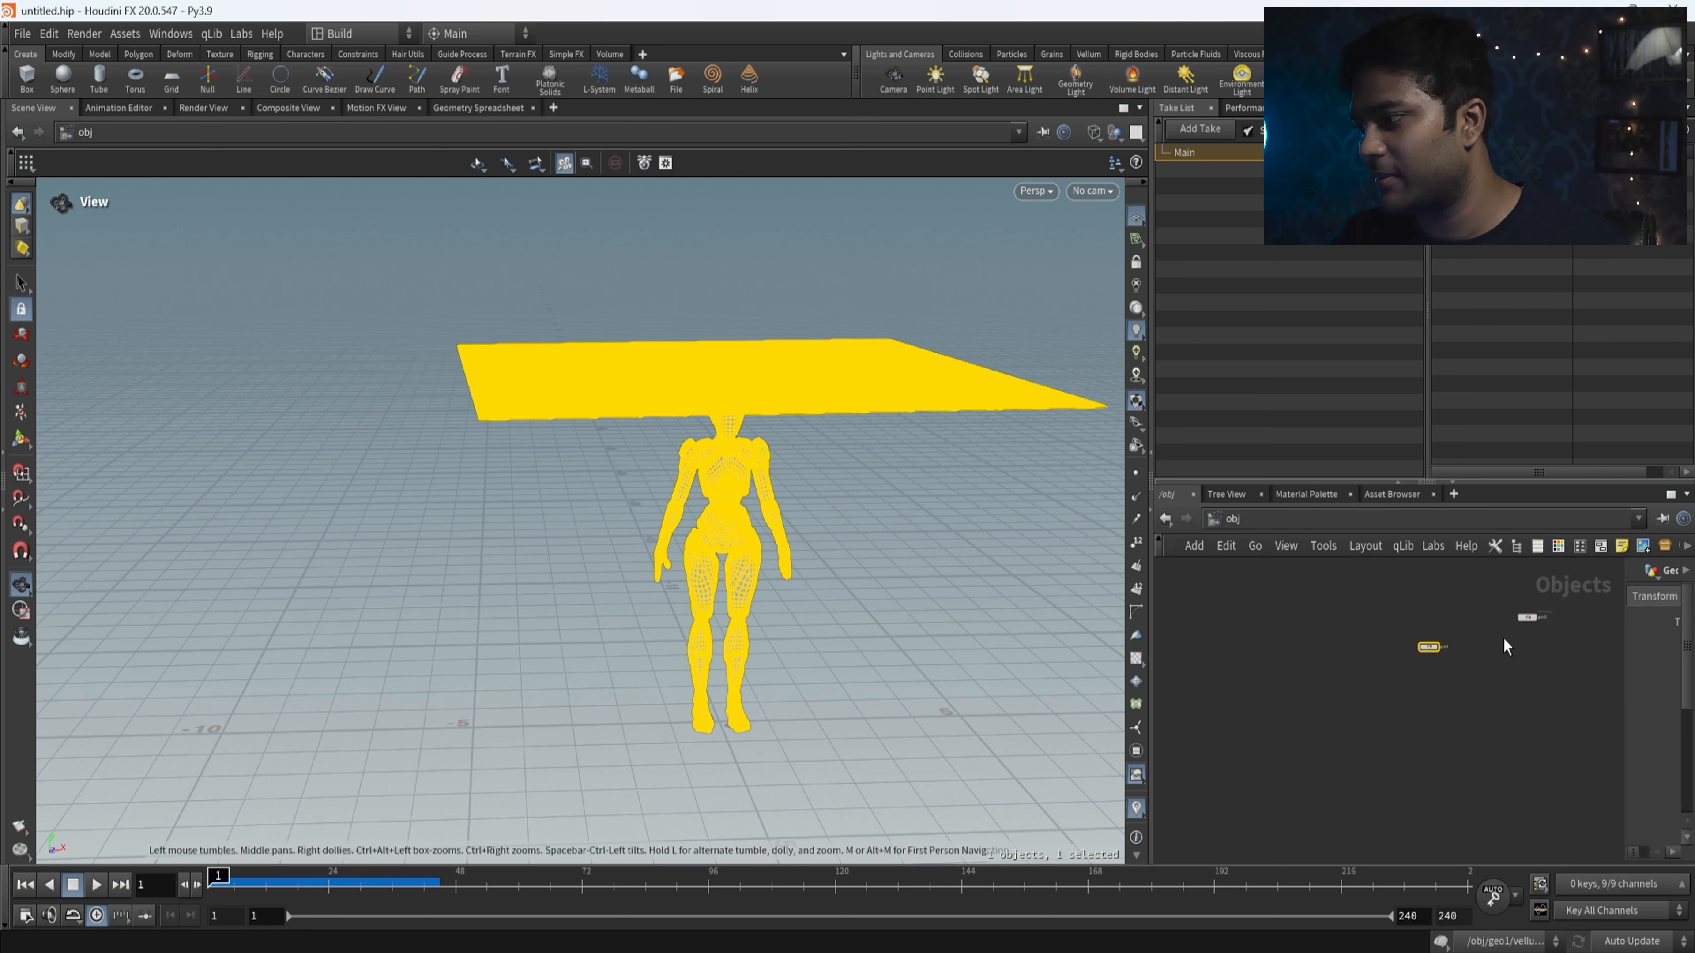
{"action": "double_click", "coordinate": [1546, 598]}
{"action": "left_click_drag", "start_coordinate": [604, 709], "coordinate": [871, 738]}
{"action": "left_click", "coordinate": [1236, 520]}
- Delete the geo1 object and frame the remaining grid1 node in the network
{"action": "left_click_drag", "start_coordinate": [1397, 627], "coordinate": [1173, 735]}
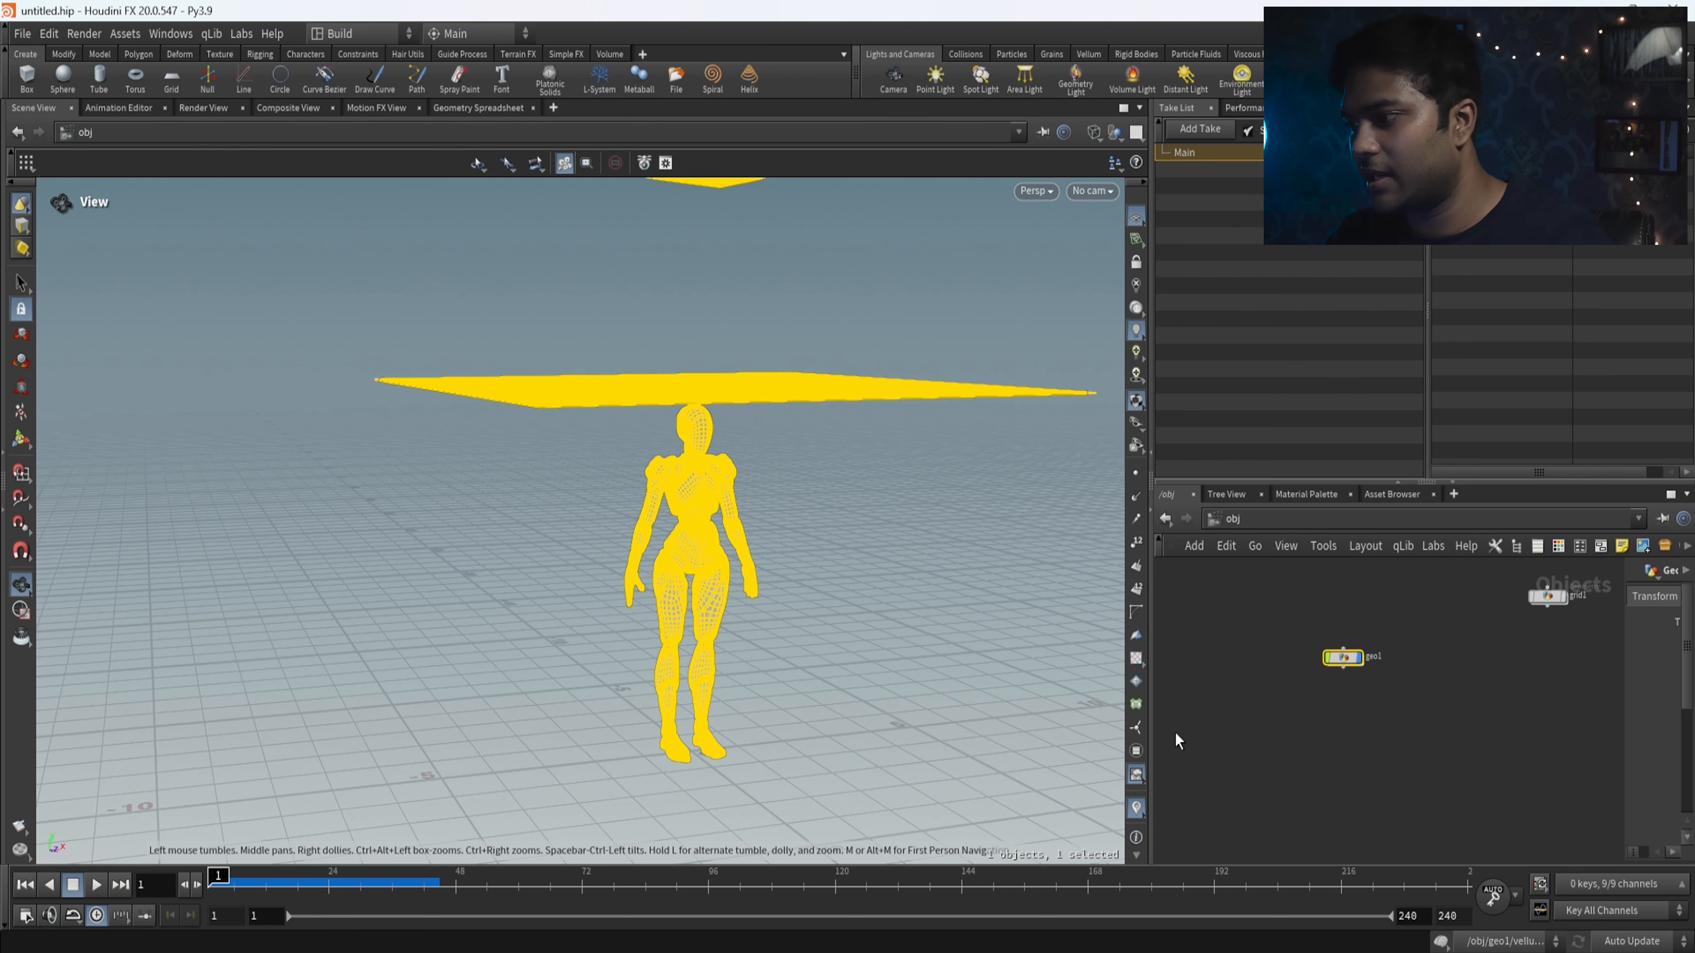
{"action": "key", "text": "Delete"}
{"action": "key", "text": "h"}
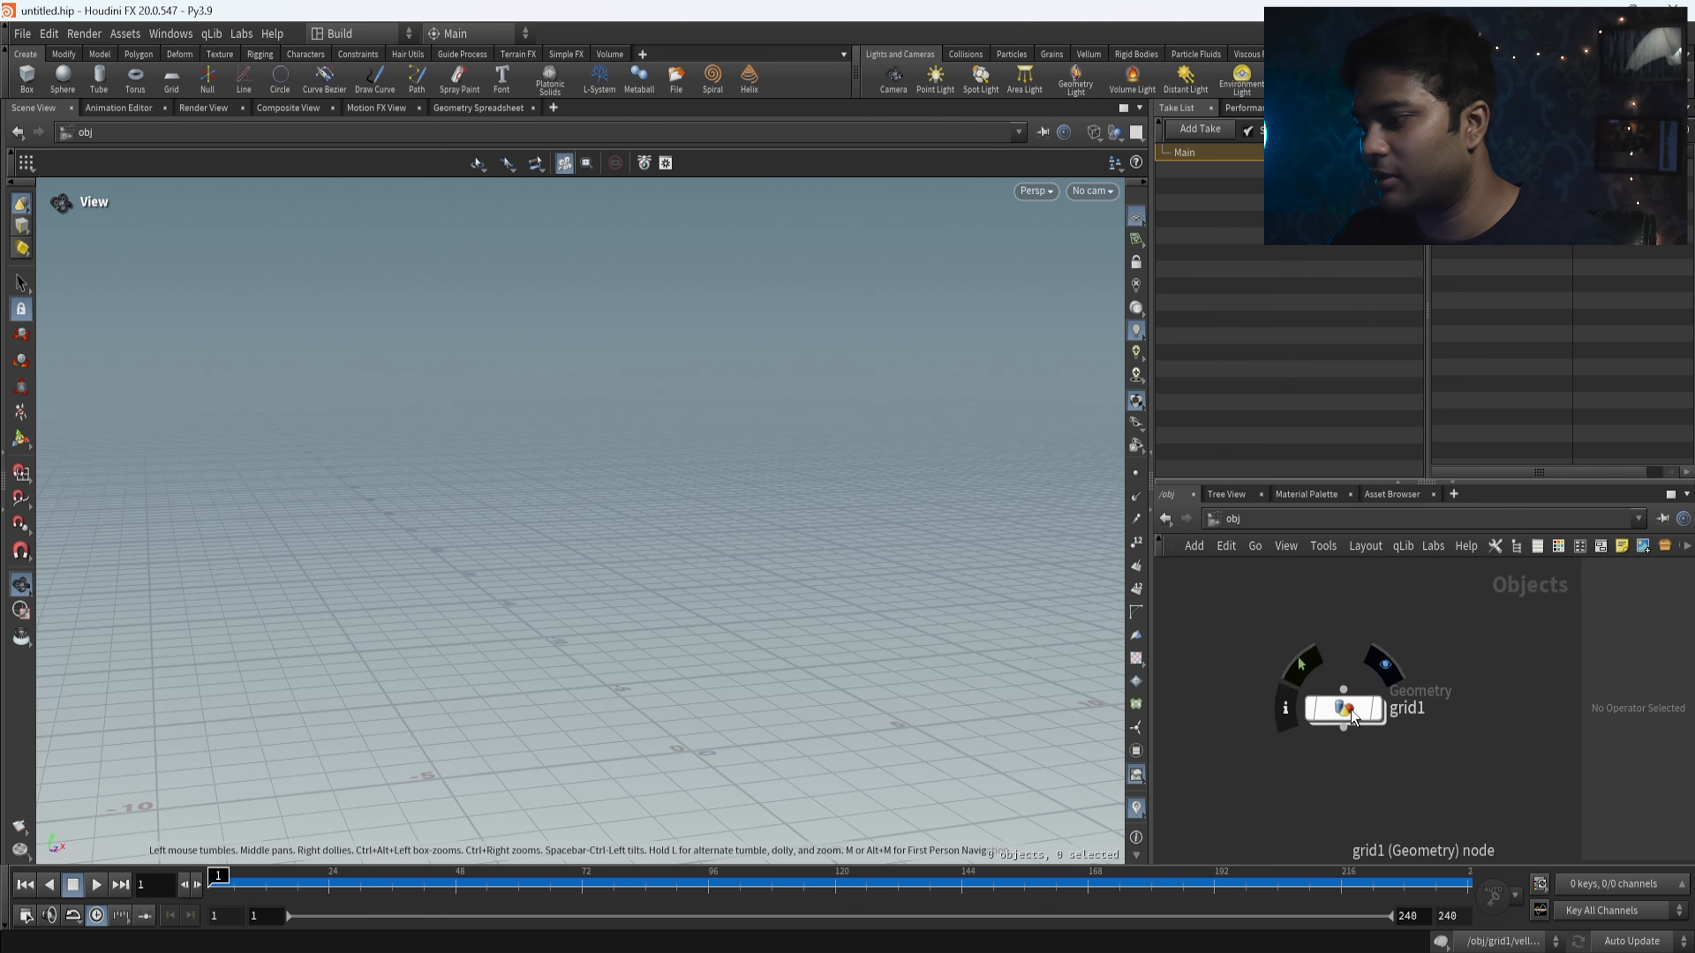
- Open the grid1 object's network and frame the character with its cloth strip in the viewport
{"action": "double_click", "coordinate": [1350, 706]}
{"action": "right_click_drag", "start_coordinate": [567, 741], "coordinate": [825, 700]}
{"action": "left_click_drag", "start_coordinate": [825, 701], "coordinate": [1087, 721]}
{"action": "middle_click_drag", "start_coordinate": [1088, 721], "coordinate": [386, 610]}
{"action": "right_click_drag", "start_coordinate": [386, 610], "coordinate": [904, 640]}
{"action": "left_click_drag", "start_coordinate": [905, 639], "coordinate": [939, 632]}
{"action": "middle_click_drag", "start_coordinate": [1081, 569], "coordinate": [616, 579]}
{"action": "right_click_drag", "start_coordinate": [617, 578], "coordinate": [897, 659]}
{"action": "left_click_drag", "start_coordinate": [897, 659], "coordinate": [910, 561]}
{"action": "key", "text": "f"}
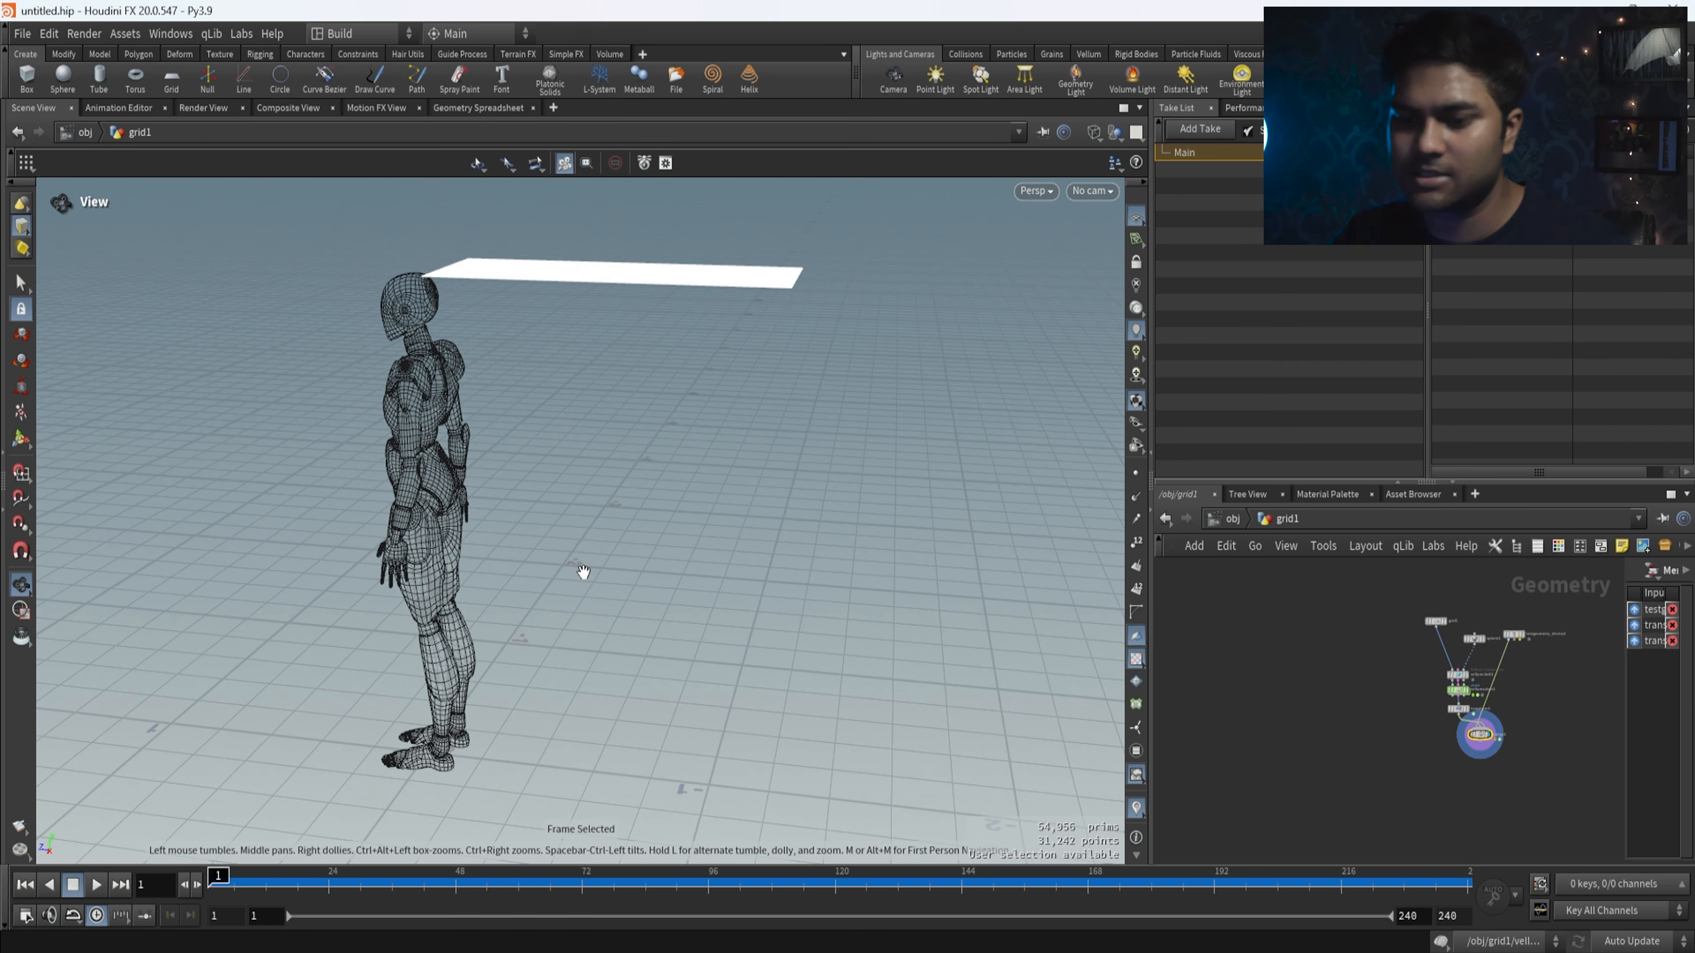
- Play the simulation, rewind it and replay it to examine how the strip falls behind the character
{"action": "left_click_drag", "start_coordinate": [583, 572], "coordinate": [357, 835]}
{"action": "left_click", "coordinate": [96, 884]}
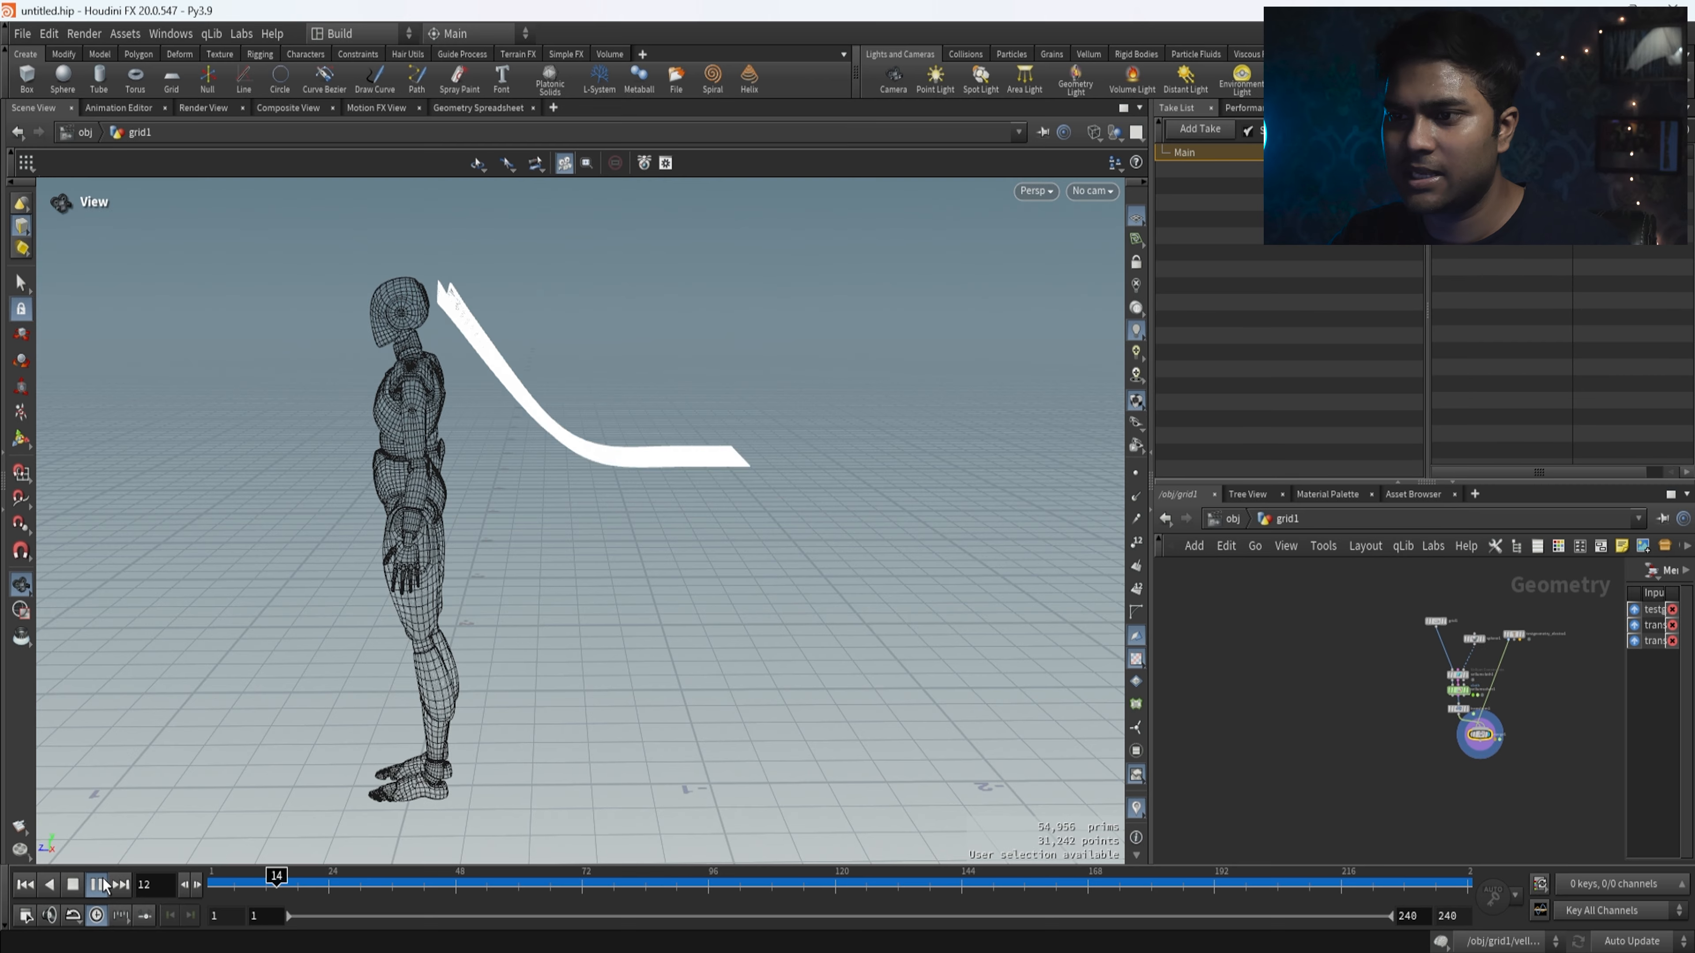
{"action": "left_click_drag", "start_coordinate": [644, 636], "coordinate": [352, 647]}
{"action": "left_click_drag", "start_coordinate": [880, 893], "coordinate": [67, 893]}
{"action": "left_click", "coordinate": [98, 884]}
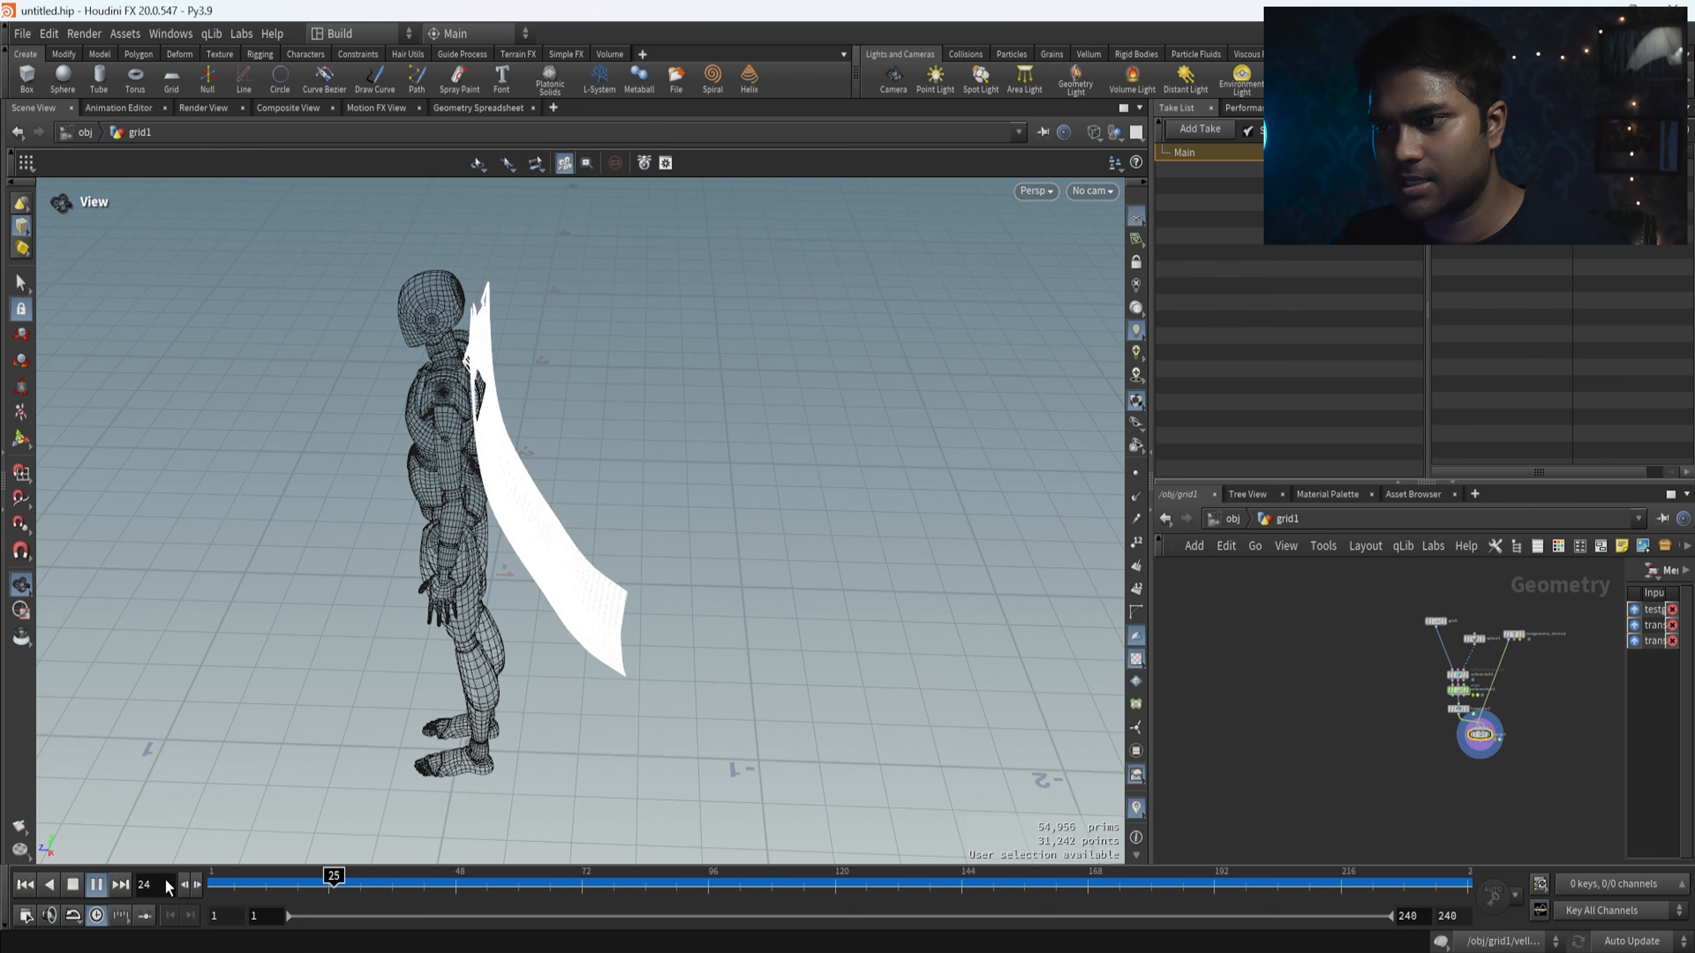
{"action": "left_click_drag", "start_coordinate": [587, 738], "coordinate": [762, 702]}
- Display only the grid1 node inside the network to view the flat source grid, and inspect the Vellum nodes below it
{"action": "scroll", "coordinate": [1402, 677], "scroll_direction": "up", "scroll_amount": 8}
{"action": "left_click", "coordinate": [1395, 621]}
{"action": "left_click", "coordinate": [1419, 618]}
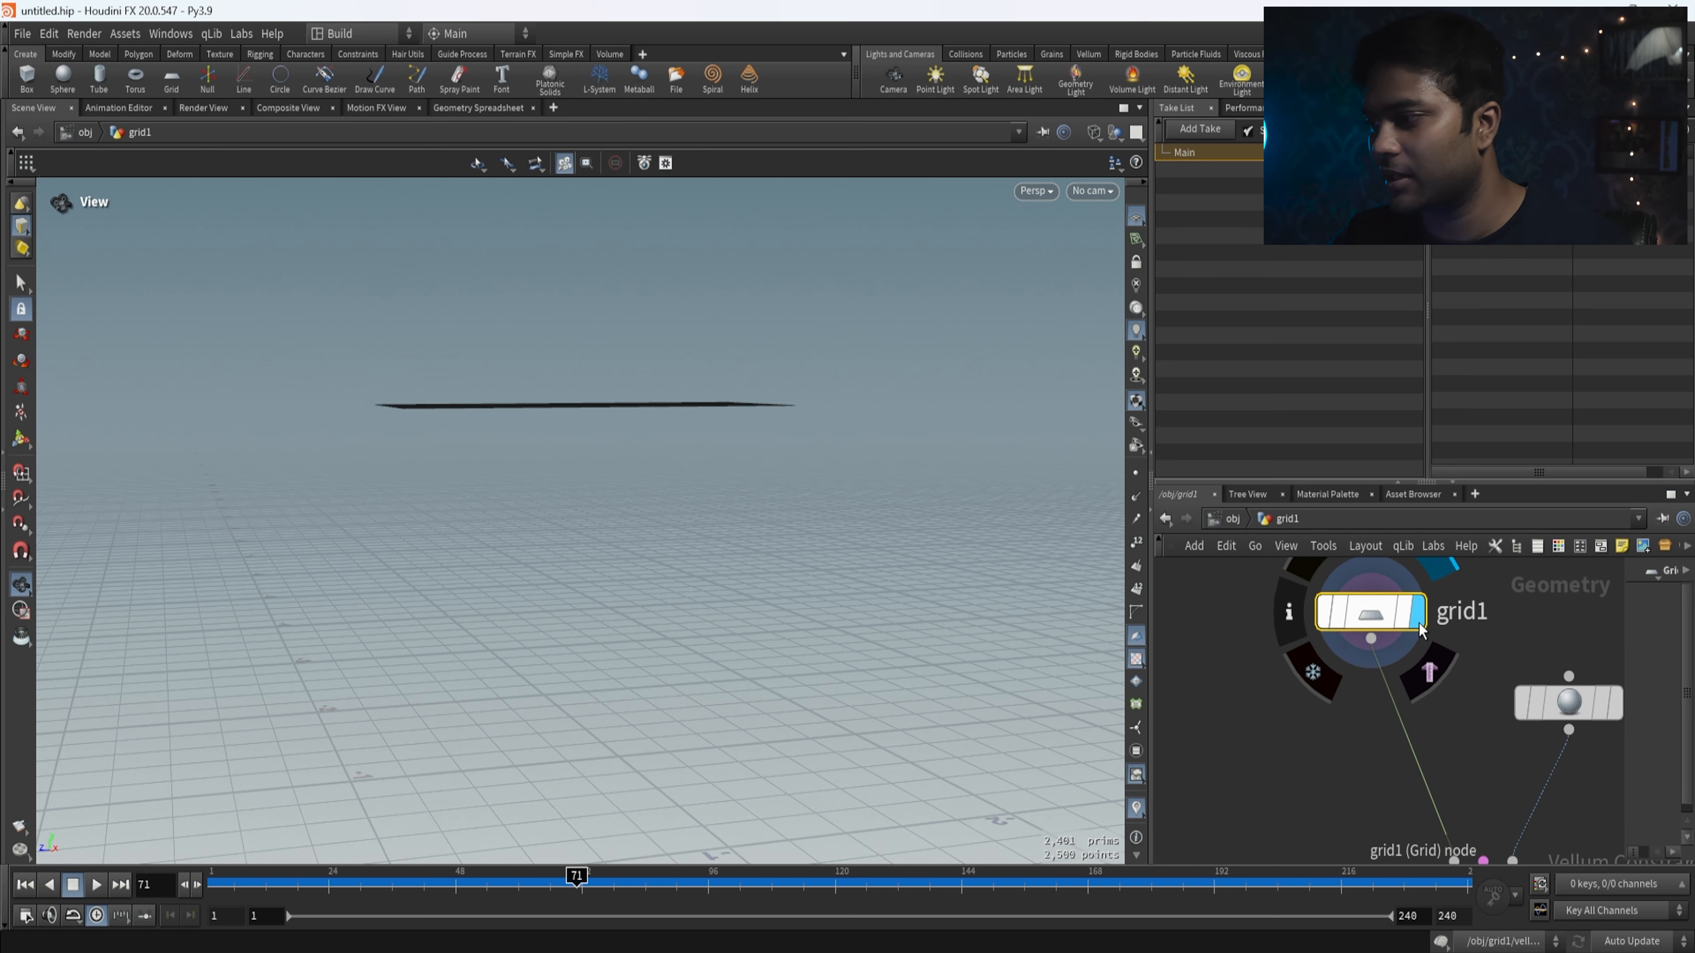
{"action": "scroll", "coordinate": [1409, 710], "scroll_direction": "down", "scroll_amount": 5}
{"action": "middle_click_drag", "start_coordinate": [1479, 740], "coordinate": [1458, 646]}
{"action": "scroll", "coordinate": [1443, 697], "scroll_direction": "up", "scroll_amount": 5}
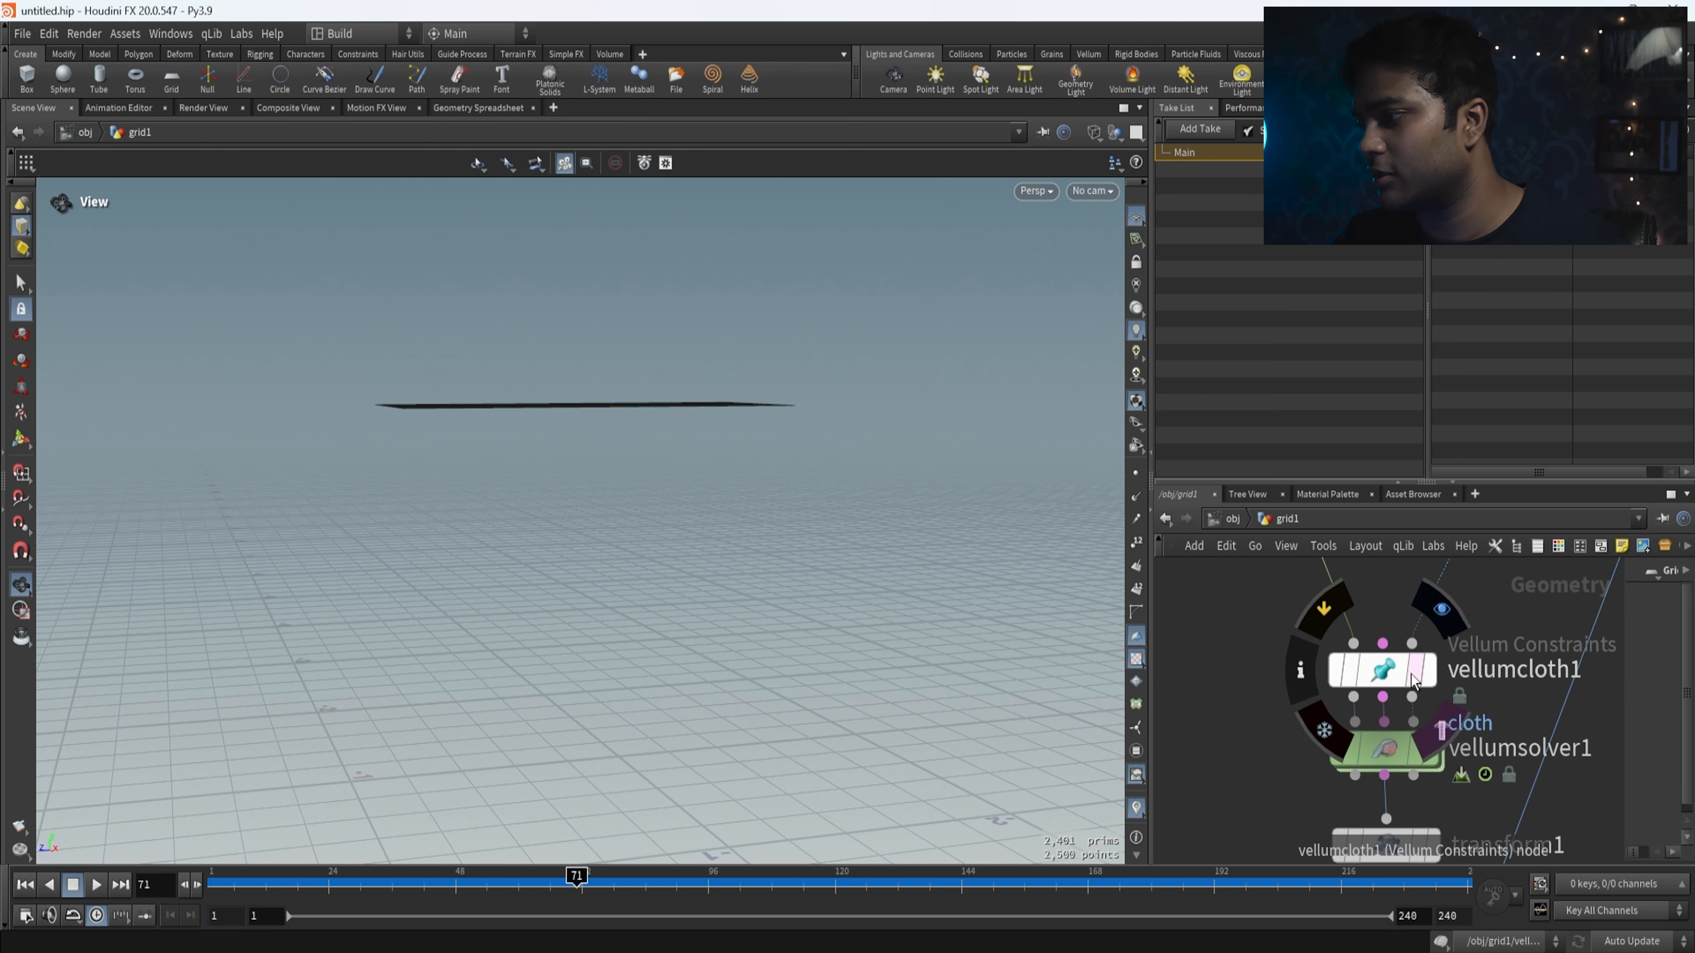
{"action": "scroll", "coordinate": [1444, 697], "scroll_direction": "down", "scroll_amount": 5}
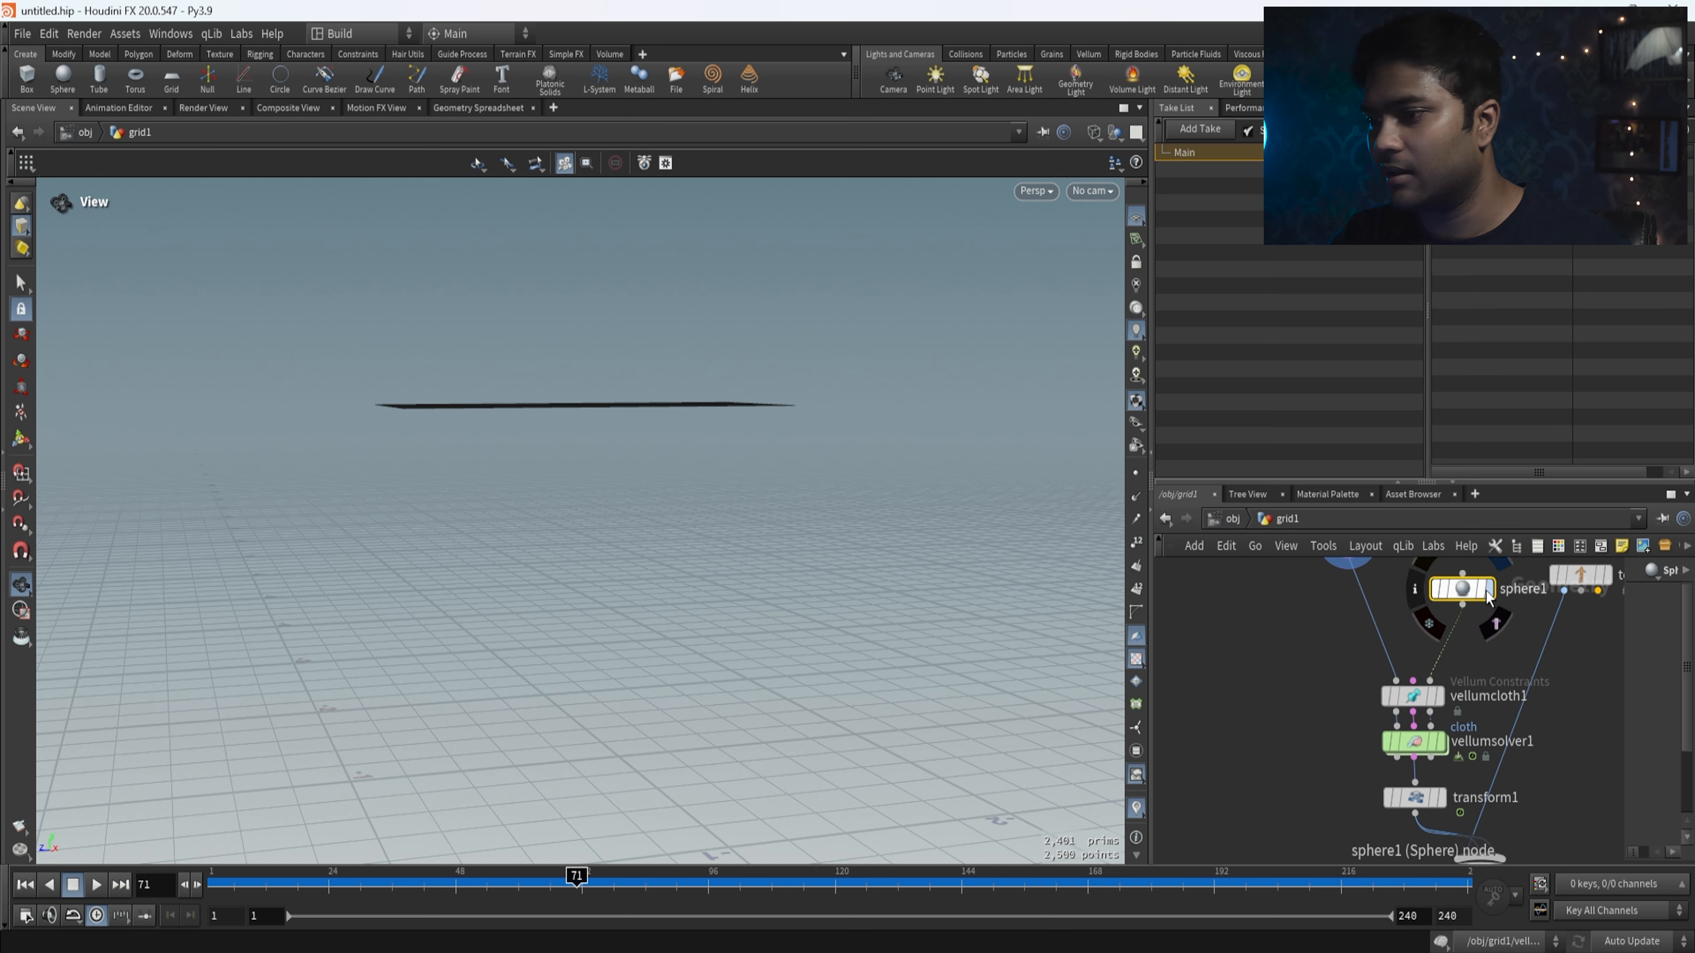
- Display sphere1, switch the display to the test geometry, and template sphere1 to compare the sphere with the character
{"action": "left_click", "coordinate": [1488, 591]}
{"action": "left_click_drag", "start_coordinate": [775, 617], "coordinate": [694, 621]}
{"action": "scroll", "coordinate": [1301, 634], "scroll_direction": "down", "scroll_amount": 2}
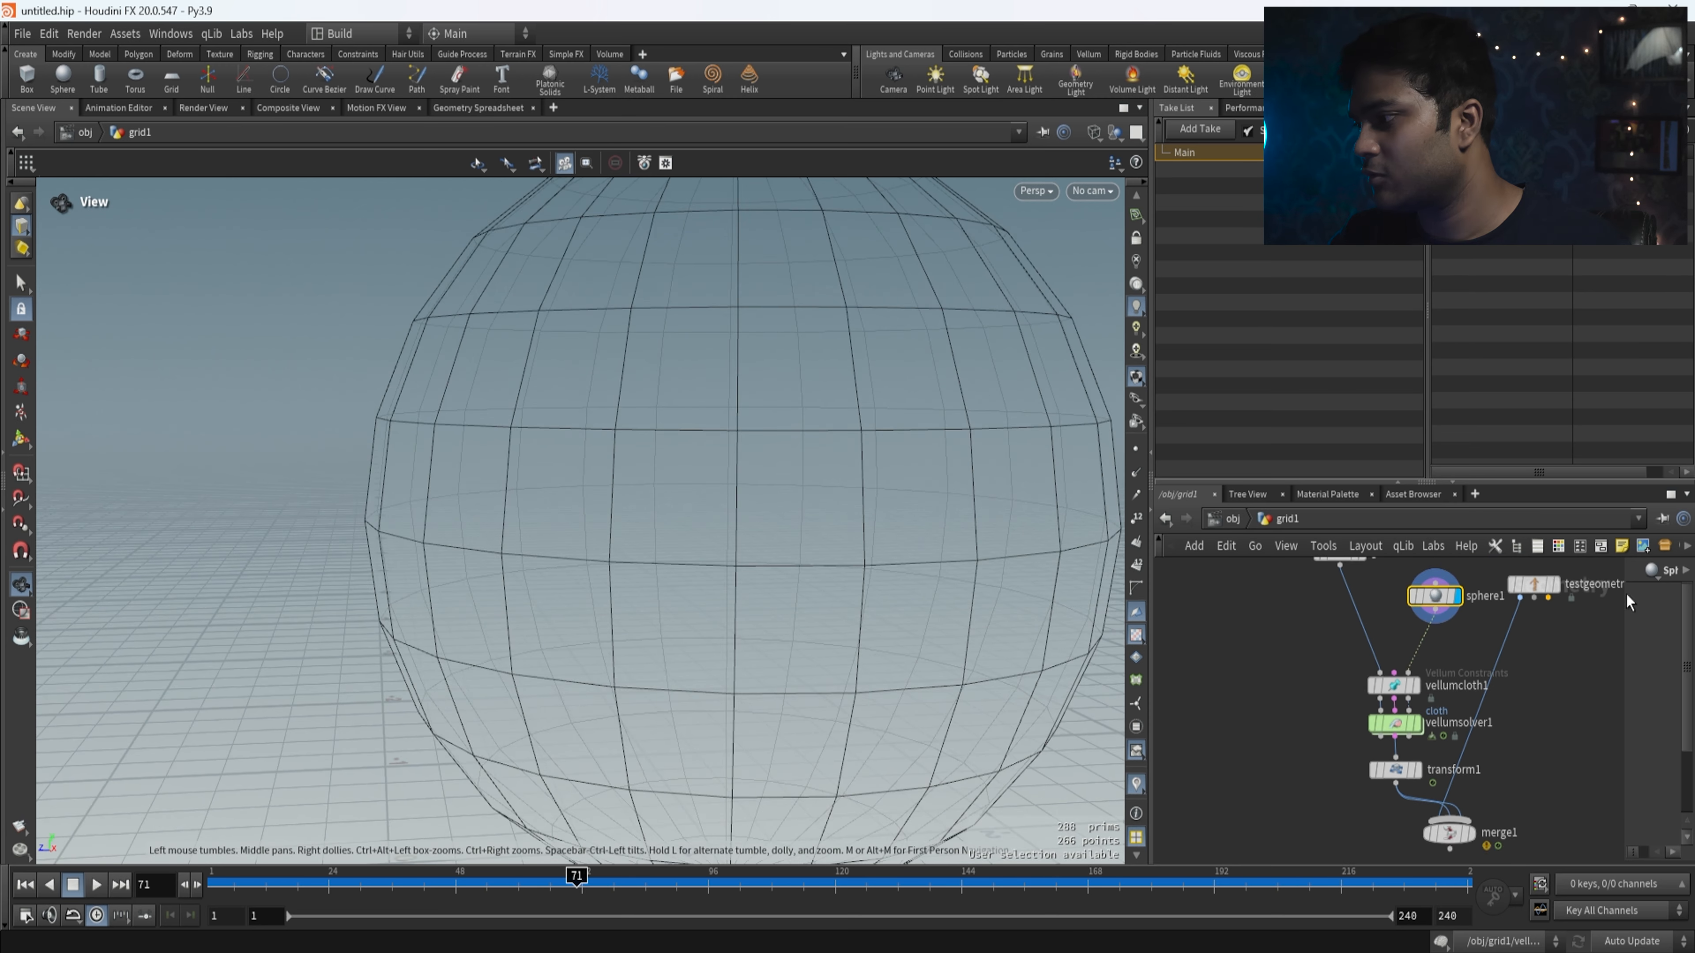
{"action": "left_click", "coordinate": [1556, 584]}
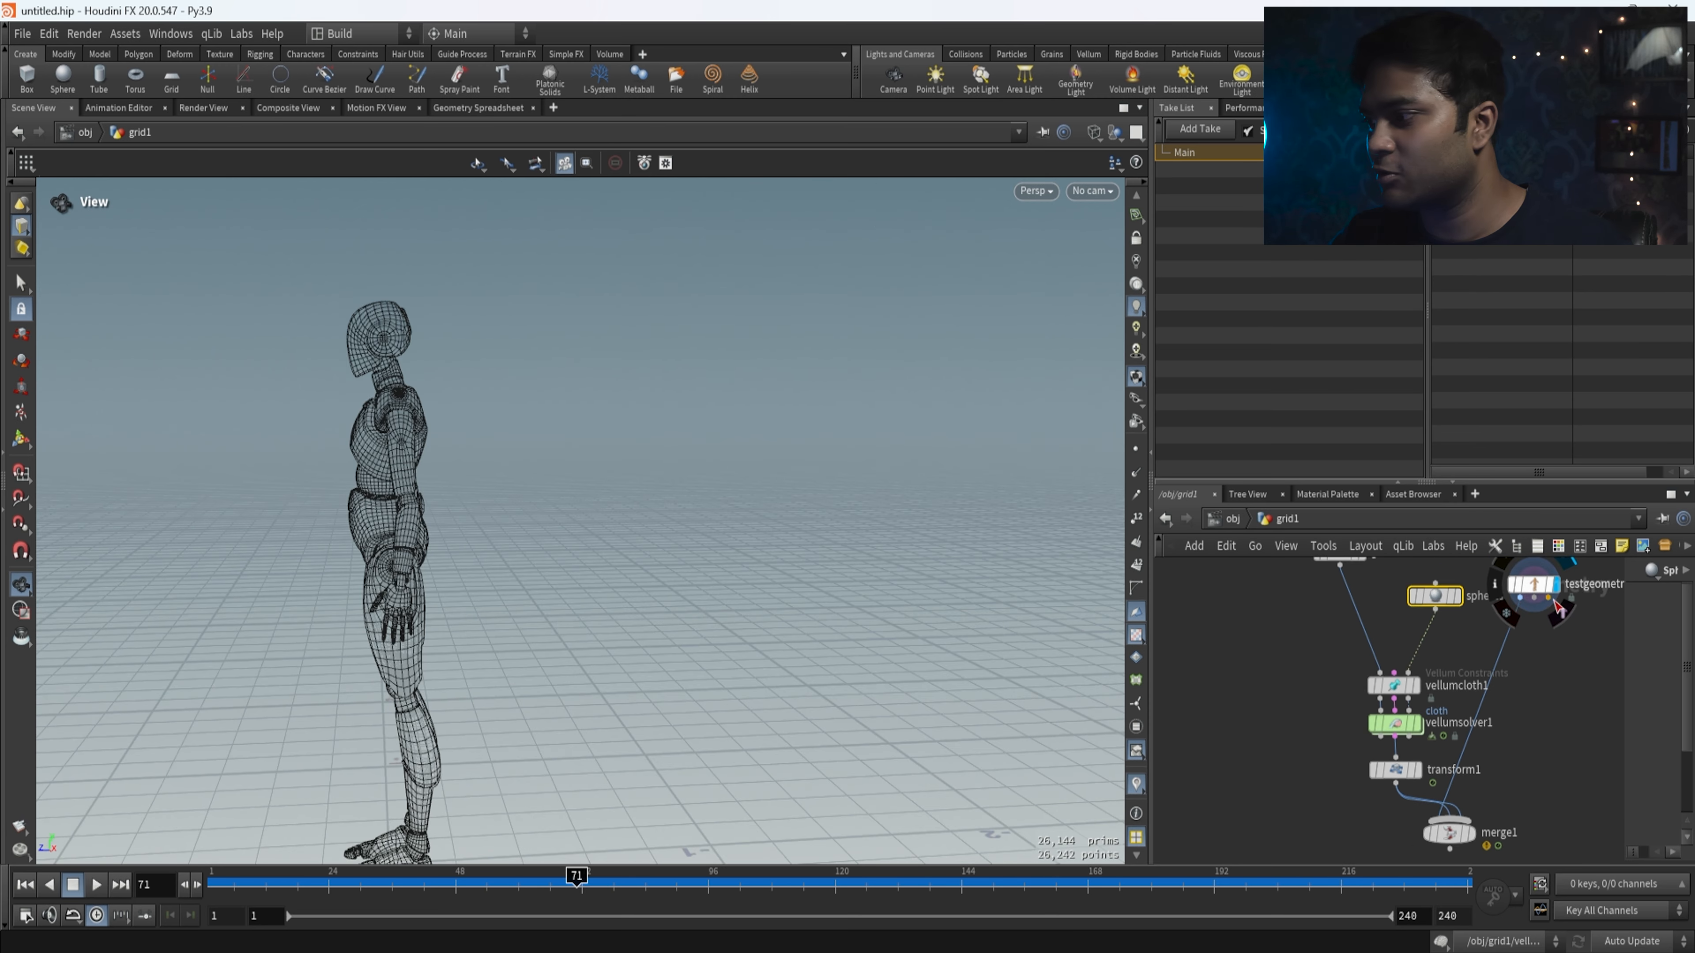
{"action": "left_click", "coordinate": [1451, 596]}
{"action": "left_click_drag", "start_coordinate": [647, 493], "coordinate": [834, 635]}
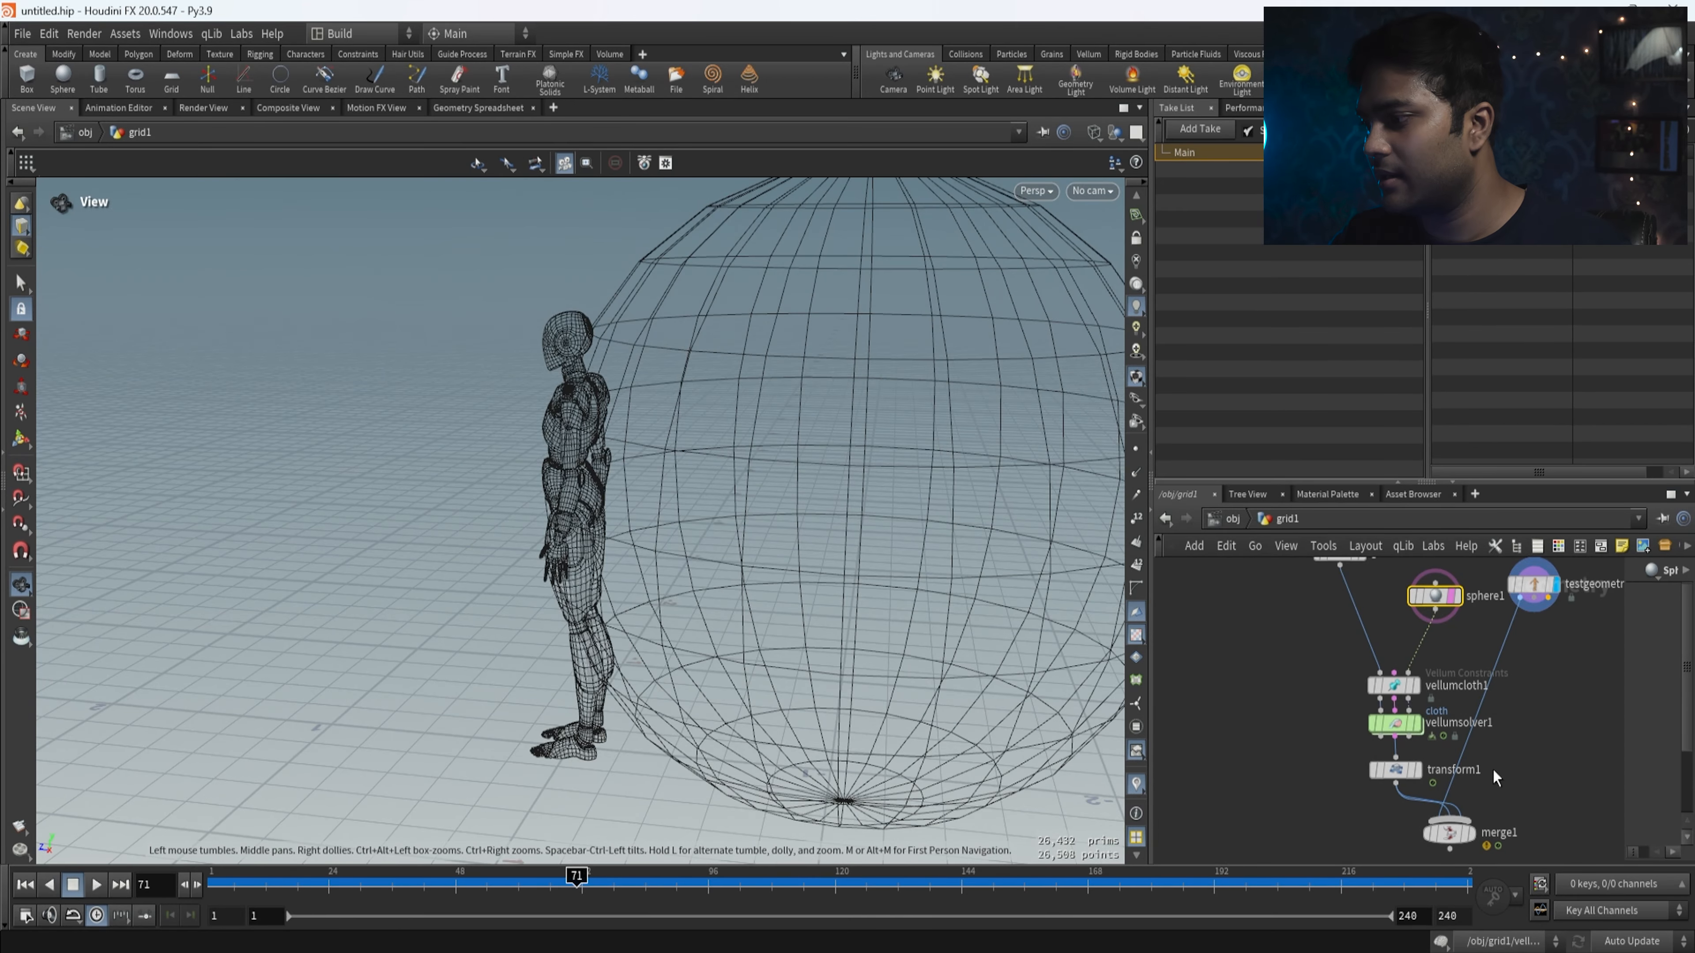
- Display vellumcloth1, vellumsolver1, transform1 and merge1 in turn to examine each stage against the templated sphere
{"action": "left_click", "coordinate": [1415, 689]}
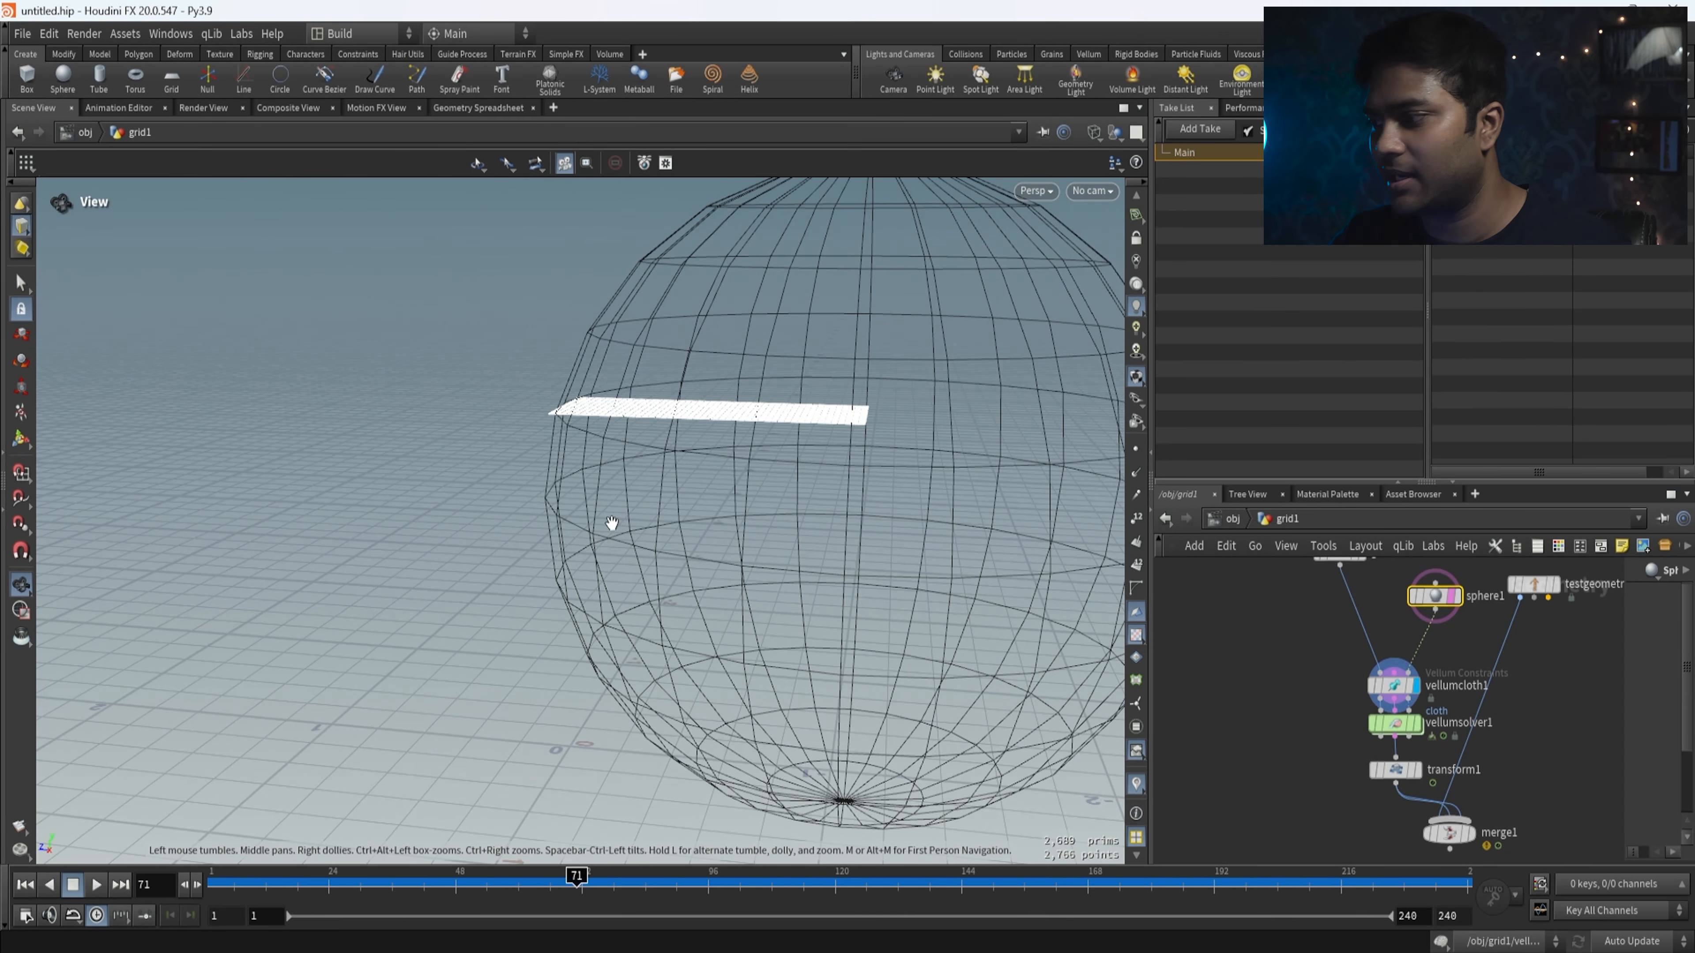
{"action": "left_click_drag", "start_coordinate": [611, 523], "coordinate": [1007, 633]}
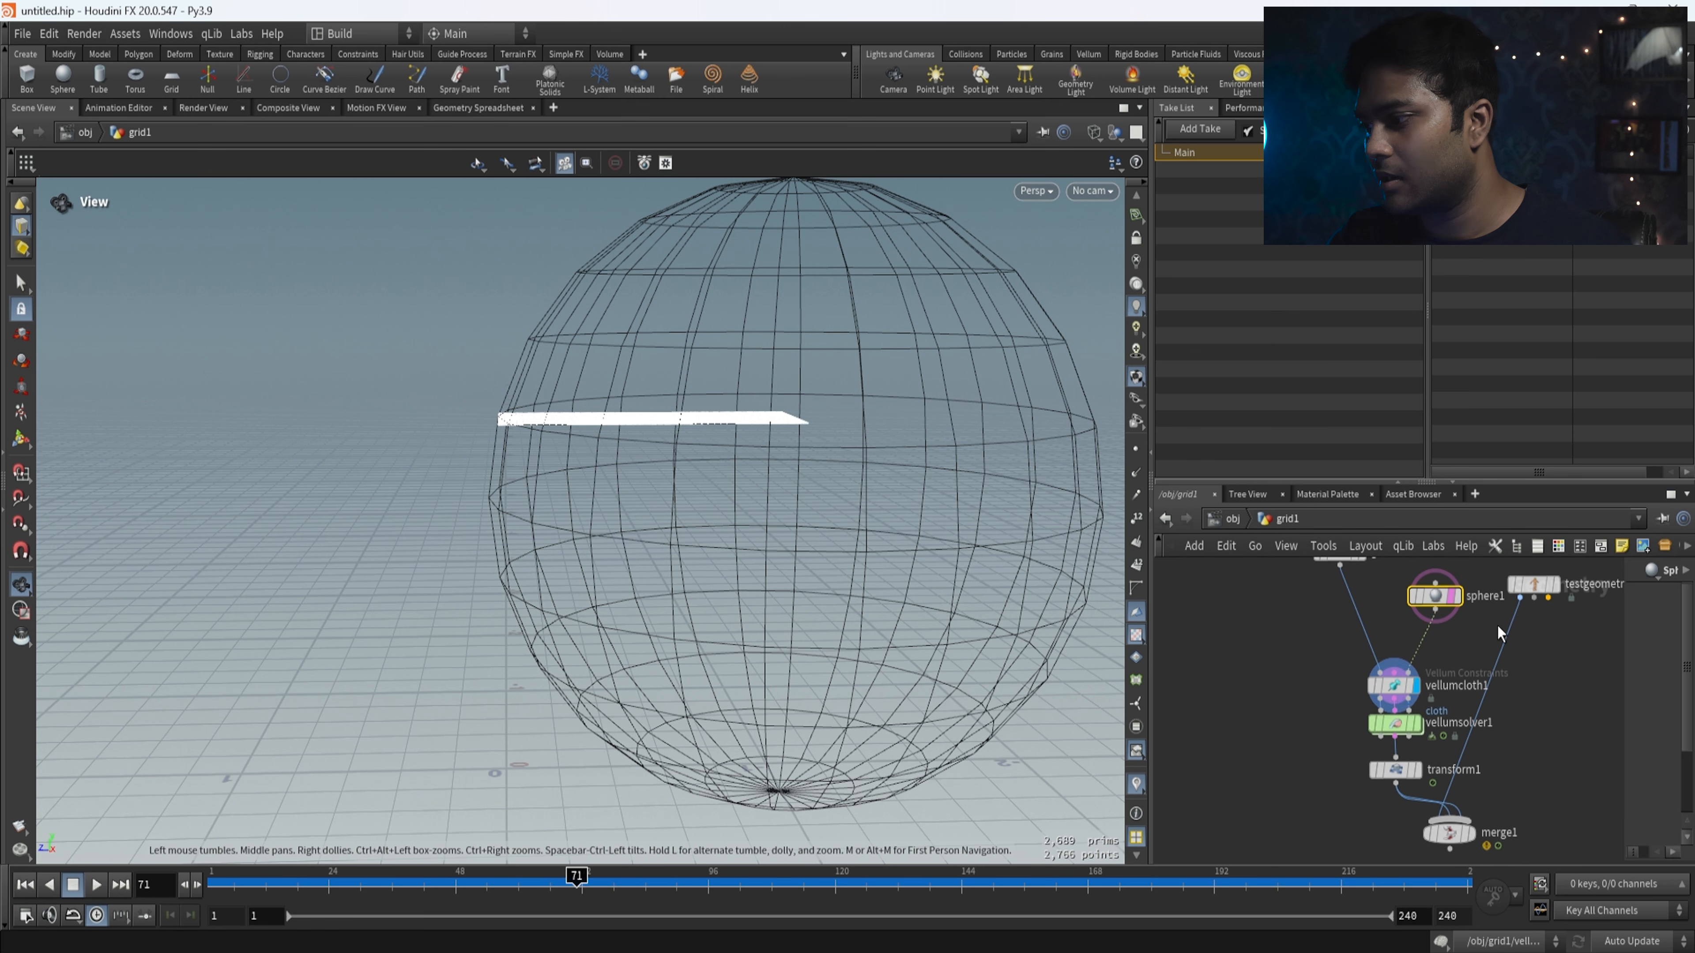
{"action": "left_click", "coordinate": [1418, 724]}
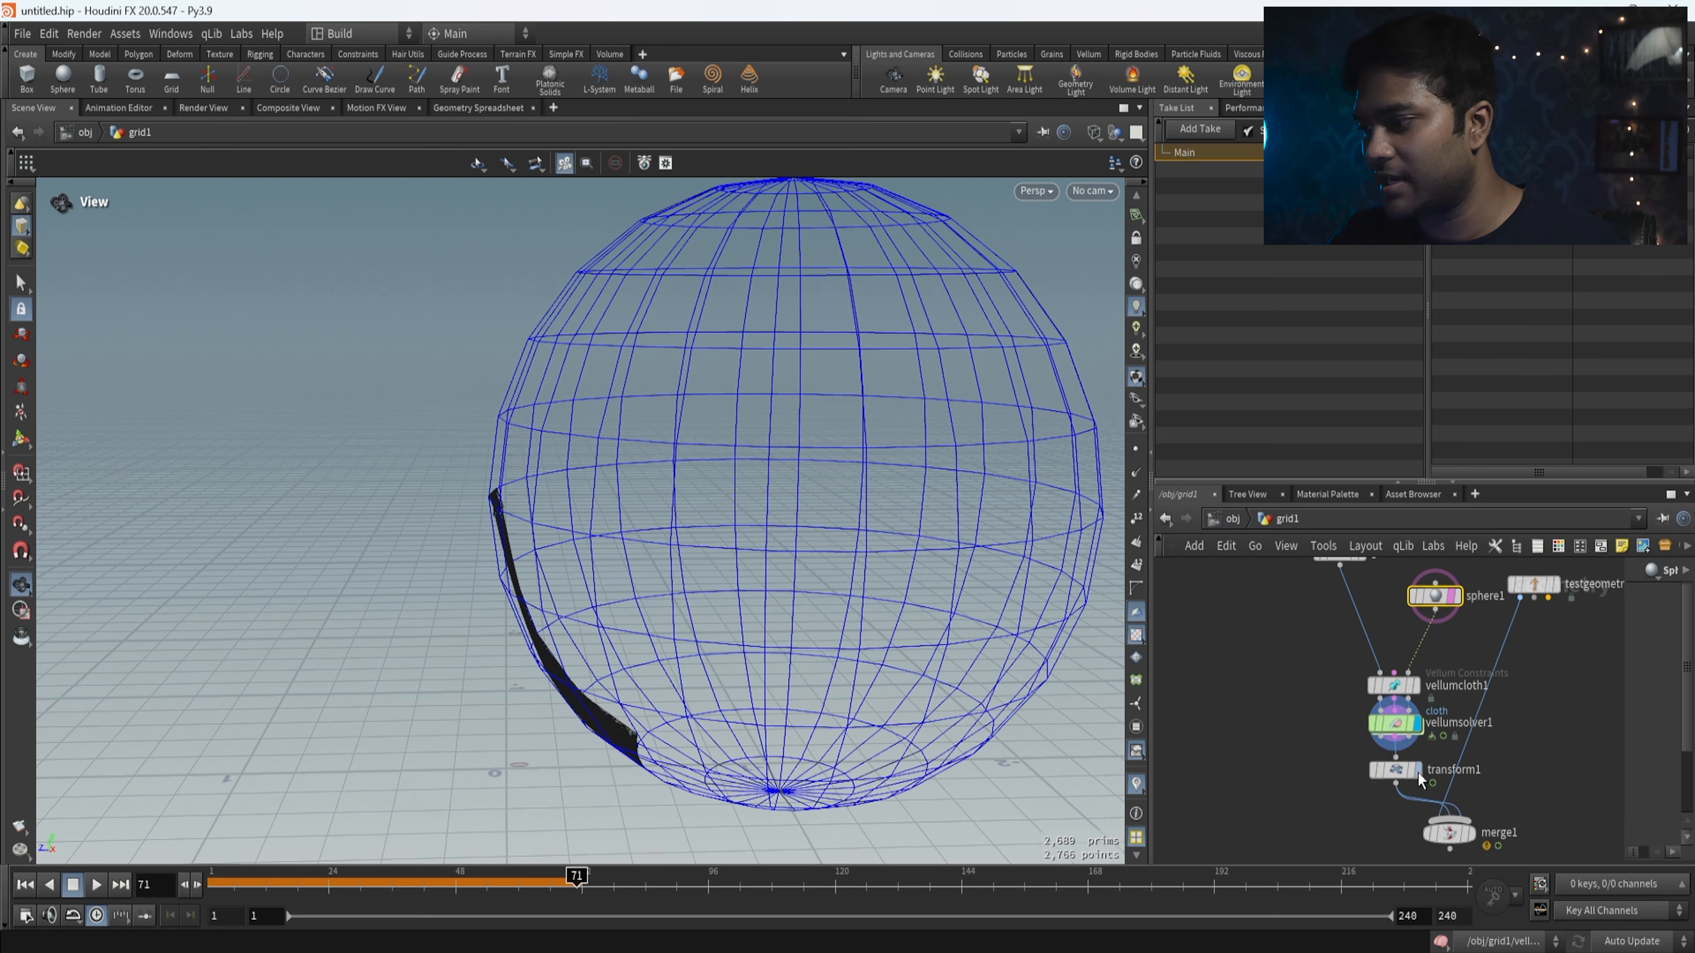
{"action": "left_click", "coordinate": [1419, 771]}
{"action": "left_click", "coordinate": [1470, 833]}
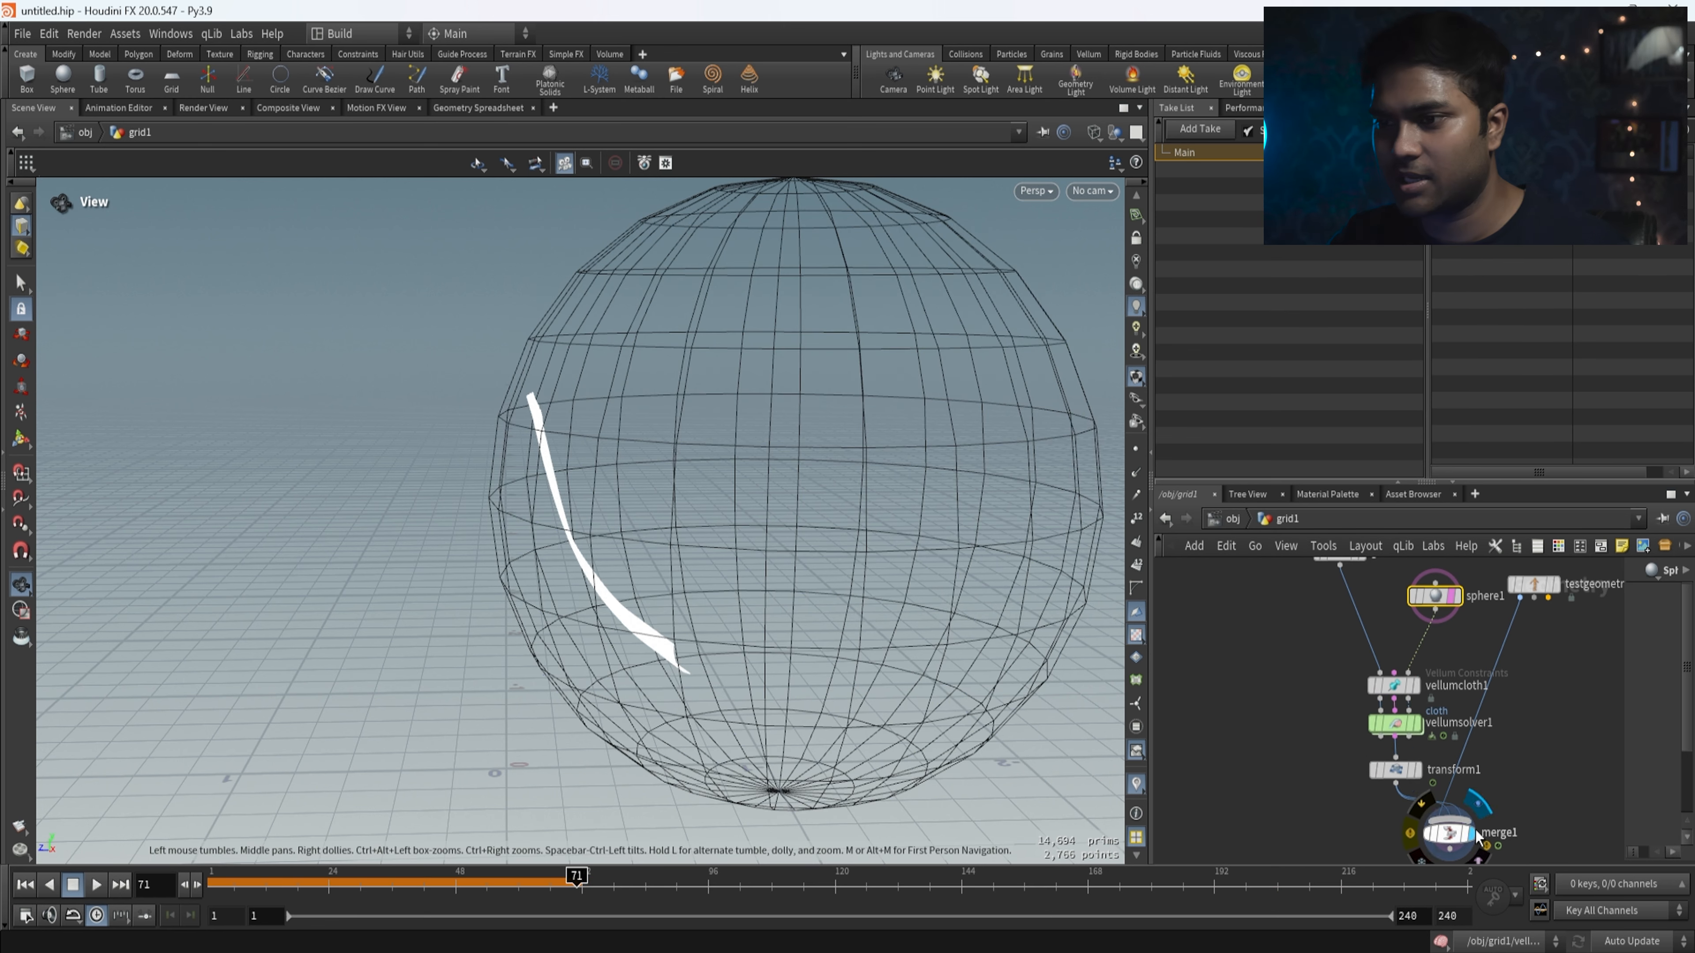
{"action": "middle_click_drag", "start_coordinate": [436, 462], "coordinate": [569, 521]}
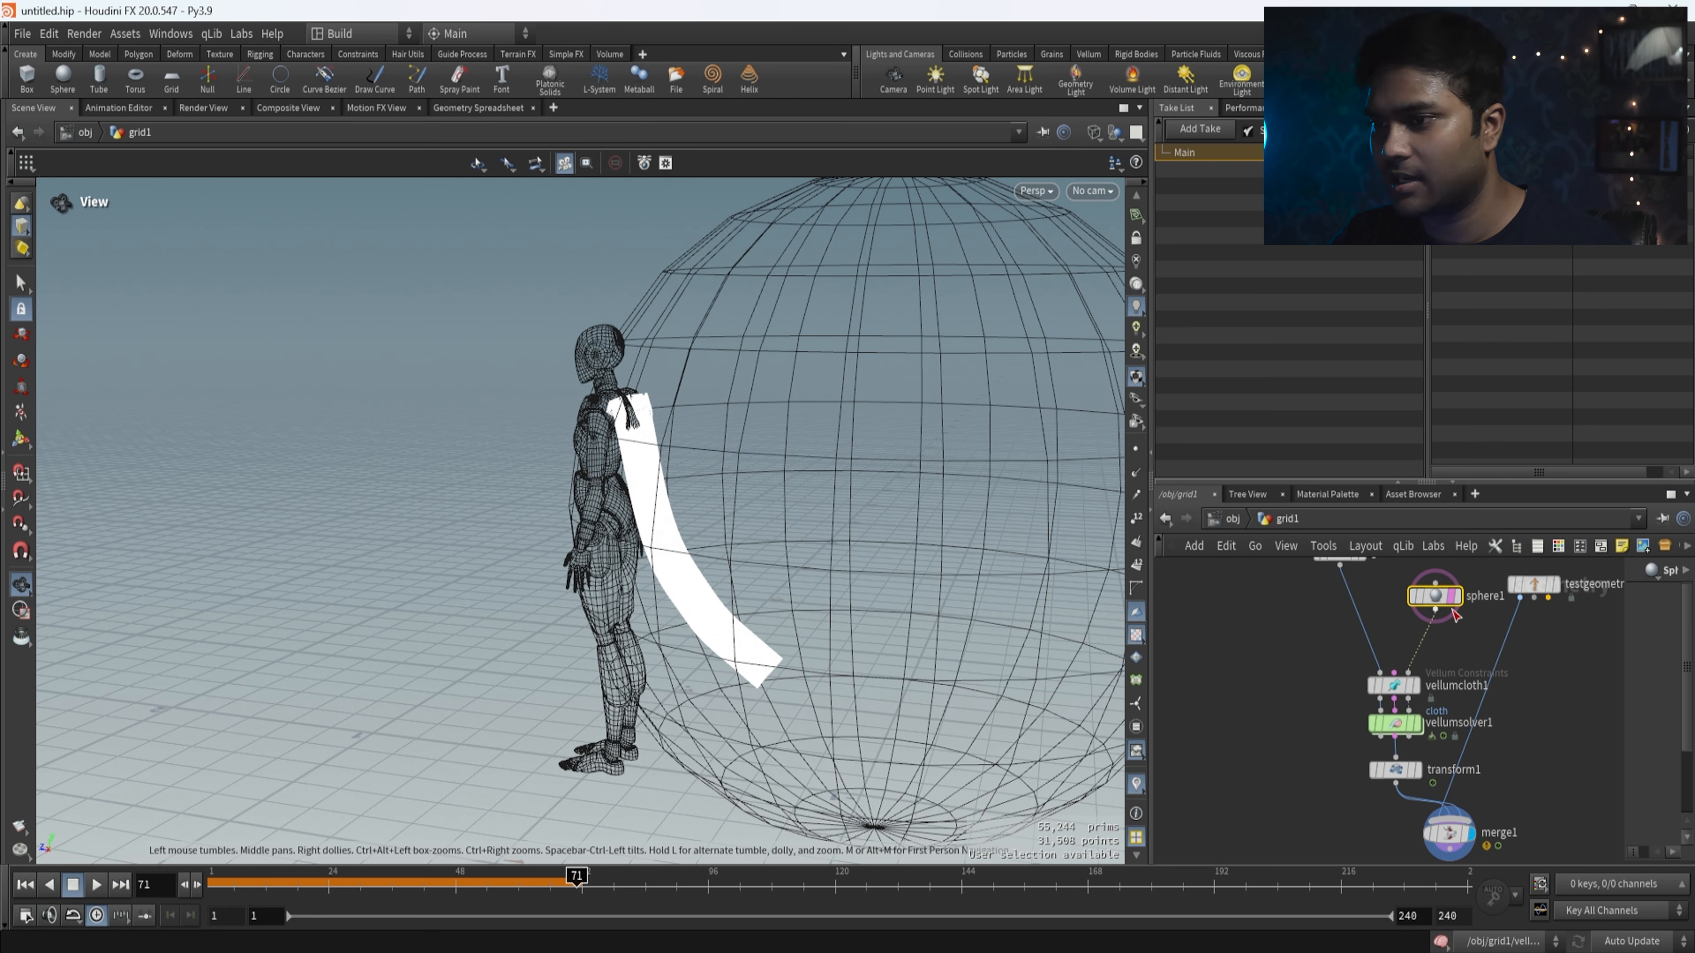
- Turn off sphere1's template display and replay the merged simulation from frame 1, examining the cape from several angles
{"action": "left_click", "coordinate": [1454, 610]}
{"action": "middle_click_drag", "start_coordinate": [840, 549], "coordinate": [737, 617]}
{"action": "left_click_drag", "start_coordinate": [374, 887], "coordinate": [200, 886]}
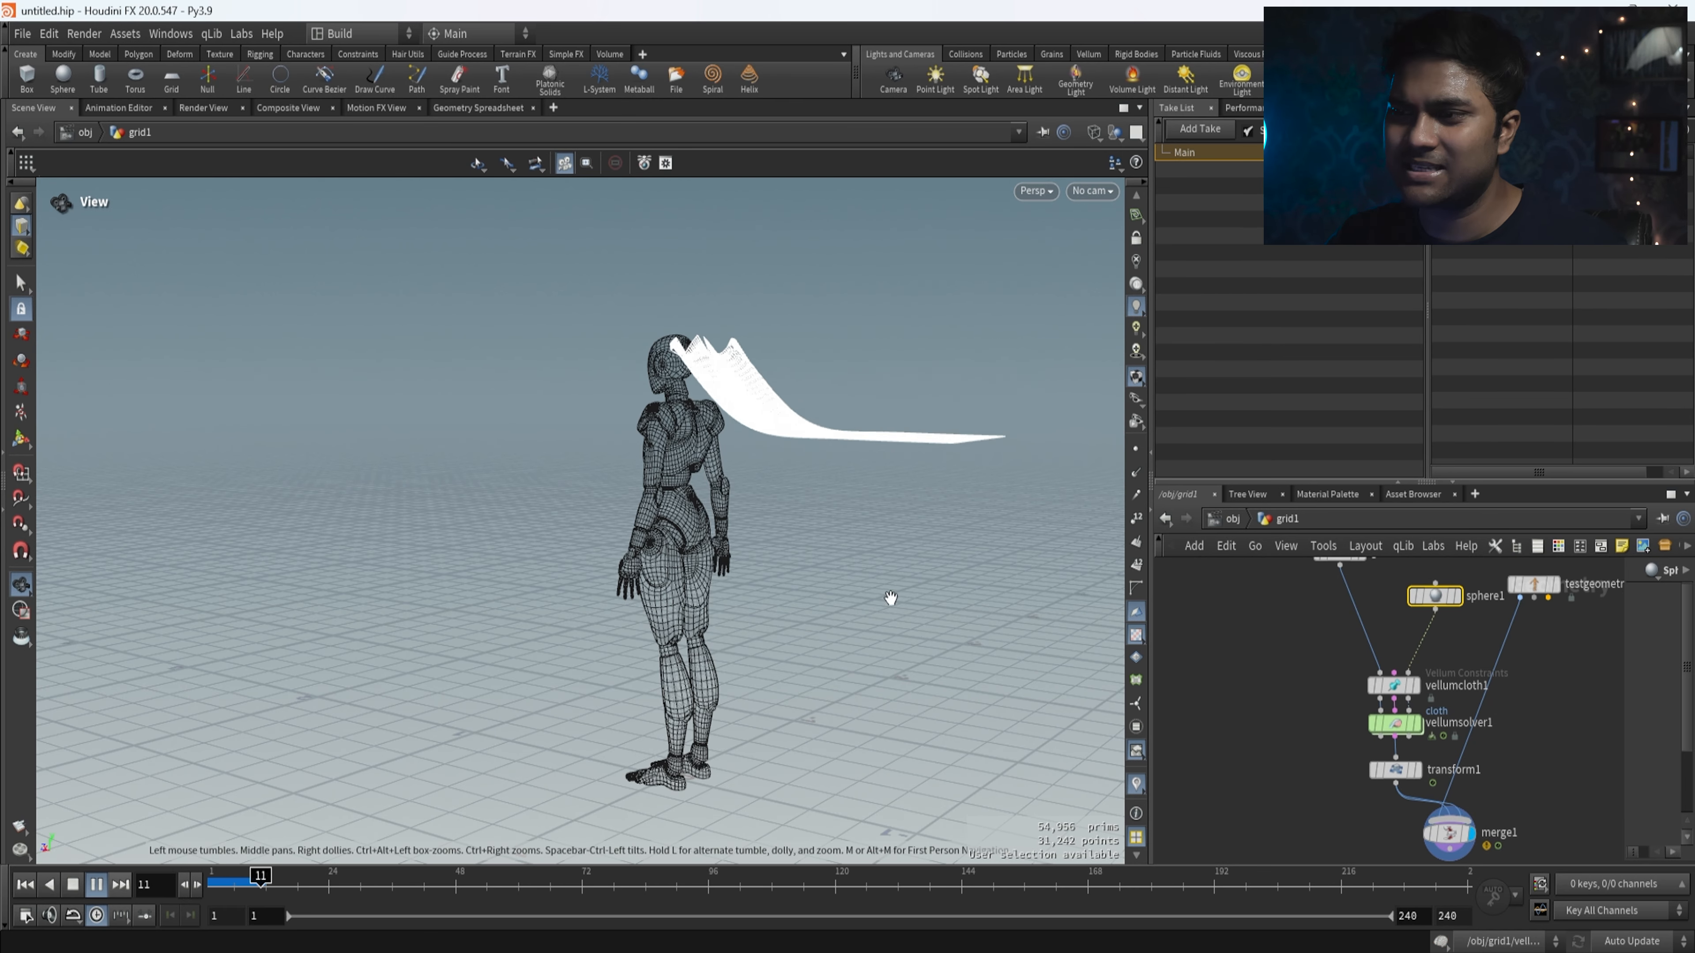
{"action": "left_click_drag", "start_coordinate": [832, 546], "coordinate": [776, 576]}
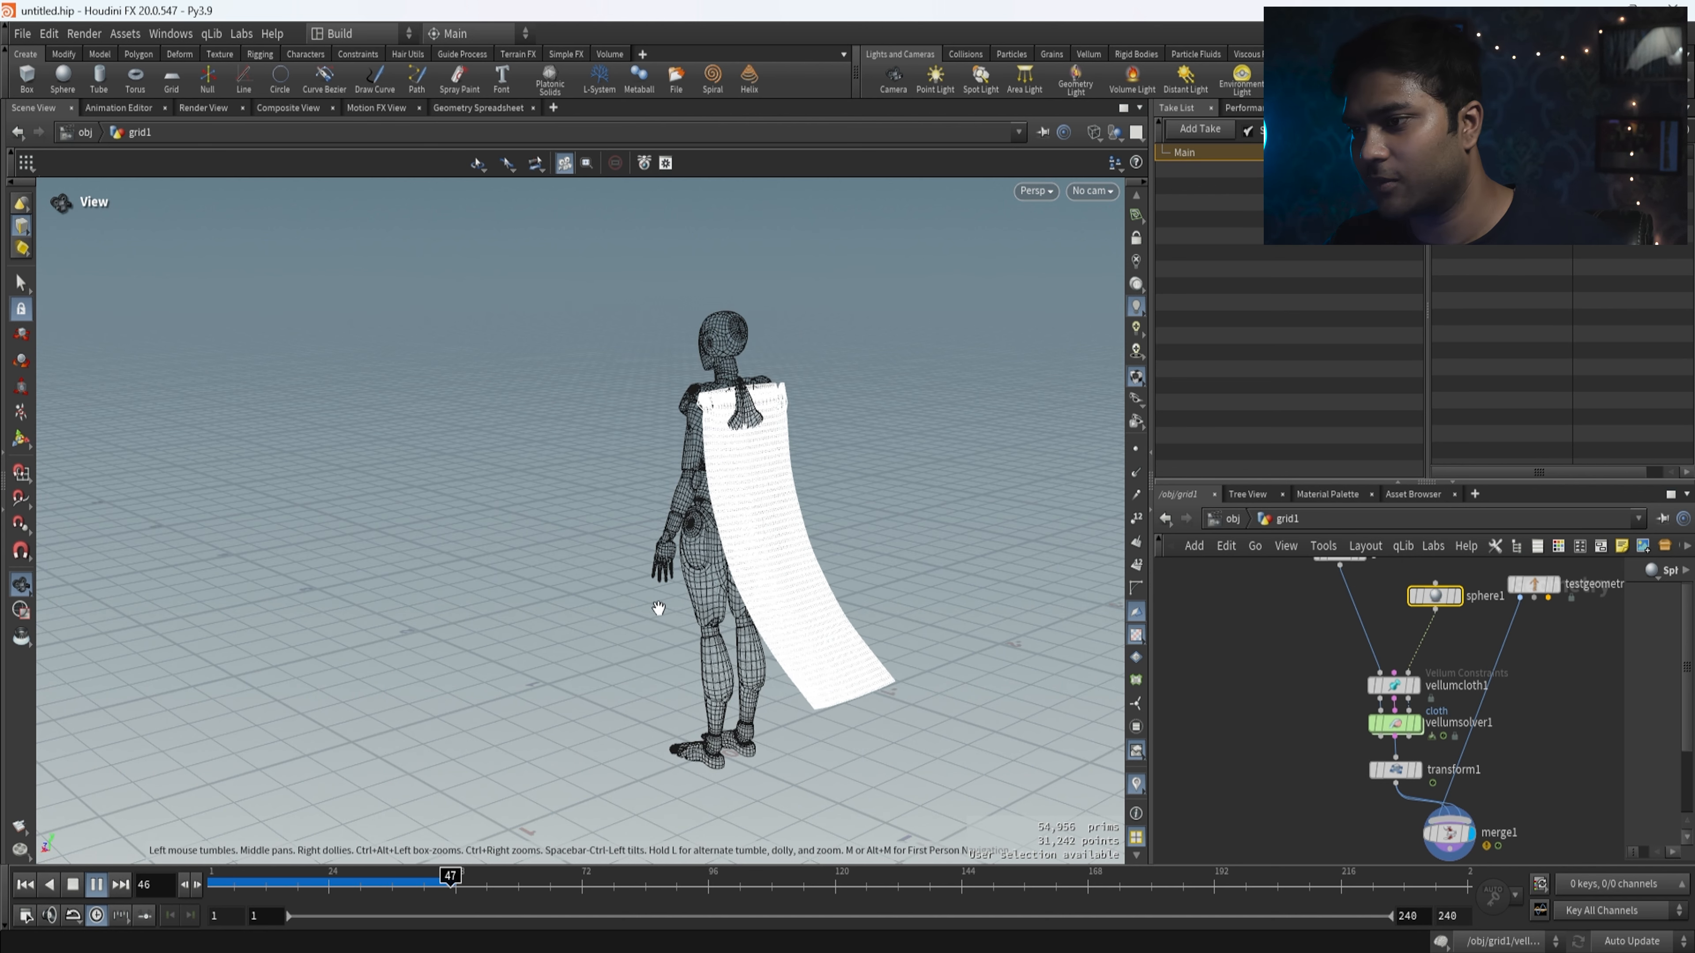
{"action": "left_click_drag", "start_coordinate": [628, 651], "coordinate": [745, 607]}
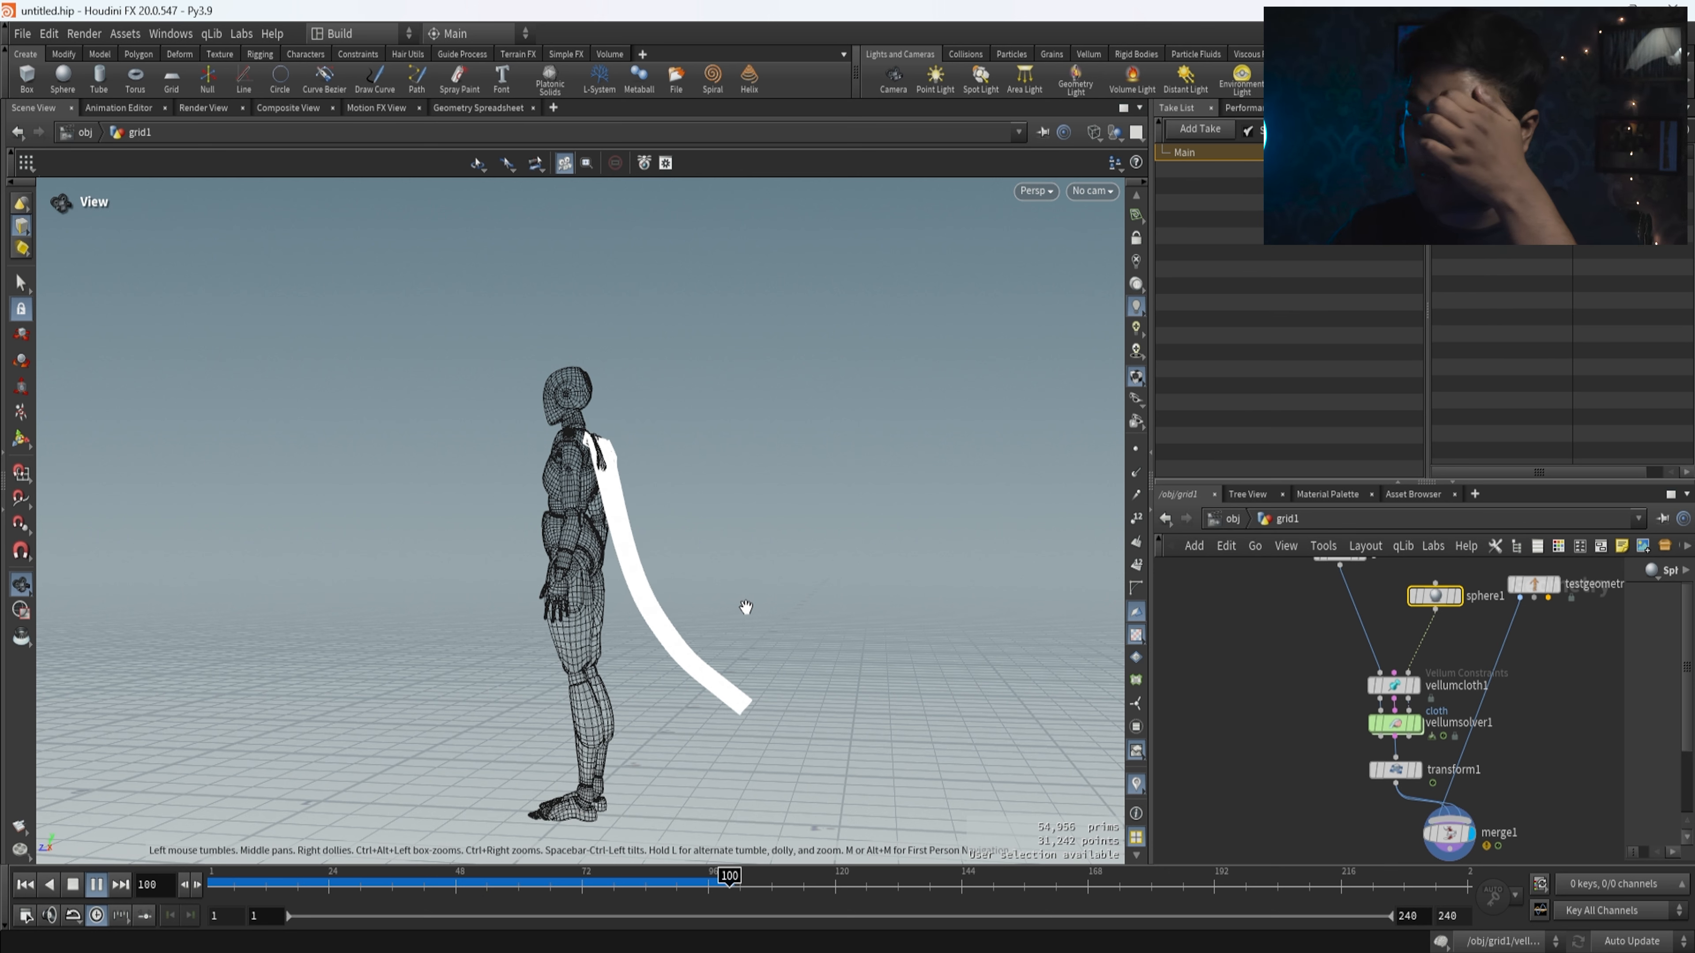
- Turn on the grid1 object's display at the object level and reopen its network
{"action": "left_click", "coordinate": [1232, 520]}
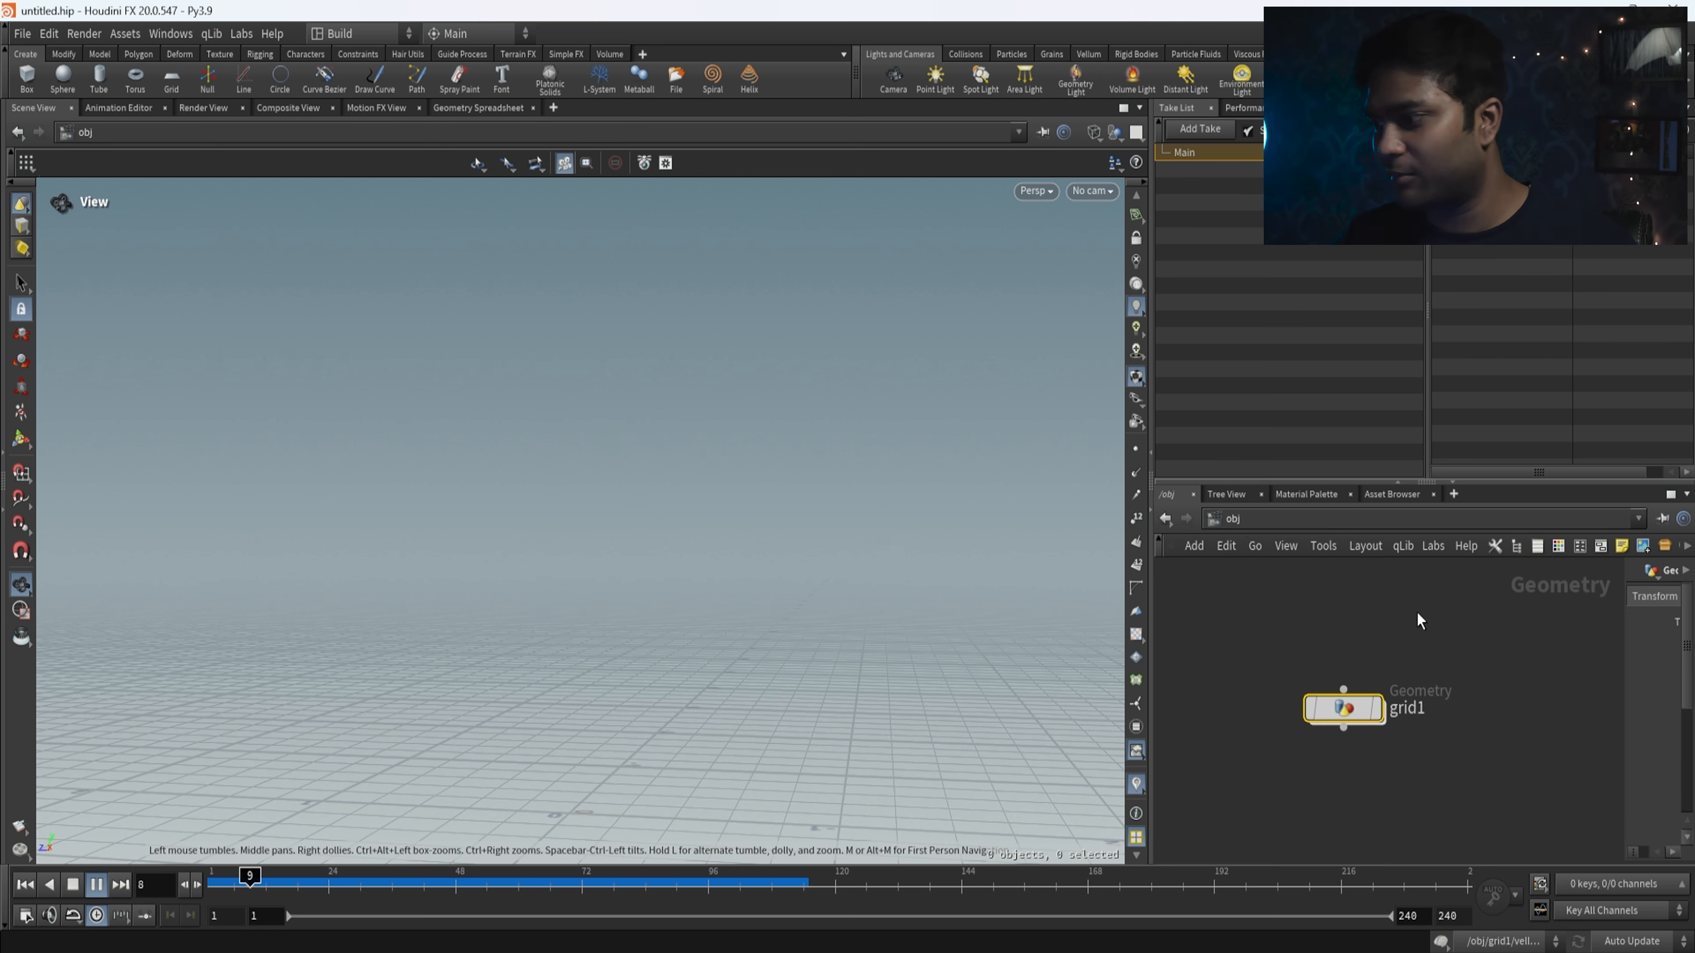
{"action": "left_click", "coordinate": [1376, 707]}
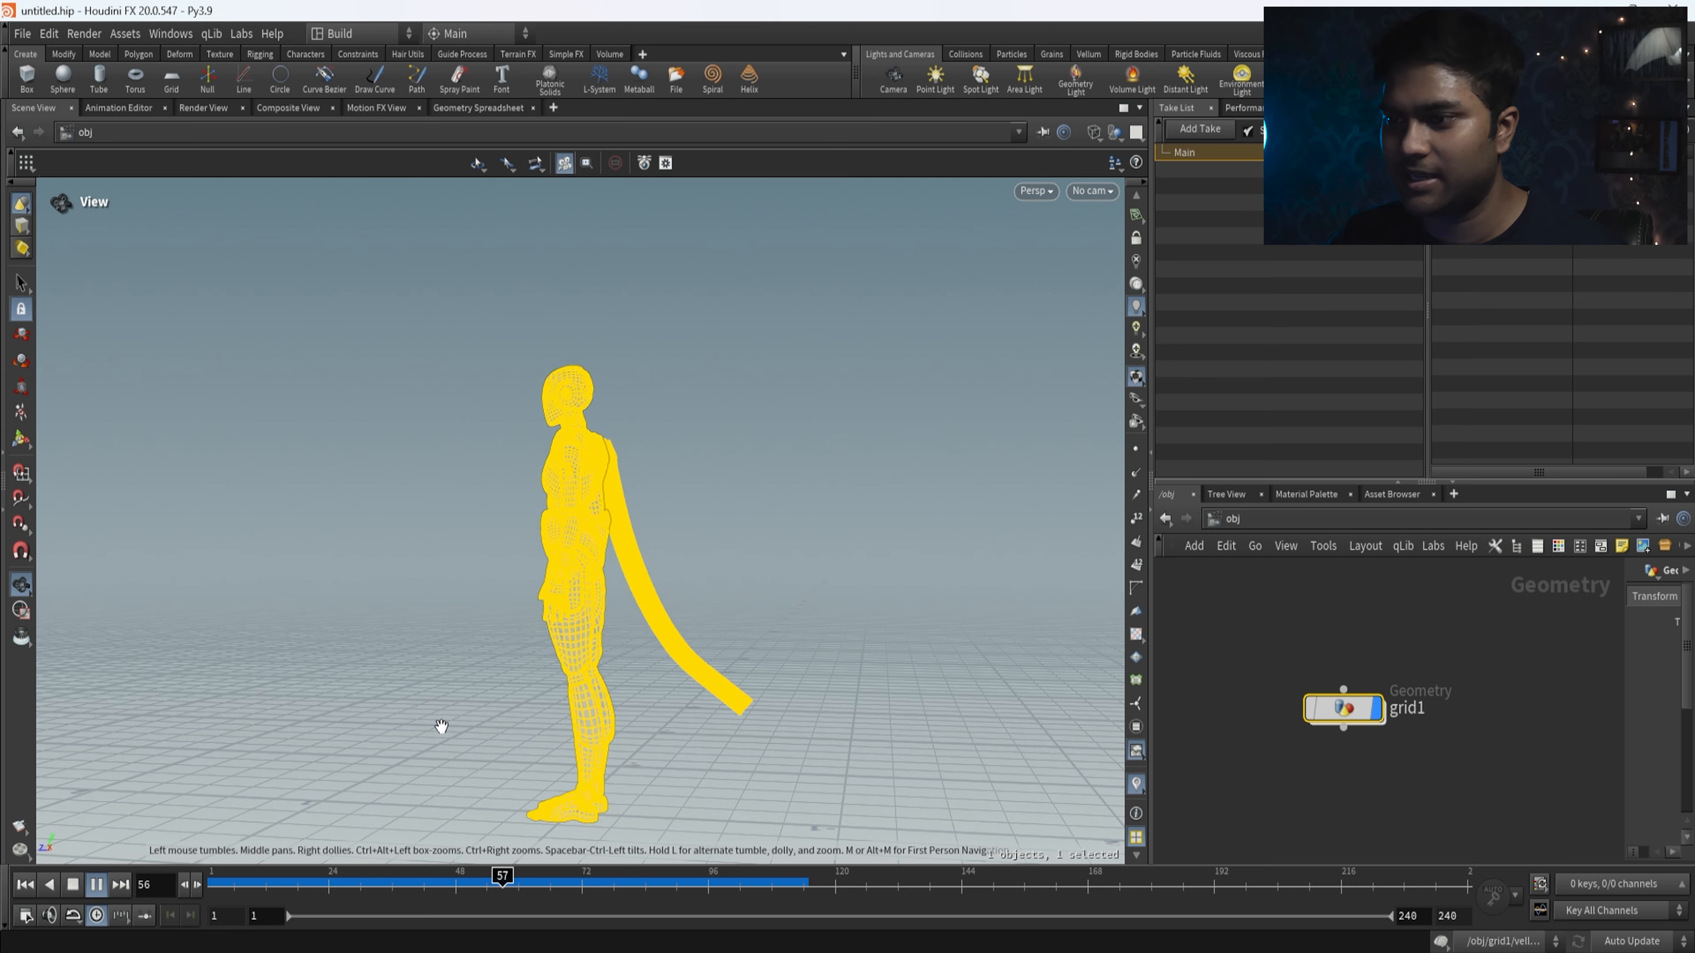
{"action": "double_click", "coordinate": [1361, 703]}
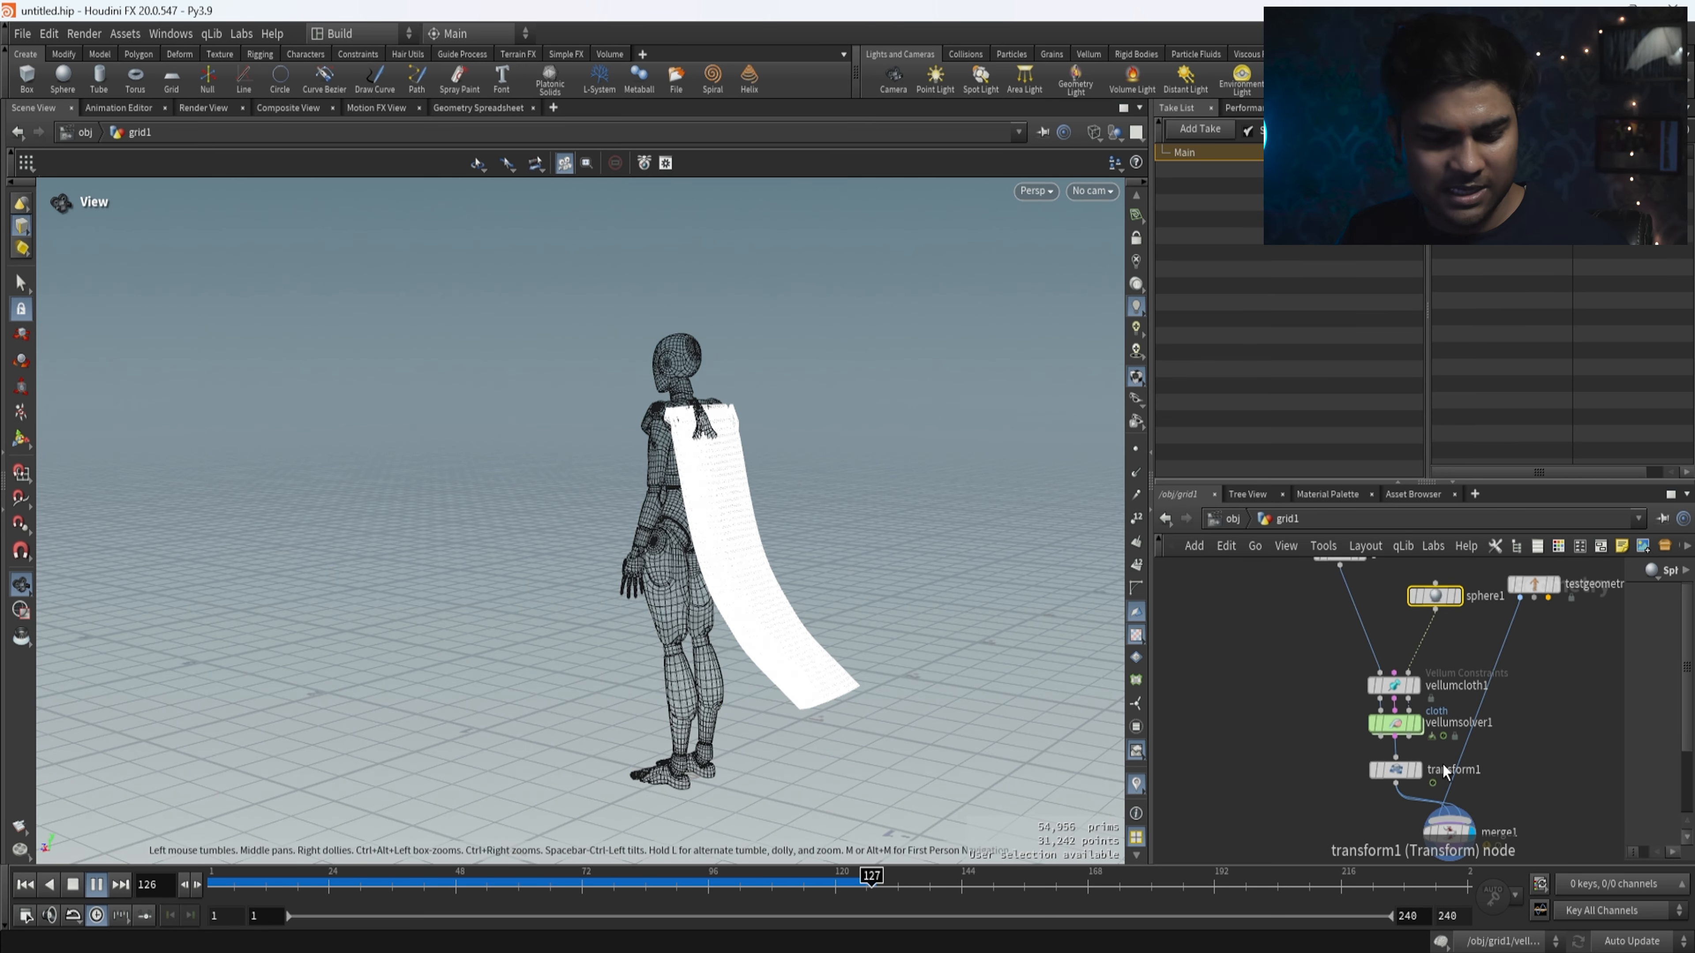